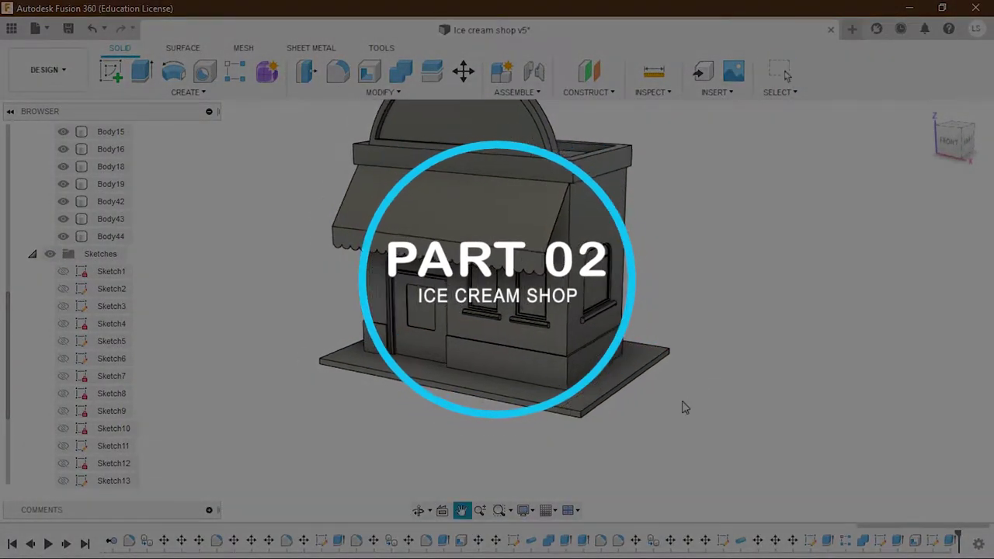
# Orbit to a frontal view and move the history marker past Combine4 to the timeline end.
pyautogui.keyDown('shift'); pyautogui.moveTo(691, 404); pyautogui.dragTo(713, 380, button='middle'); pyautogui.keyUp('shift')
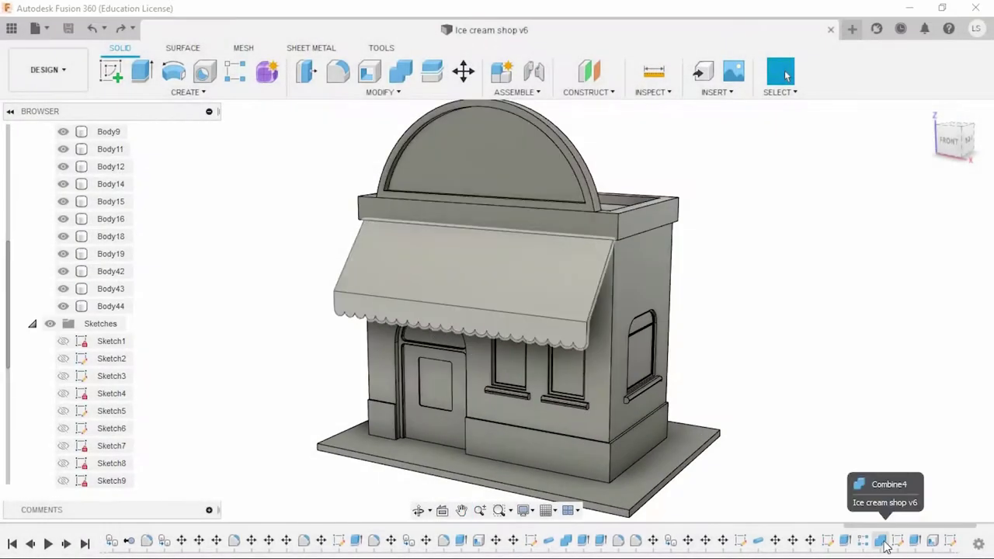
pyautogui.rightClick(886, 546)
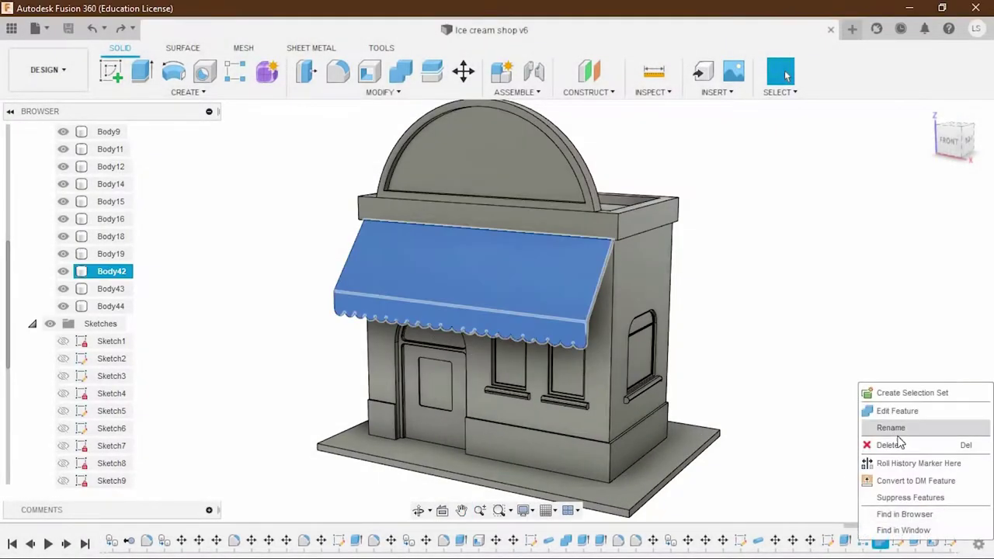
# Open Sketch16, the awning scallop sketch, for editing from the timeline.
pyautogui.rightClick(827, 541)
pyautogui.press('Escape')
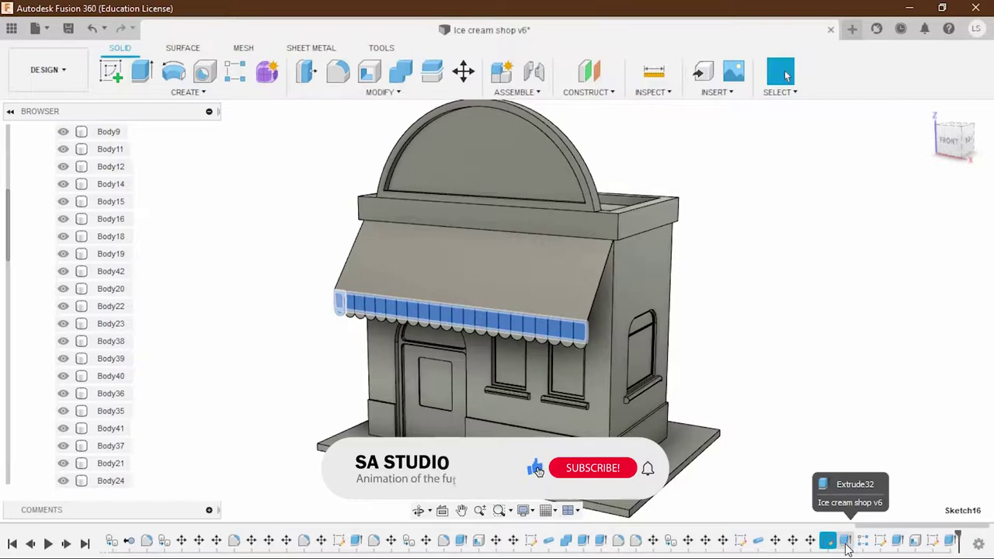
pyautogui.rightClick(828, 542)
pyautogui.click(857, 393)
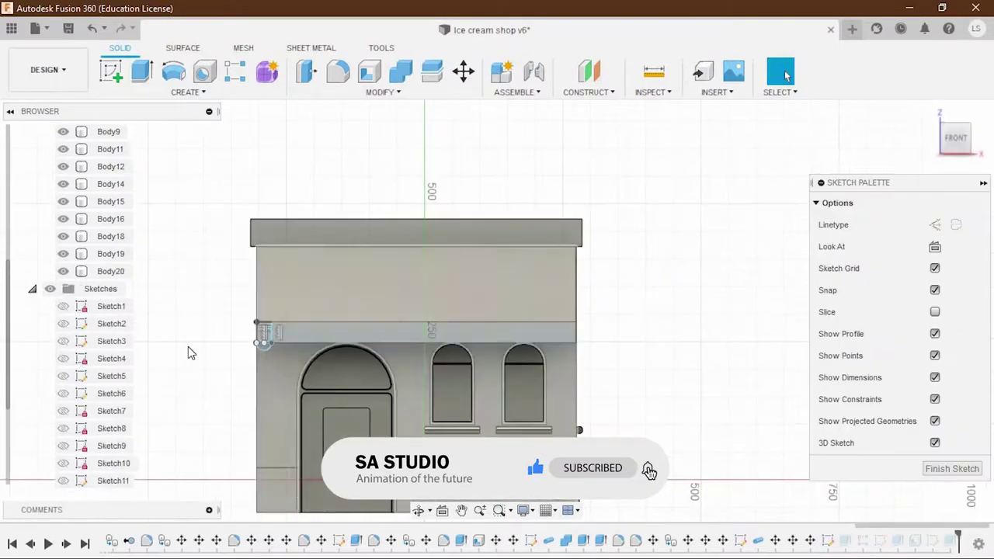
# Move one scallop line about 20 mm sideways with Move/Copy and confirm.
pyautogui.click(519, 293)
pyautogui.press('m')
pyautogui.moveTo(544, 225); pyautogui.dragTo(563, 228)
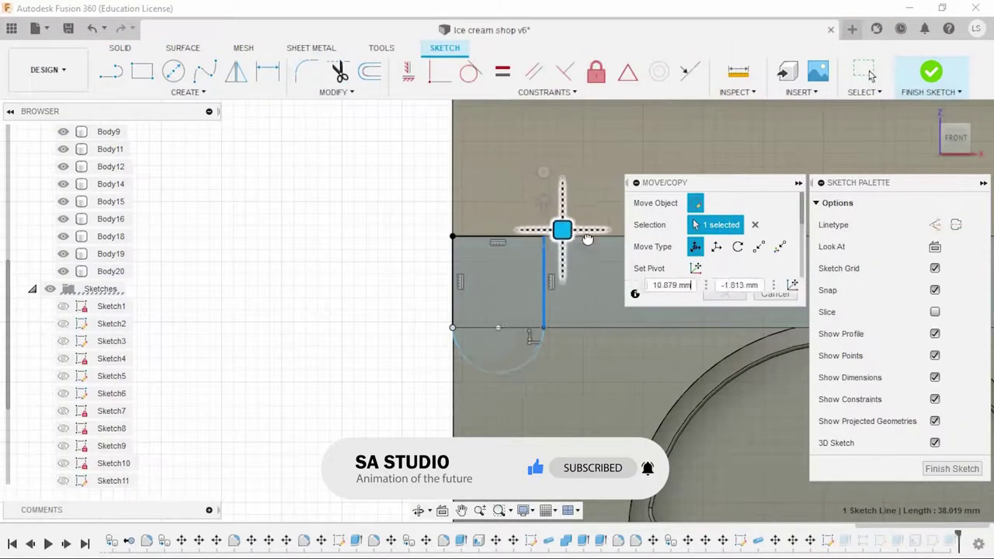
pyautogui.scroll(-3, 562, 248)
pyautogui.moveTo(544, 256)
pyautogui.mouseDown(button='middle')
pyautogui.moveTo(336, 249)
pyautogui.moveTo(286, 192)
pyautogui.mouseUp(button='middle')
pyautogui.moveTo(350, 200); pyautogui.dragTo(347, 201)
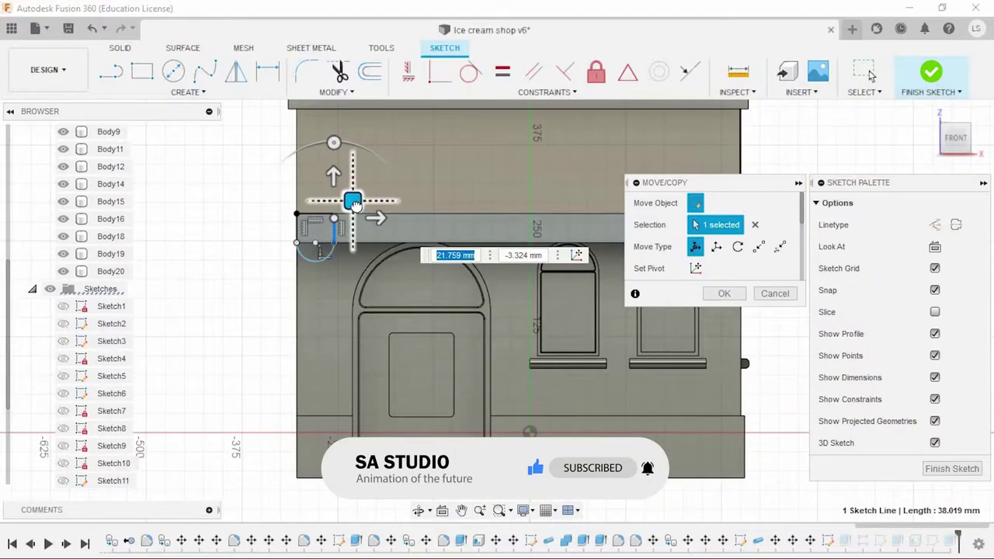
pyautogui.scroll(2, 373, 230)
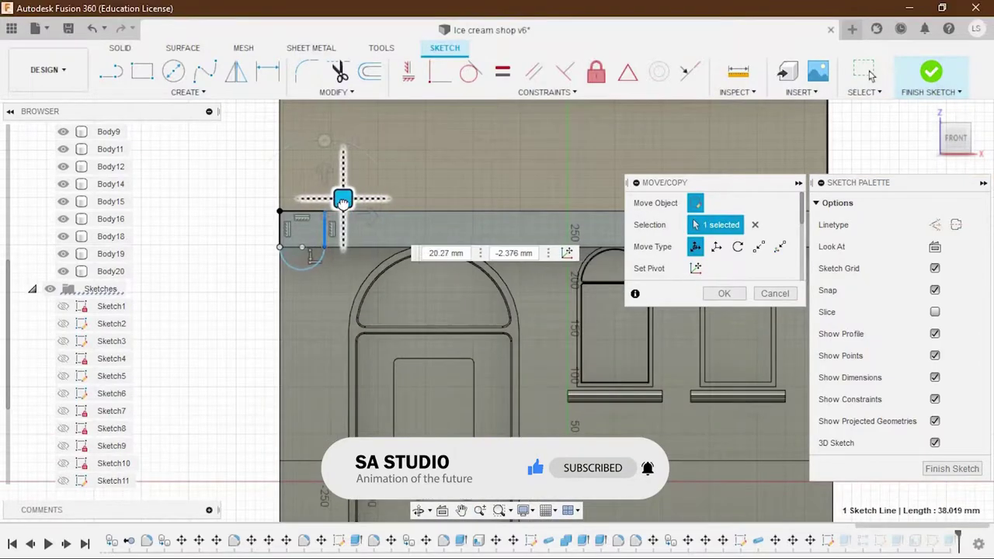
pyautogui.click(724, 293)
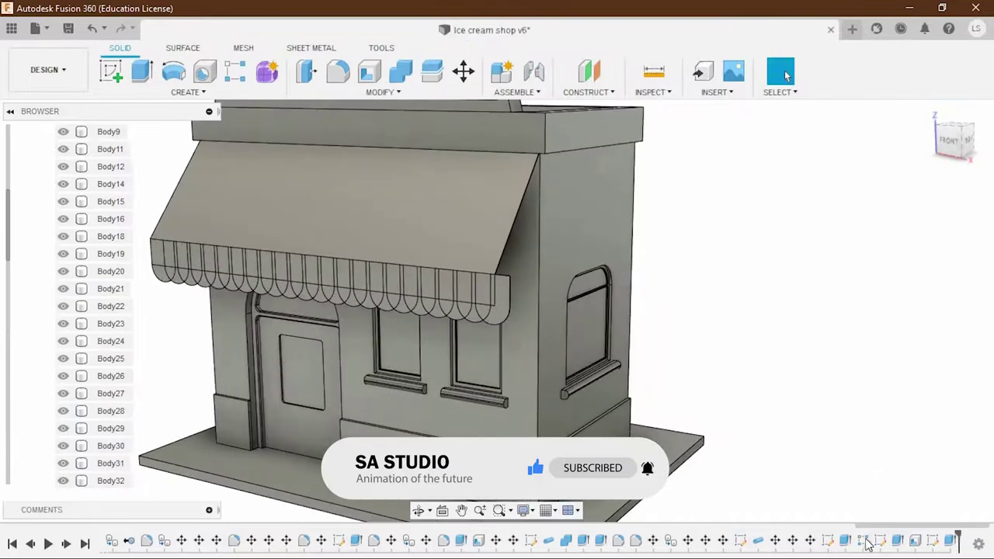
# Adjust the scallop pattern's distance value toward 531 mm.
pyautogui.scroll(5, 491, 289)
pyautogui.moveTo(532, 271); pyautogui.dragTo(510, 282)
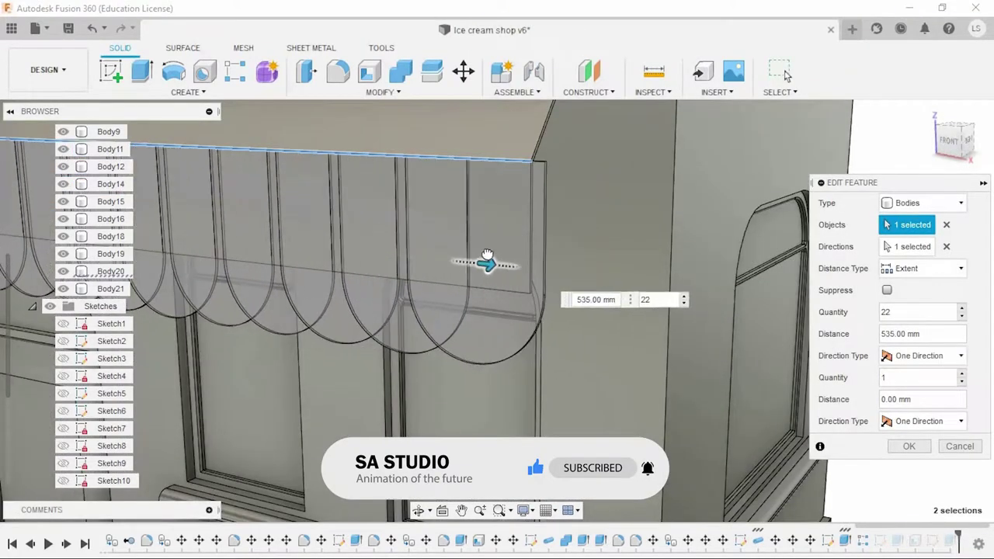
pyautogui.scroll(5, 510, 282)
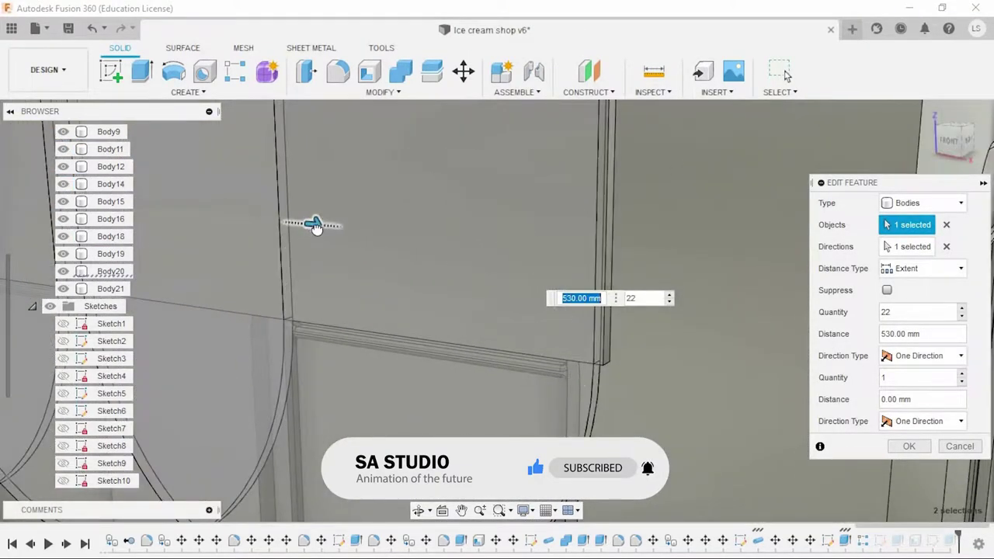
pyautogui.moveTo(316, 223); pyautogui.dragTo(320, 226)
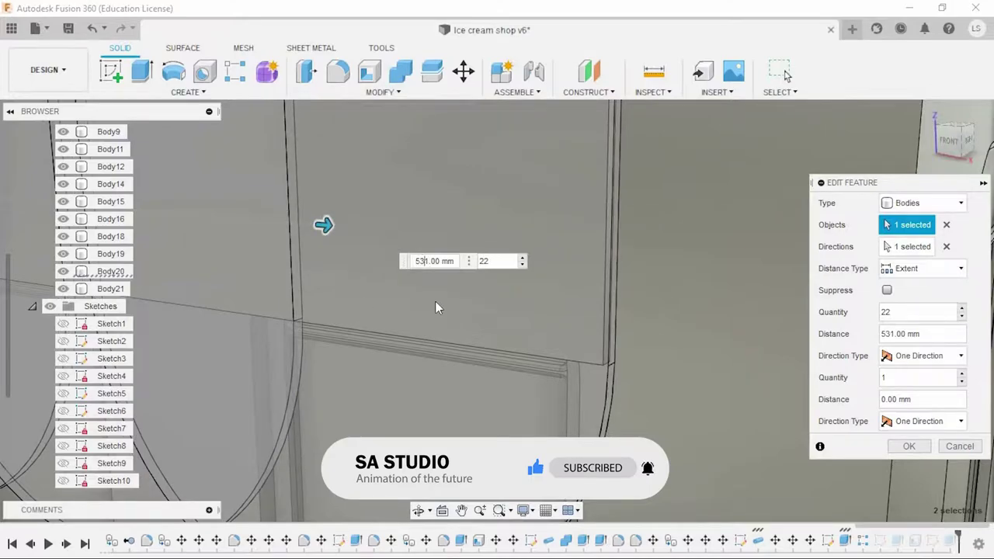
pyautogui.press('Delete')
pyautogui.write('0')
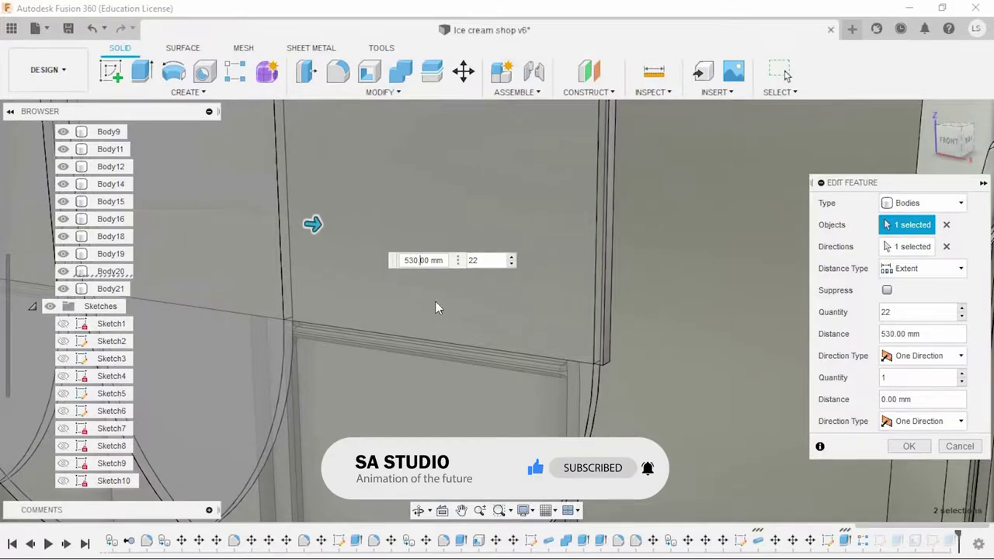
pyautogui.press('Delete')
pyautogui.write('6')
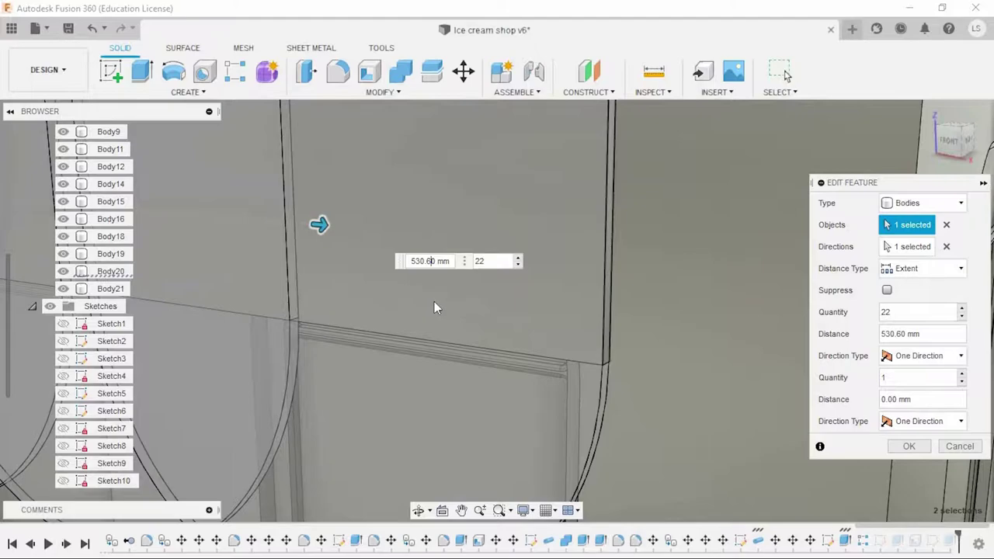
pyautogui.scroll(-3, 435, 304)
# Set the scallop pattern to 13 copies over 531 mm and confirm it.
pyautogui.click(963, 316)
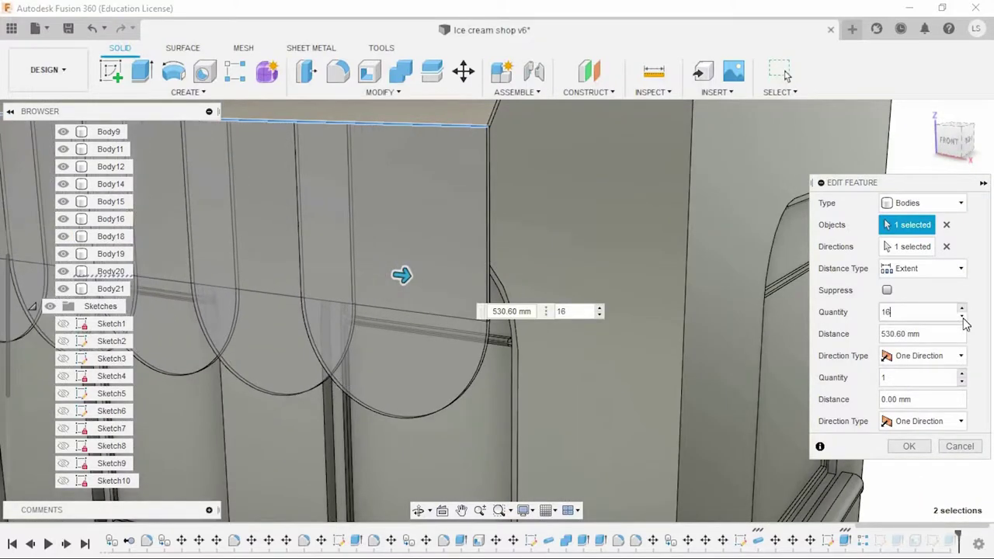
pyautogui.click(963, 316)
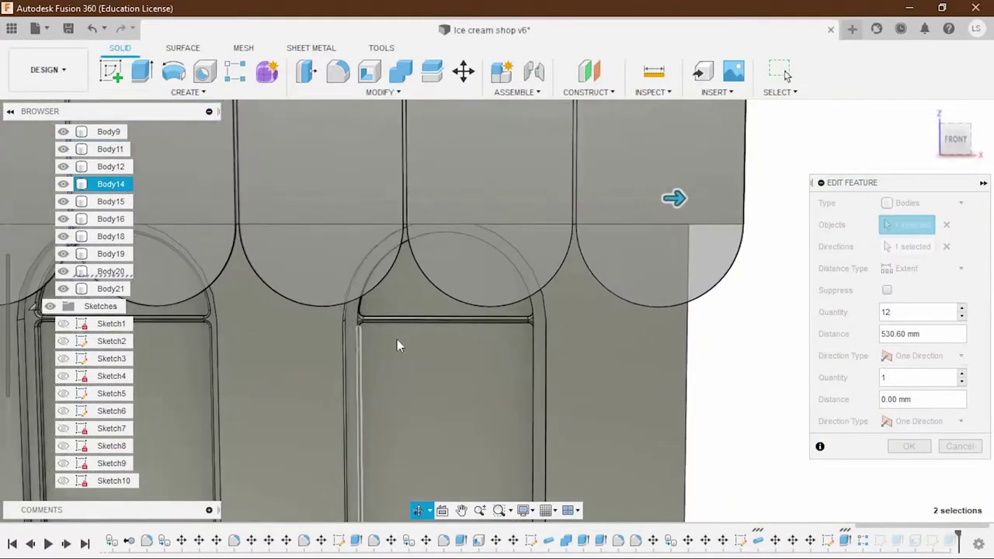
pyautogui.click(962, 309)
pyautogui.click(963, 316)
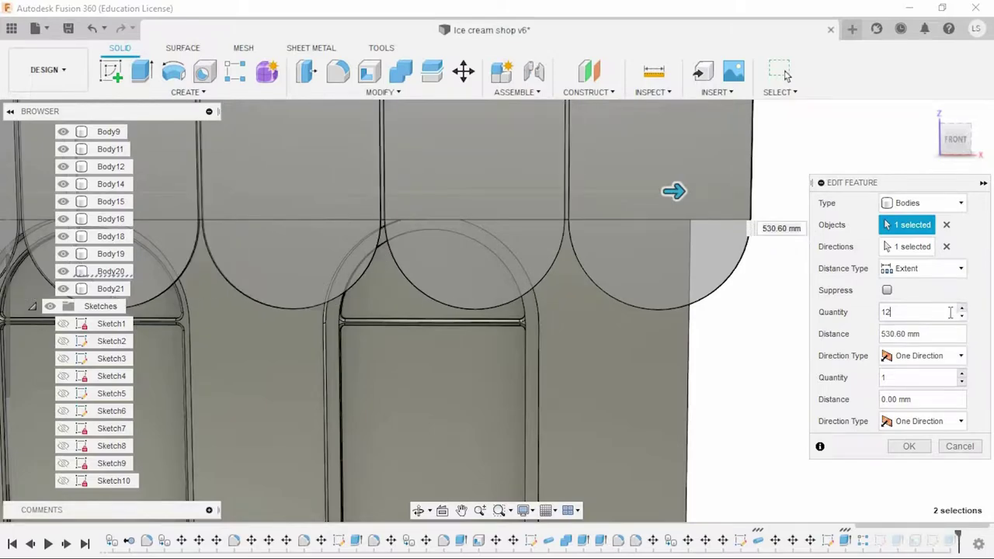
pyautogui.scroll(2, 653, 197)
pyautogui.moveTo(680, 188); pyautogui.dragTo(606, 192)
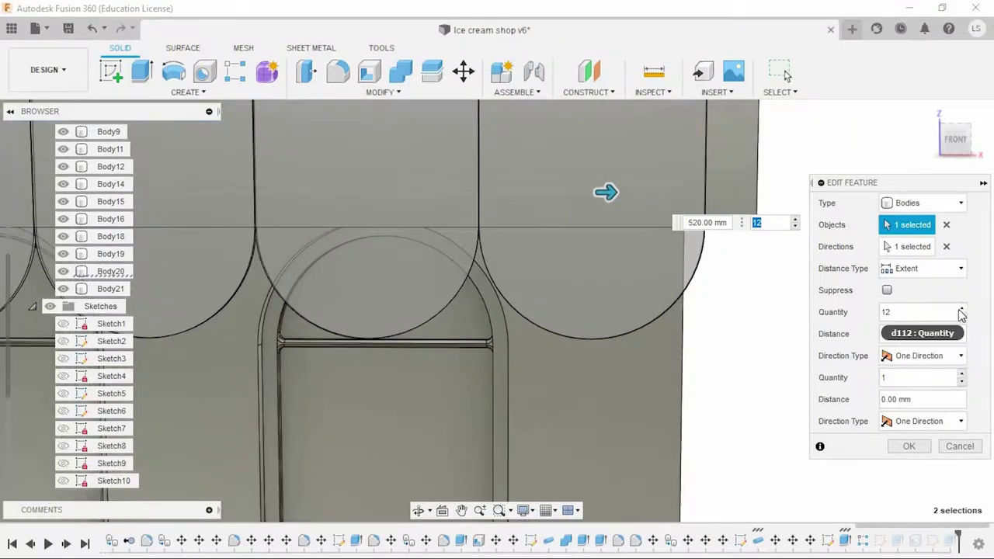
pyautogui.click(960, 308)
pyautogui.moveTo(606, 193); pyautogui.dragTo(662, 200)
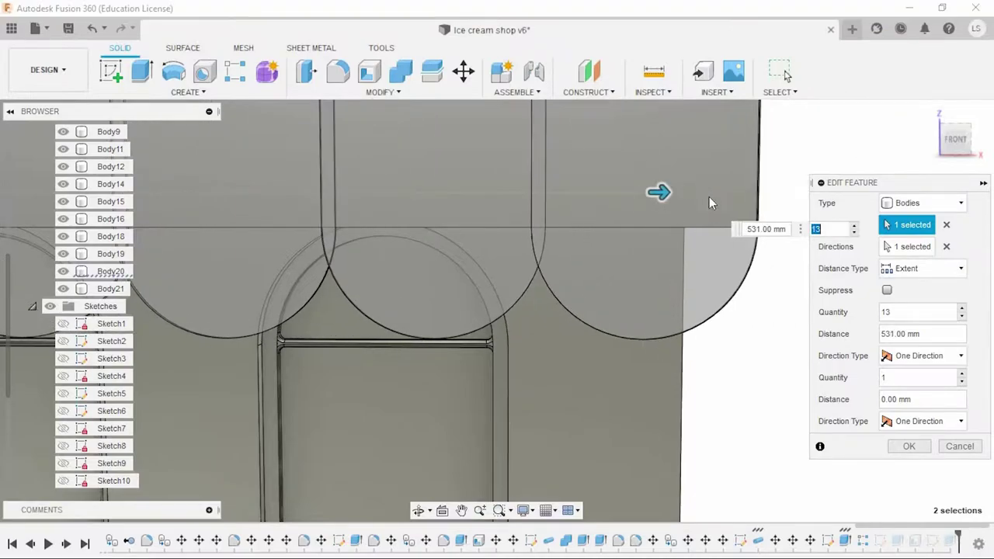
pyautogui.scroll(-2, 607, 310)
pyautogui.scroll(-3, 607, 308)
pyautogui.click(908, 448)
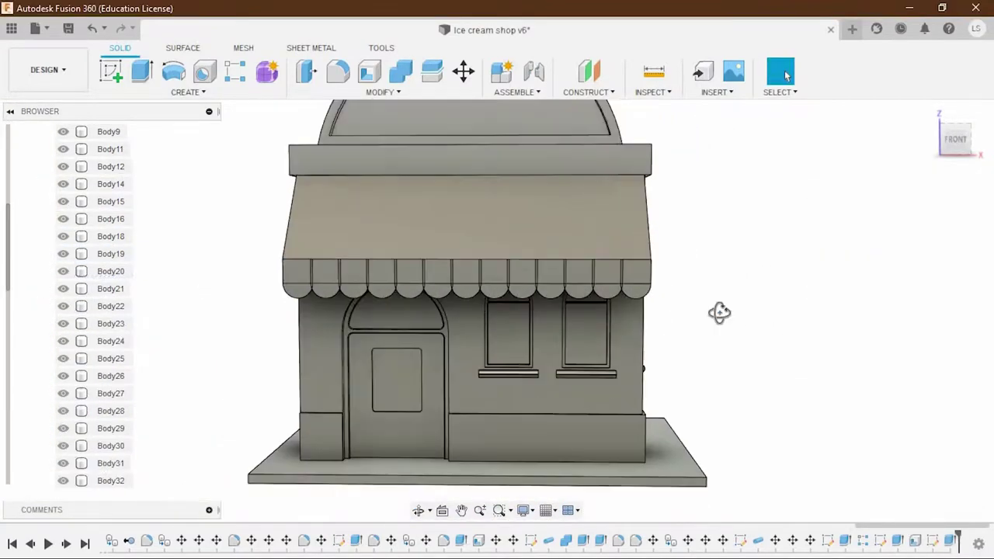
pyautogui.moveTo(719, 311)
pyautogui.keyDown('shift'); pyautogui.mouseDown(button='middle')
pyautogui.moveTo(730, 310)
pyautogui.moveTo(690, 309)
pyautogui.mouseUp(button='middle'); pyautogui.keyUp('shift')
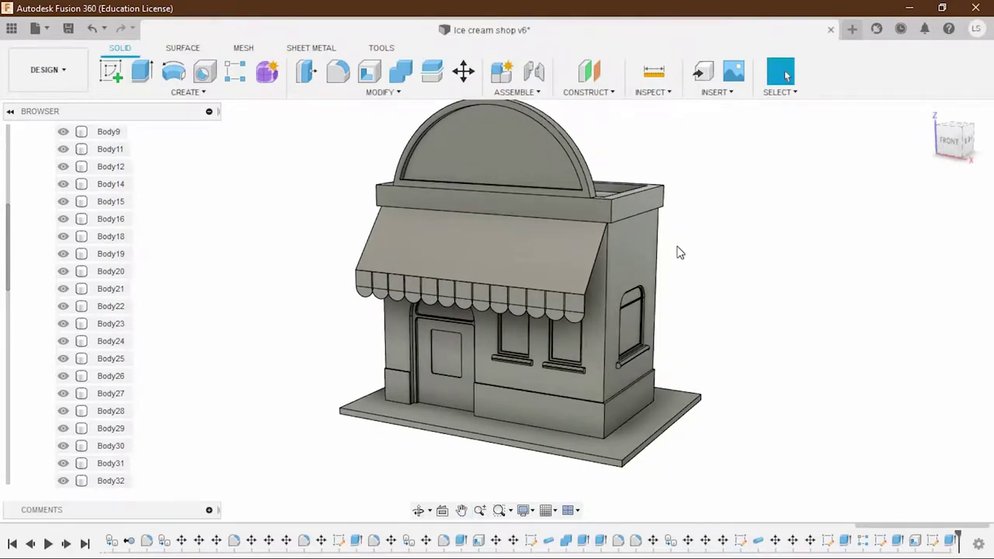
# Start a sketch on the shop's right side wall and draw a rectangle.
pyautogui.click(967, 141)
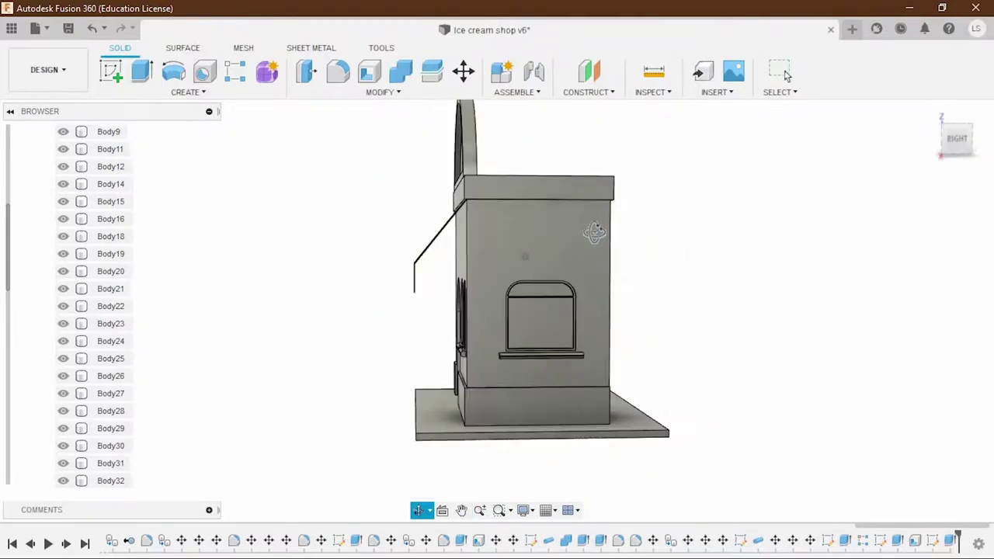
pyautogui.click(560, 185)
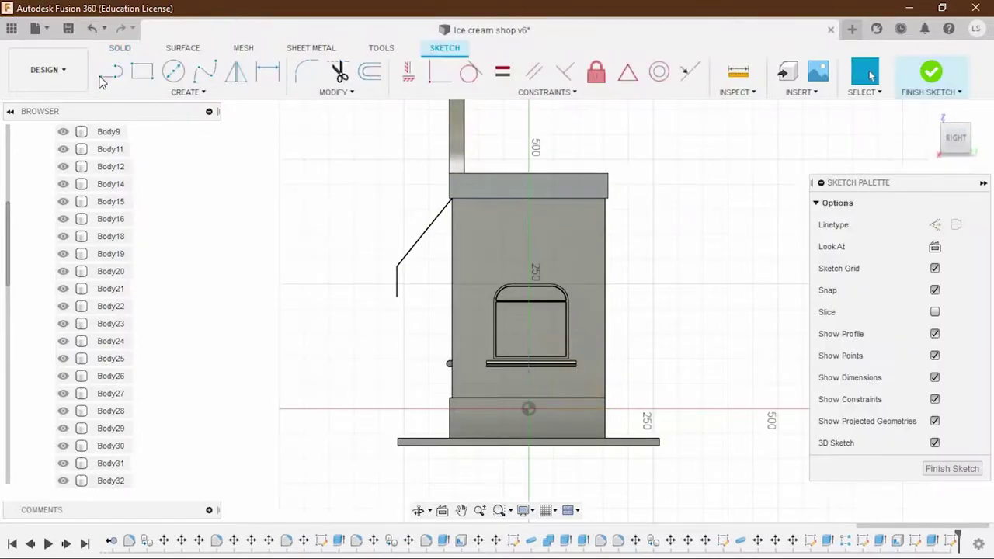
pyautogui.click(142, 71)
pyautogui.click(568, 151)
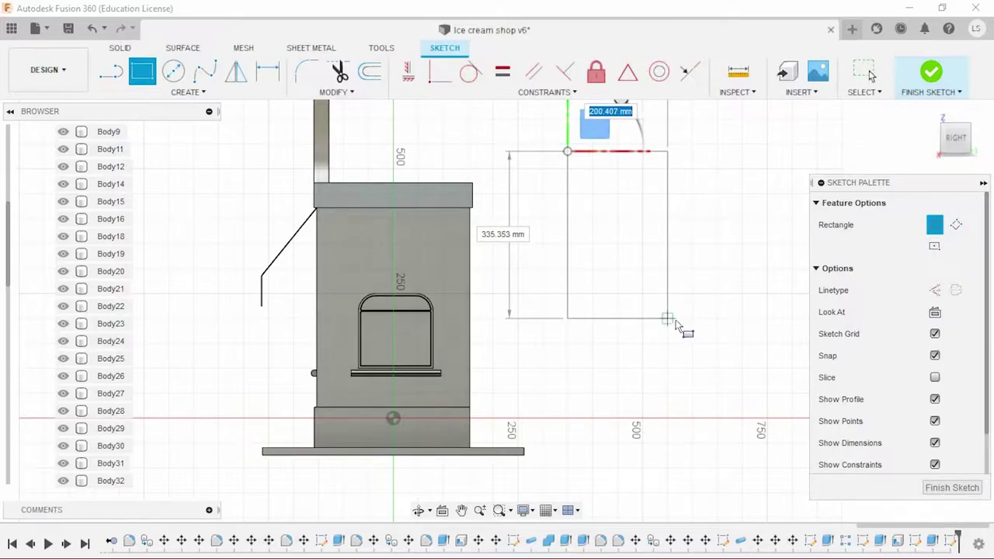
pyautogui.click(676, 325)
pyautogui.scroll(2, 746, 366)
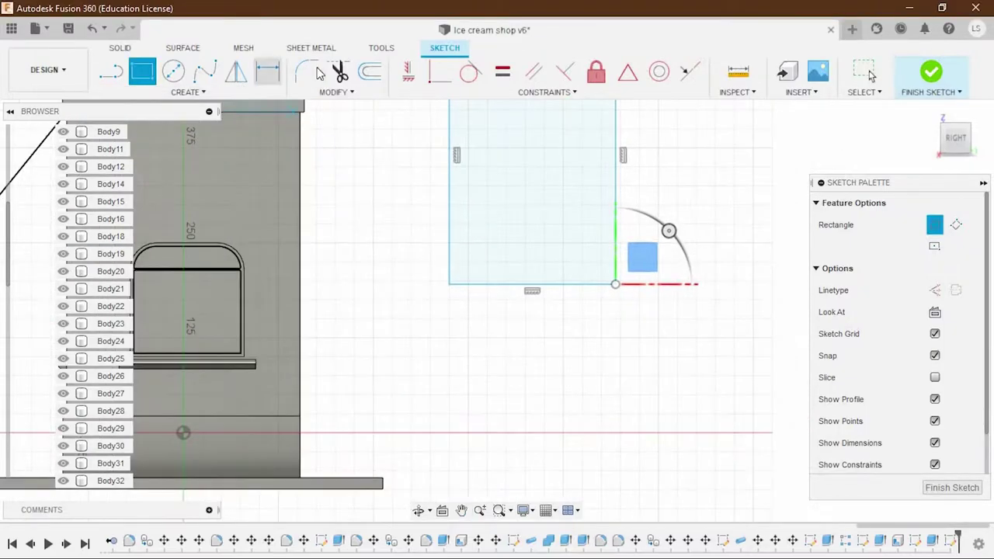
# Add a fitted curve along the rectangle's bottom edge and reposition its points.
pyautogui.click(205, 71)
pyautogui.click(532, 303)
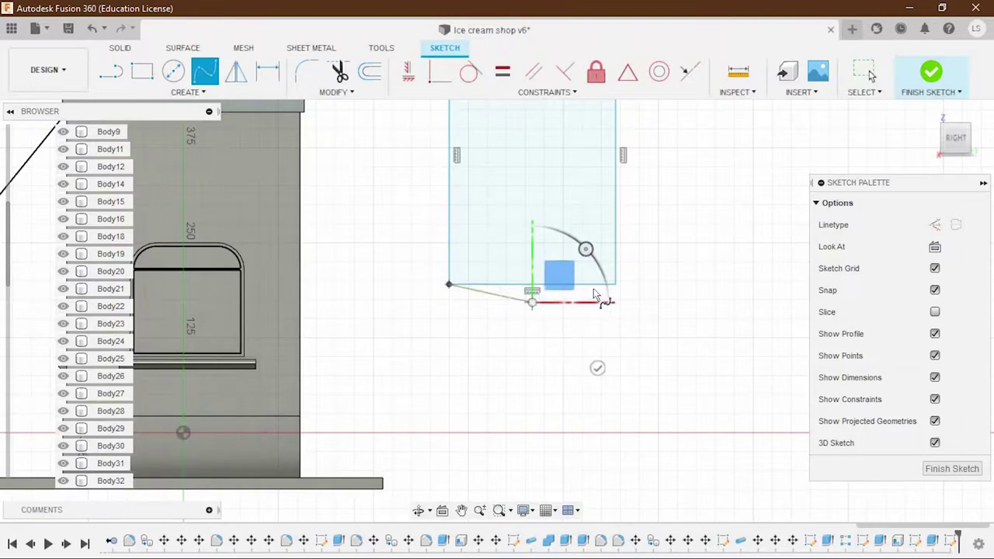
pyautogui.click(615, 285)
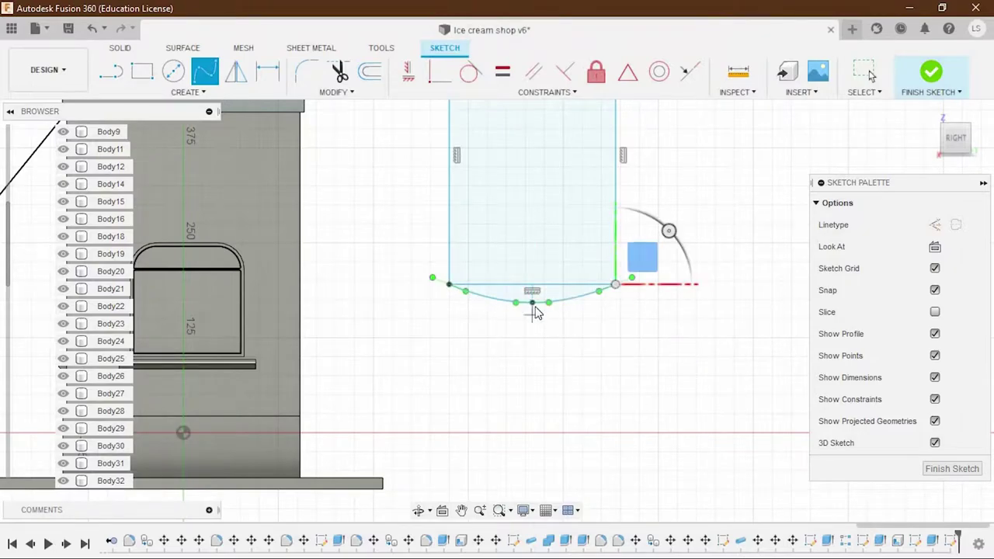
pyautogui.press('Escape')
pyautogui.click(532, 303)
pyautogui.press('m')
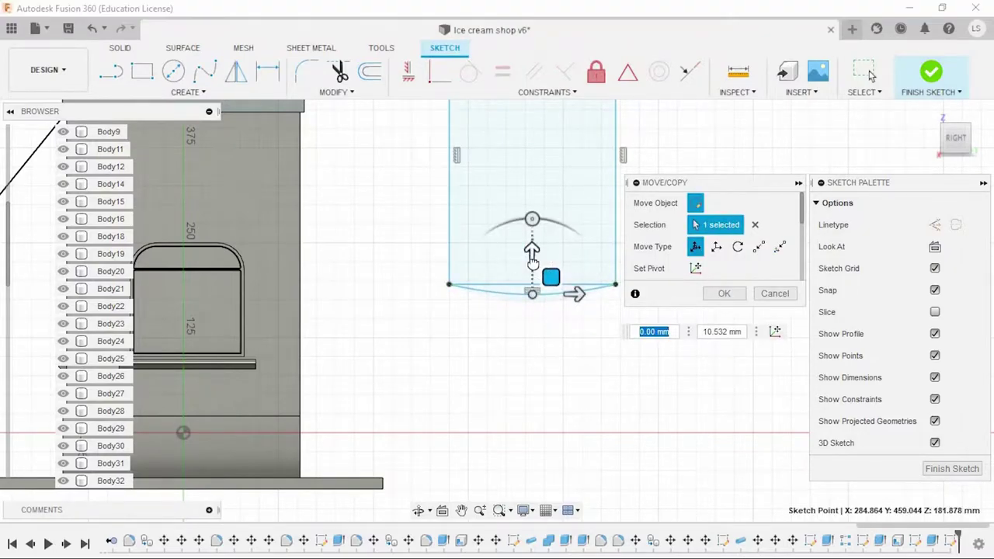
pyautogui.scroll(2, 539, 272)
pyautogui.click(723, 293)
pyautogui.click(528, 307)
pyautogui.write('m')
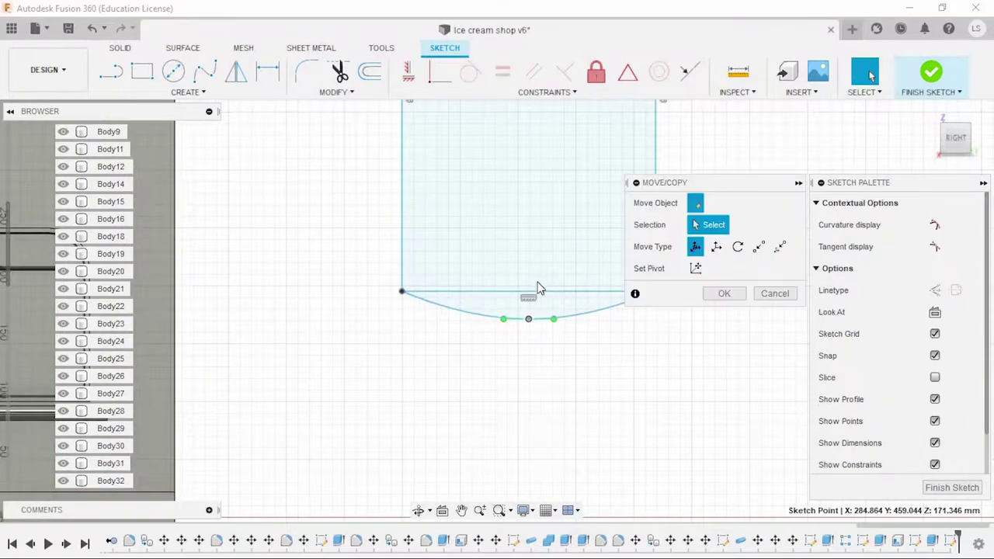
pyautogui.write('10')
pyautogui.scroll(1, 532, 296)
pyautogui.click(723, 446)
pyautogui.scroll(-2, 605, 311)
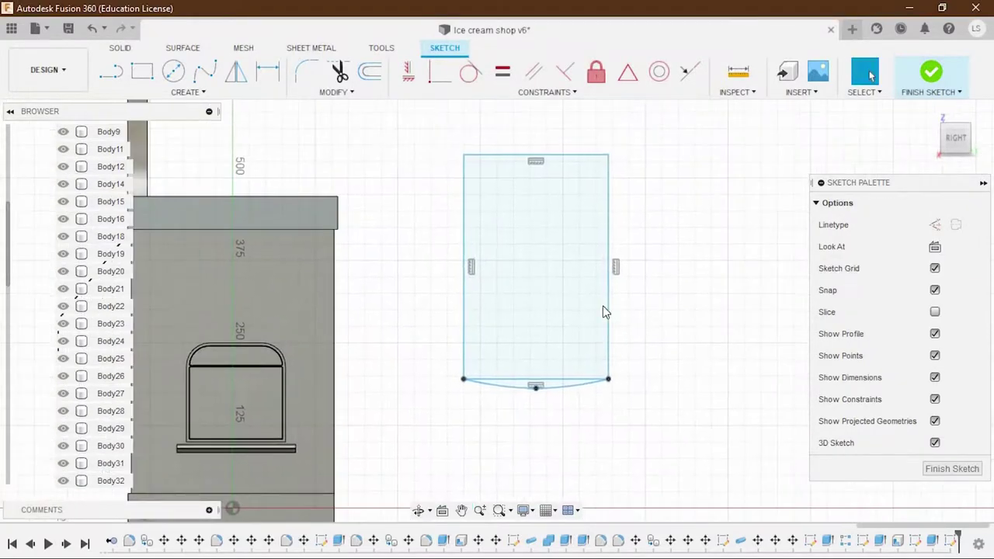
# Fillet both top corners at R105 into an arch and finish the sketch.
pyautogui.click(305, 74)
pyautogui.click(543, 154)
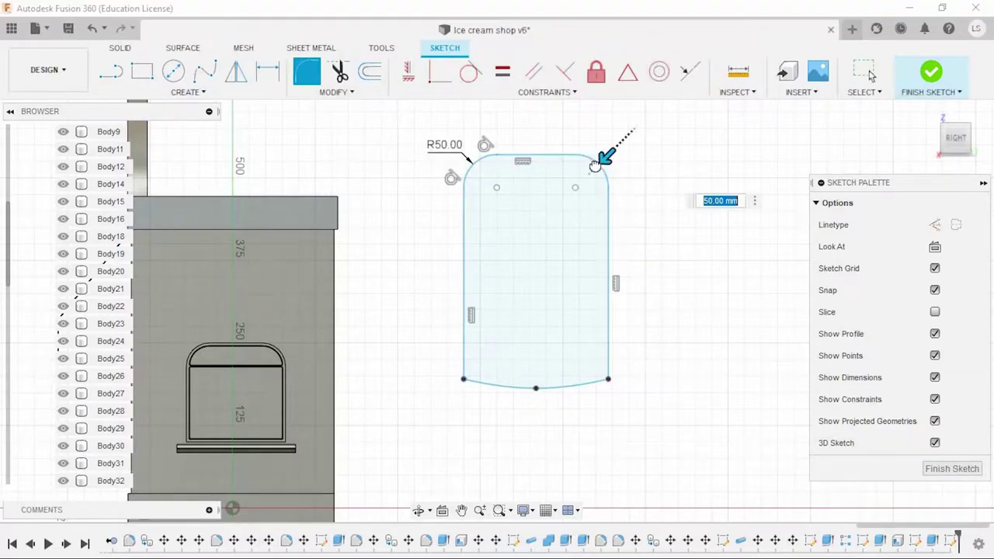
pyautogui.moveTo(611, 140); pyautogui.dragTo(582, 210)
pyautogui.scroll(2, 556, 169)
pyautogui.scroll(2, 556, 170)
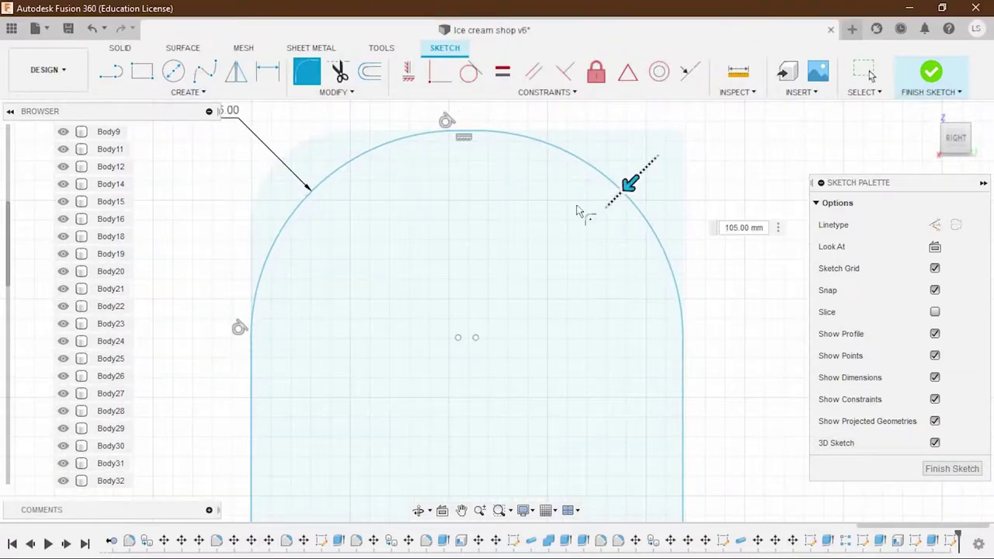
pyautogui.scroll(-5, 581, 210)
pyautogui.press('Escape')
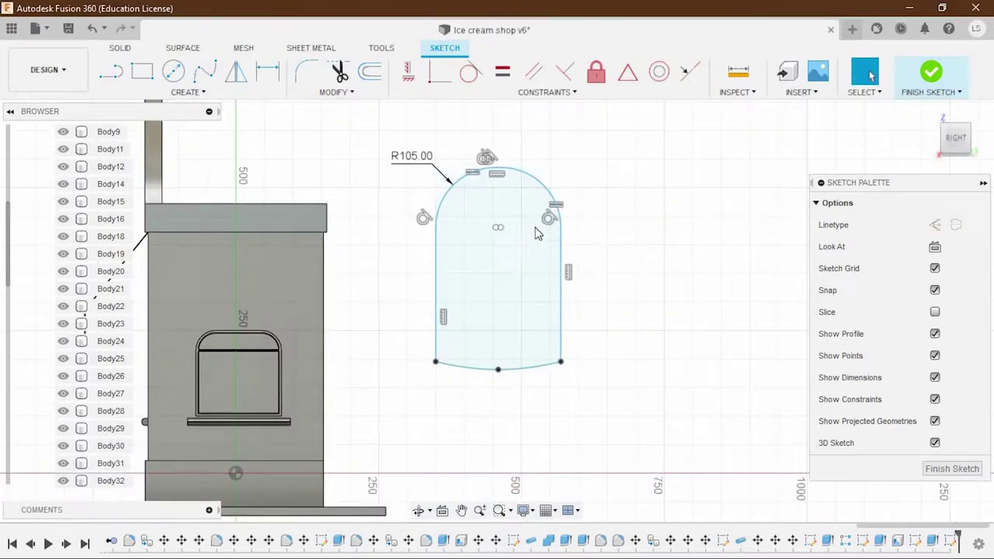
pyautogui.scroll(2, 534, 272)
pyautogui.scroll(-3, 536, 278)
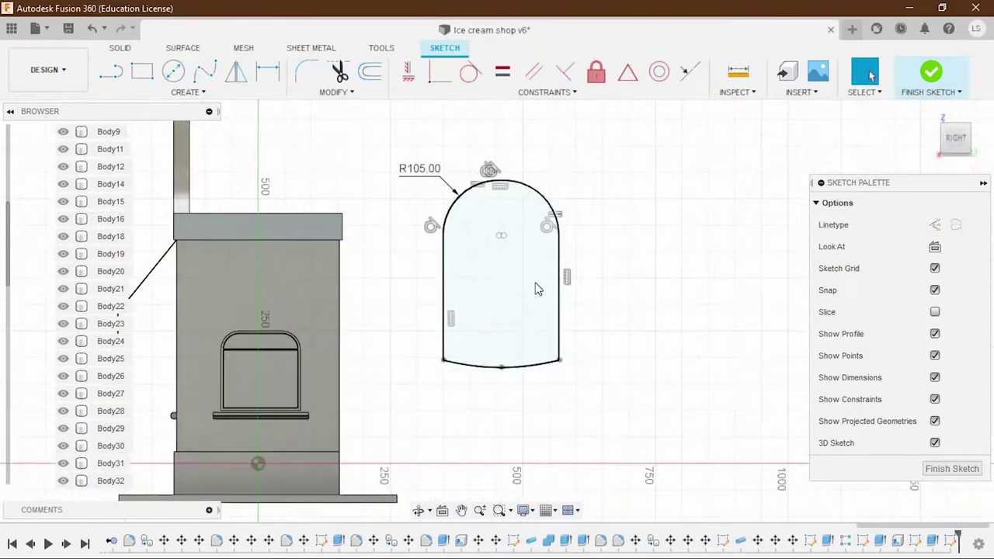
pyautogui.click(533, 298)
# Extrude the arched profile 50 mm as a new body.
pyautogui.click(931, 72)
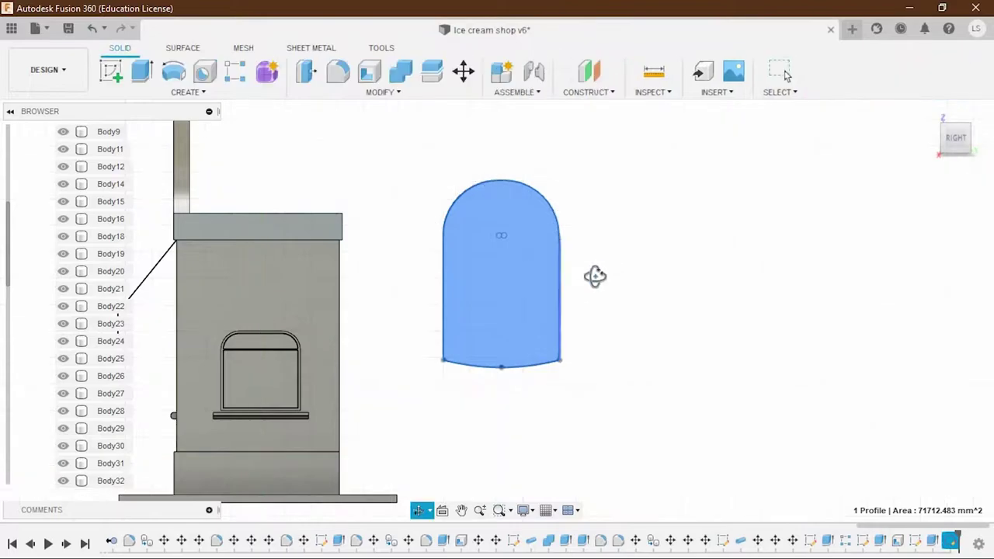
pyautogui.keyDown('shift'); pyautogui.moveTo(595, 275); pyautogui.dragTo(466, 249, button='middle'); pyautogui.keyUp('shift')
pyautogui.press('e')
pyautogui.moveTo(566, 284); pyautogui.dragTo(577, 284)
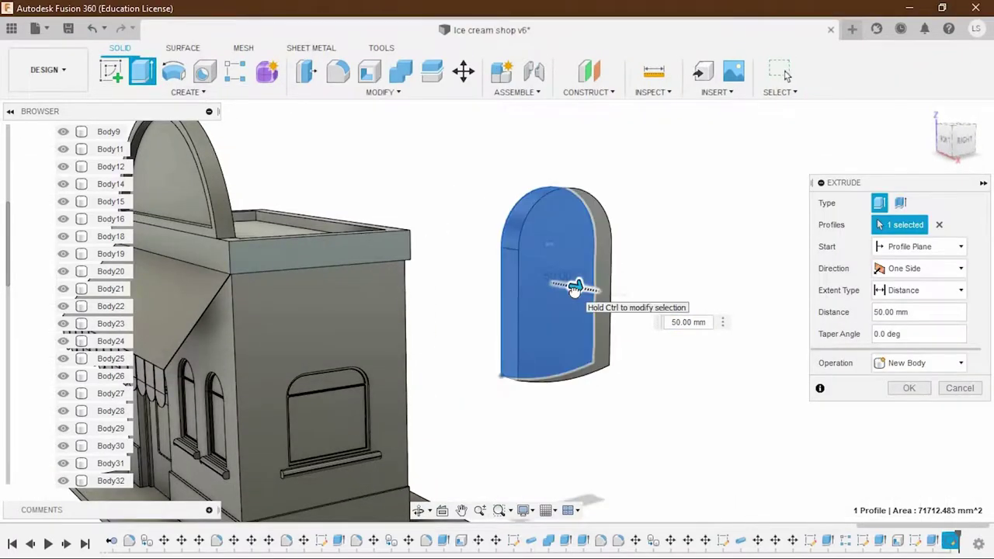
pyautogui.press('Return')
# Extrude the arched body's front face 25 mm, joined to the body.
pyautogui.keyDown('shift'); pyautogui.moveTo(651, 346); pyautogui.dragTo(577, 289, button='middle'); pyautogui.keyUp('shift')
pyautogui.click(577, 289)
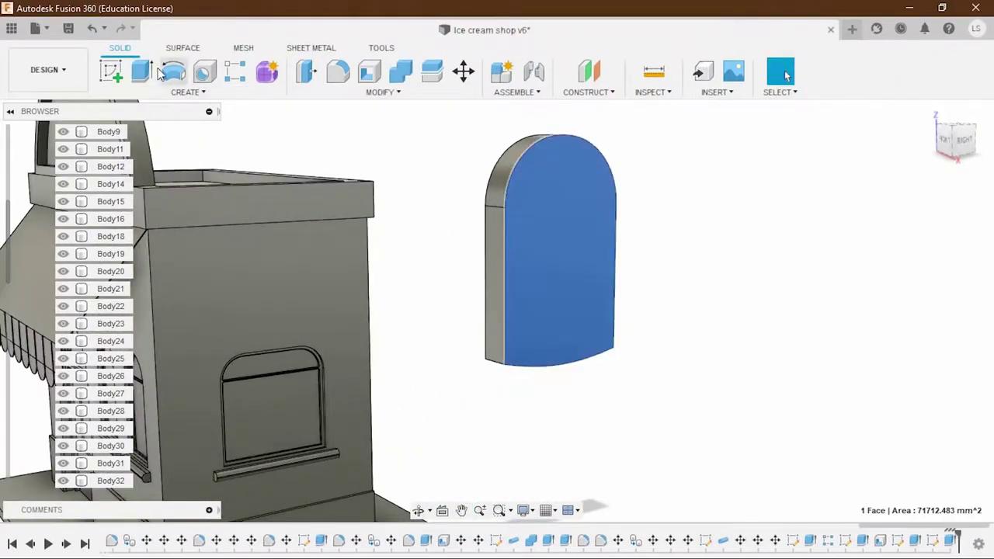
pyautogui.press('e')
pyautogui.moveTo(588, 290); pyautogui.dragTo(596, 292)
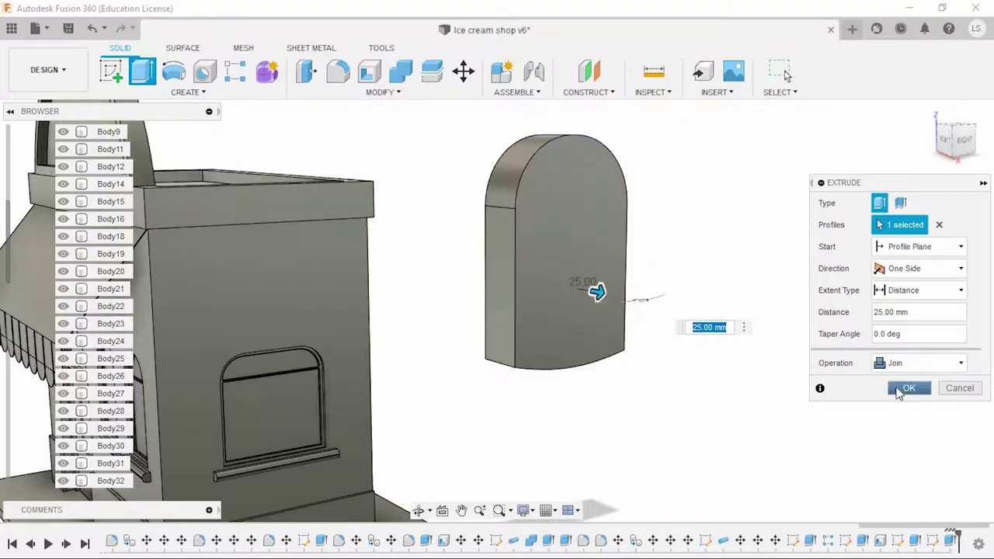
pyautogui.press('Return')
# Extrude the front face 5 mm as a separate new body slab.
pyautogui.keyDown('shift'); pyautogui.moveTo(815, 375); pyautogui.dragTo(673, 393, button='middle'); pyautogui.keyUp('shift')
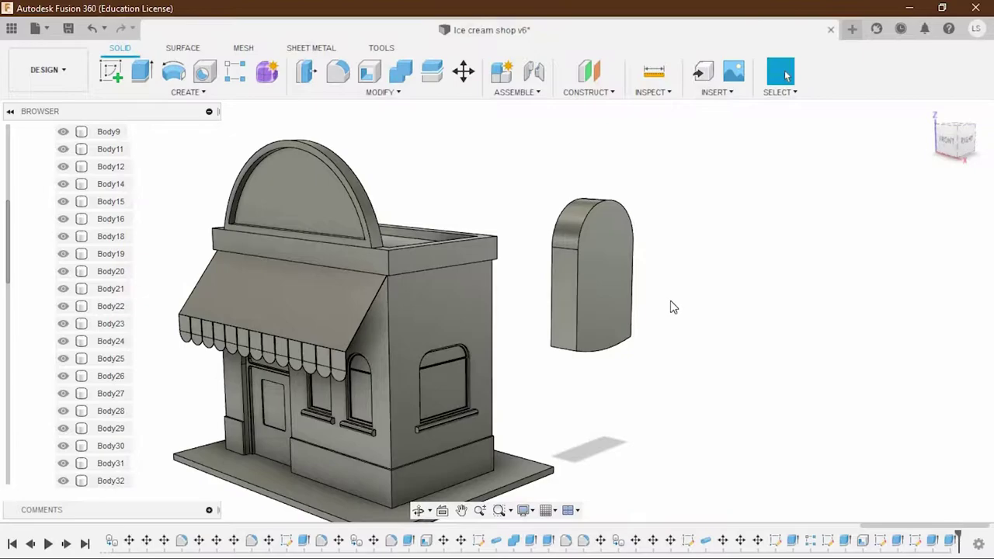
pyautogui.scroll(5, 590, 269)
pyautogui.click(553, 307)
pyautogui.write('e')
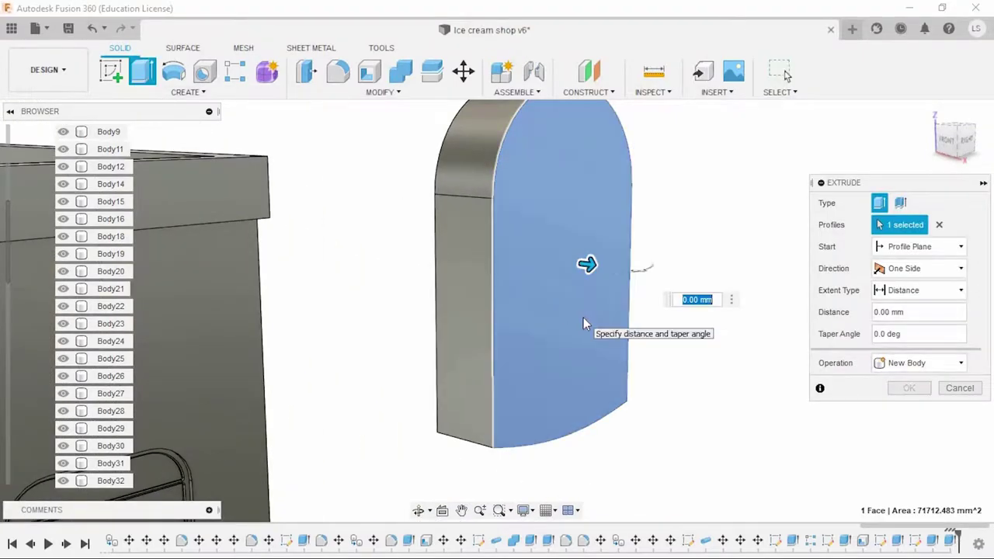
pyautogui.write('5')
pyautogui.click(924, 363)
pyautogui.click(901, 430)
pyautogui.click(908, 388)
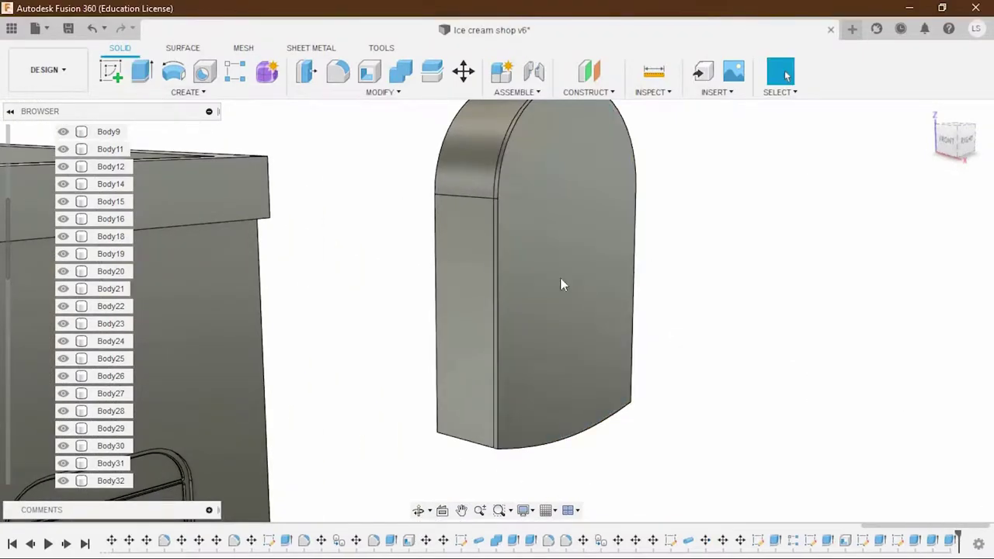
pyautogui.scroll(-5, 100, 348)
pyautogui.scroll(-2, 87, 347)
# Hide the thick arched body and start a sketch on the thin slab's face, viewed from the right.
pyautogui.click(475, 263)
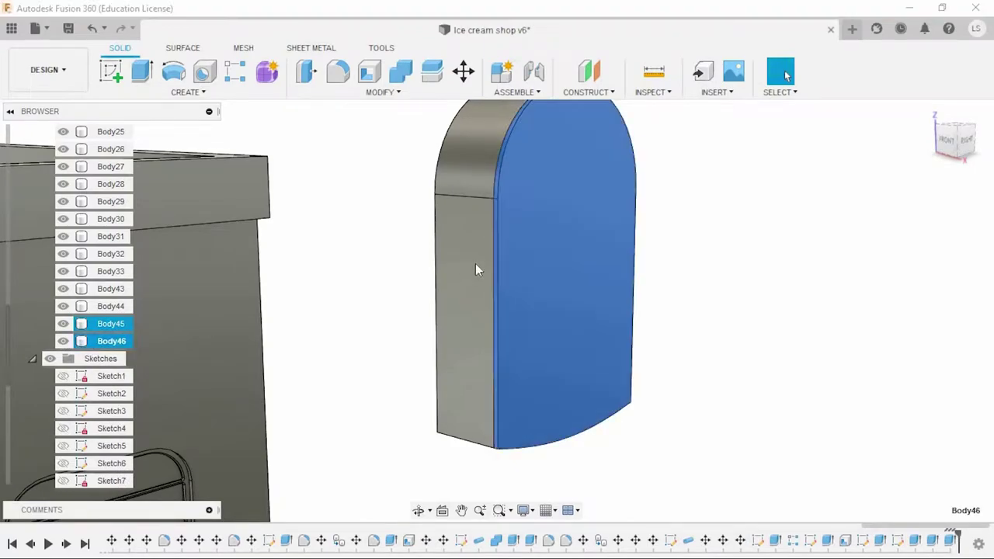
pyautogui.press('v')
pyautogui.click(595, 251)
pyautogui.click(967, 143)
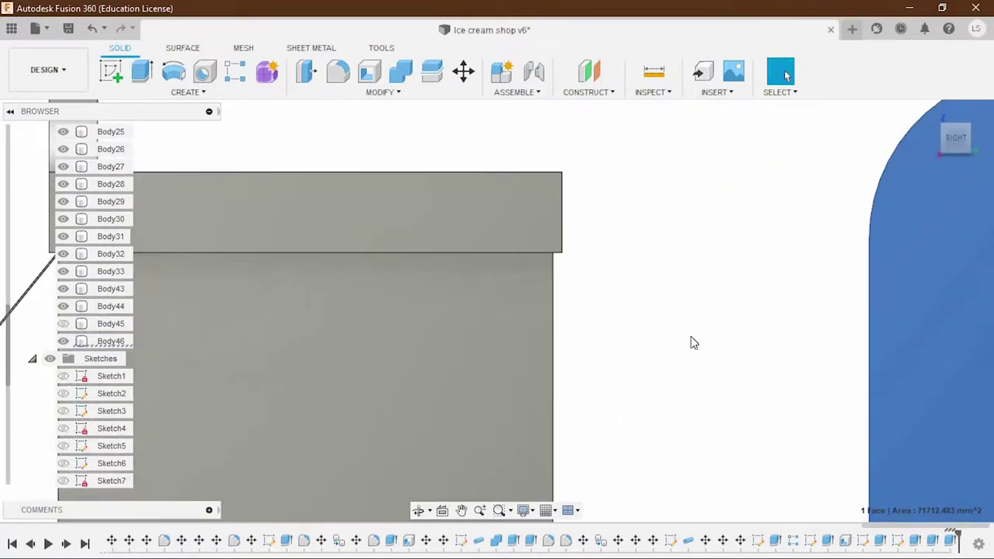
pyautogui.click(109, 72)
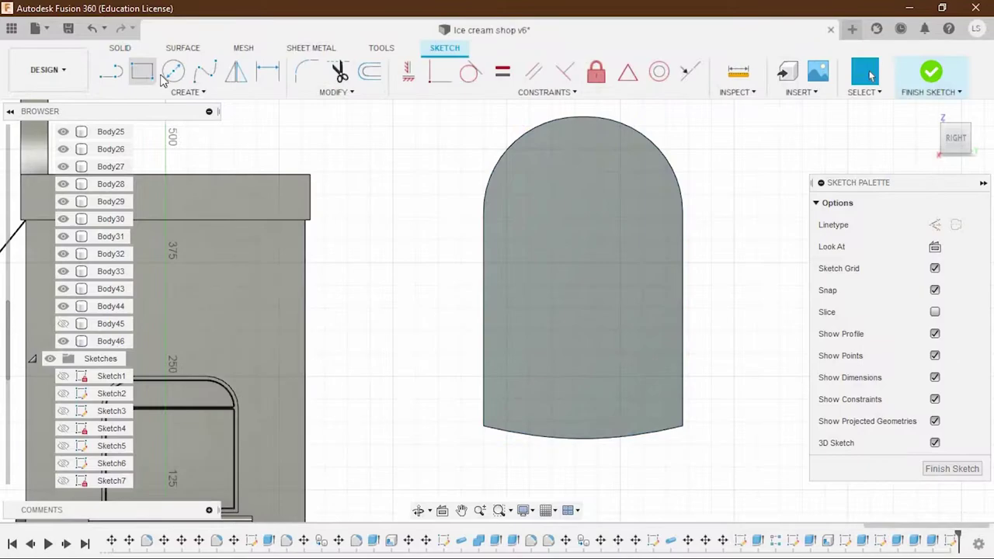
# Draw four two-point rectangles of varying sizes across the slab's width.
pyautogui.click(142, 74)
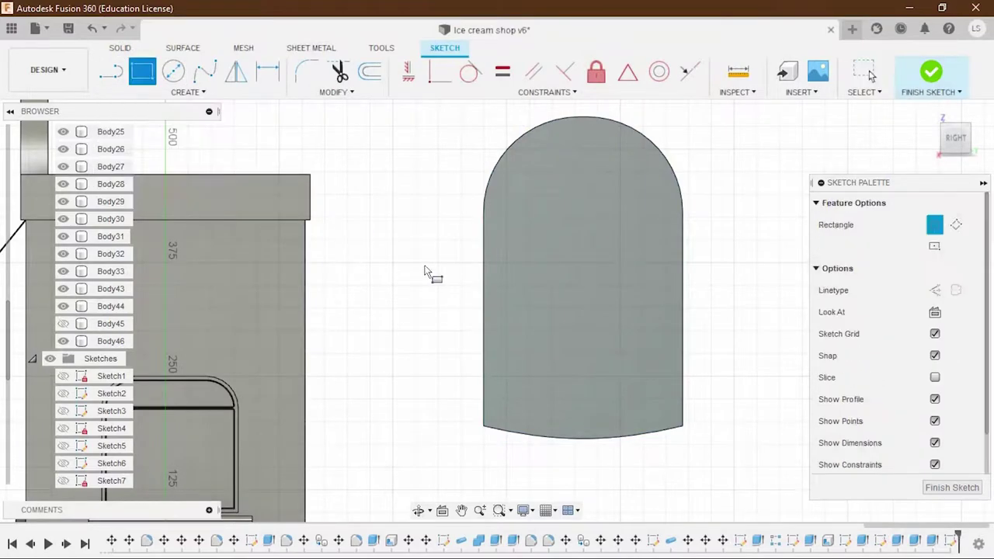
pyautogui.click(484, 356)
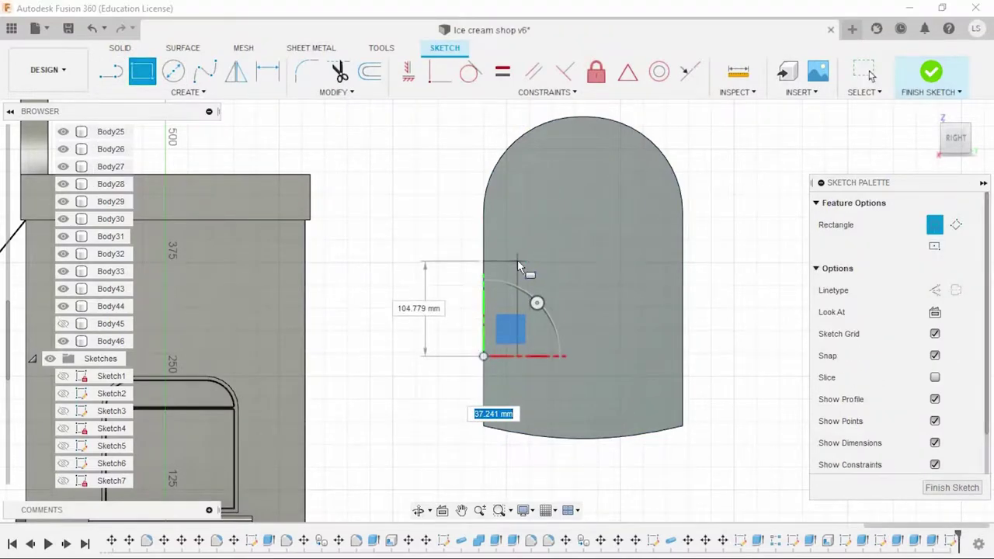
pyautogui.click(522, 261)
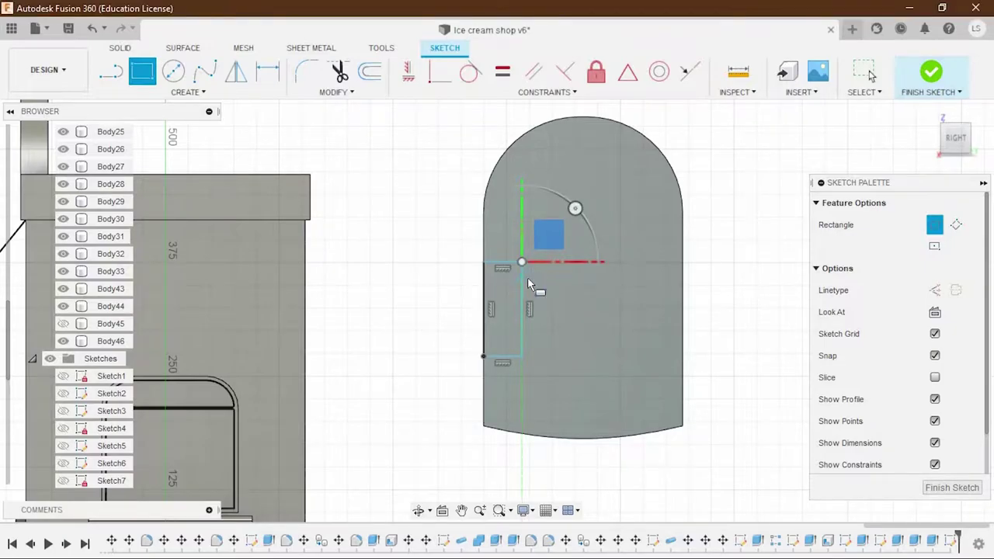
pyautogui.scroll(2, 536, 311)
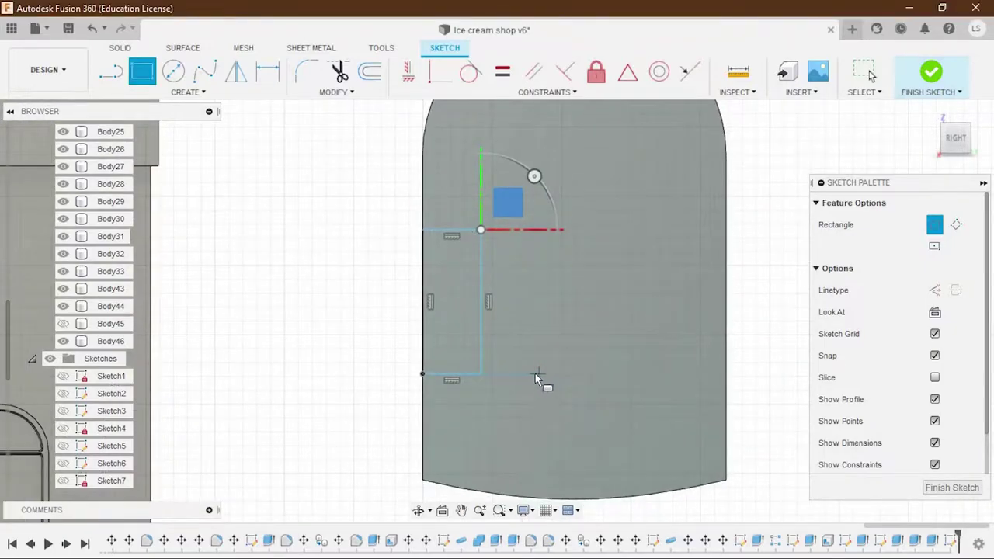
pyautogui.click(534, 373)
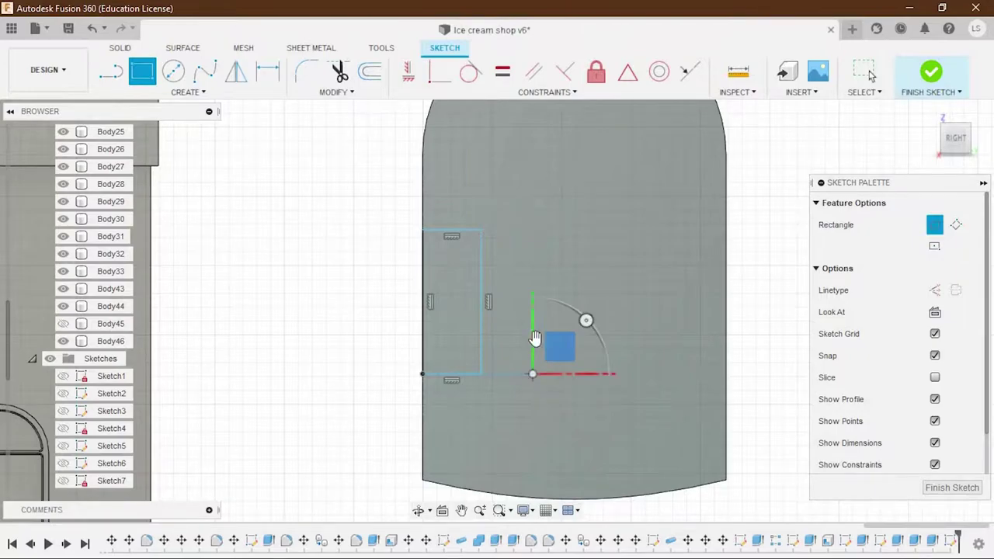
pyautogui.click(573, 291)
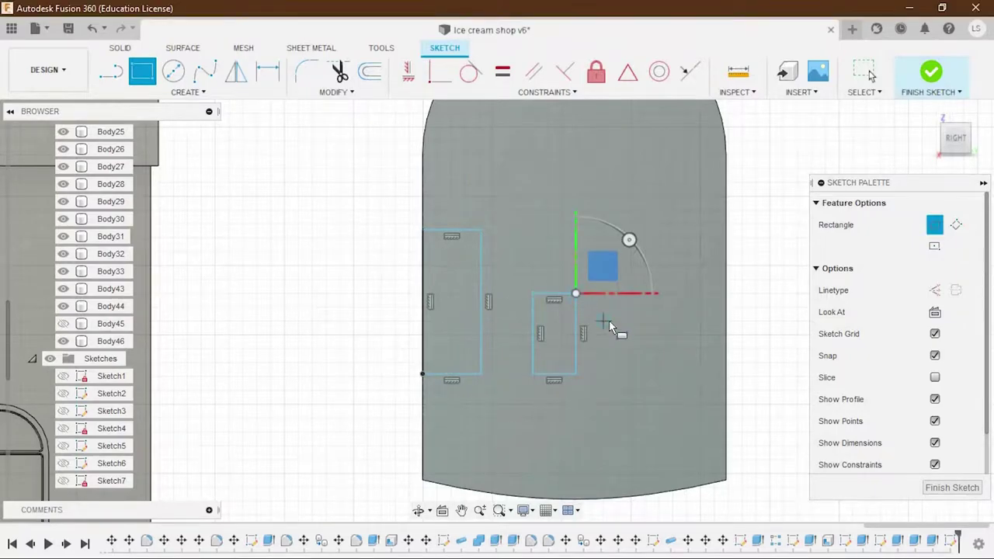
pyautogui.click(663, 425)
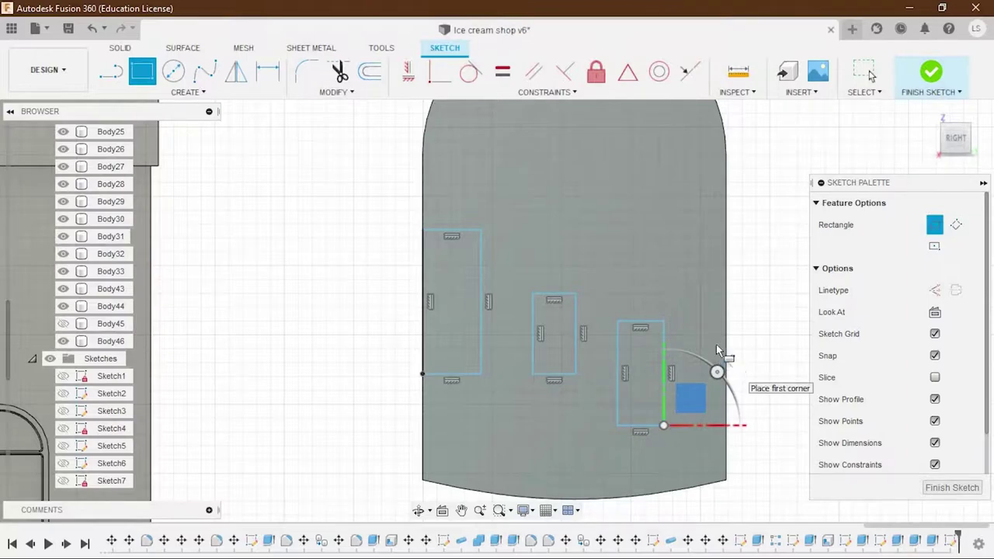
pyautogui.click(724, 359)
pyautogui.click(694, 285)
pyautogui.scroll(3, 619, 293)
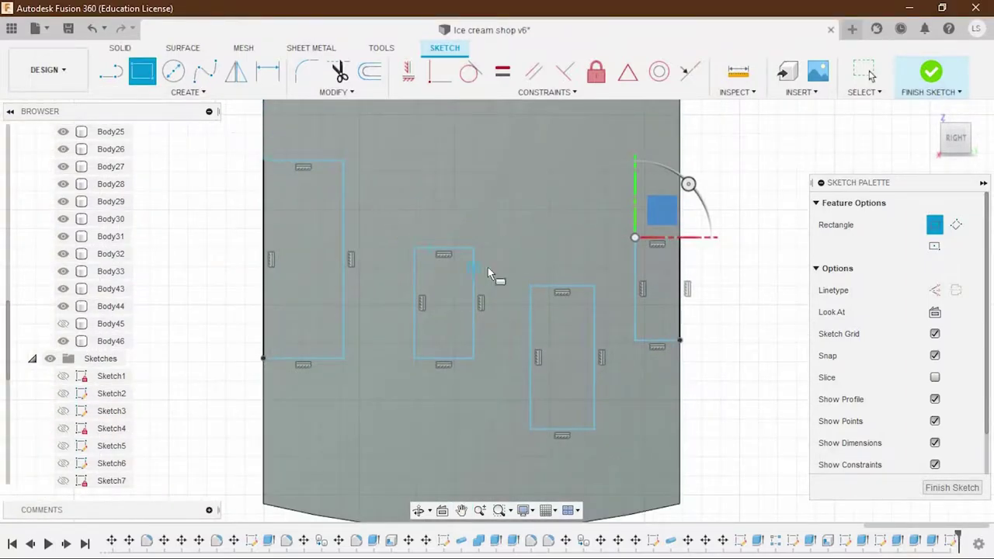
# Draw vertical connecting lines up from the first rectangles' corners.
pyautogui.press('l')
pyautogui.click(415, 248)
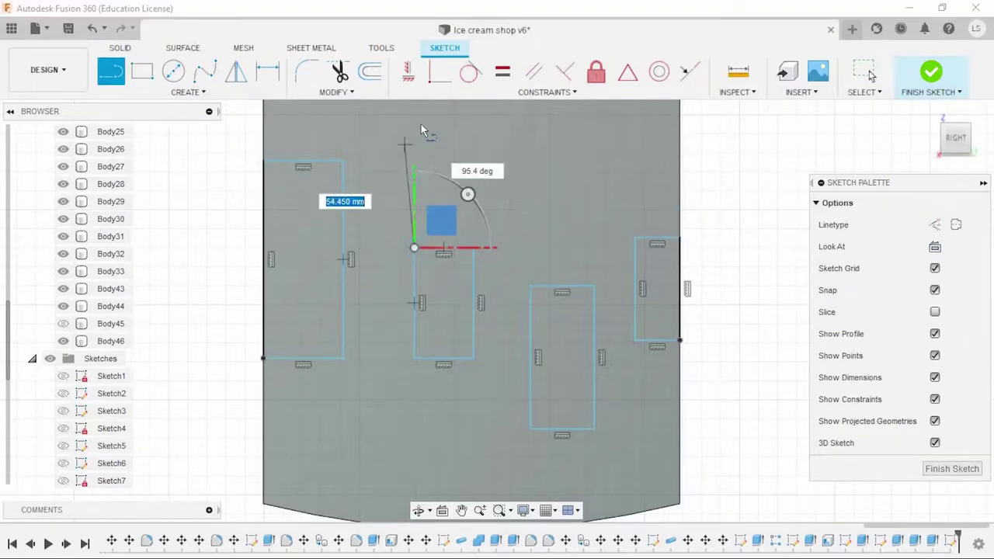
pyautogui.click(414, 114)
pyautogui.click(417, 161)
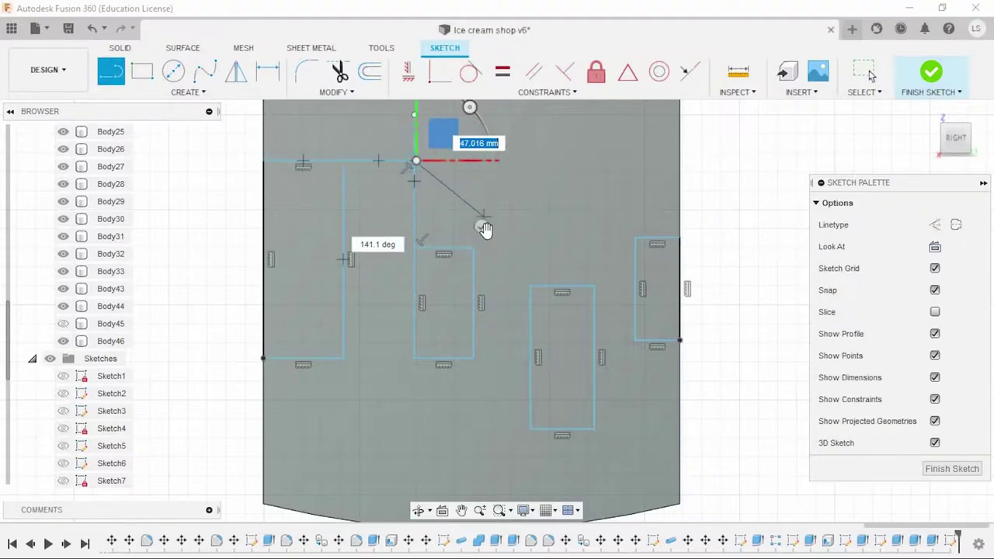
pyautogui.moveTo(478, 258); pyautogui.dragTo(456, 239, button='middle')
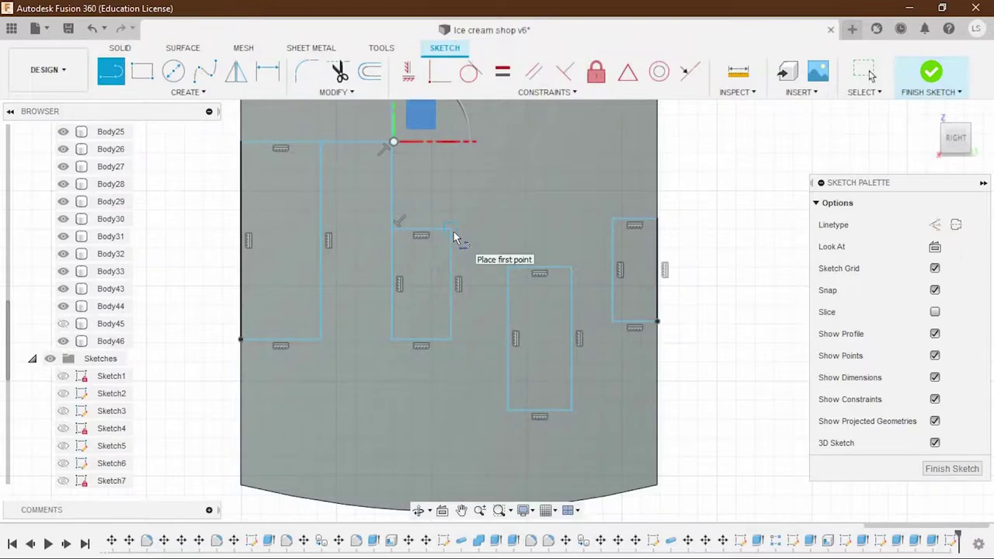
pyautogui.click(451, 228)
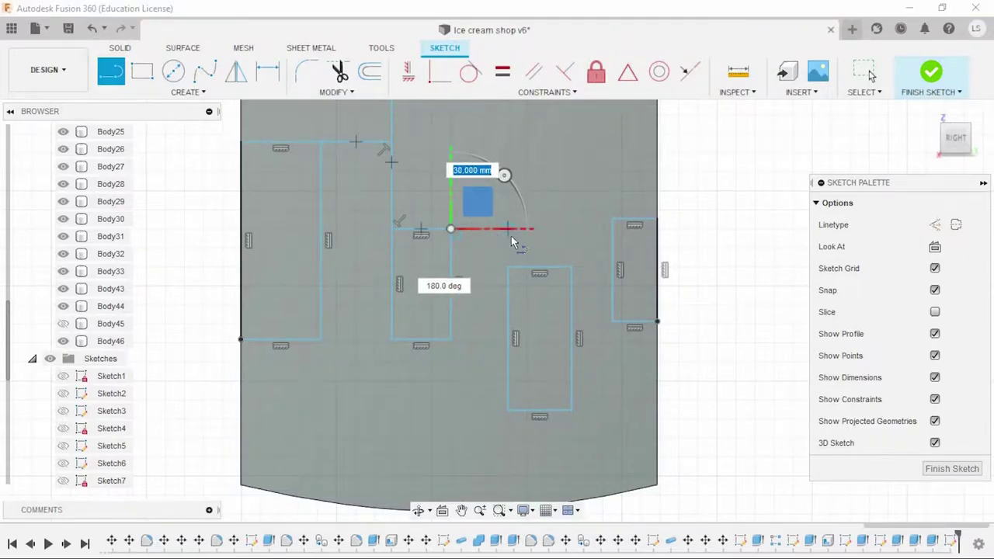
pyautogui.press('Escape')
pyautogui.press('l')
pyautogui.click(507, 266)
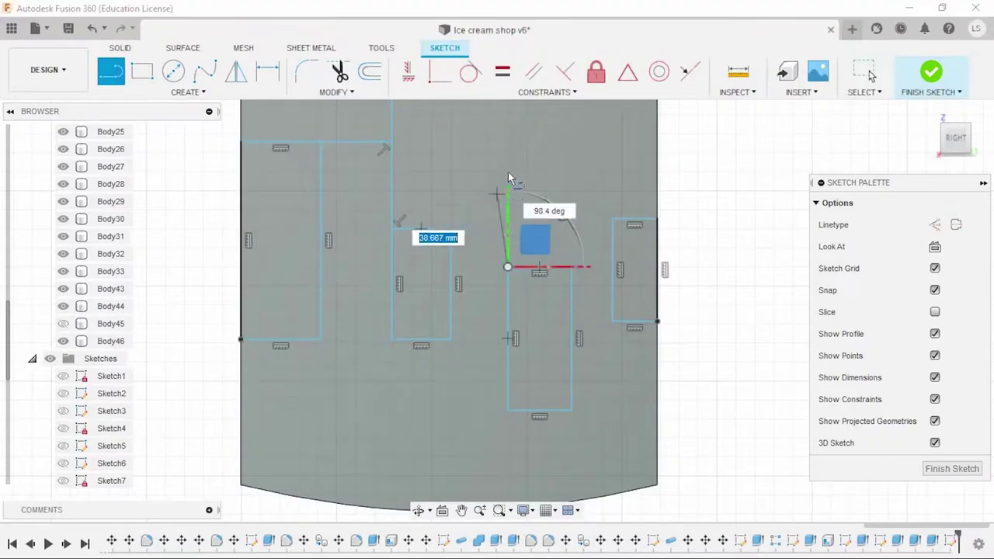
pyautogui.click(508, 171)
pyautogui.press('Escape')
# Add horizontal and vertical lines linking the remaining rectangles into a stepped outline.
pyautogui.click(451, 229)
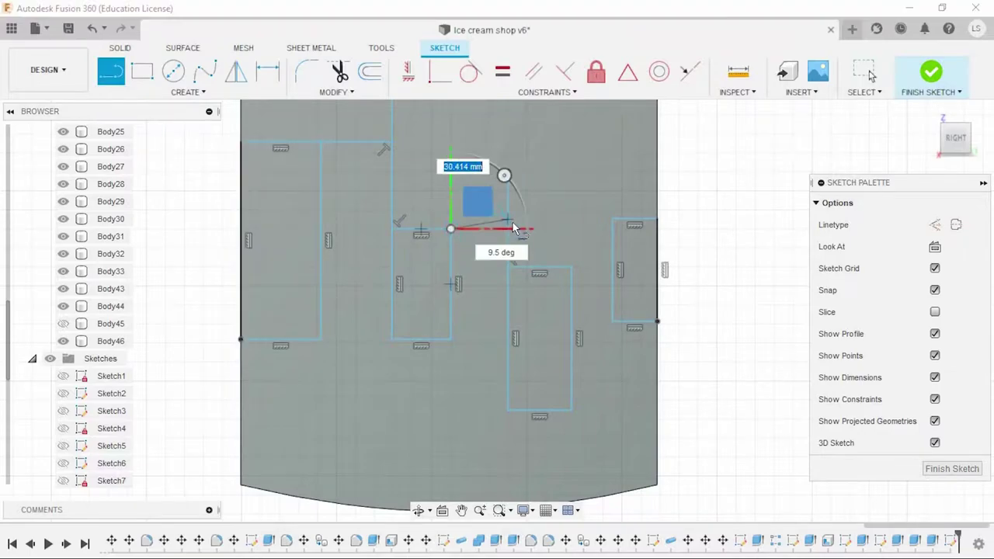
pyautogui.click(508, 229)
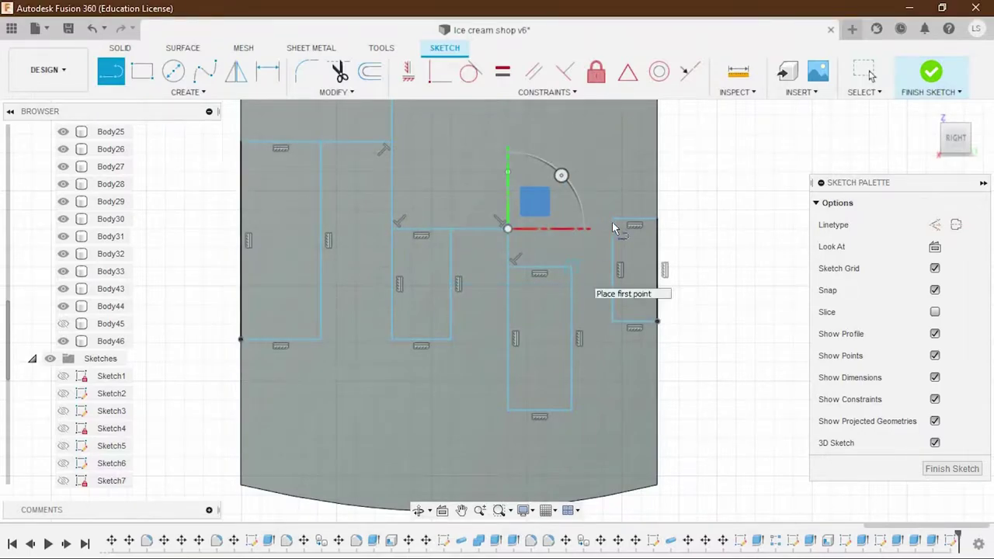
pyautogui.click(572, 266)
pyautogui.click(572, 161)
pyautogui.click(869, 73)
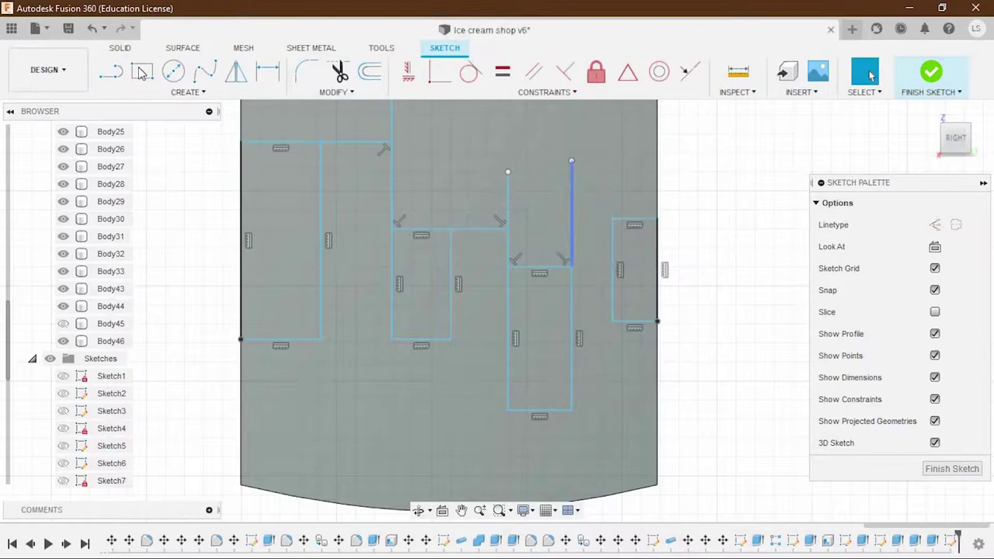
pyautogui.click(612, 220)
pyautogui.click(564, 220)
# Trim the unwanted segments and leftover stub from the stepped outline.
pyautogui.click(340, 72)
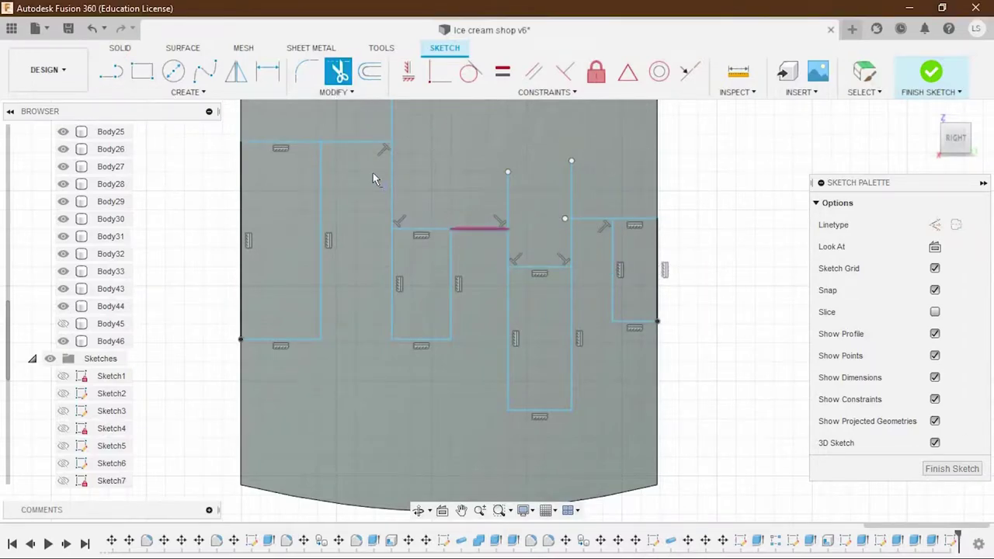
pyautogui.scroll(3, 374, 172)
pyautogui.click(402, 108)
pyautogui.scroll(-1, 348, 193)
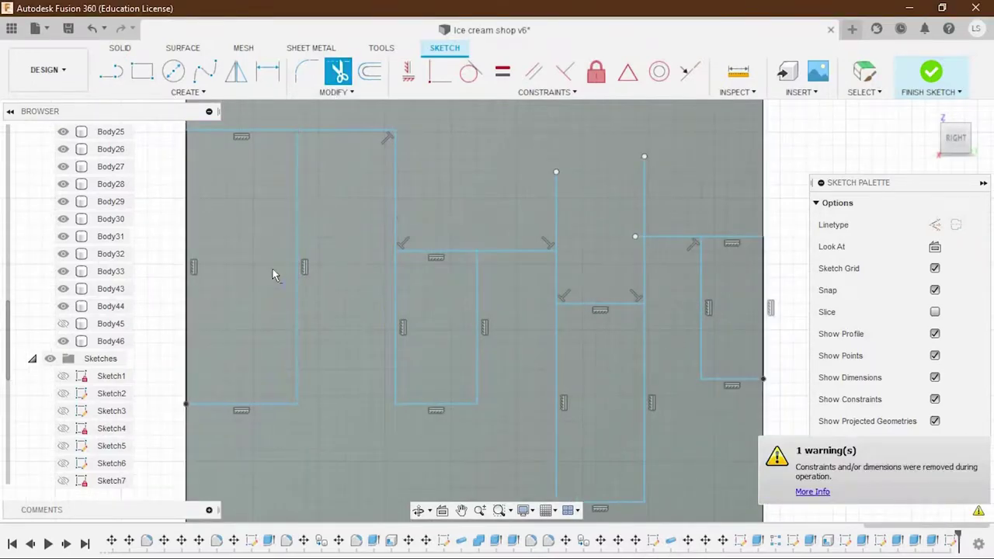
pyautogui.click(435, 251)
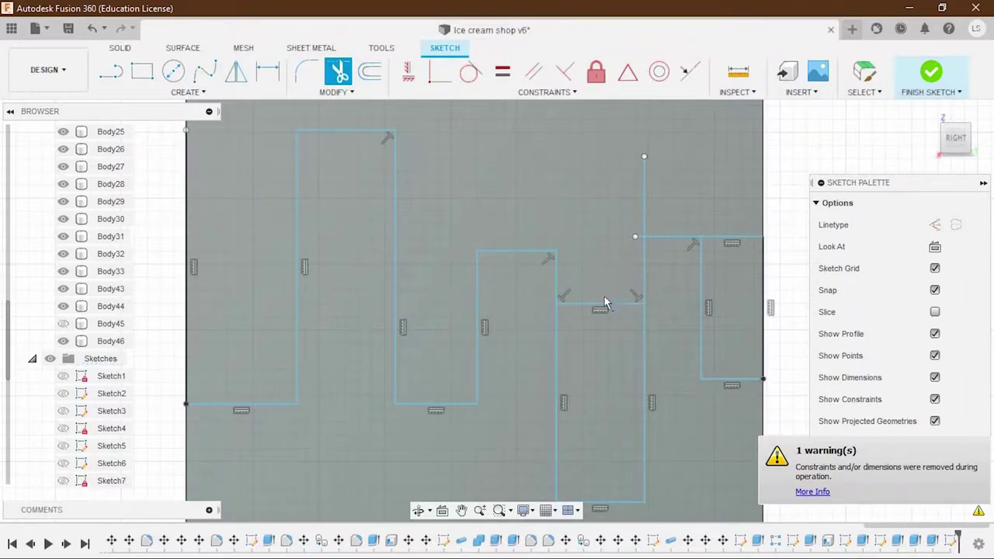
pyautogui.click(640, 245)
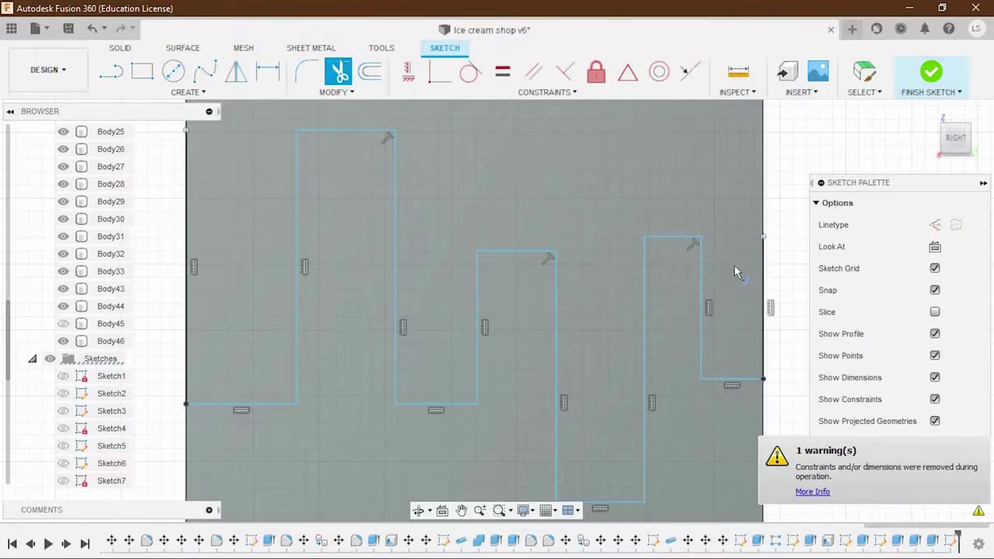
pyautogui.scroll(-4, 734, 267)
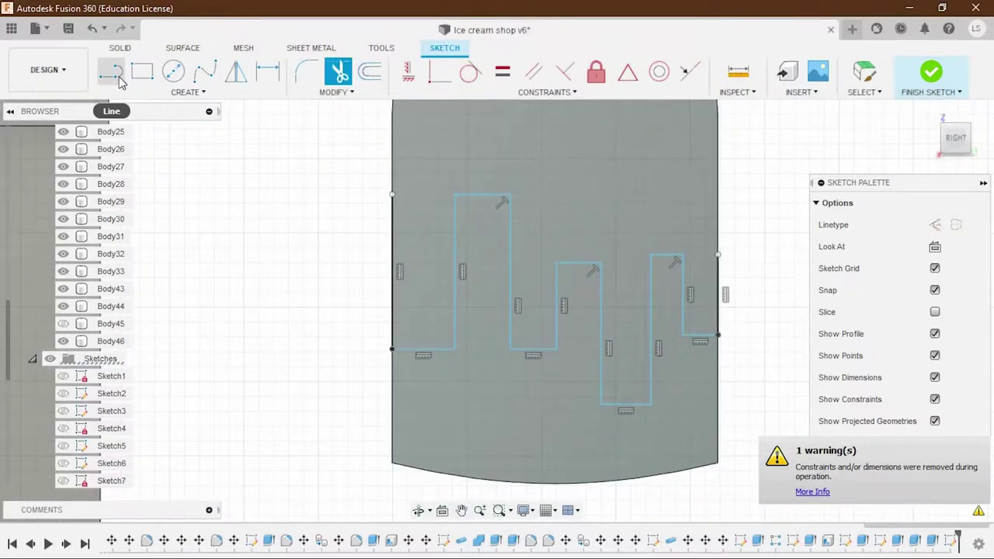
# Draw vertical lines up both sides and a horizontal line across the arch top.
pyautogui.click(120, 82)
pyautogui.scroll(-3, 474, 271)
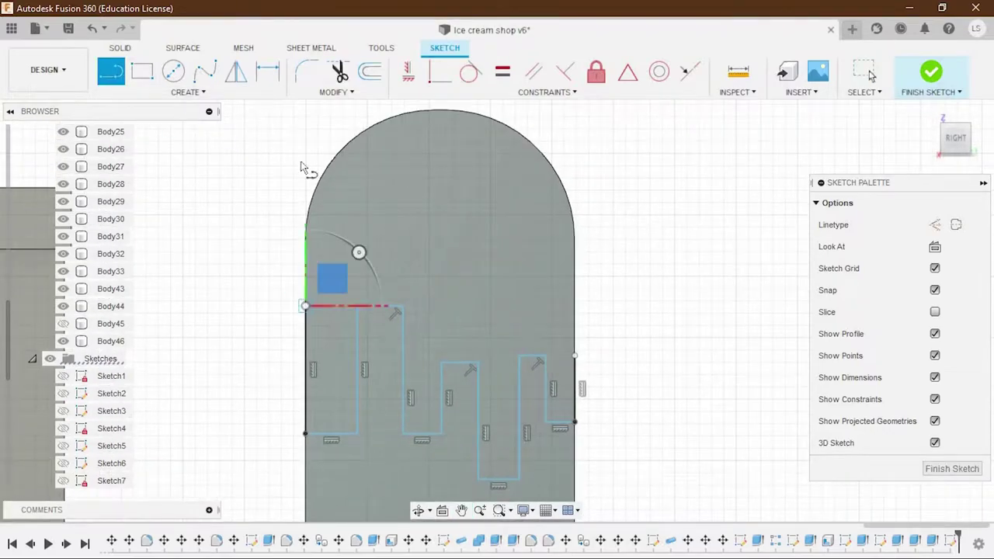
pyautogui.moveTo(300, 144); pyautogui.dragTo(311, 234, button='middle')
pyautogui.click(315, 144)
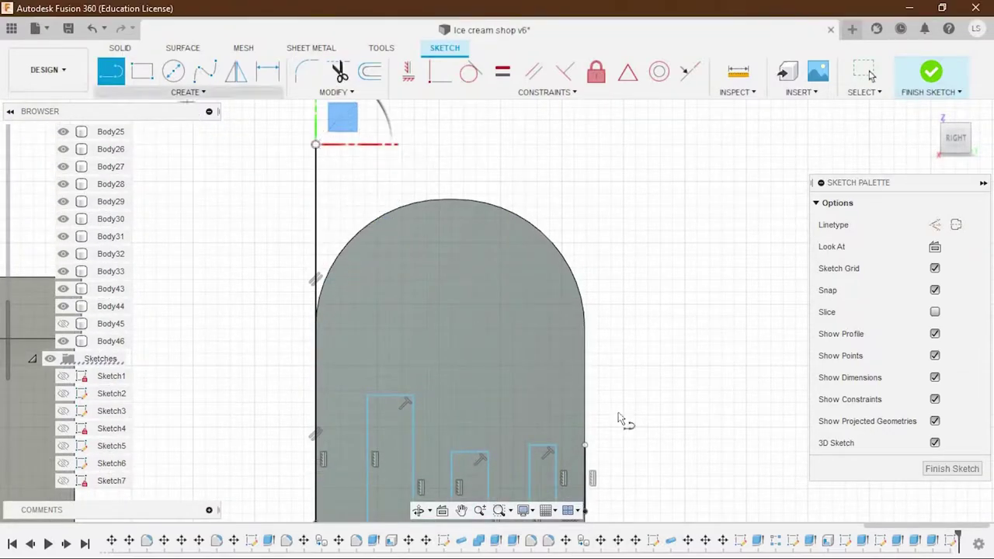
pyautogui.click(588, 450)
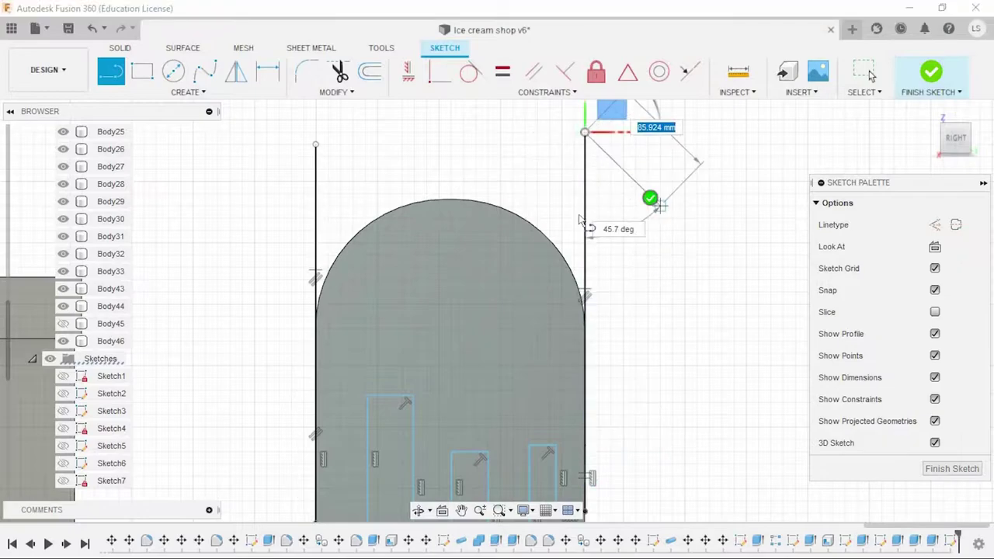
pyautogui.click(584, 132)
pyautogui.click(449, 202)
pyautogui.click(698, 199)
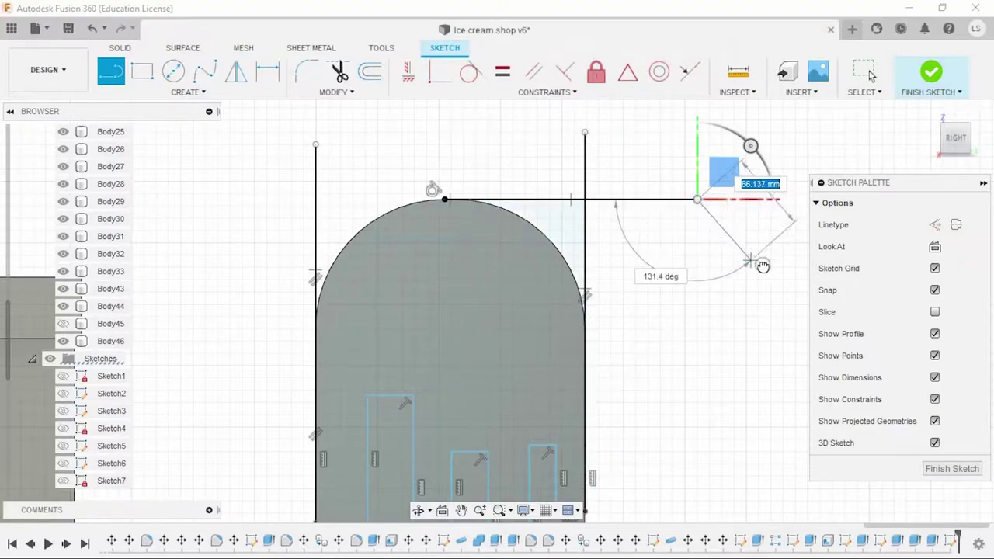
pyautogui.press('Escape')
pyautogui.moveTo(339, 295); pyautogui.dragTo(394, 222, button='middle')
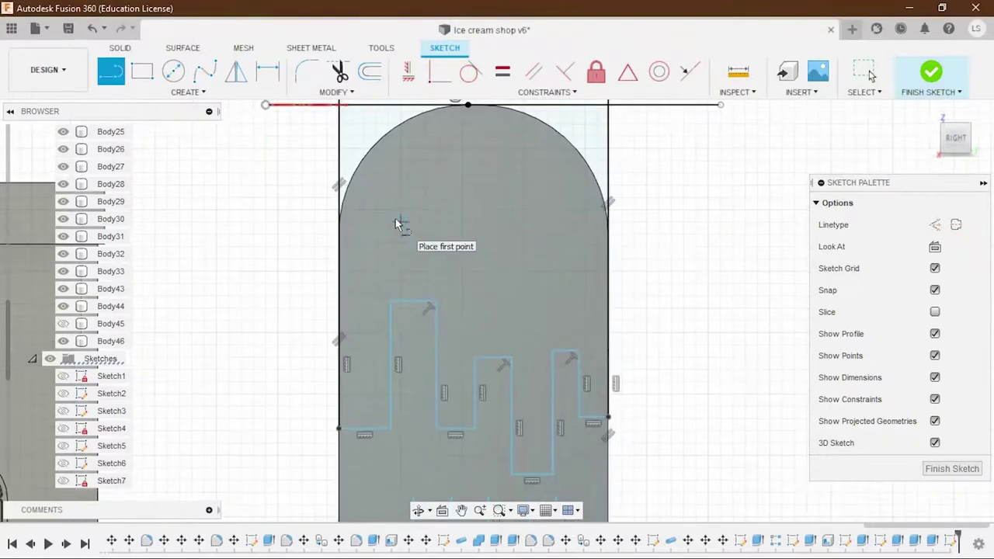
pyautogui.scroll(1, 403, 368)
pyautogui.scroll(2, 409, 375)
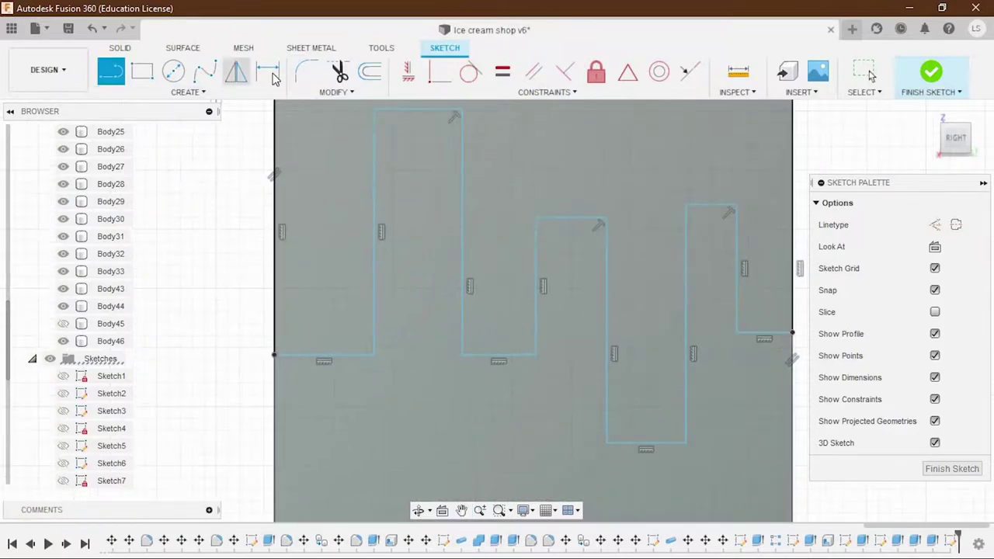
# Round the outline's bottom-left corner with a 20 mm fillet.
pyautogui.click(278, 354)
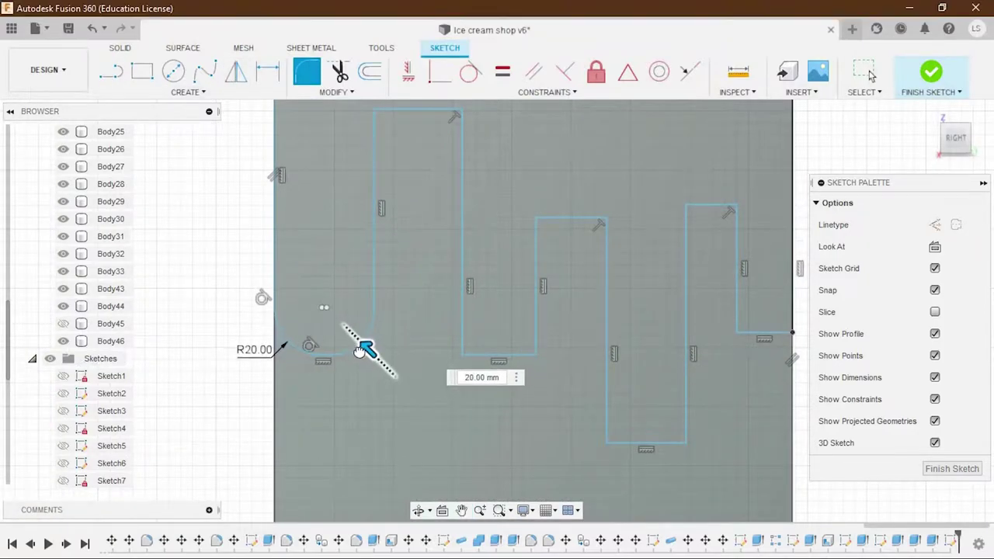
pyautogui.press('Return')
pyautogui.scroll(1, 389, 155)
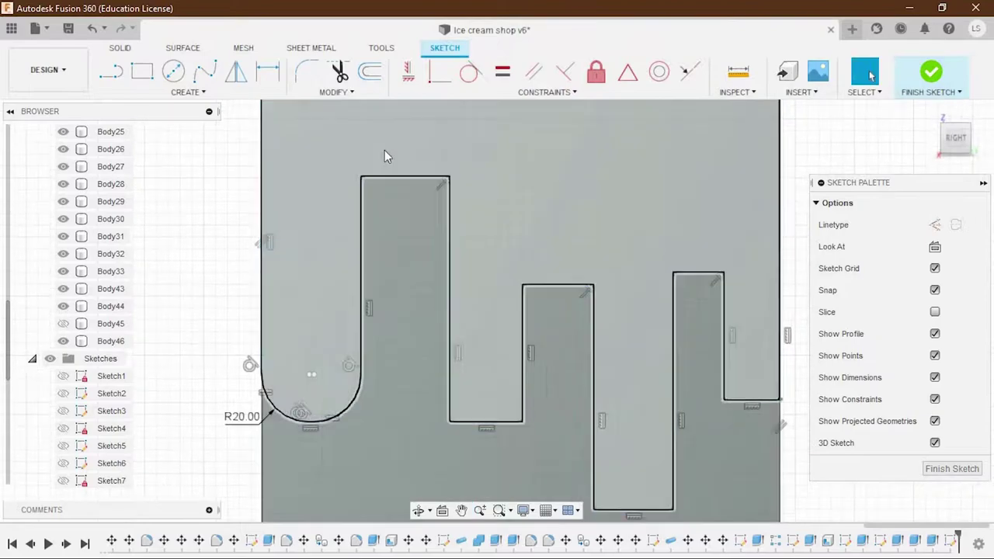
pyautogui.scroll(2, 327, 218)
# Fillet the top-left corner of the outline at 17.5 mm.
pyautogui.click(362, 203)
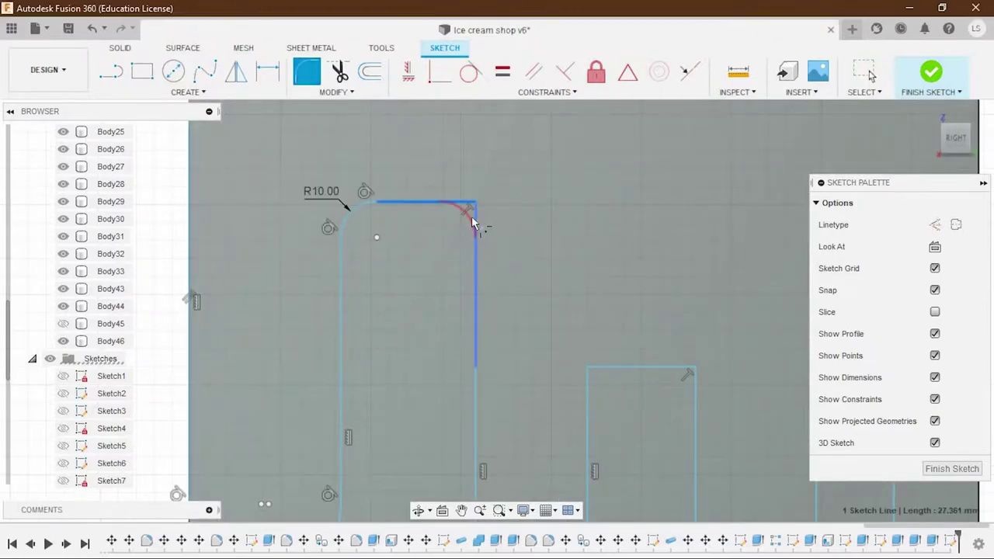
pyautogui.moveTo(466, 211); pyautogui.dragTo(462, 216)
pyautogui.press('Return')
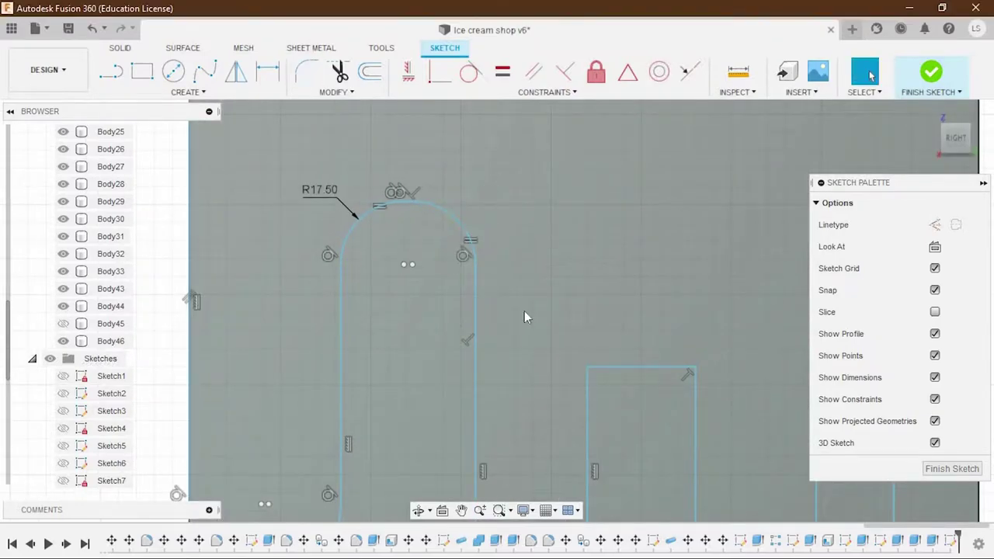
pyautogui.scroll(-3, 524, 311)
pyautogui.scroll(3, 467, 372)
# Fillet both bottom corners of the middle step at 15 mm.
pyautogui.click(411, 329)
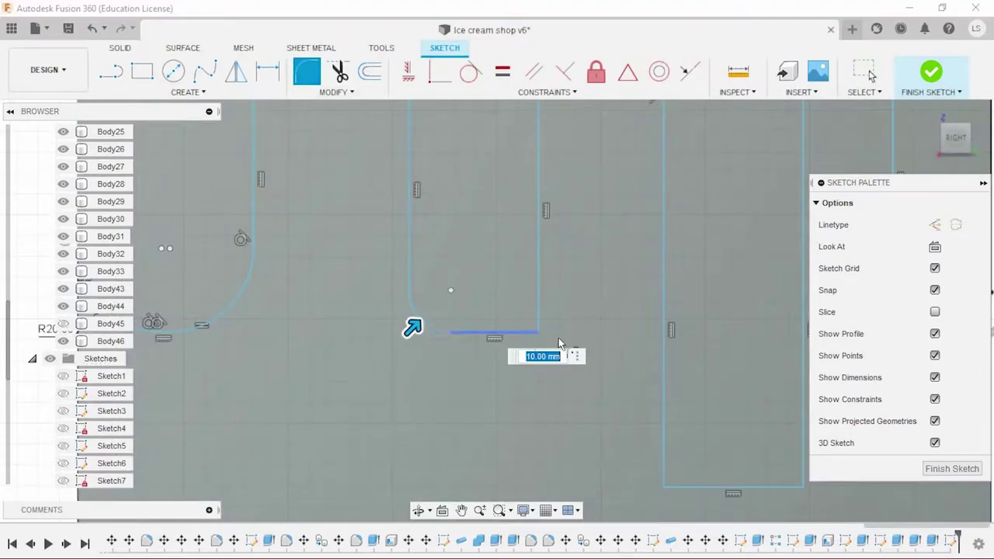
pyautogui.click(529, 322)
pyautogui.press('Return')
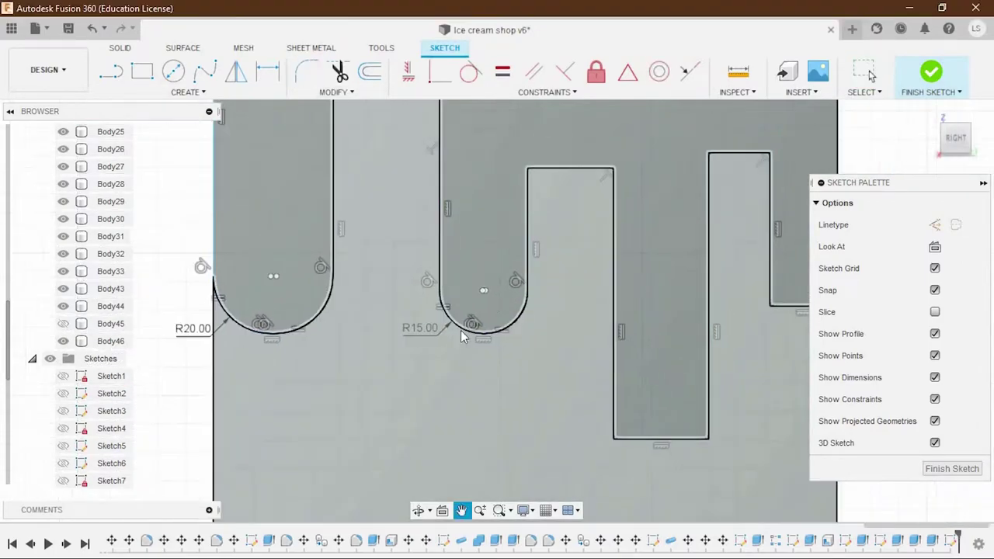
pyautogui.scroll(-3, 461, 330)
pyautogui.scroll(3, 506, 302)
# Fillet the column's top-left and top-right corners at 15 mm.
pyautogui.click(418, 221)
pyautogui.click(533, 194)
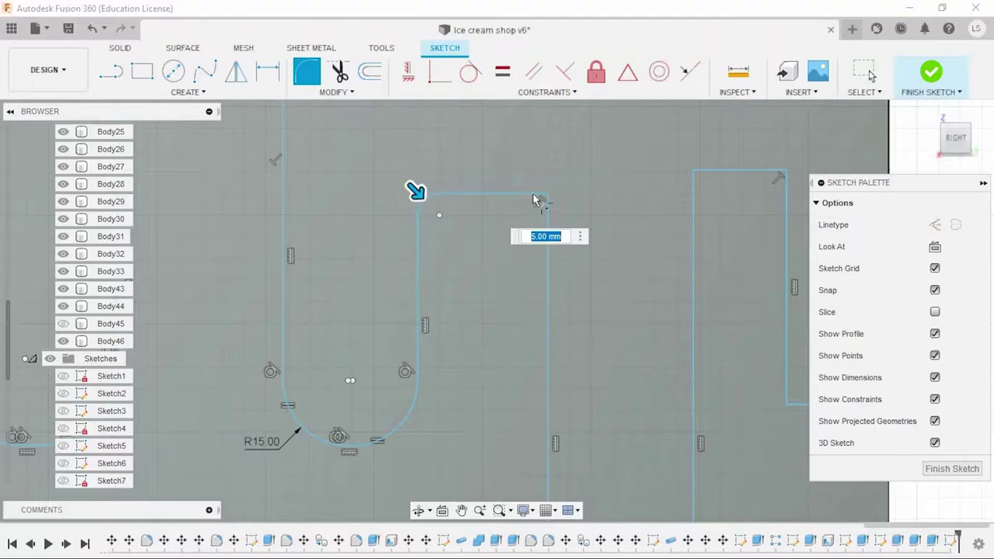
pyautogui.click(547, 195)
pyautogui.moveTo(538, 201); pyautogui.dragTo(525, 211)
pyautogui.scroll(2, 533, 208)
pyautogui.press('Return')
pyautogui.scroll(-5, 526, 211)
pyautogui.scroll(5, 378, 110)
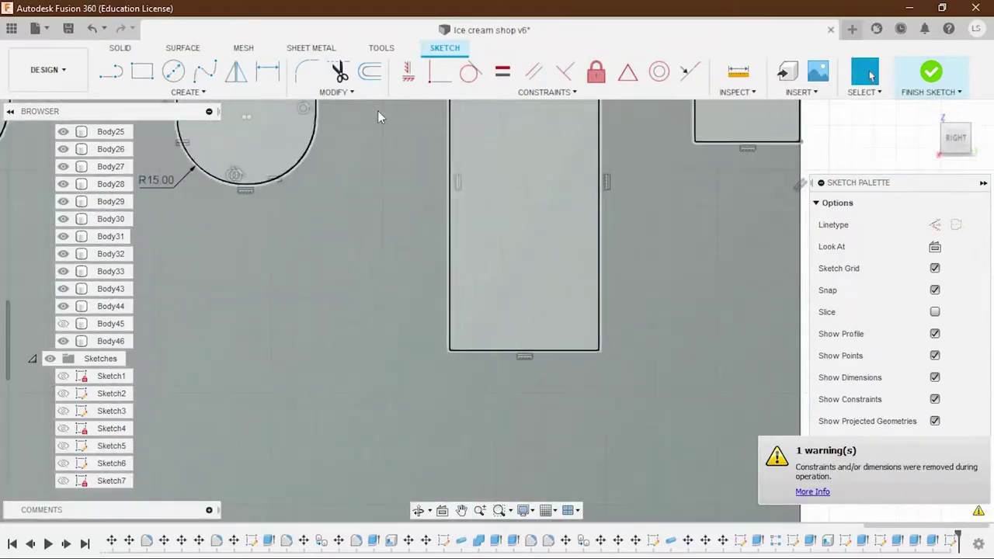
# Fillet the rectangle's two bottom corners at 16.5 mm.
pyautogui.click(450, 314)
pyautogui.click(469, 349)
pyautogui.click(595, 339)
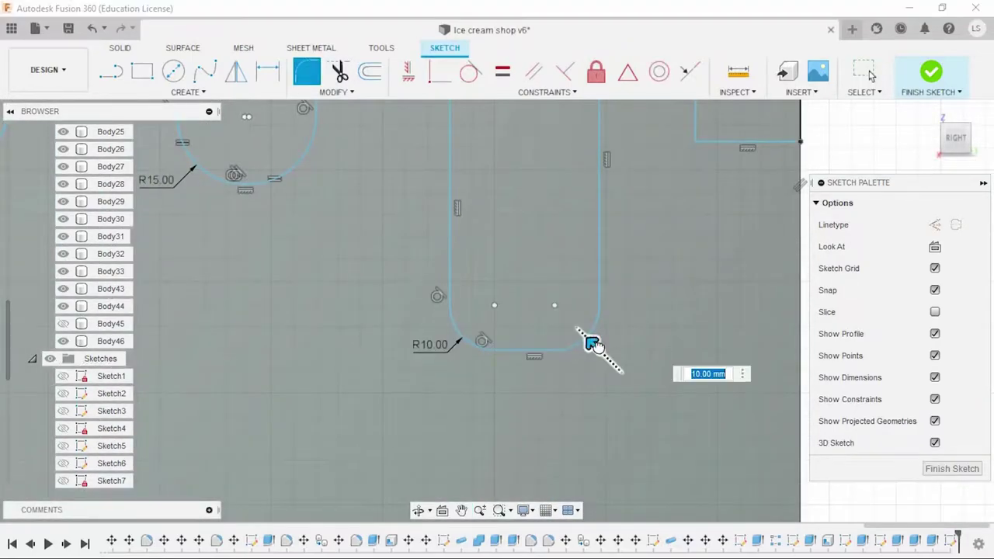
pyautogui.moveTo(595, 340); pyautogui.dragTo(575, 325)
pyautogui.scroll(2, 582, 334)
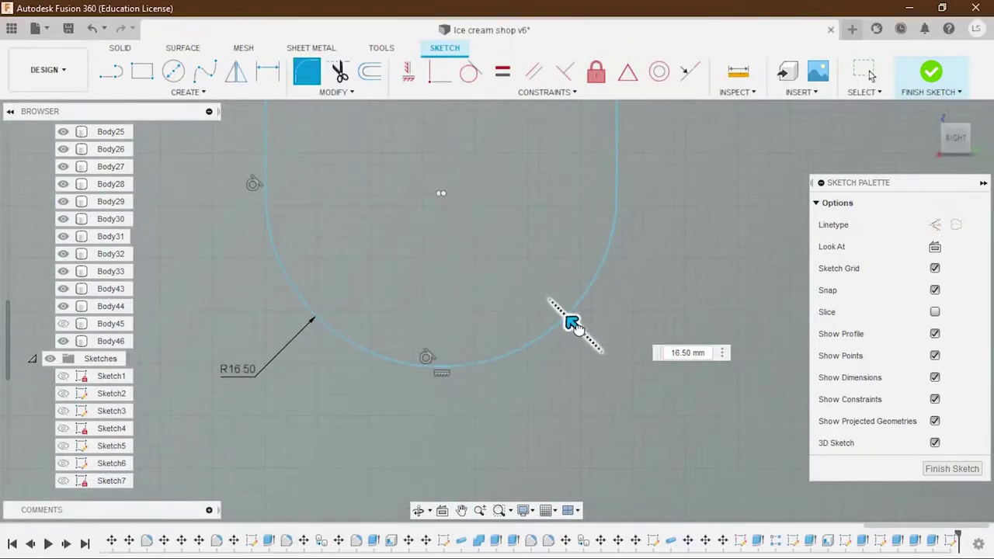
pyautogui.press('Return')
pyautogui.scroll(-3, 579, 329)
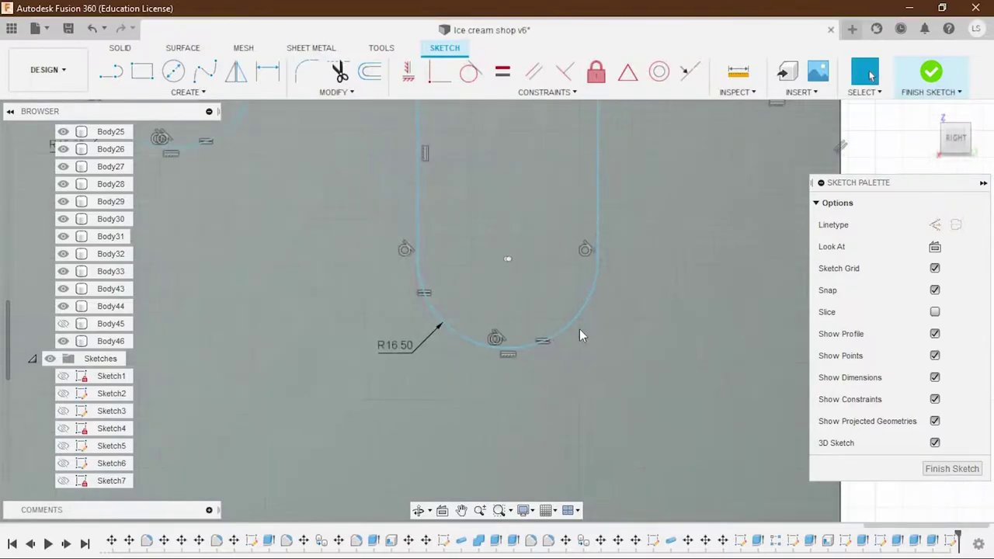
pyautogui.scroll(-2, 562, 370)
pyautogui.scroll(3, 556, 235)
# Fillet the upper corner between the two picked lines at 11 mm.
pyautogui.press('f')
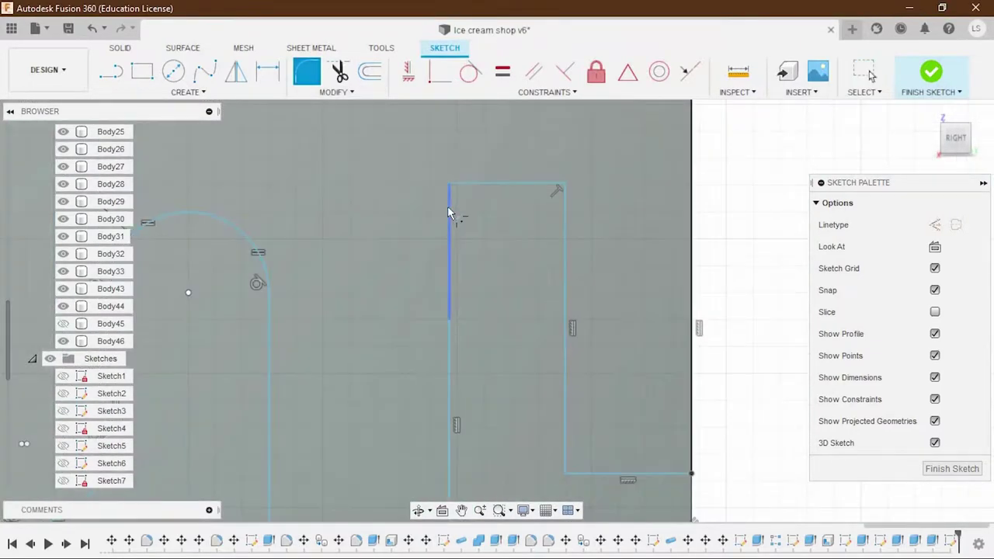
pyautogui.click(451, 211)
pyautogui.click(550, 187)
pyautogui.scroll(1, 563, 204)
pyautogui.moveTo(572, 175); pyautogui.dragTo(550, 190)
pyautogui.press('Escape')
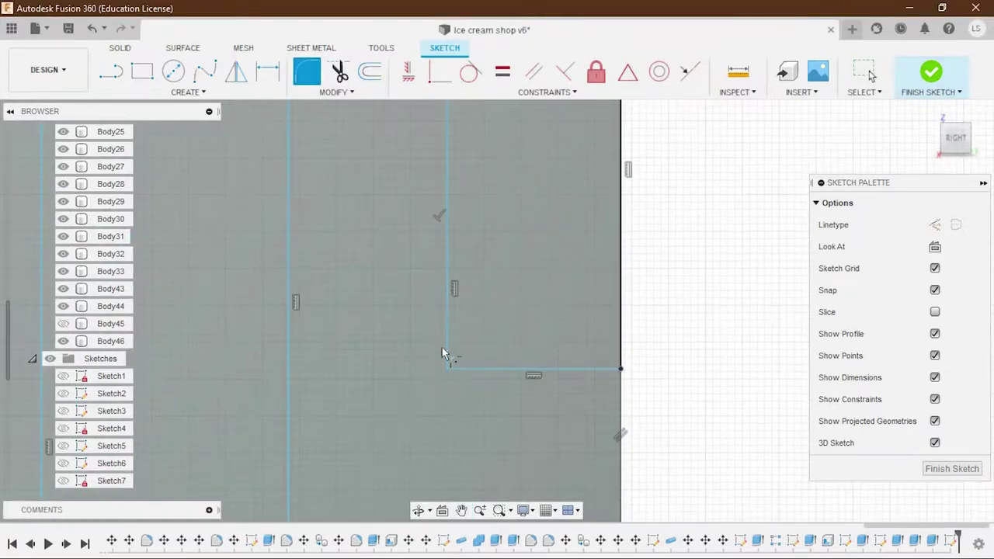
# Fillet the last step's lower-left and lower-right corners.
pyautogui.click(446, 350)
pyautogui.click(306, 72)
pyautogui.click(449, 364)
pyautogui.click(613, 365)
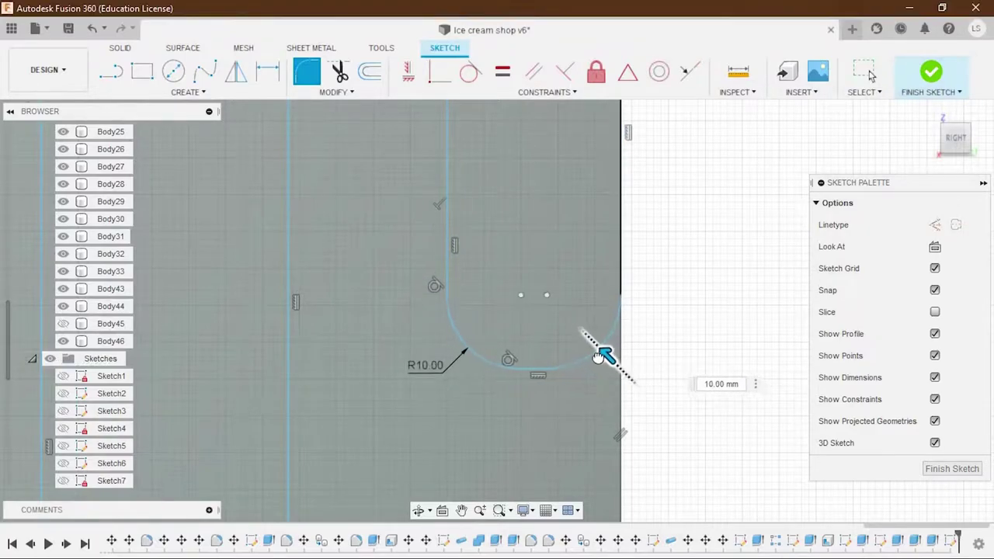
pyautogui.press('Return')
pyautogui.scroll(-5, 601, 352)
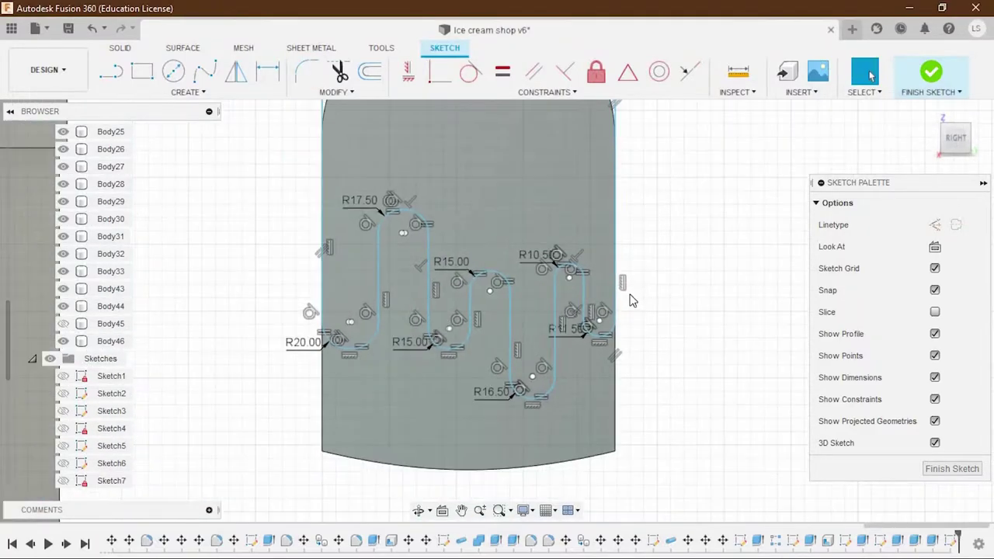
# Cut the drip profile through the sign with a two-sided extrude of 100 mm and 125 mm.
pyautogui.press('Escape')
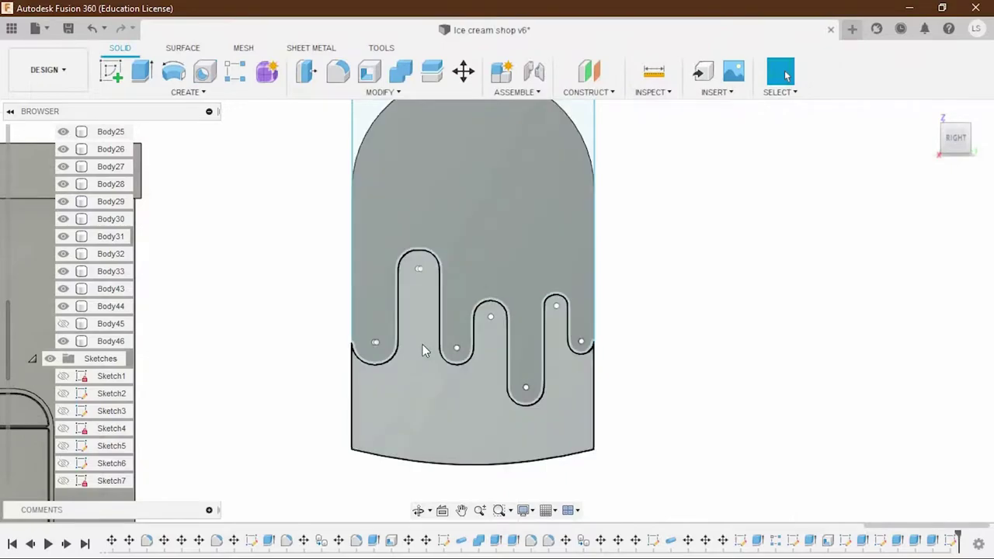
pyautogui.click(423, 344)
pyautogui.click(142, 72)
pyautogui.write('-100')
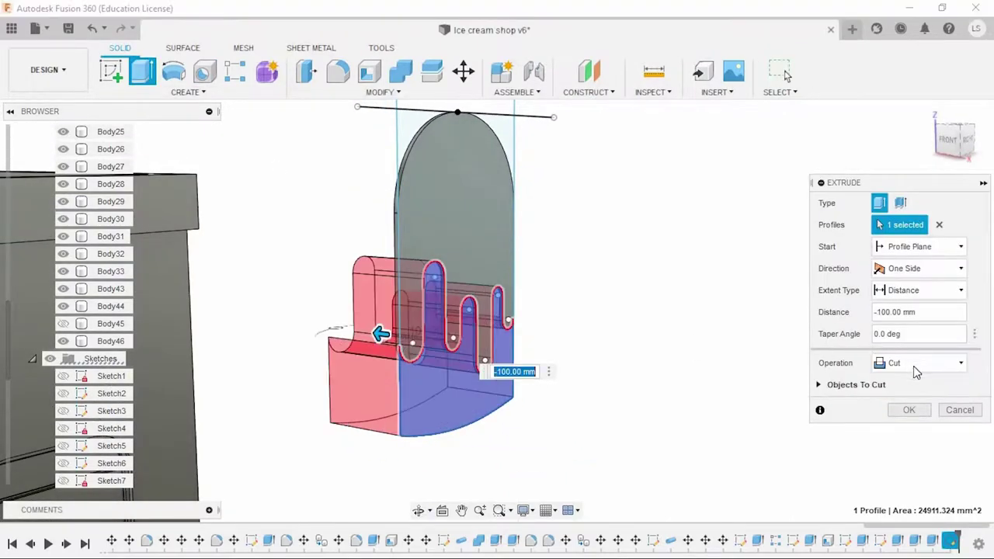
pyautogui.click(901, 309)
pyautogui.write('-120')
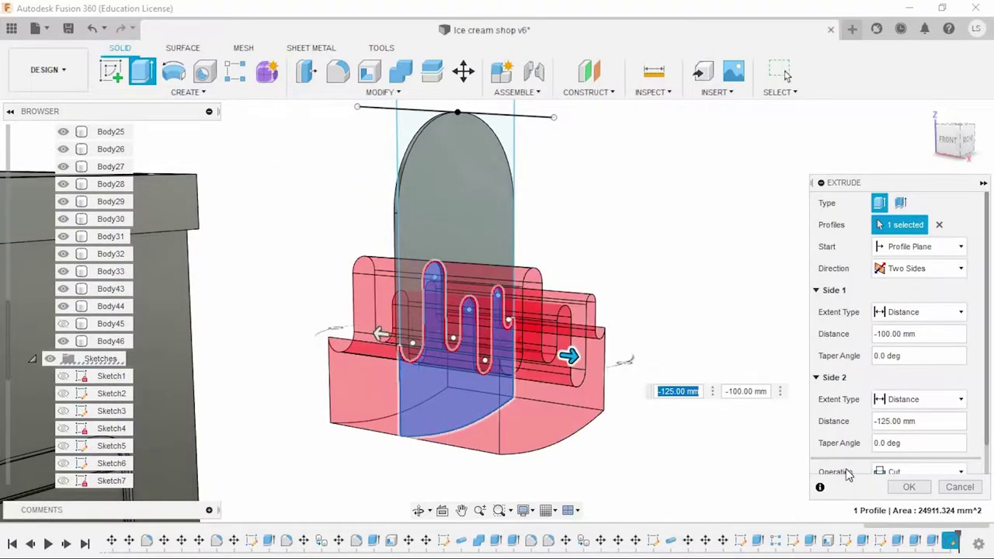
pyautogui.press('Return')
pyautogui.moveTo(604, 369)
pyautogui.keyDown('shift'); pyautogui.mouseDown(button='middle')
pyautogui.moveTo(593, 397)
pyautogui.moveTo(533, 339)
pyautogui.moveTo(605, 371)
pyautogui.moveTo(584, 347)
pyautogui.mouseUp(button='middle'); pyautogui.keyUp('shift')
# Sketch the stick rectangle on the popsicle's bottom face.
pyautogui.click(111, 74)
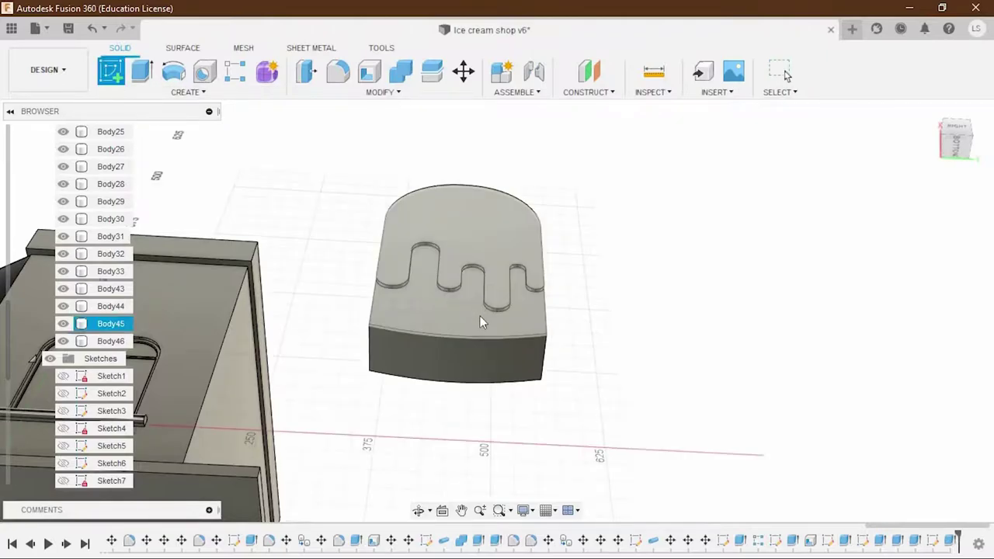
pyautogui.click(478, 312)
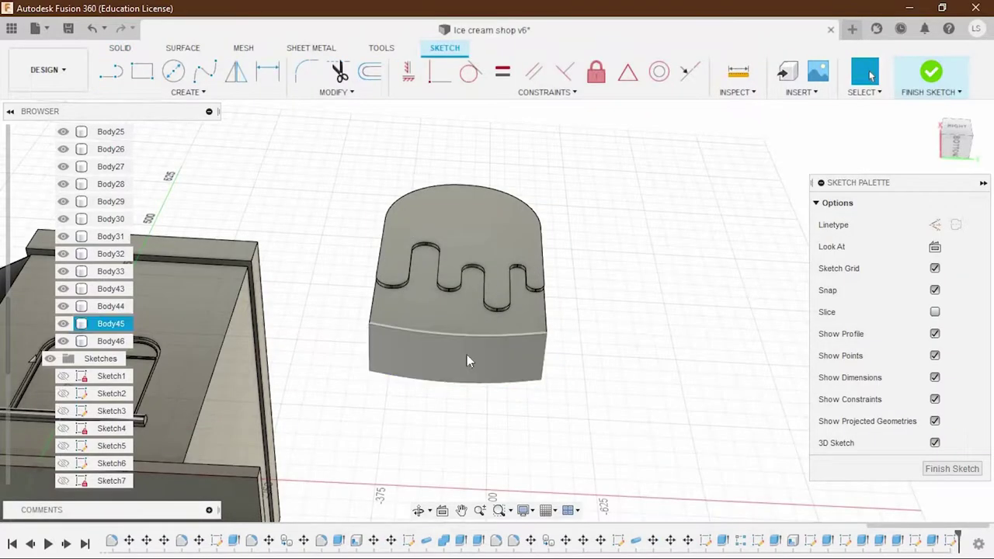
pyautogui.click(467, 354)
pyautogui.click(508, 406)
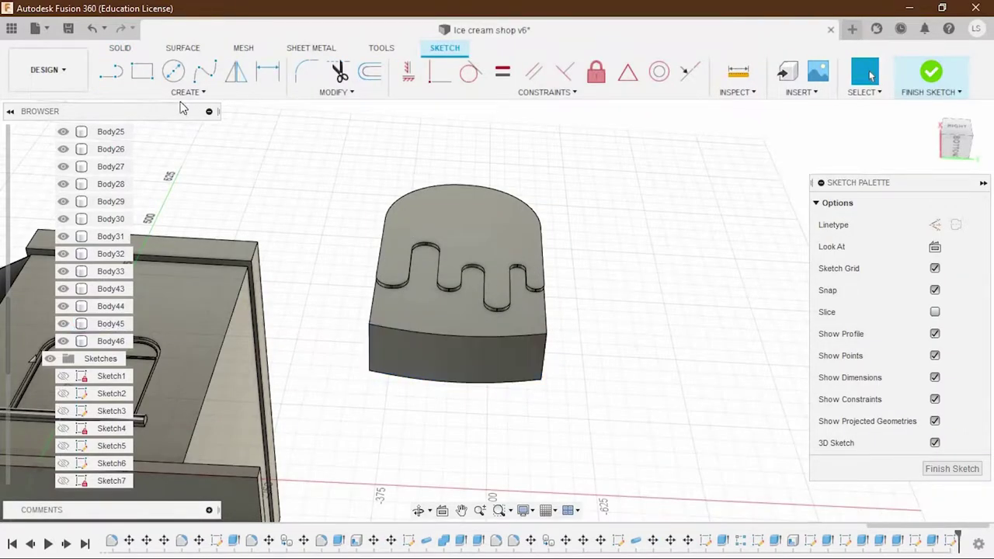
pyautogui.keyDown('shift'); pyautogui.moveTo(434, 355); pyautogui.dragTo(571, 267, button='middle'); pyautogui.keyUp('shift')
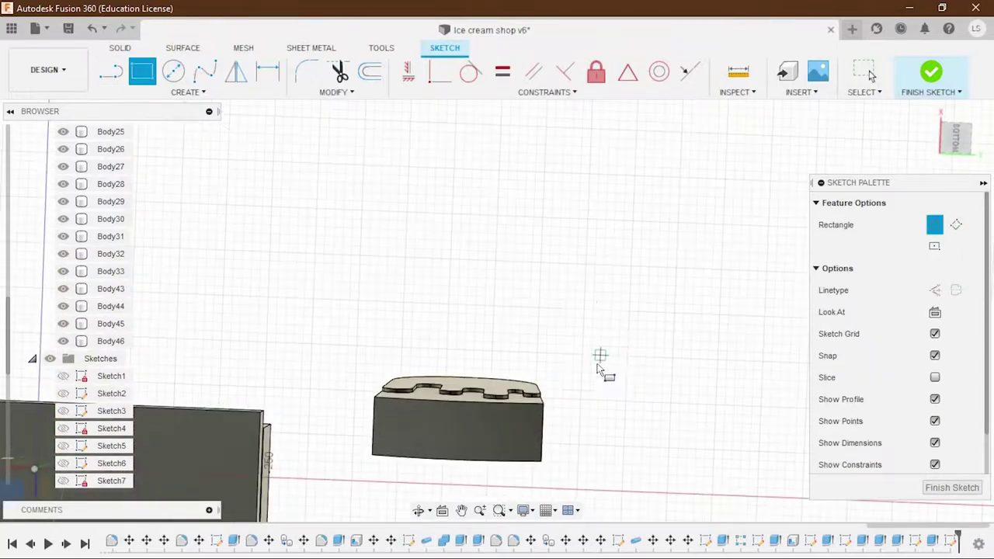
pyautogui.keyDown('shift'); pyautogui.moveTo(600, 368); pyautogui.dragTo(909, 181, button='middle'); pyautogui.keyUp('shift')
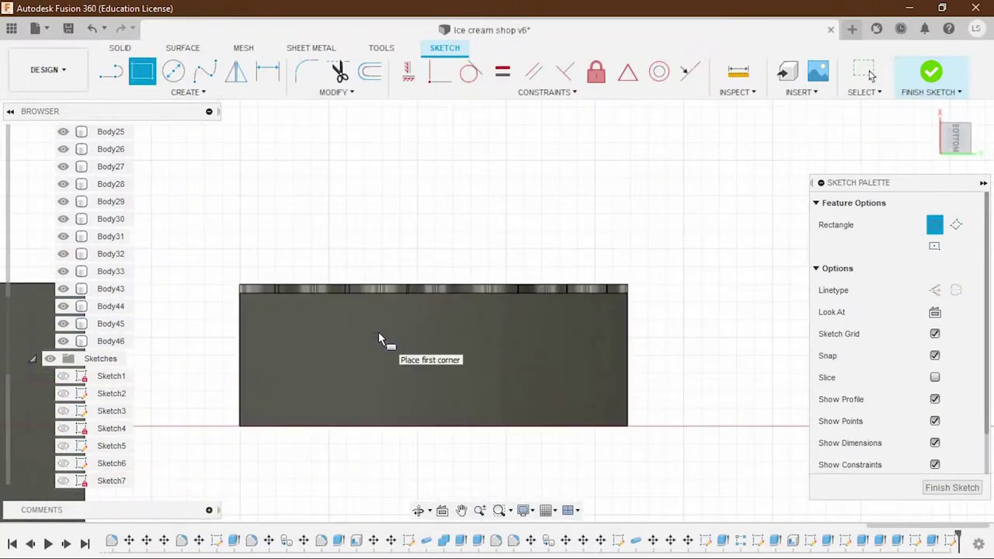
pyautogui.click(376, 332)
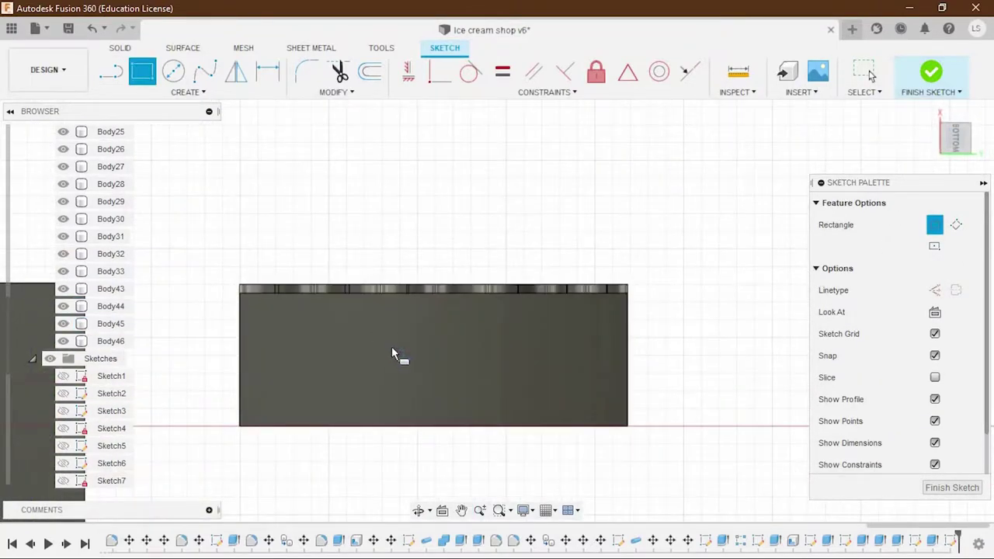
pyautogui.click(464, 355)
pyautogui.click(932, 72)
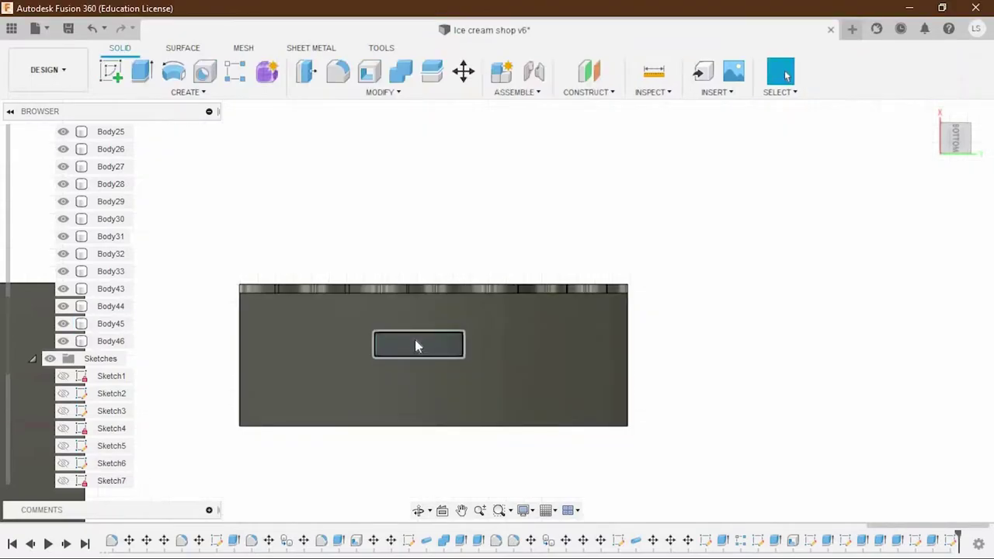
# Extrude the rectangle as a new 100 mm stick body and move it 75 mm up into the popsicle.
pyautogui.press('e')
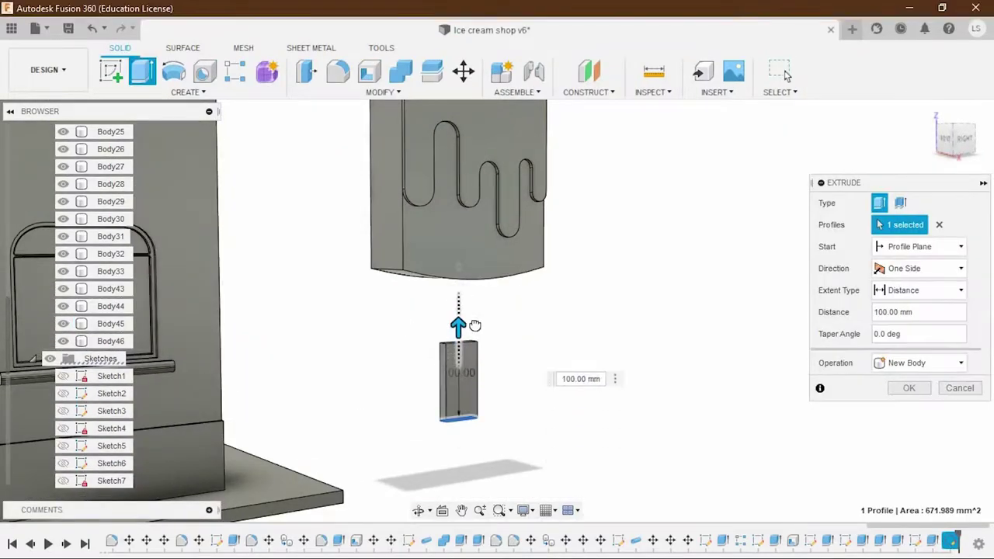
pyautogui.click(909, 387)
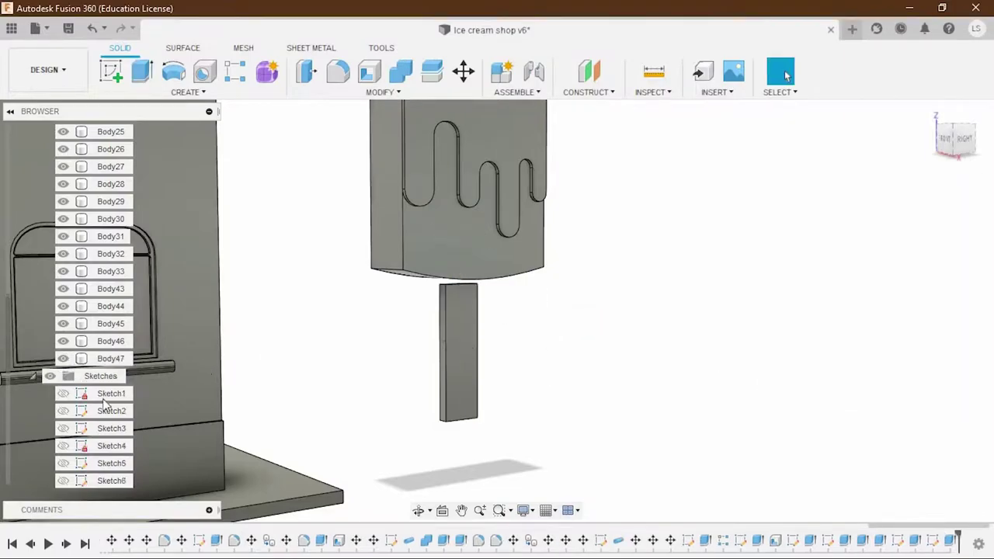
pyautogui.press('m')
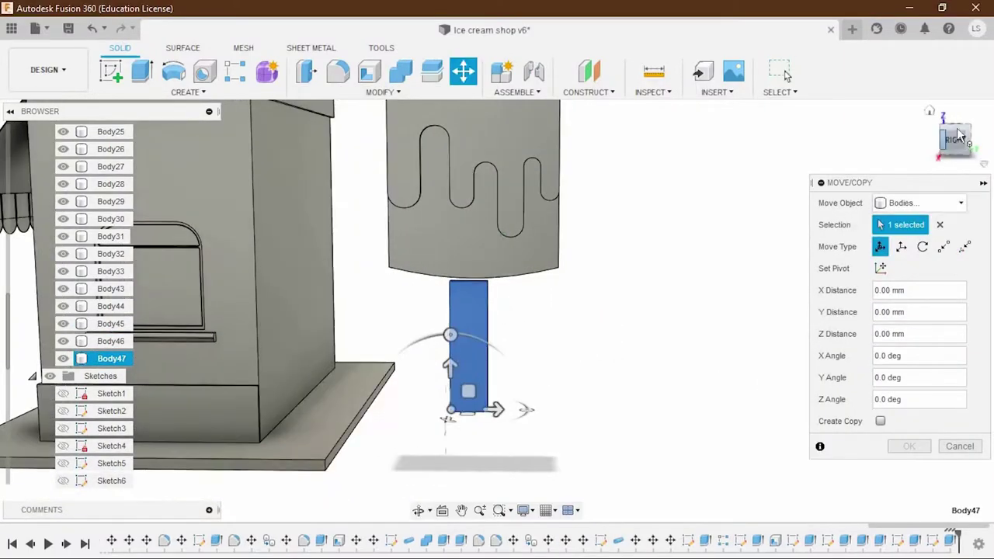
pyautogui.scroll(2, 459, 412)
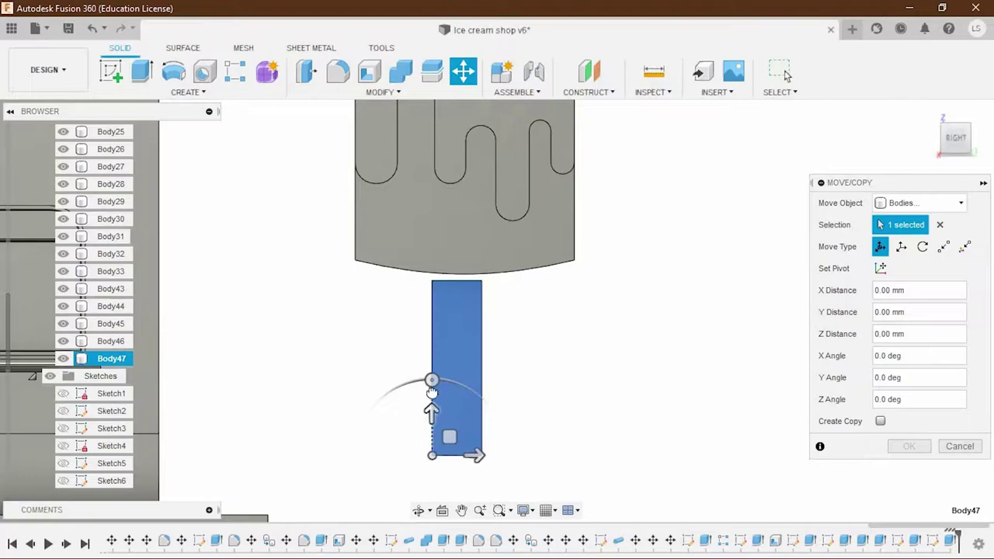
pyautogui.moveTo(432, 392); pyautogui.dragTo(431, 342)
pyautogui.moveTo(474, 406); pyautogui.dragTo(497, 404)
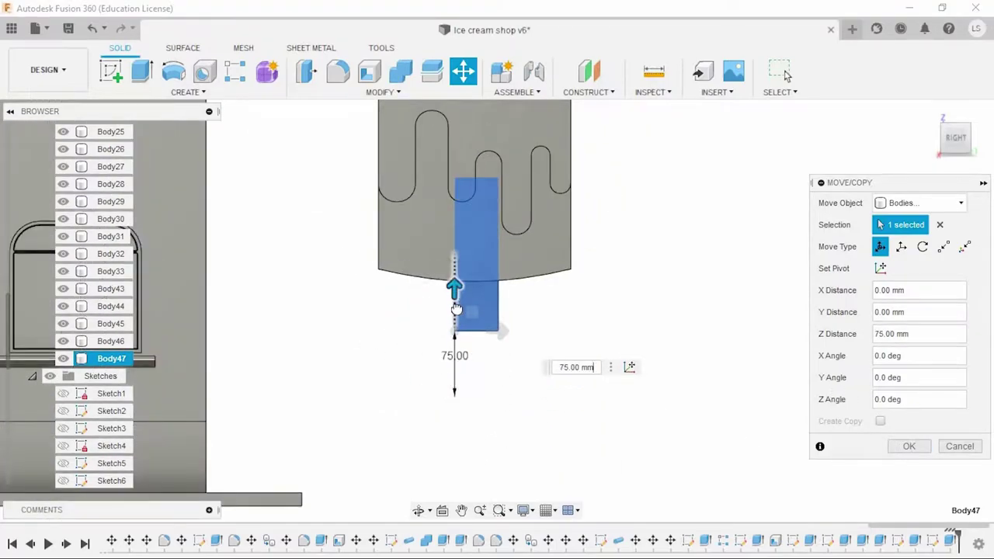
pyautogui.press('Return')
pyautogui.keyDown('shift'); pyautogui.moveTo(487, 381); pyautogui.dragTo(448, 330, button='middle'); pyautogui.keyUp('shift')
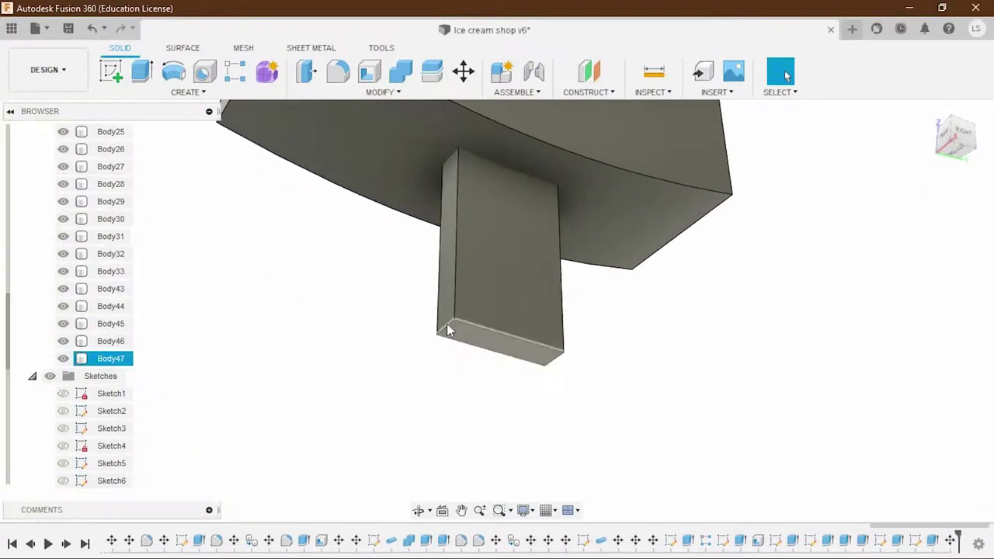
# Fillet the stick's two bottom edges at 25 mm.
pyautogui.click(550, 362)
pyautogui.press('f')
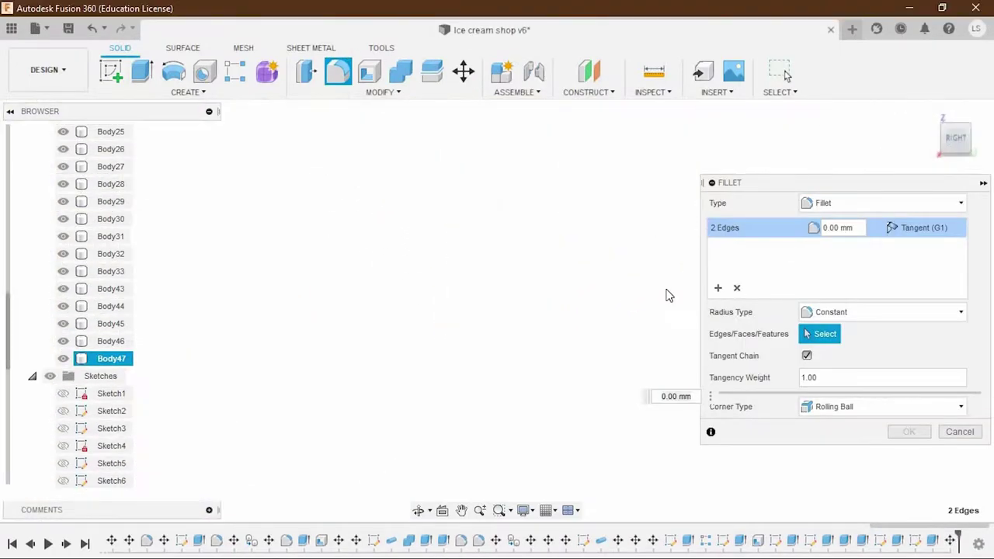
pyautogui.scroll(-5, 575, 218)
pyautogui.scroll(5, 461, 245)
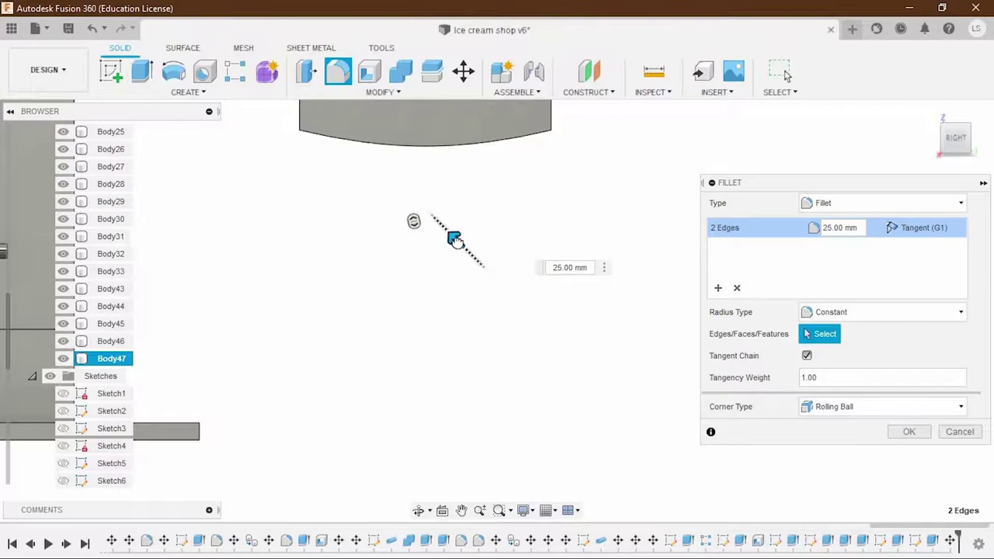
pyautogui.click(909, 432)
# Move the selected stick face with Move/Copy.
pyautogui.keyDown('shift'); pyautogui.moveTo(655, 395); pyautogui.dragTo(535, 337, button='middle'); pyautogui.keyUp('shift')
pyautogui.scroll(5, 513, 323)
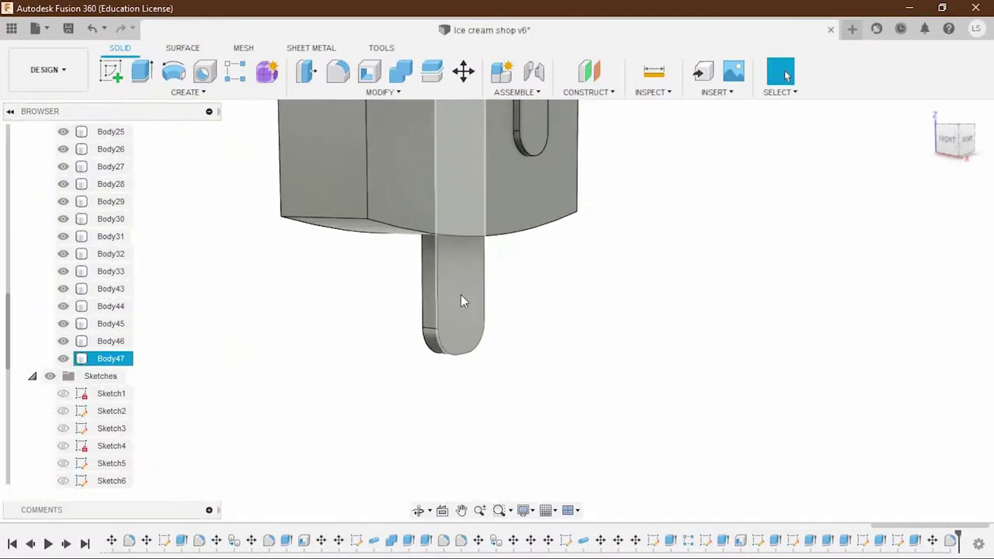
pyautogui.click(458, 81)
pyautogui.press('Return')
pyautogui.scroll(-5, 608, 344)
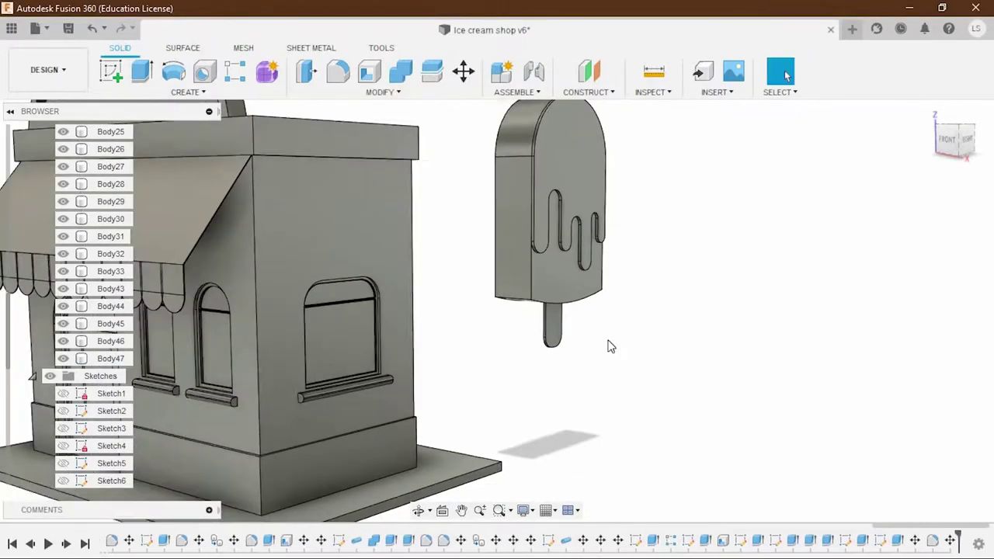
pyautogui.scroll(-2, 628, 352)
# Rotate the popsicle bodies -20° about X and slide them onto the shop's wall.
pyautogui.keyDown('shift'); pyautogui.moveTo(626, 355); pyautogui.dragTo(544, 351, button='middle'); pyautogui.keyUp('shift')
pyautogui.click(110, 358)
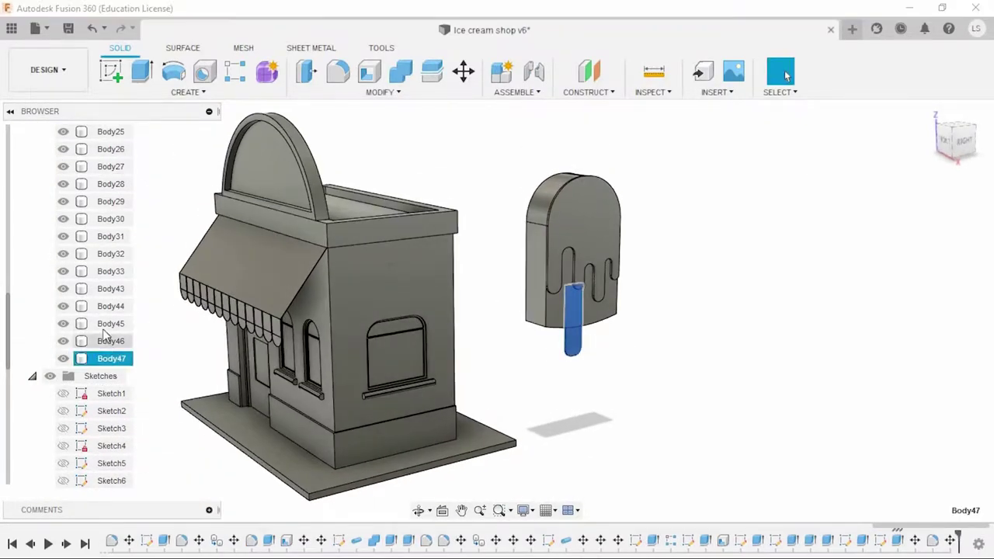
pyautogui.press('m')
pyautogui.click(964, 140)
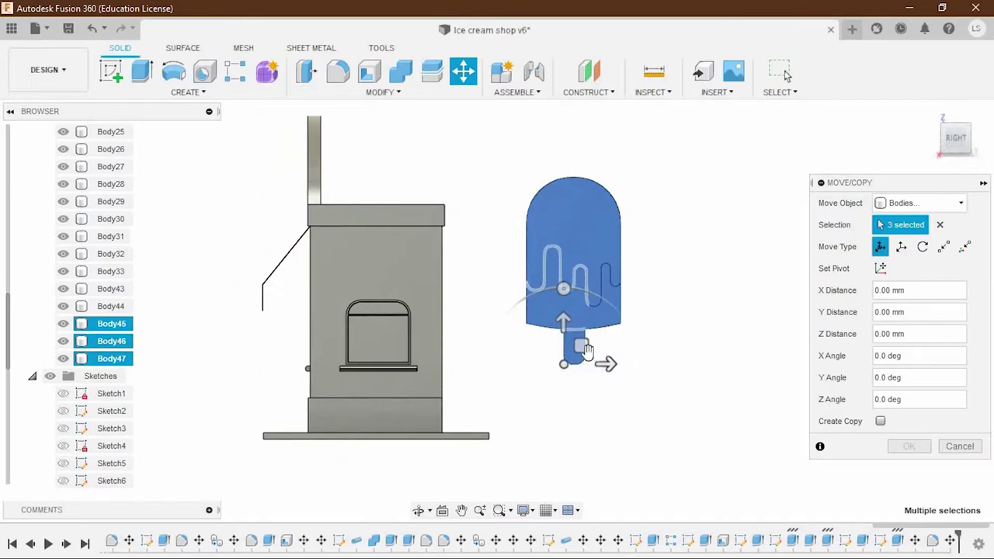
pyautogui.moveTo(573, 347); pyautogui.dragTo(402, 315)
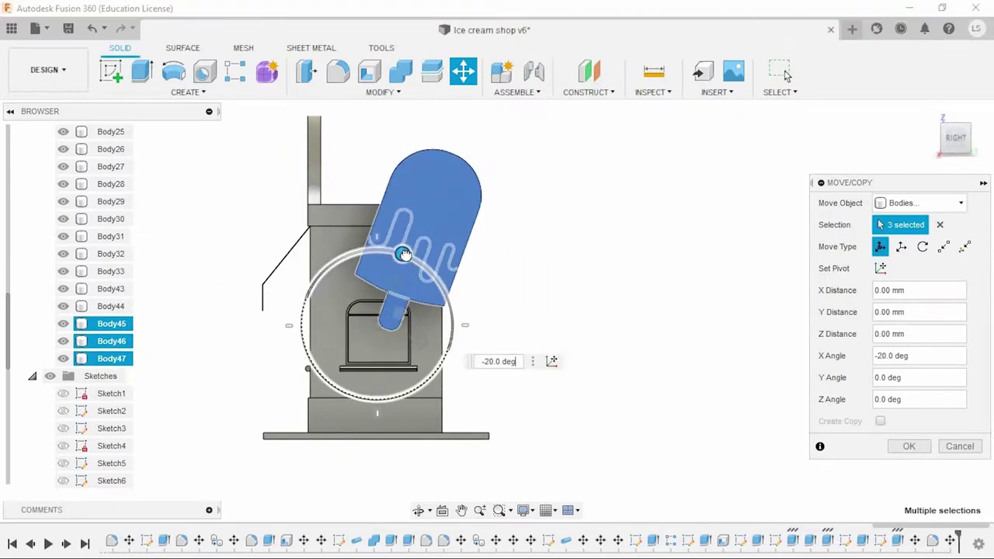
pyautogui.moveTo(400, 315); pyautogui.dragTo(365, 278)
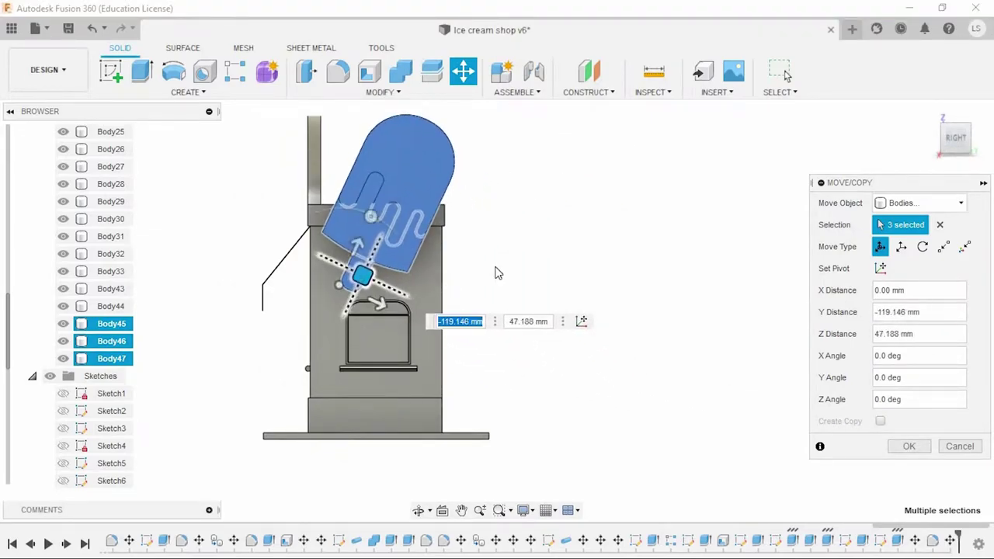
pyautogui.keyDown('shift'); pyautogui.moveTo(498, 272); pyautogui.dragTo(660, 295, button='middle'); pyautogui.keyUp('shift')
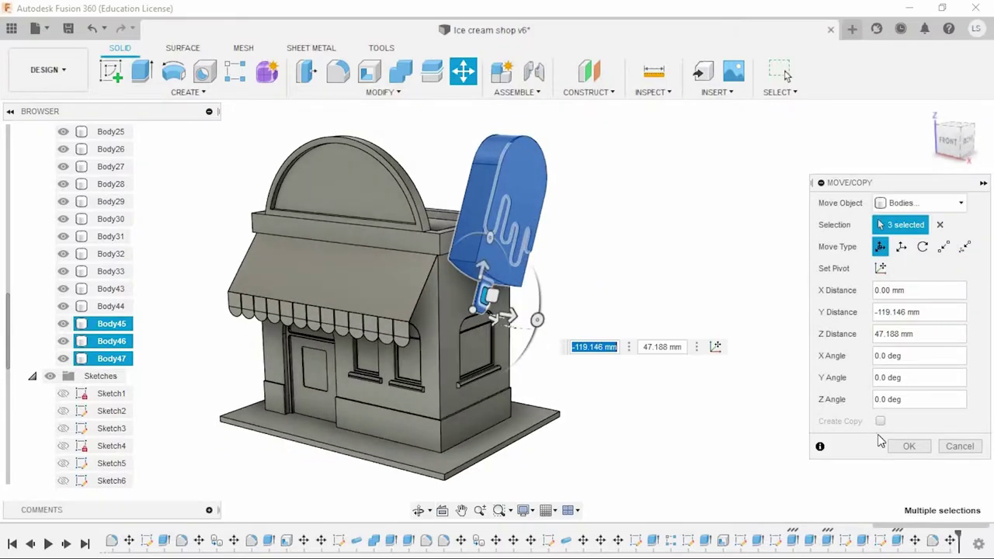
pyautogui.click(908, 446)
pyautogui.scroll(2, 604, 336)
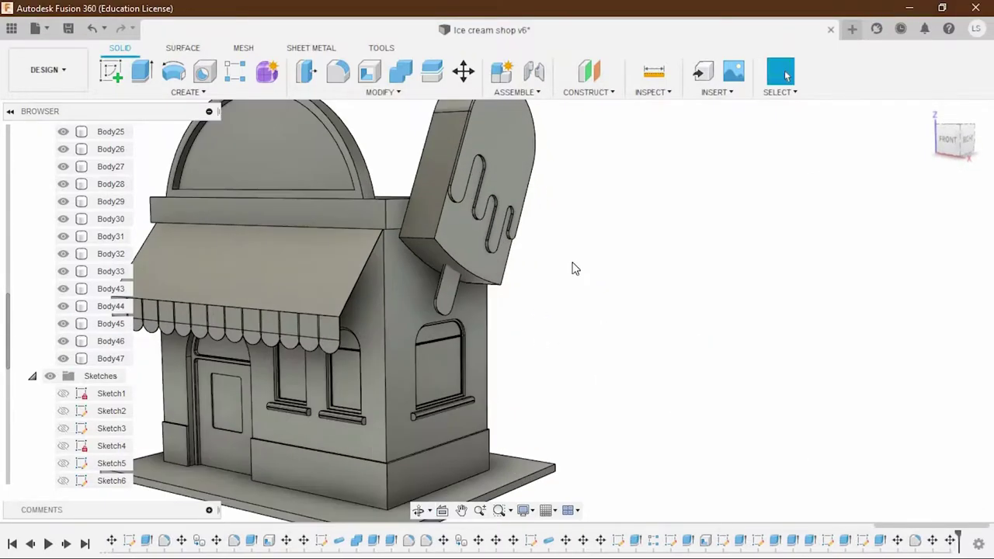
# Scale the popsicle bodies down uniformly to 0.752.
pyautogui.click(111, 358)
pyautogui.keyDown('shift'); pyautogui.click(111, 323); pyautogui.keyUp('shift')
pyautogui.click(347, 95)
pyautogui.click(349, 194)
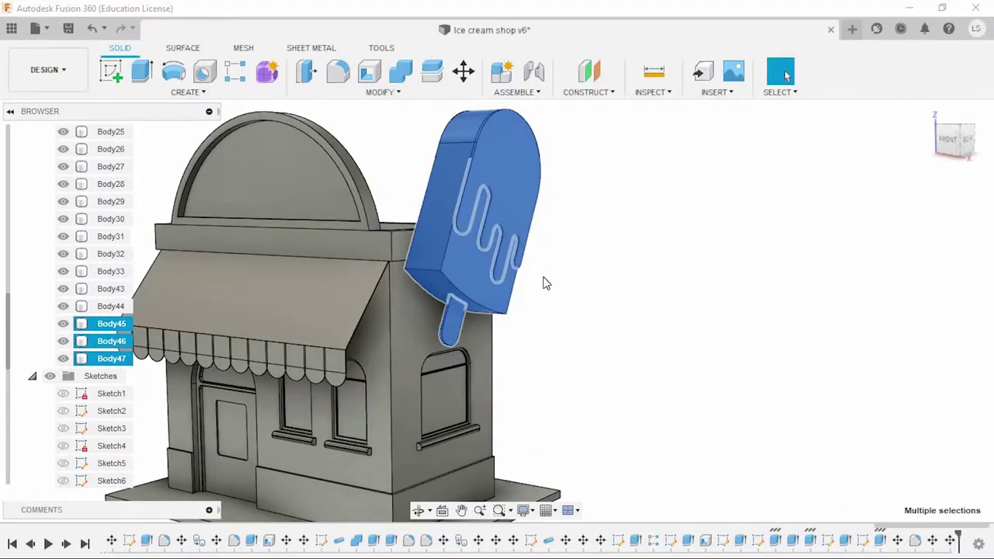
pyautogui.moveTo(503, 144); pyautogui.dragTo(487, 146)
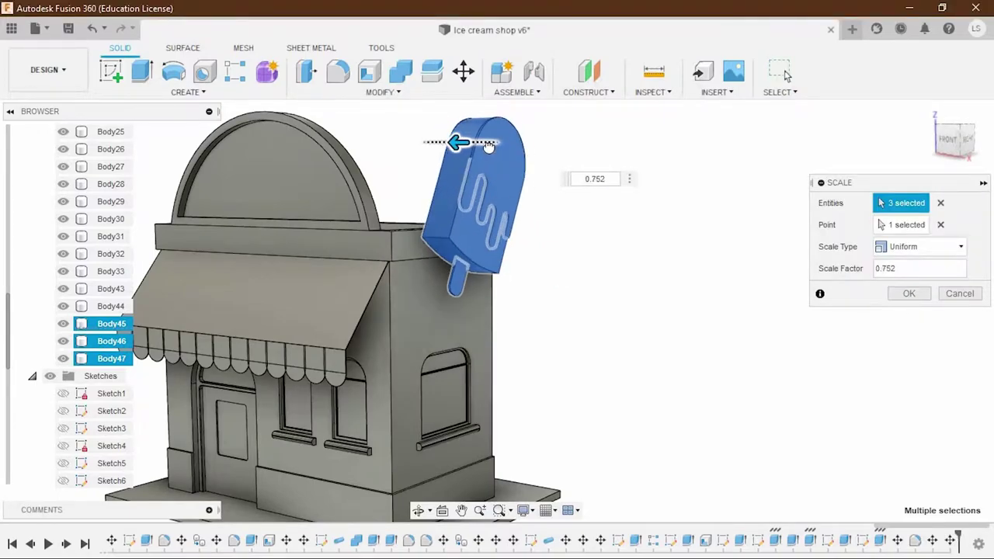
pyautogui.click(909, 293)
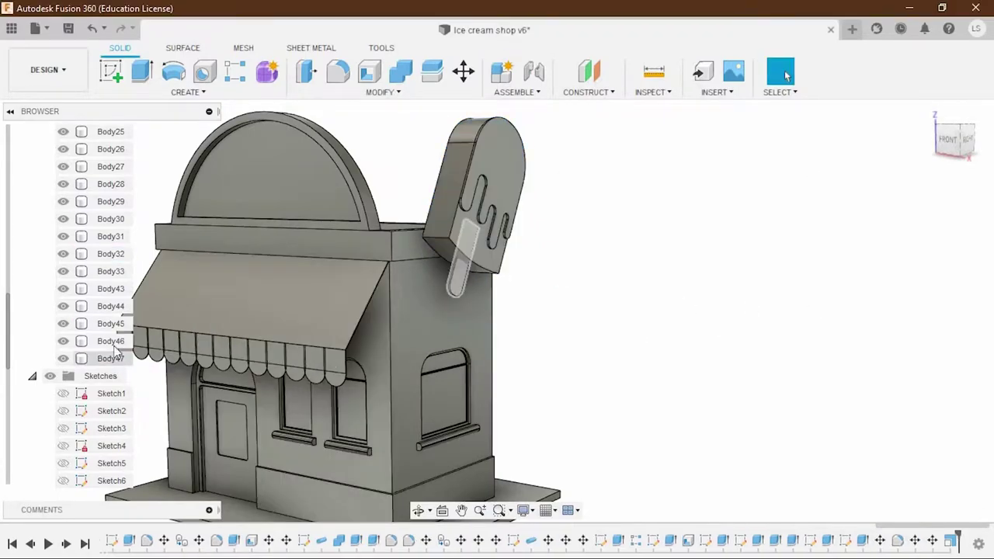
# Lower the scaled popsicle down onto the shop's roof.
pyautogui.click(111, 358)
pyautogui.keyDown('shift'); pyautogui.click(111, 323); pyautogui.keyUp('shift')
pyautogui.press('m')
pyautogui.keyDown('shift'); pyautogui.moveTo(456, 279); pyautogui.dragTo(505, 278, button='middle'); pyautogui.keyUp('shift')
pyautogui.moveTo(505, 278)
pyautogui.mouseDown()
pyautogui.moveTo(497, 303)
pyautogui.moveTo(510, 316)
pyautogui.mouseUp()
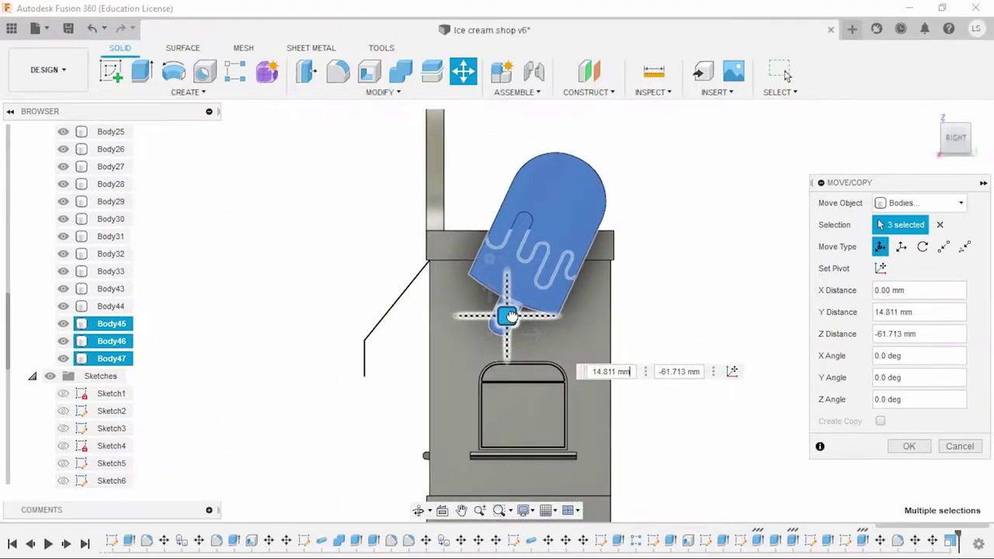
pyautogui.click(905, 447)
pyautogui.moveTo(675, 346)
pyautogui.keyDown('shift'); pyautogui.mouseDown(button='middle')
pyautogui.moveTo(702, 333)
pyautogui.moveTo(686, 321)
pyautogui.moveTo(681, 332)
pyautogui.moveTo(520, 316)
pyautogui.mouseUp(button='middle'); pyautogui.keyUp('shift')
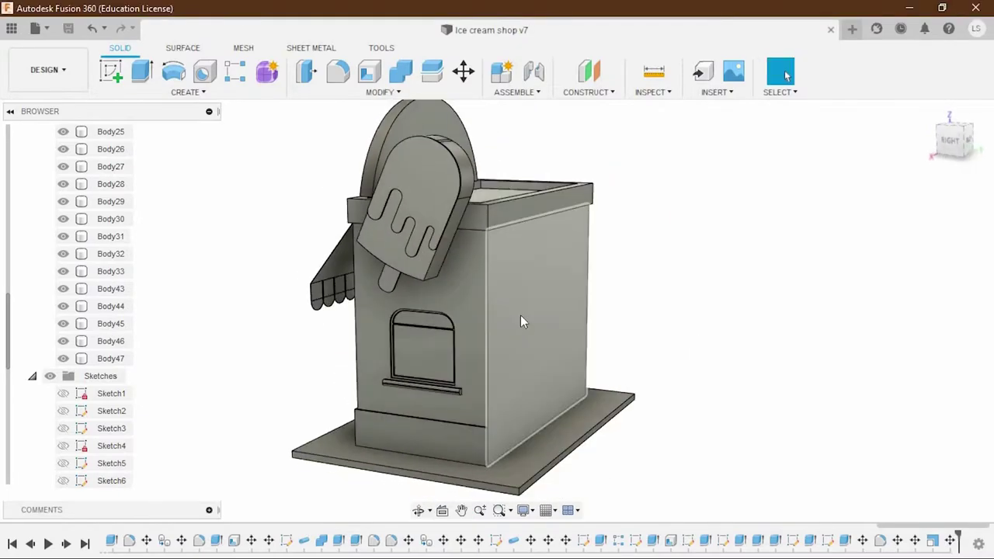
# Select the shop's right wall, top trim and base edge faces.
pyautogui.click(520, 315)
pyautogui.scroll(2, 520, 315)
pyautogui.keyDown('ctrl'); pyautogui.click(506, 181); pyautogui.keyUp('ctrl')
pyautogui.keyDown('shift'); pyautogui.moveTo(506, 181); pyautogui.dragTo(537, 200, button='middle'); pyautogui.keyUp('shift')
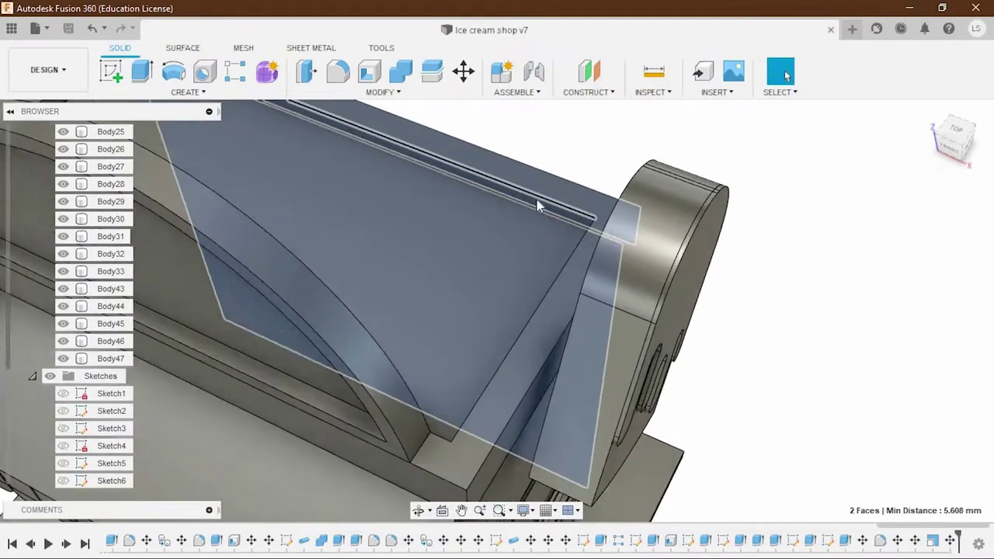
pyautogui.keyDown('ctrl'); pyautogui.click(555, 233); pyautogui.keyUp('ctrl')
pyautogui.keyDown('shift'); pyautogui.moveTo(554, 233); pyautogui.dragTo(608, 351, button='middle'); pyautogui.keyUp('shift')
pyautogui.scroll(2, 590, 293)
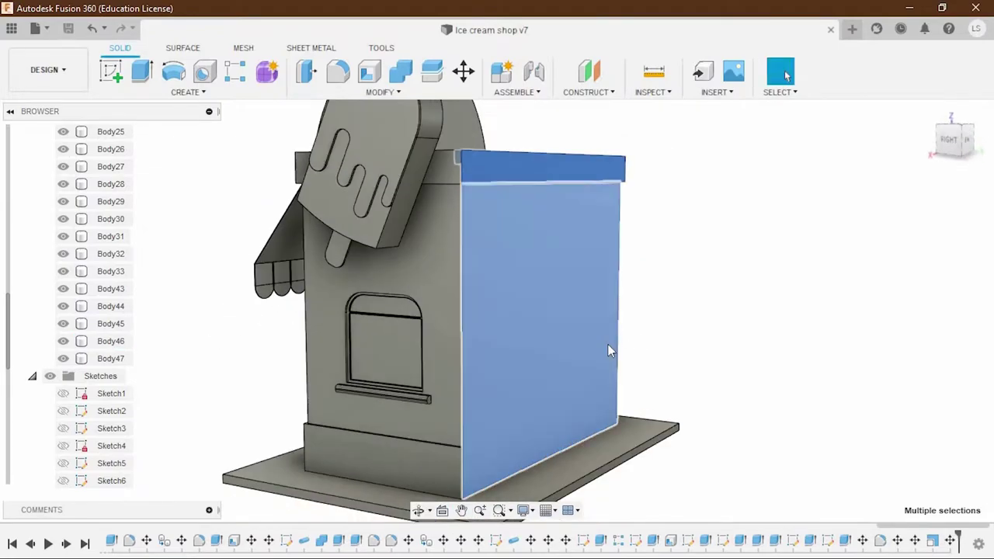
pyautogui.scroll(5, 508, 282)
pyautogui.scroll(-2, 568, 324)
pyautogui.scroll(-1, 477, 282)
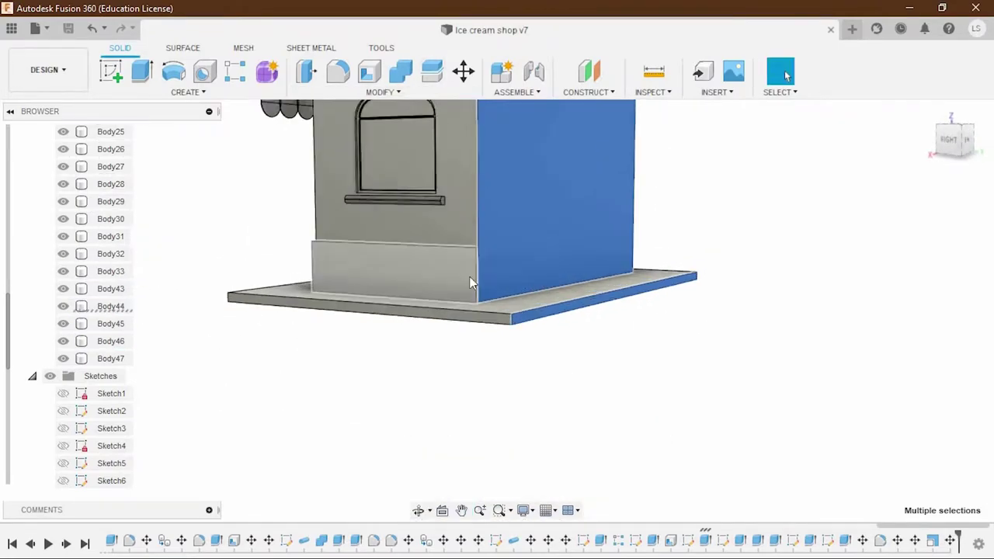
pyautogui.scroll(4, 487, 268)
pyautogui.scroll(1, 487, 268)
pyautogui.scroll(-2, 466, 155)
# Move the selected wall faces up and inward to enlarge the side section.
pyautogui.press('m')
pyautogui.scroll(-2, 575, 264)
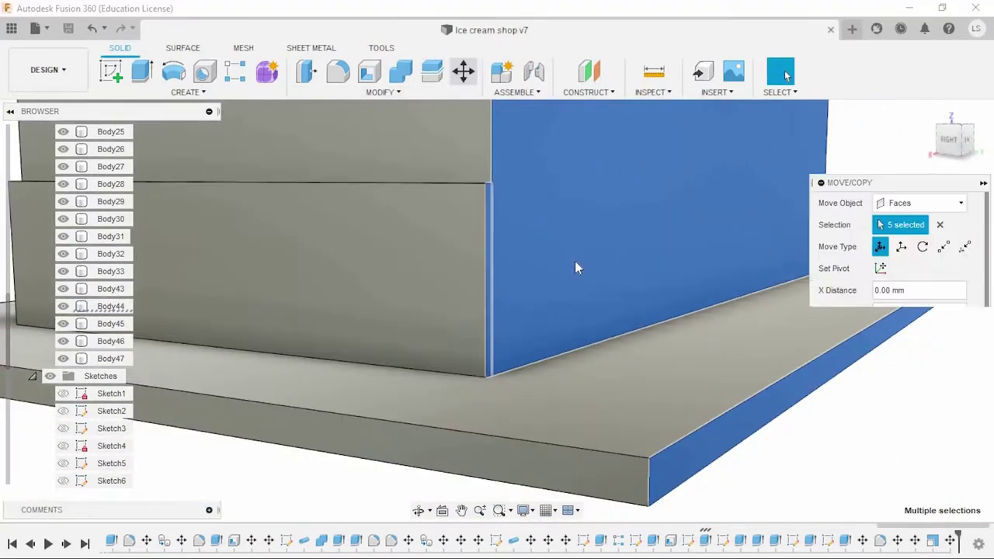
pyautogui.scroll(-2, 535, 302)
pyautogui.keyDown('shift'); pyautogui.moveTo(535, 306); pyautogui.dragTo(617, 319, button='middle'); pyautogui.keyUp('shift')
pyautogui.moveTo(517, 171); pyautogui.dragTo(517, 124)
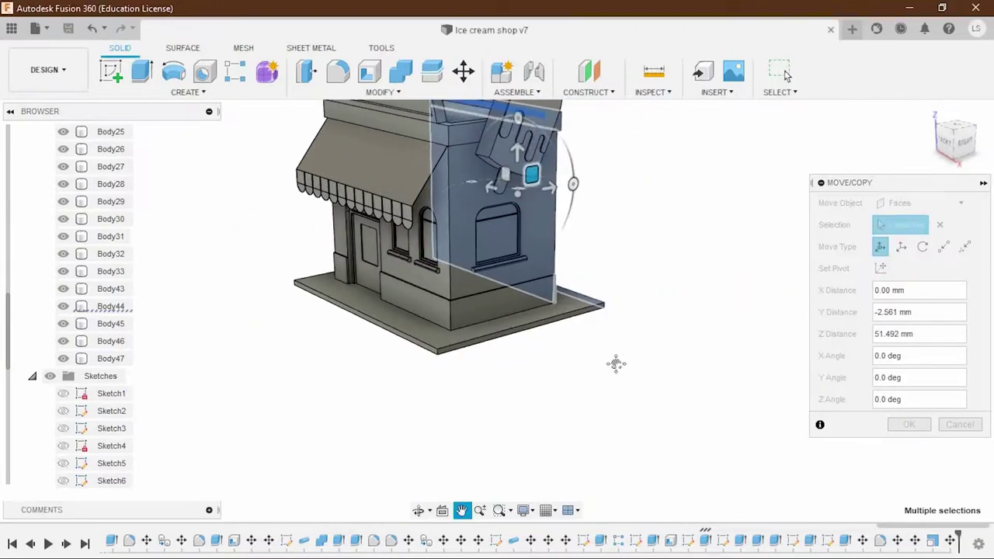
pyautogui.keyDown('shift'); pyautogui.moveTo(615, 362); pyautogui.dragTo(628, 366, button='middle'); pyautogui.keyUp('shift')
pyautogui.moveTo(574, 227); pyautogui.dragTo(589, 234)
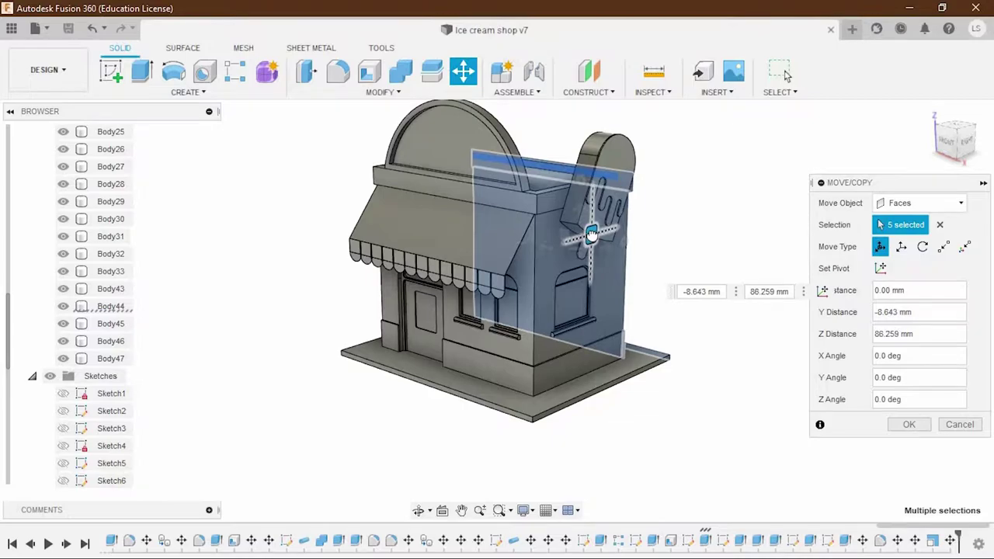
pyautogui.click(909, 424)
pyautogui.moveTo(681, 428)
pyautogui.keyDown('shift'); pyautogui.mouseDown(button='middle')
pyautogui.moveTo(627, 407)
pyautogui.moveTo(666, 348)
pyautogui.moveTo(583, 388)
pyautogui.mouseUp(button='middle'); pyautogui.keyUp('shift')
# Show Sketch14 and open it for editing to inspect the side window.
pyautogui.scroll(-1, 583, 388)
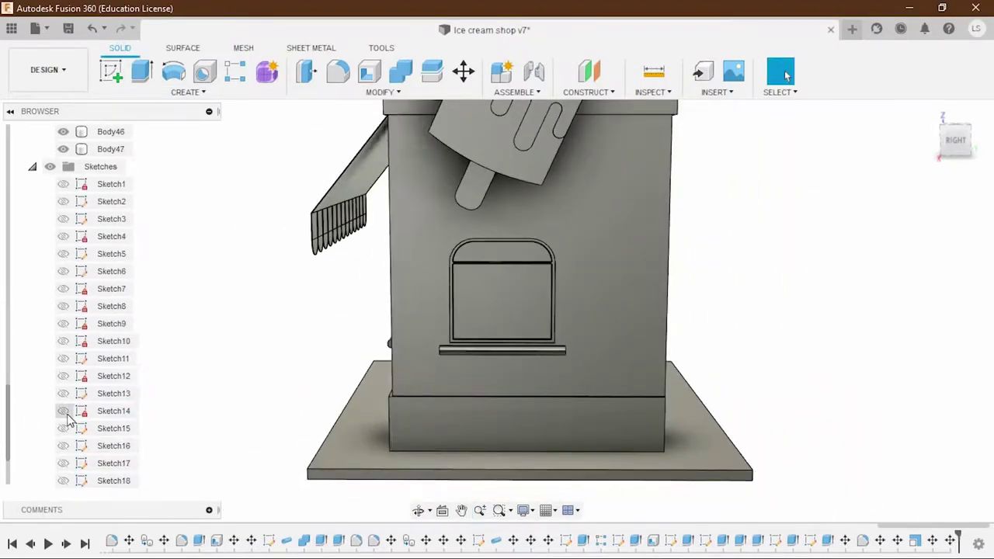
pyautogui.click(66, 414)
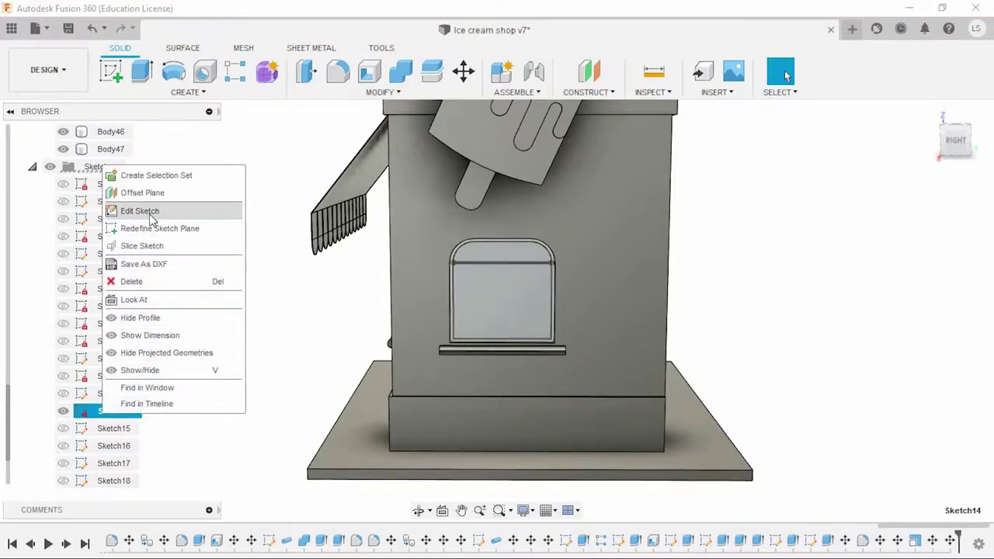
pyautogui.click(140, 211)
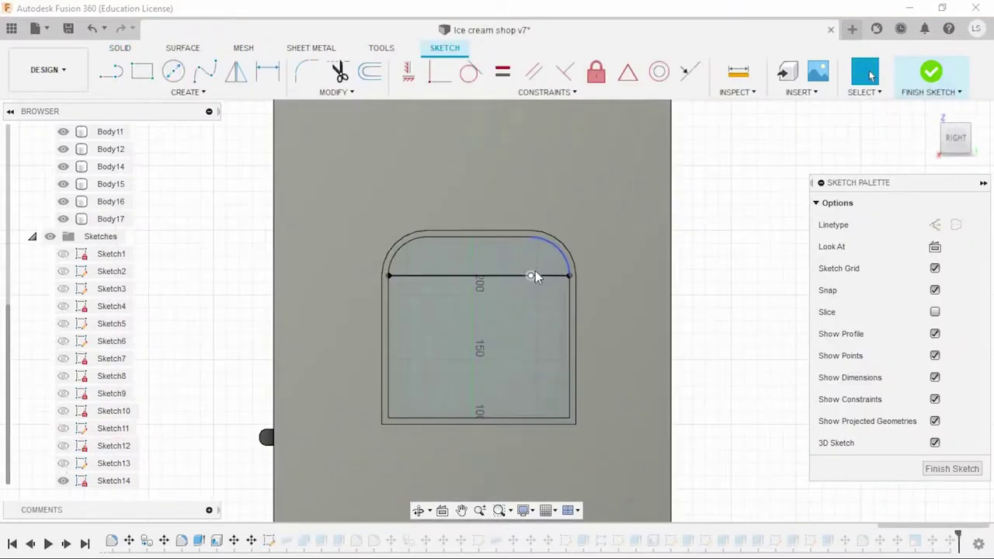
pyautogui.scroll(-1, 600, 277)
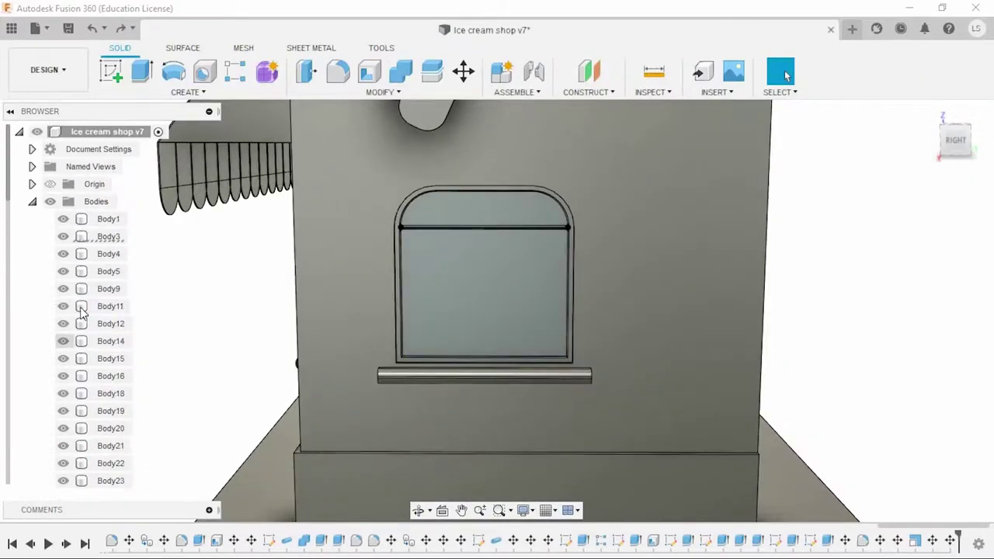
# Hide Sketch14's lines and orbit around the modelled side window.
pyautogui.click(64, 375)
pyautogui.moveTo(393, 290)
pyautogui.keyDown('shift'); pyautogui.mouseDown(button='middle')
pyautogui.moveTo(409, 283)
pyautogui.moveTo(396, 291)
pyautogui.mouseUp(button='middle'); pyautogui.keyUp('shift')
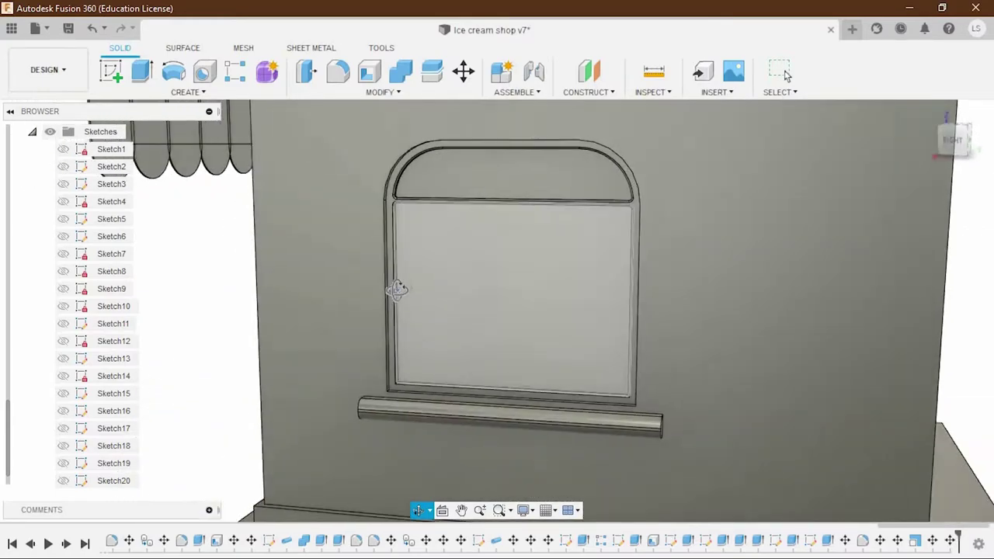
pyautogui.scroll(3, 167, 287)
pyautogui.scroll(3, 124, 287)
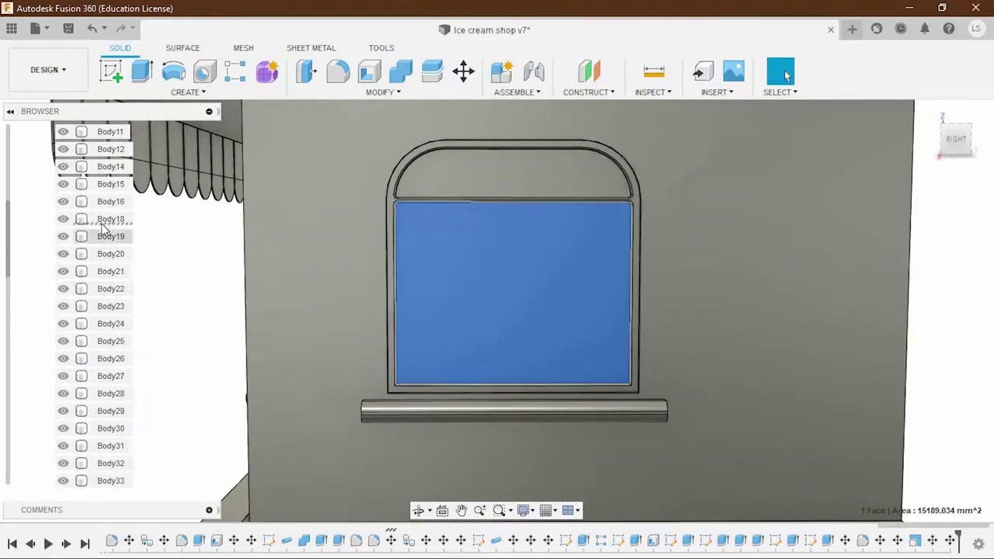
# Move the side window body Body18 40 mm sideways, then hide it.
pyautogui.click(105, 221)
pyautogui.click(462, 71)
pyautogui.moveTo(478, 344); pyautogui.dragTo(505, 343)
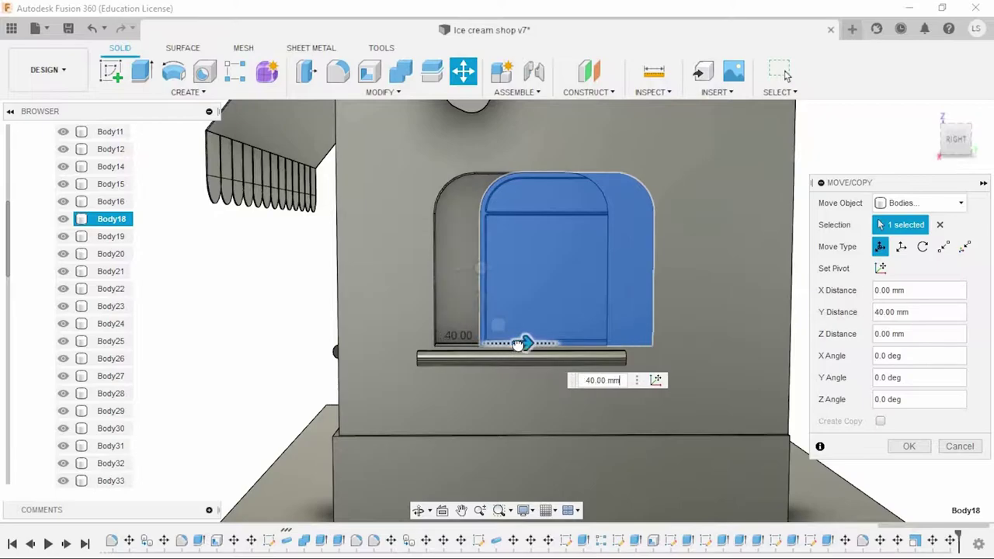
pyautogui.click(909, 447)
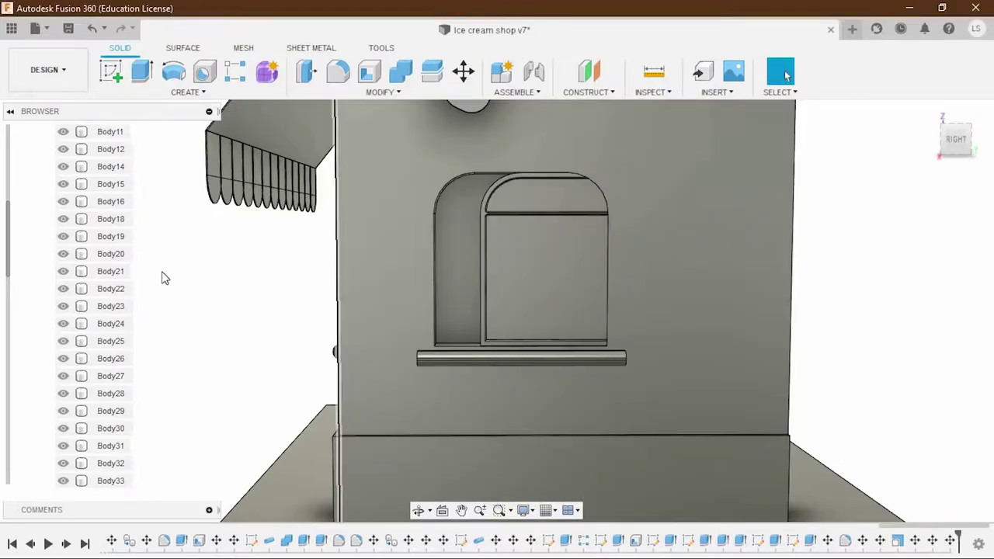
pyautogui.click(58, 224)
# Widen the empty window opening by moving both side faces about 40 mm.
pyautogui.scroll(5, 447, 286)
pyautogui.keyDown('shift'); pyautogui.moveTo(447, 286); pyautogui.dragTo(384, 285, button='middle'); pyautogui.keyUp('shift')
pyautogui.click(384, 285)
pyautogui.click(742, 303)
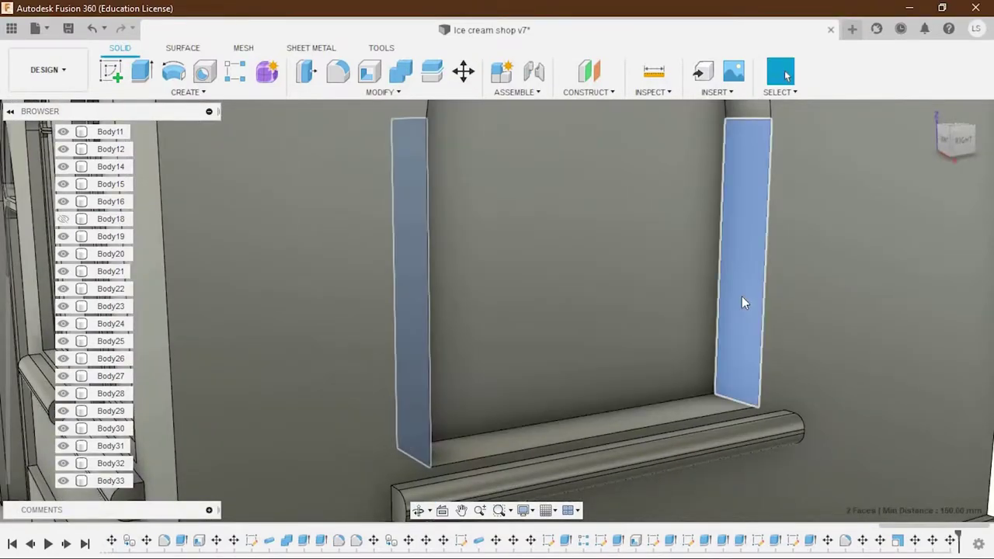
pyautogui.scroll(-5, 741, 303)
pyautogui.click(463, 71)
pyautogui.moveTo(529, 267); pyautogui.dragTo(528, 260)
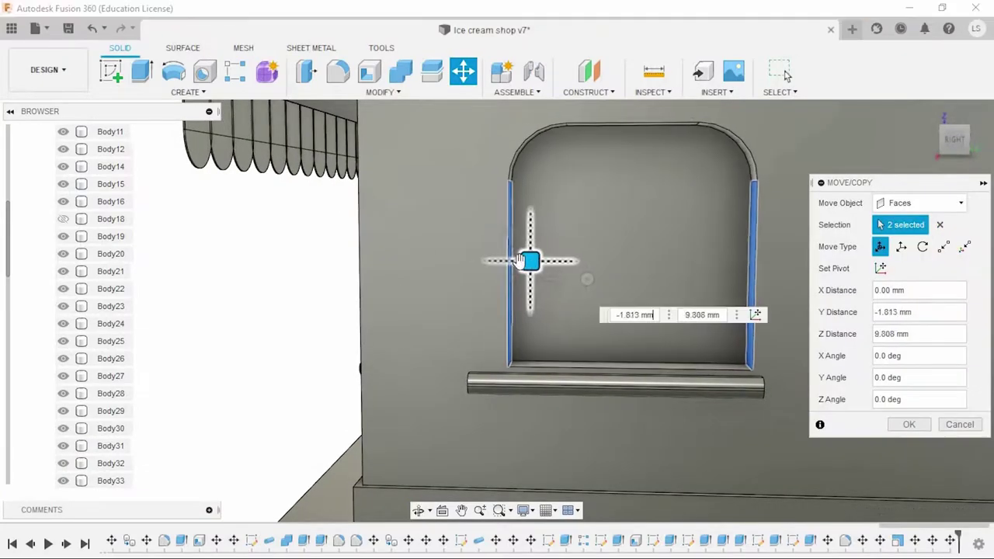
pyautogui.click(63, 219)
pyautogui.scroll(3, 563, 296)
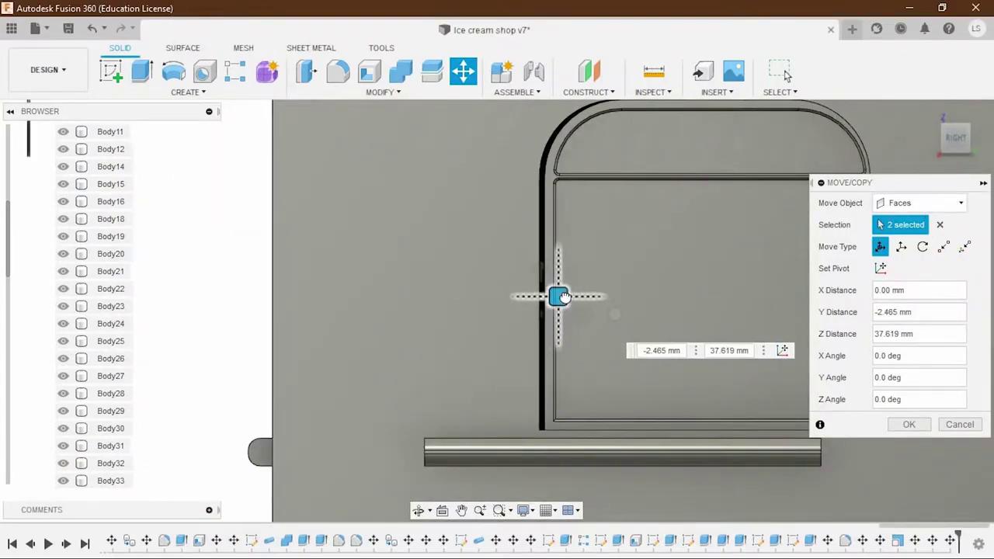
pyautogui.scroll(5, 582, 349)
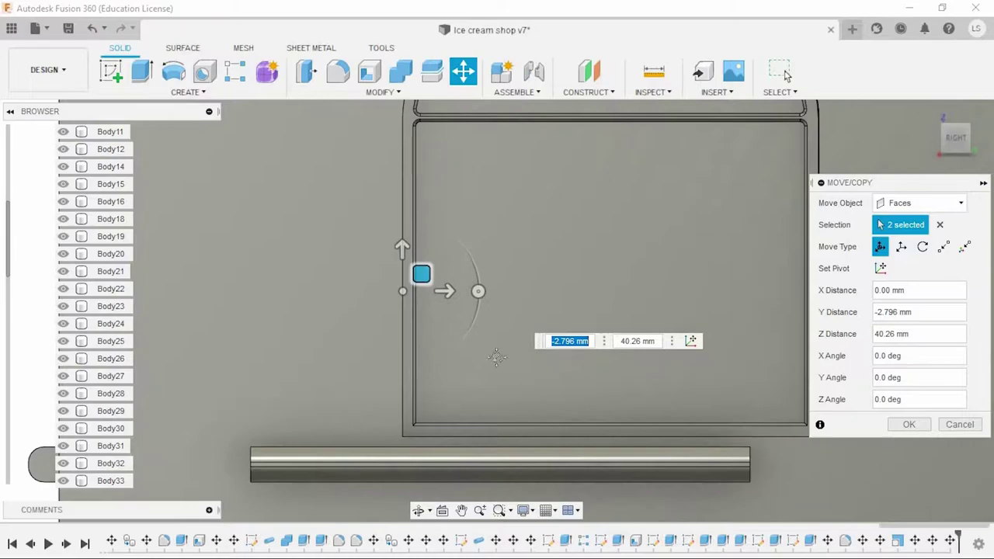
pyautogui.moveTo(317, 192); pyautogui.dragTo(320, 196)
pyautogui.scroll(-2, 376, 290)
pyautogui.scroll(-3, 437, 333)
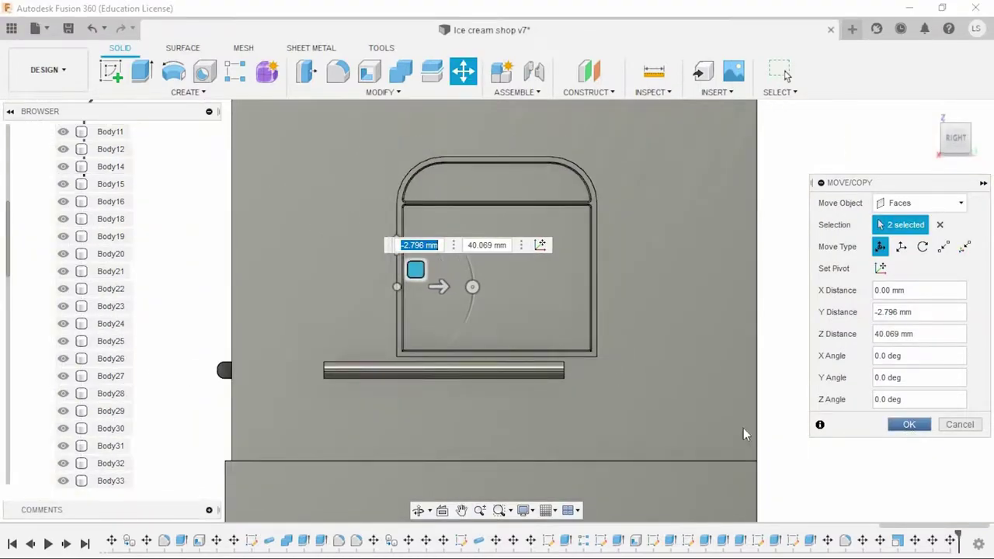
# Shift the window sill Body19 40 mm to match the widened opening.
pyautogui.press('Return')
pyautogui.click(111, 236)
pyautogui.press('m')
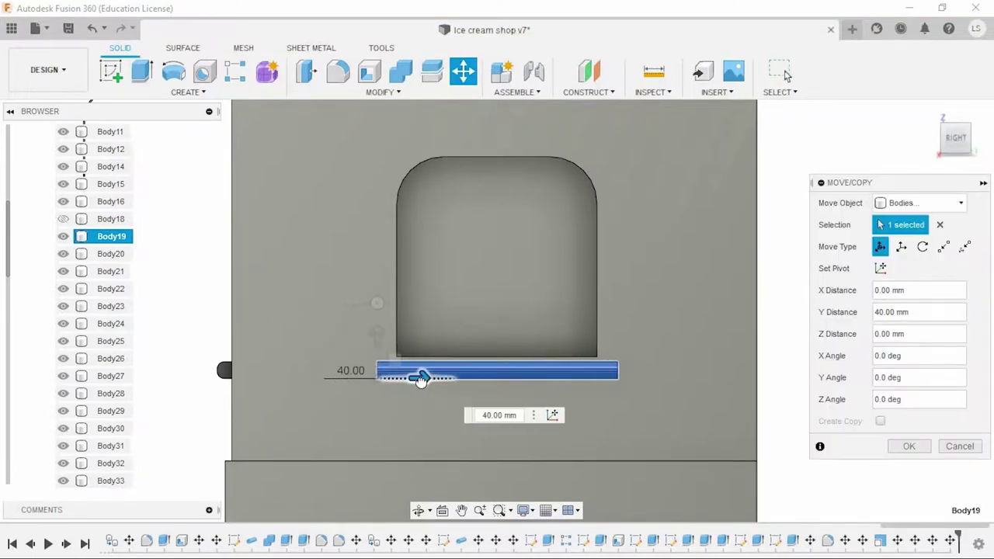
pyautogui.click(891, 450)
# Offset the popsicle sign's front face 20 mm along Z.
pyautogui.keyDown('shift'); pyautogui.moveTo(622, 365); pyautogui.dragTo(390, 365, button='middle'); pyautogui.keyUp('shift')
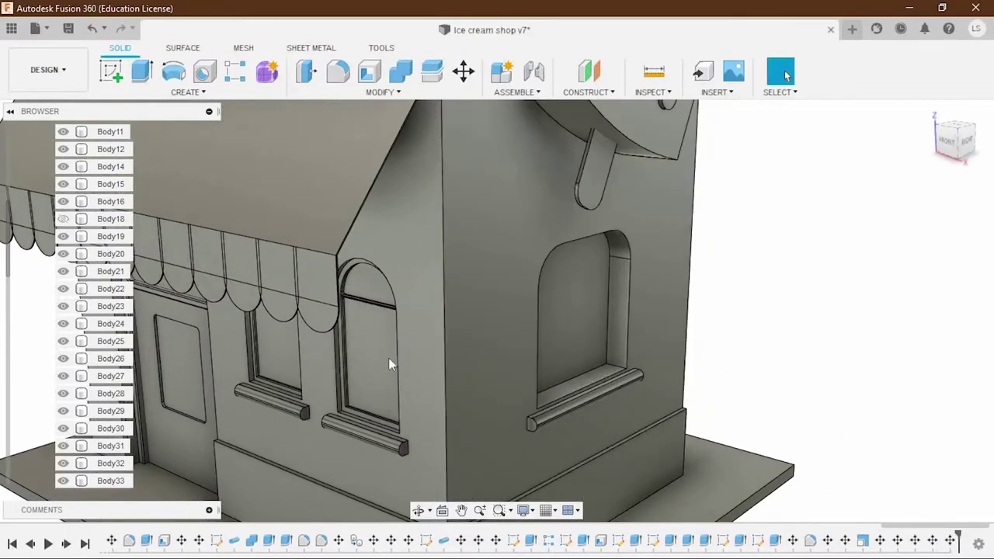
pyautogui.scroll(-3, 808, 344)
pyautogui.scroll(-2, 783, 350)
pyautogui.moveTo(784, 350)
pyautogui.keyDown('shift'); pyautogui.mouseDown(button='middle')
pyautogui.moveTo(807, 361)
pyautogui.moveTo(744, 357)
pyautogui.moveTo(755, 351)
pyautogui.moveTo(739, 360)
pyautogui.mouseUp(button='middle'); pyautogui.keyUp('shift')
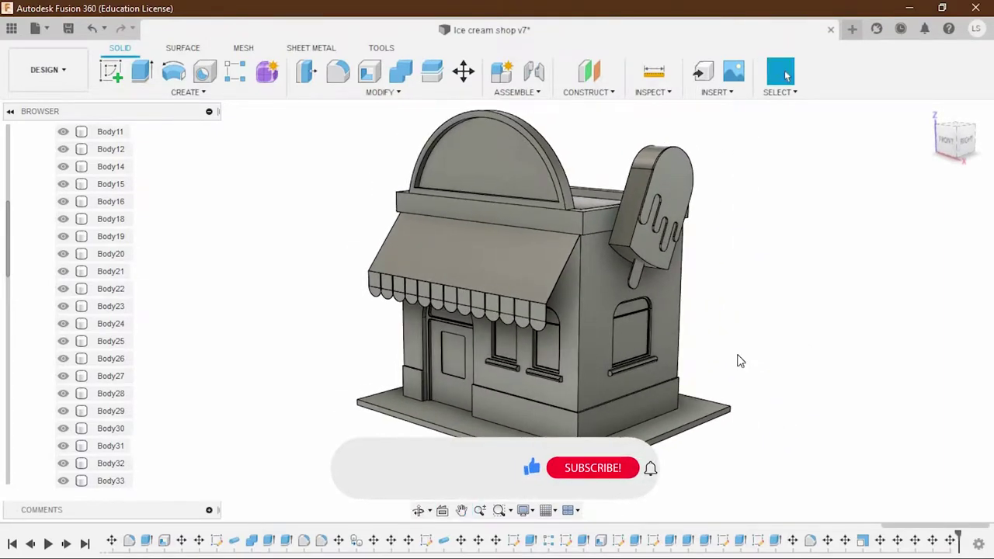
pyautogui.scroll(8, 653, 242)
pyautogui.click(670, 270)
pyautogui.press('m')
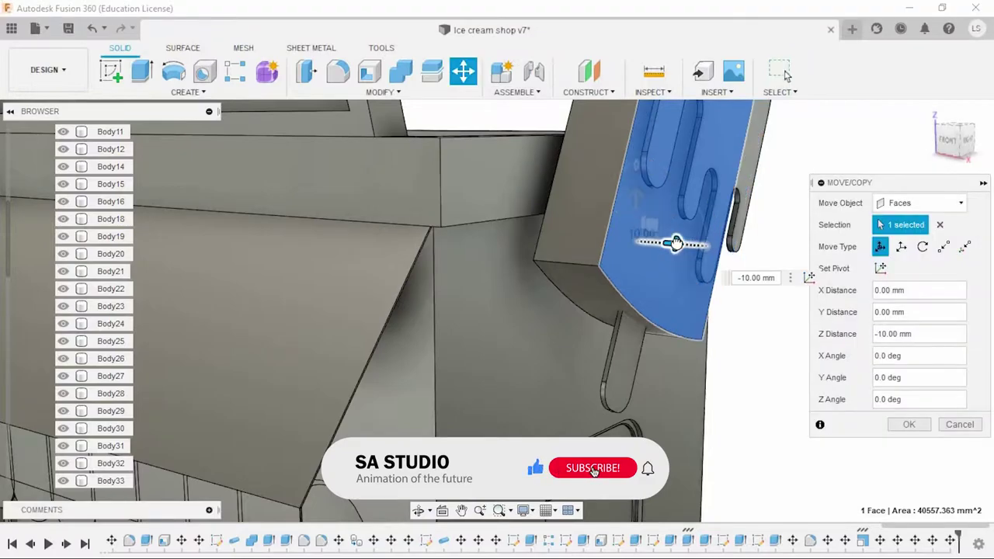
pyautogui.scroll(-5, 664, 276)
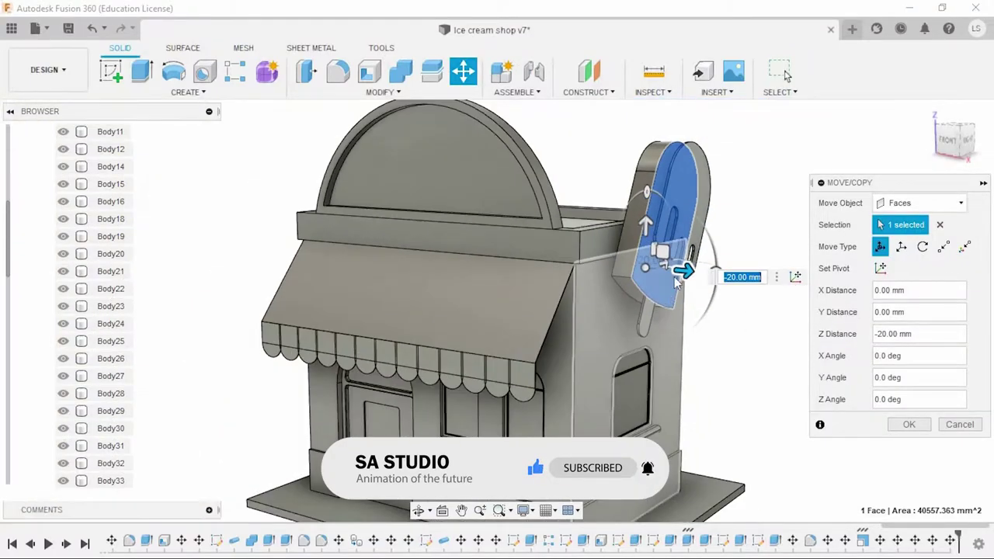
pyautogui.scroll(5, 676, 281)
pyautogui.press('Return')
# Slide the sign piece Body46 20 mm along X.
pyautogui.moveTo(676, 281)
pyautogui.keyDown('shift'); pyautogui.mouseDown(button='middle')
pyautogui.moveTo(644, 383)
pyautogui.moveTo(537, 270)
pyautogui.mouseUp(button='middle'); pyautogui.keyUp('shift')
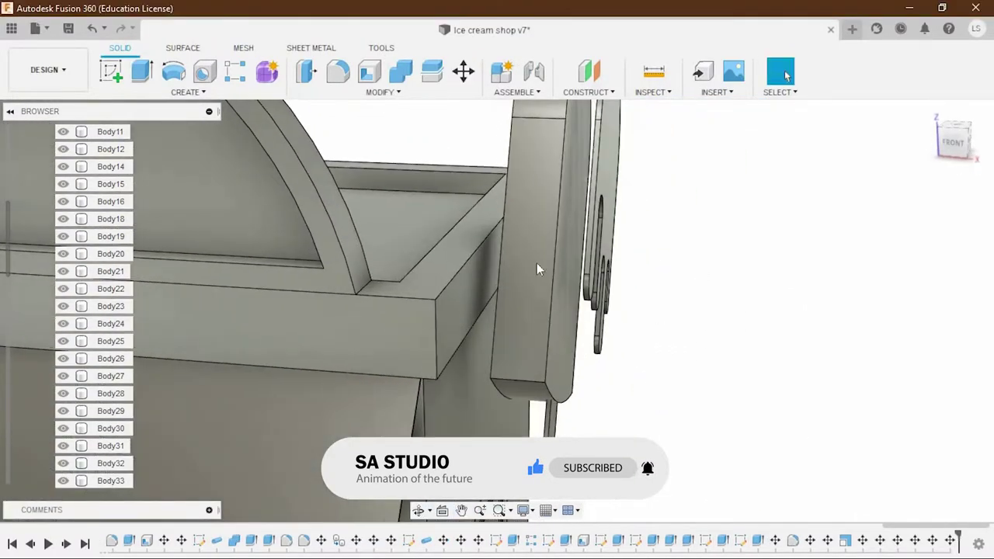
pyautogui.click(120, 314)
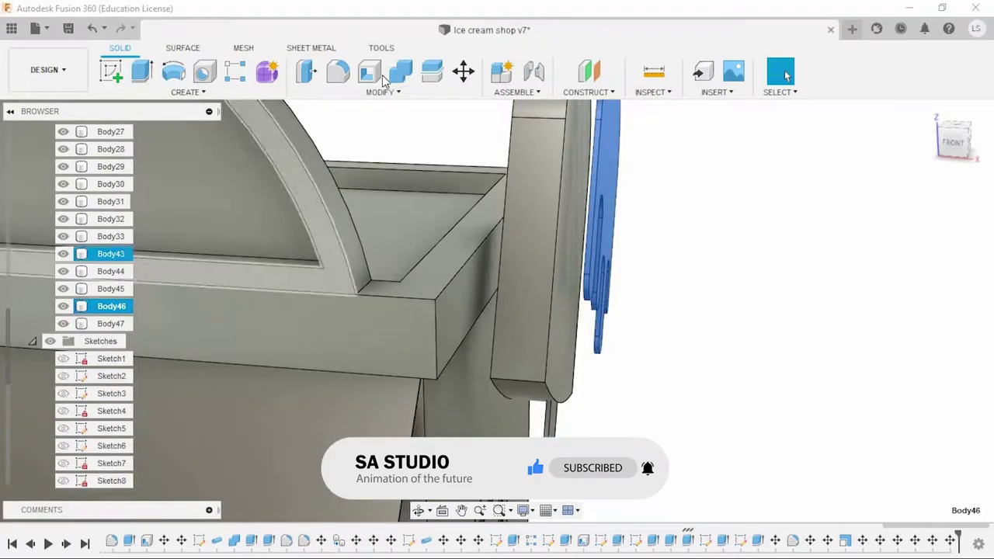
pyautogui.press('m')
pyautogui.moveTo(794, 160)
pyautogui.keyDown('shift'); pyautogui.mouseDown(button='middle')
pyautogui.moveTo(670, 262)
pyautogui.moveTo(633, 349)
pyautogui.mouseUp(button='middle'); pyautogui.keyUp('shift')
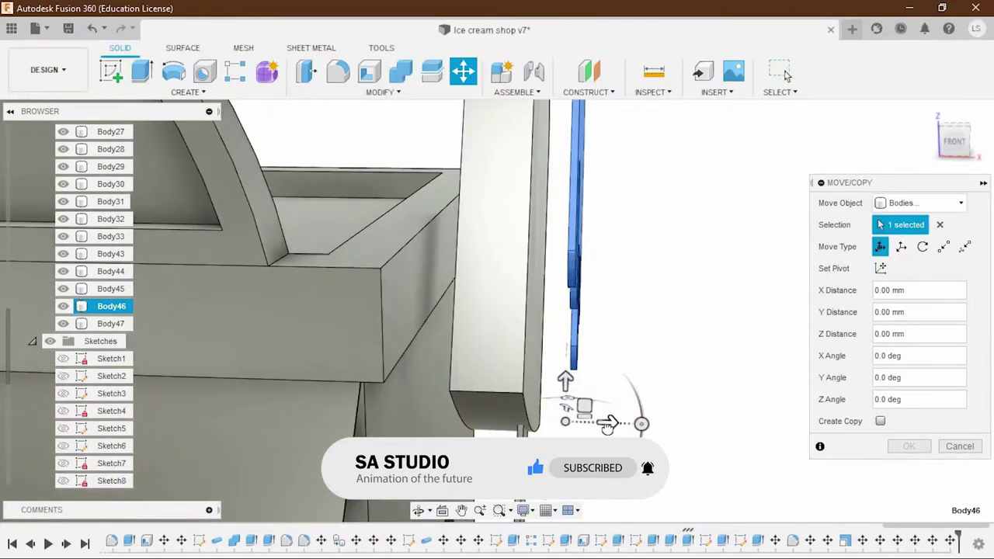
pyautogui.moveTo(624, 406); pyautogui.dragTo(575, 419)
pyautogui.click(909, 446)
# Slide the popsicle stick Body47 10 mm along X.
pyautogui.click(109, 323)
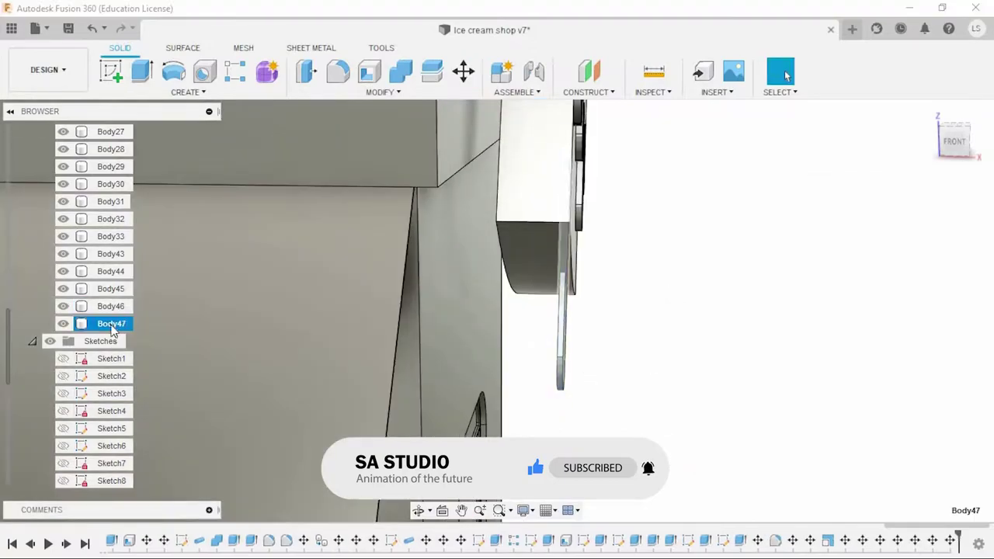
pyautogui.press('m')
pyautogui.moveTo(581, 400); pyautogui.dragTo(560, 404)
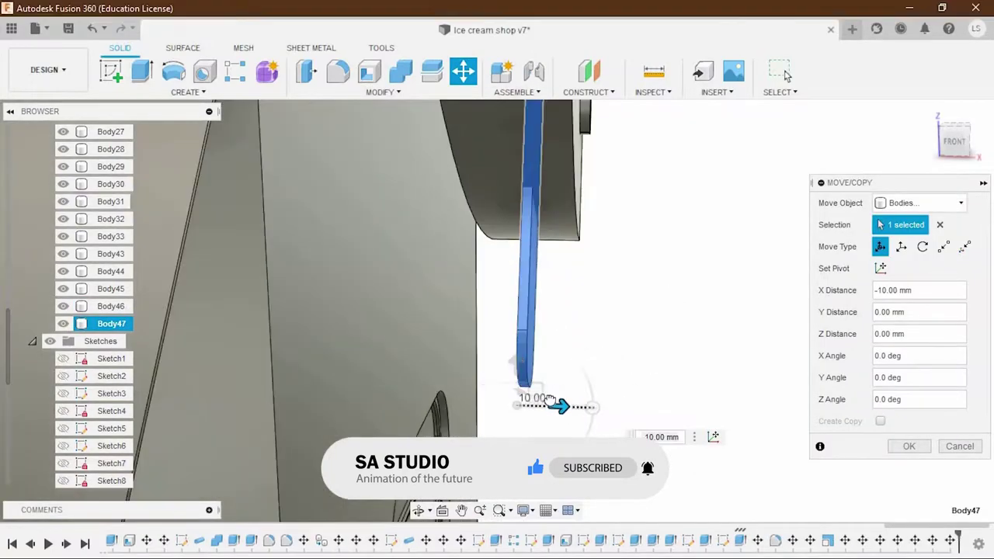
pyautogui.click(907, 446)
# Move Body45 through Body47 together 20 mm along X toward the shop wall.
pyautogui.scroll(-5, 705, 383)
pyautogui.keyDown('shift'); pyautogui.moveTo(705, 384); pyautogui.dragTo(696, 379, button='middle'); pyautogui.keyUp('shift')
pyautogui.scroll(5, 697, 379)
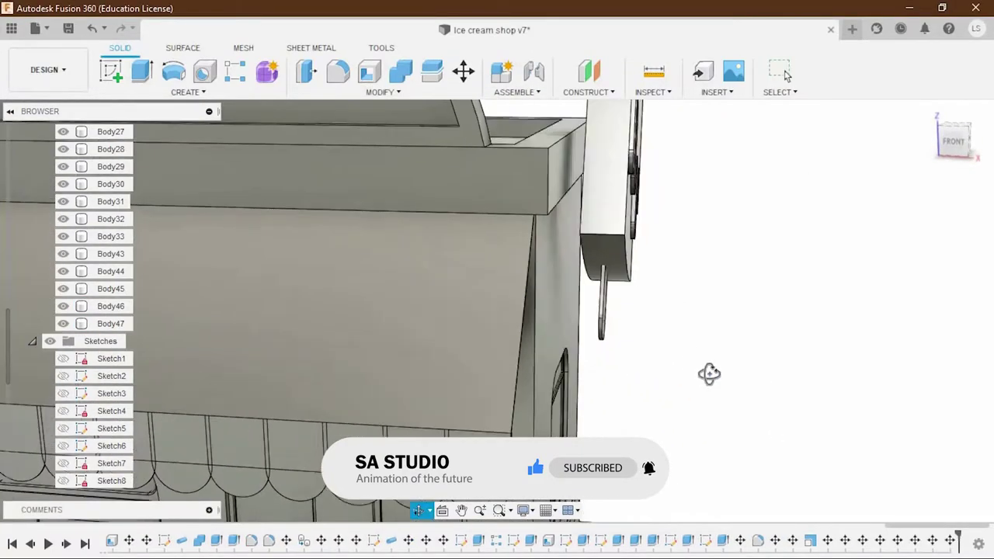
pyautogui.click(110, 323)
pyautogui.press('m')
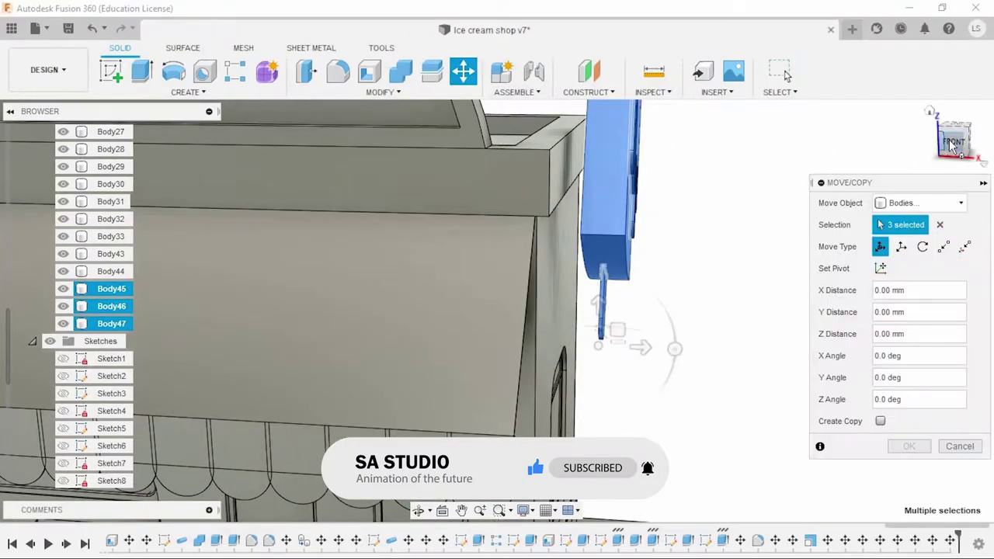
pyautogui.scroll(3, 694, 186)
pyautogui.moveTo(572, 419); pyautogui.dragTo(518, 429)
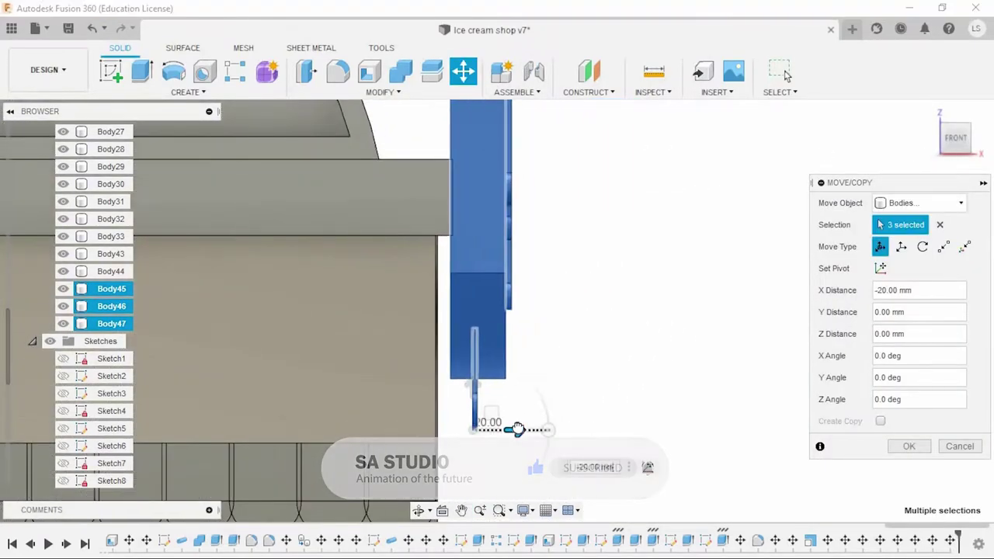
pyautogui.click(905, 446)
pyautogui.scroll(-5, 688, 332)
pyautogui.moveTo(688, 332)
pyautogui.keyDown('shift'); pyautogui.mouseDown(button='middle')
pyautogui.moveTo(741, 281)
pyautogui.moveTo(703, 297)
pyautogui.mouseUp(button='middle'); pyautogui.keyUp('shift')
pyautogui.scroll(-2, 741, 282)
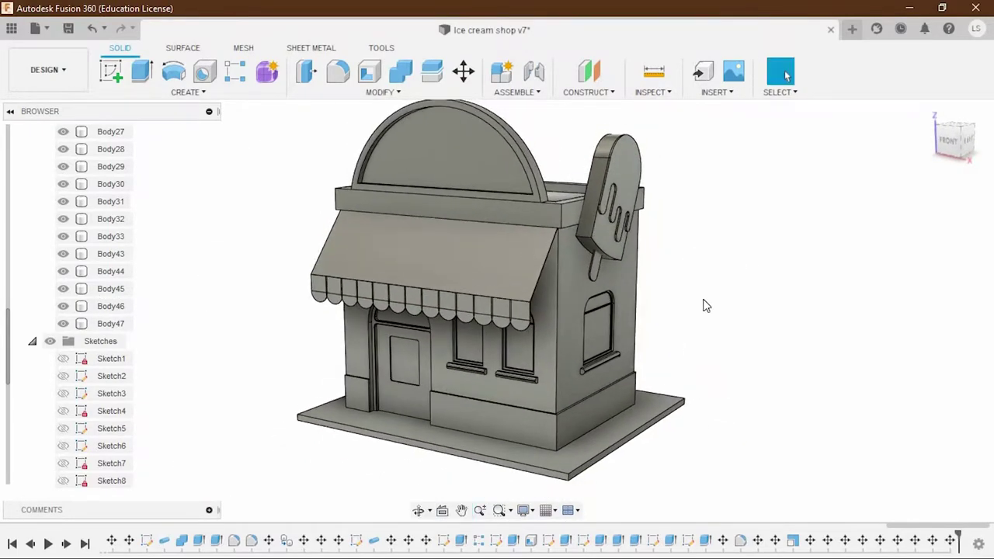
# Sketch a 20 × 10 mm rectangle on the shop's side wall at its top edge.
pyautogui.scroll(5, 576, 265)
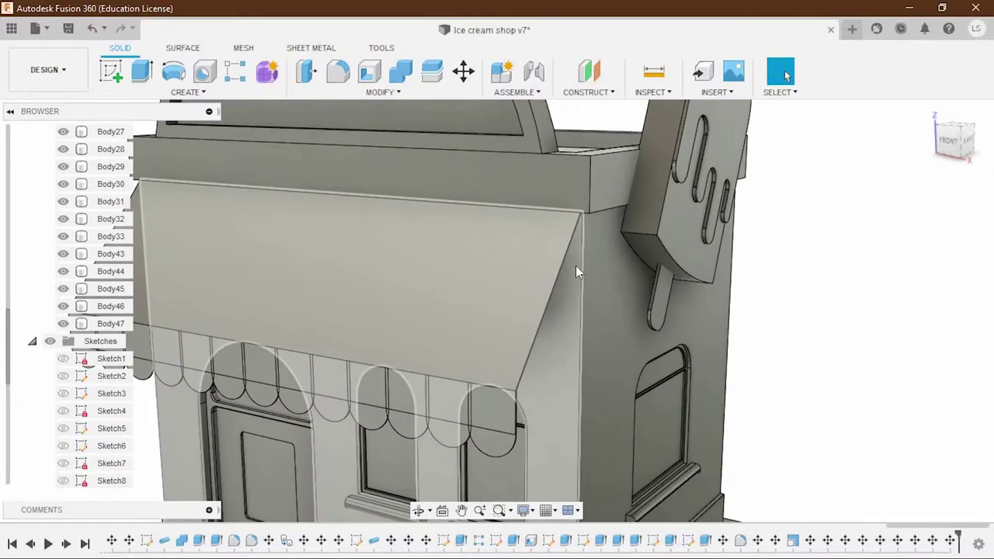
pyautogui.click(596, 267)
pyautogui.press('r')
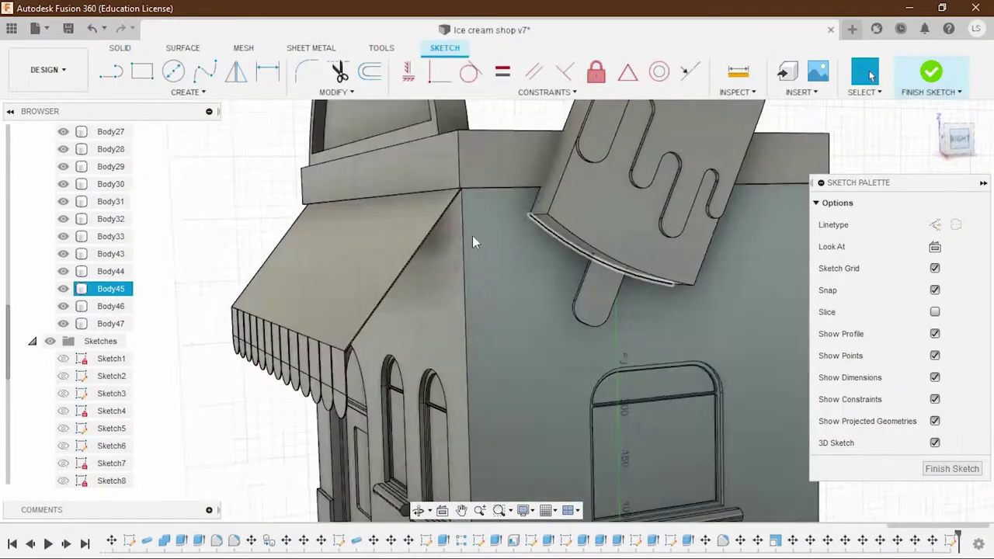
pyautogui.scroll(2, 389, 204)
pyautogui.scroll(2, 391, 208)
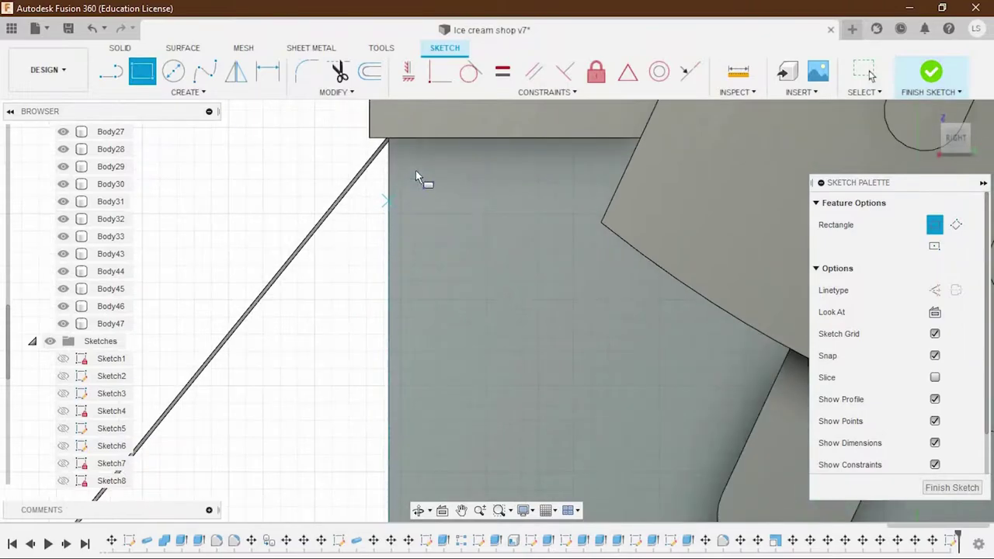
pyautogui.click(418, 161)
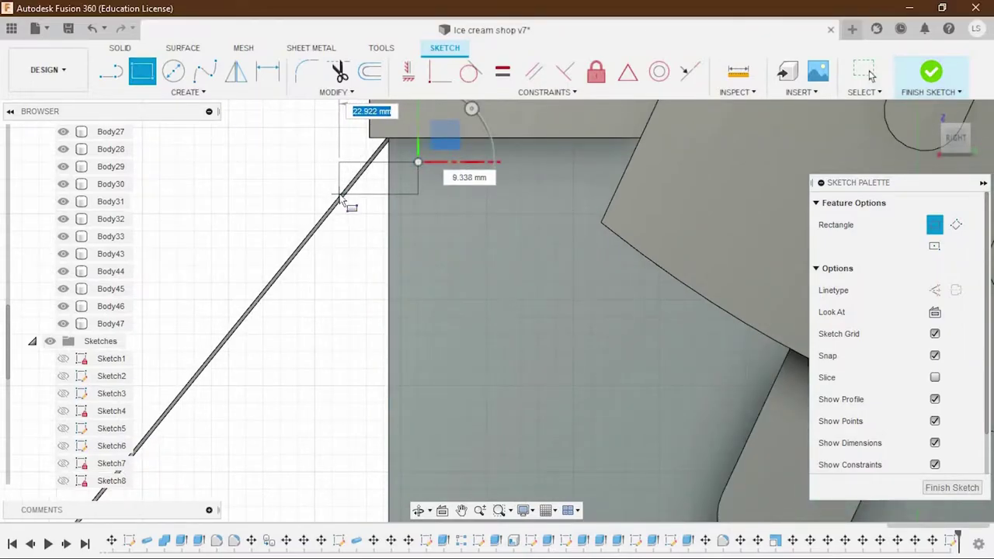
# Shift the sketch rectangle 5 mm sideways along X.
pyautogui.press('m')
pyautogui.scroll(2, 418, 189)
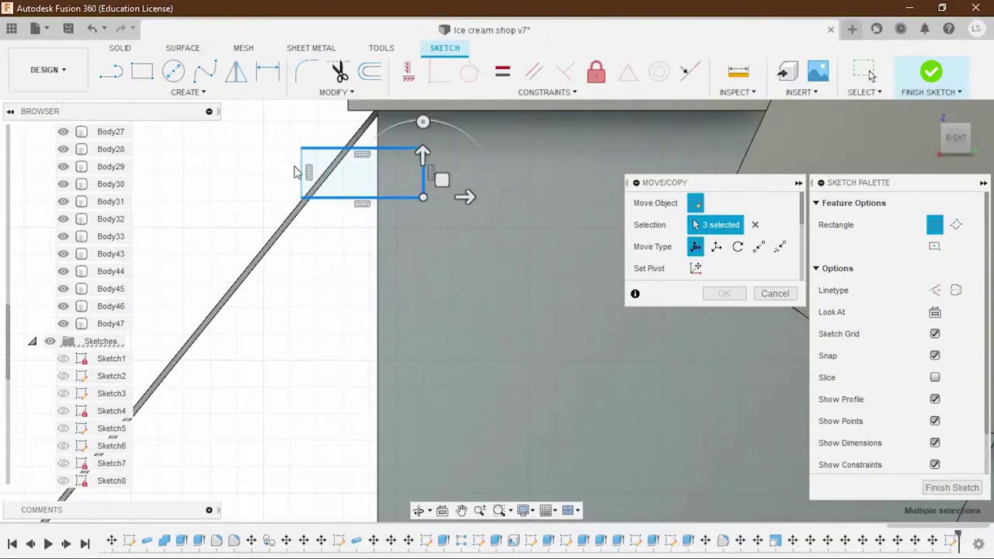
pyautogui.moveTo(466, 197); pyautogui.dragTo(474, 200)
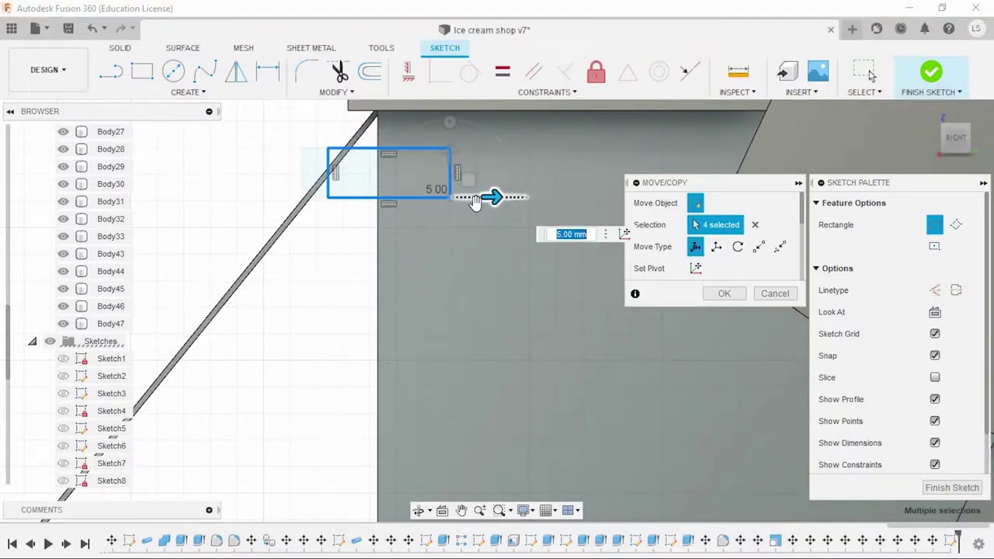
pyautogui.click(724, 294)
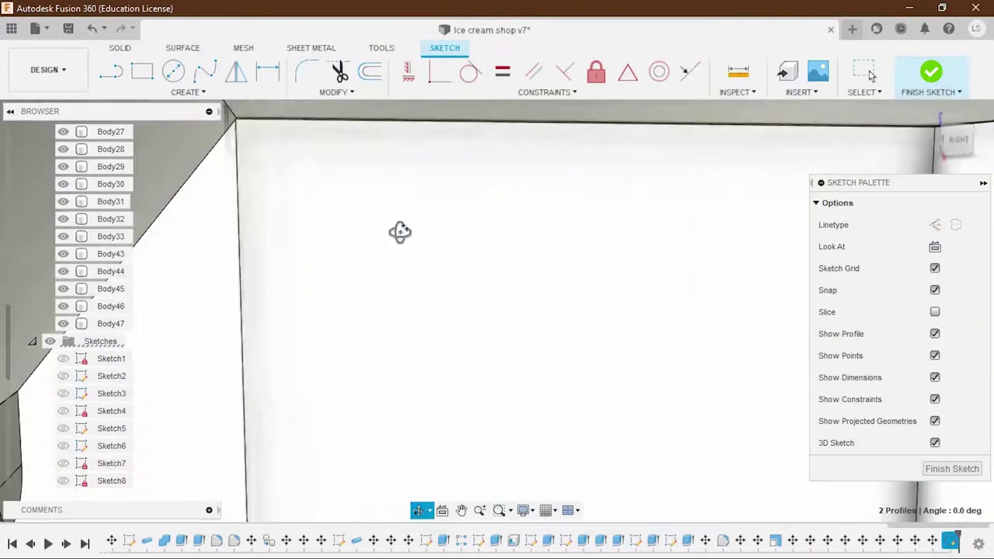
# Finish the sketch and extrude its two profiles 15 mm into the wall.
pyautogui.moveTo(399, 231)
pyautogui.keyDown('shift'); pyautogui.mouseDown(button='middle')
pyautogui.moveTo(382, 233)
pyautogui.moveTo(435, 233)
pyautogui.mouseUp(button='middle'); pyautogui.keyUp('shift')
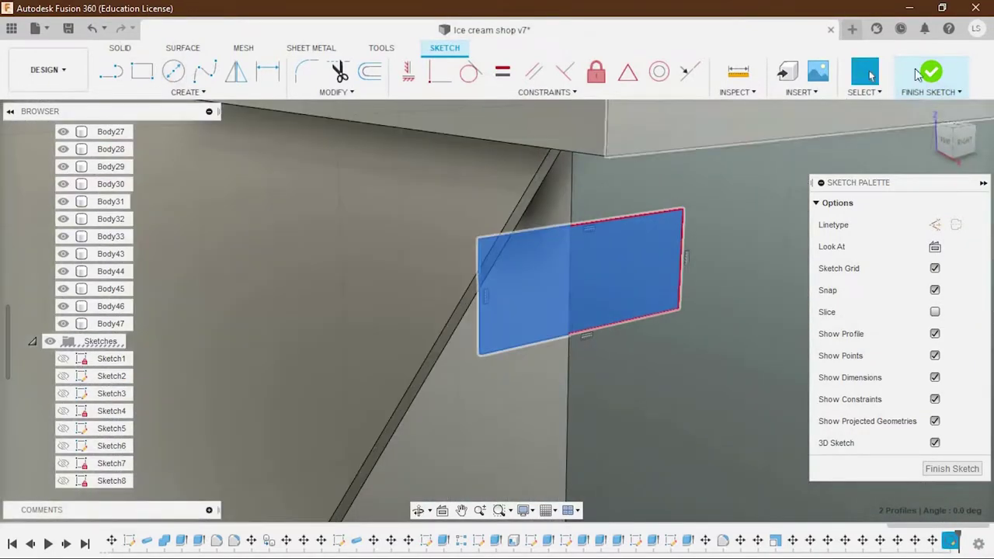
pyautogui.click(932, 72)
pyautogui.press('e')
pyautogui.moveTo(500, 280); pyautogui.dragTo(415, 255)
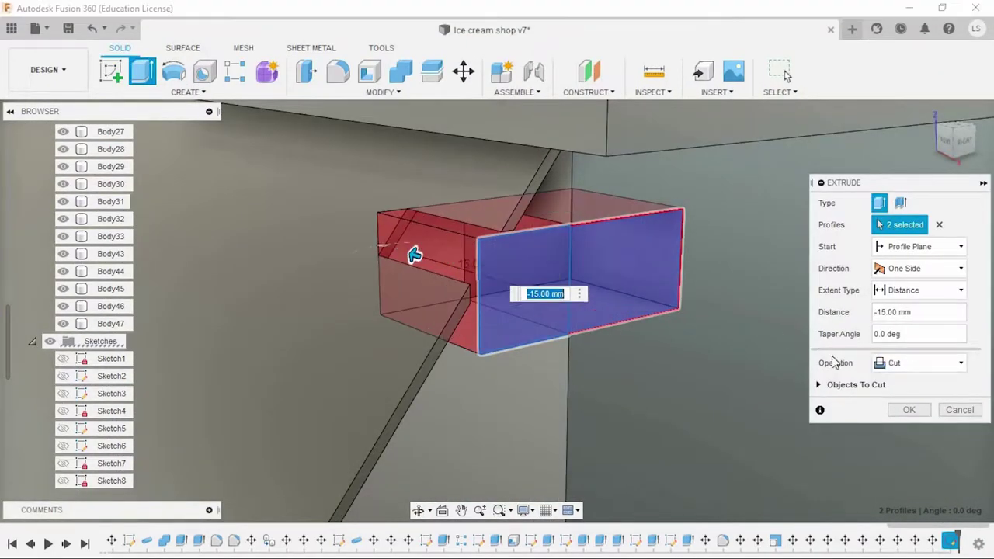
# Make the extrusion a two-sided new body, 15 mm in and 5 mm out.
pyautogui.click(899, 432)
pyautogui.click(888, 275)
pyautogui.click(905, 301)
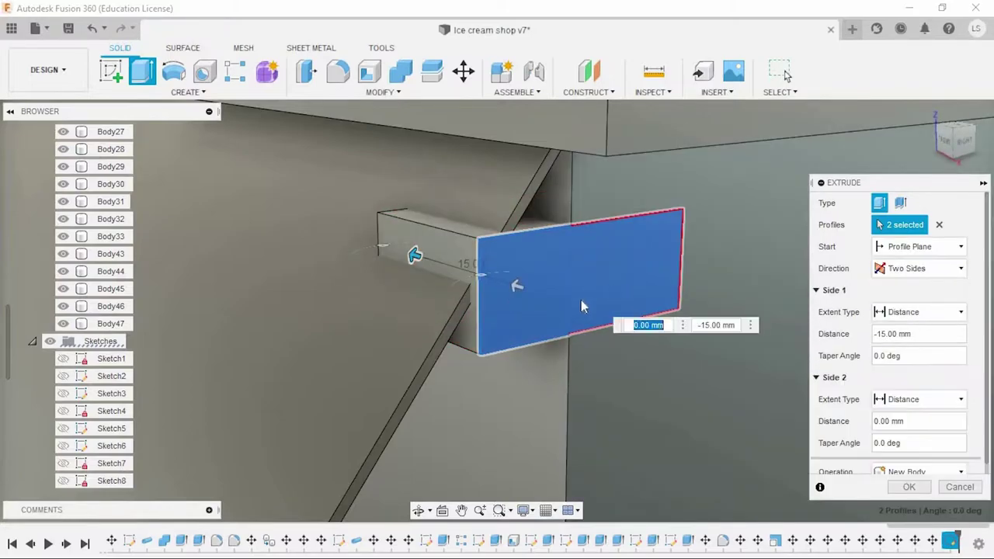
pyautogui.moveTo(532, 292); pyautogui.dragTo(555, 301)
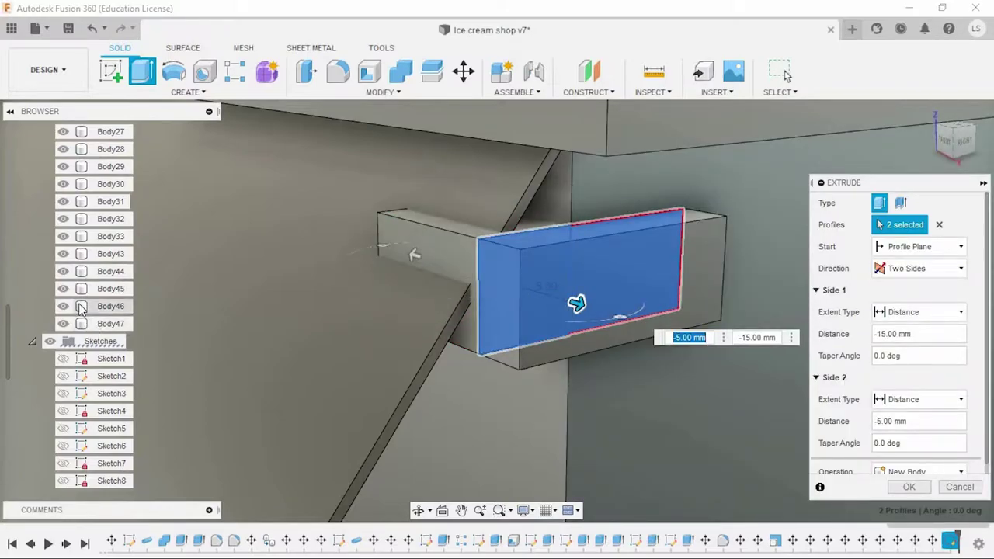
pyautogui.click(62, 202)
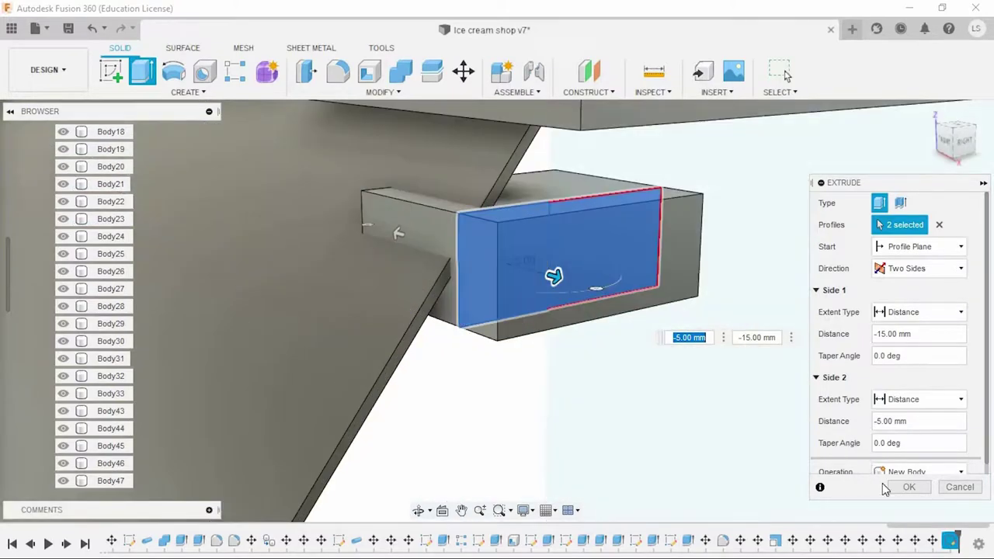
pyautogui.click(908, 487)
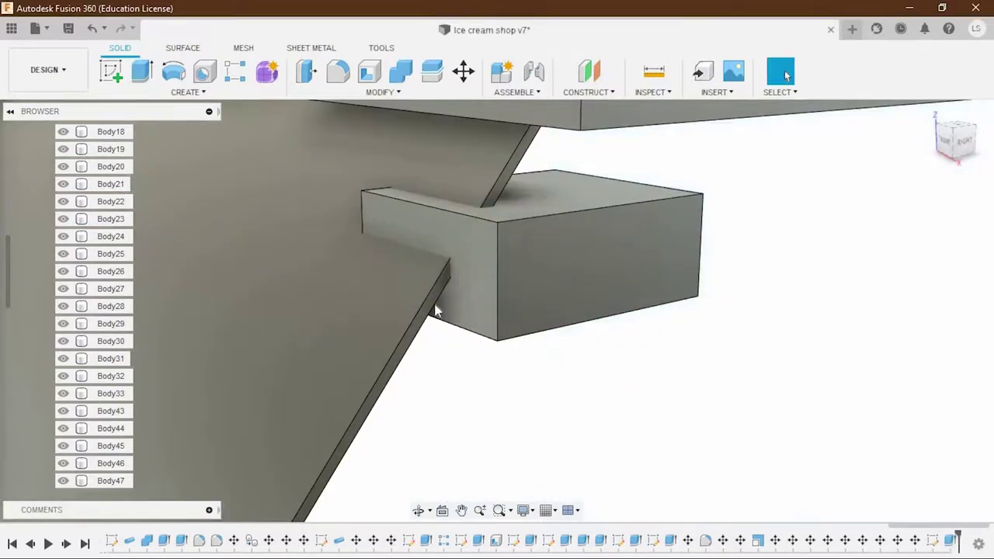
# Hide Body20, show Body1 again, and select the new block's front face.
pyautogui.click(62, 185)
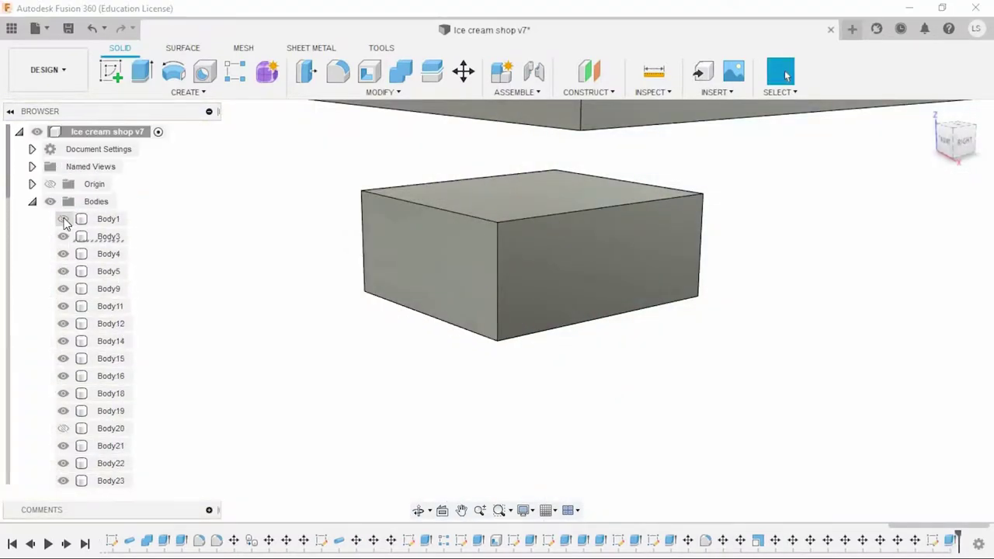
pyautogui.click(63, 219)
pyautogui.click(576, 253)
# Pull the corner block's left end face outward, abandoning an initial front-face move.
pyautogui.press('m')
pyautogui.moveTo(527, 247); pyautogui.dragTo(524, 241)
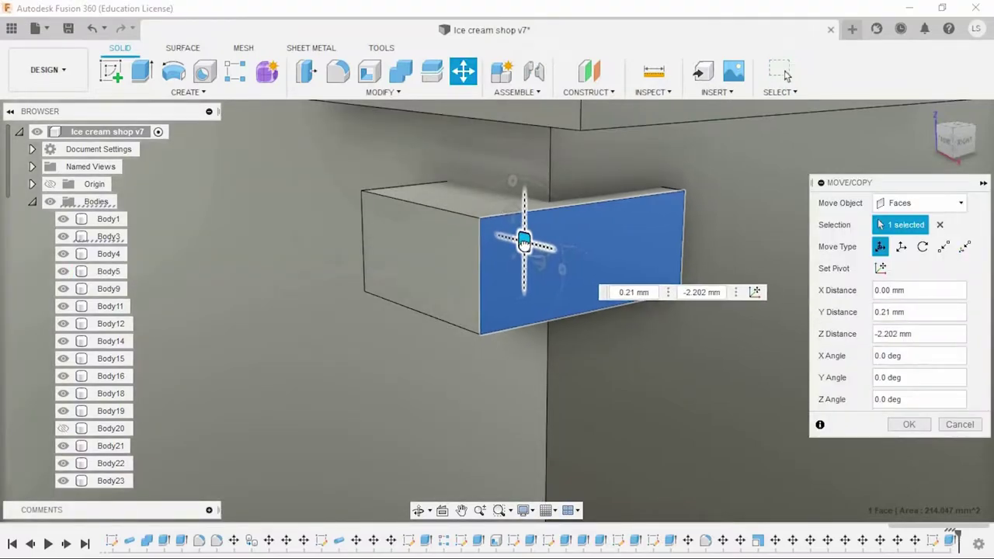
pyautogui.press('Escape')
pyautogui.click(462, 287)
pyautogui.press('m')
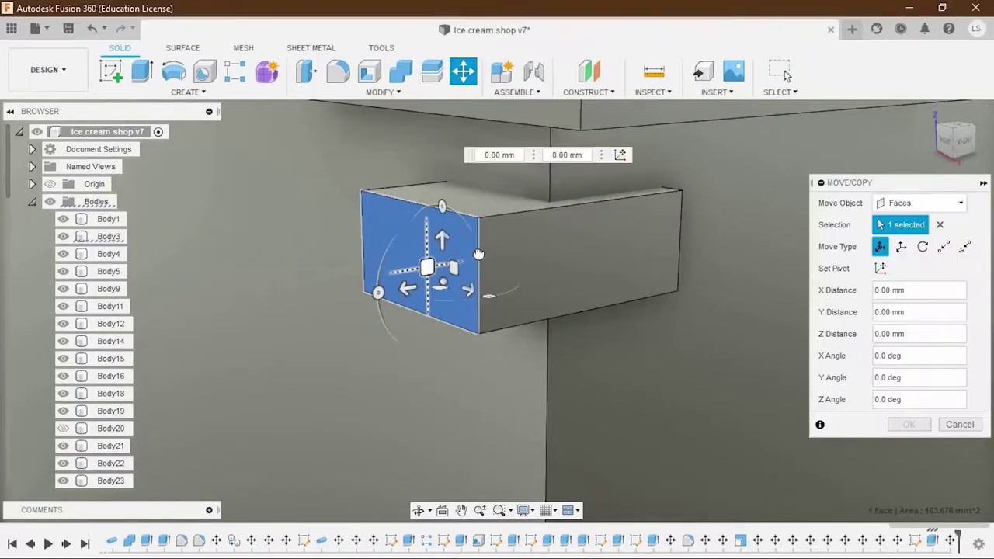
pyautogui.moveTo(432, 264); pyautogui.dragTo(502, 249)
pyautogui.scroll(3, 445, 293)
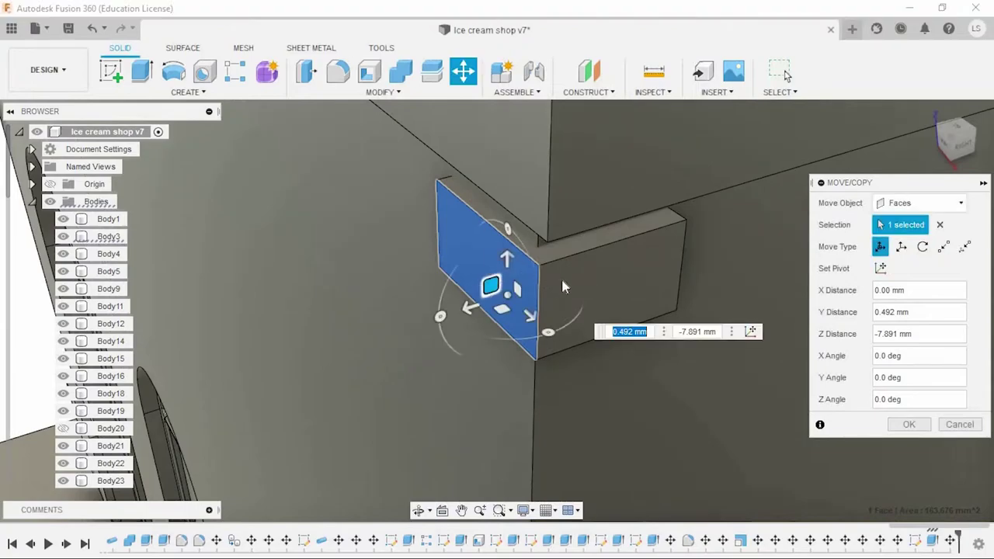
pyautogui.scroll(2, 382, 291)
pyautogui.moveTo(382, 291); pyautogui.dragTo(398, 291)
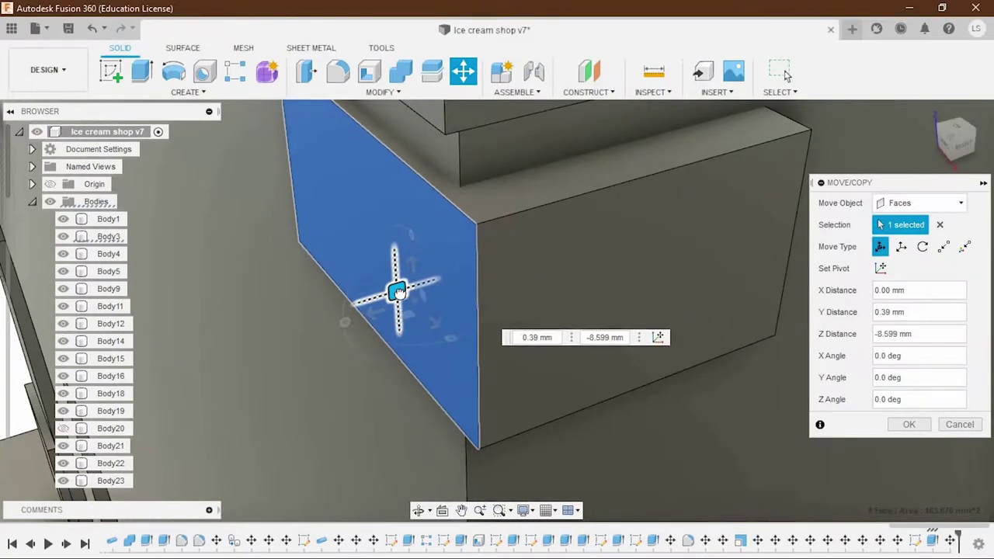
pyautogui.press('Return')
# Shift the block's front face slightly.
pyautogui.click(663, 236)
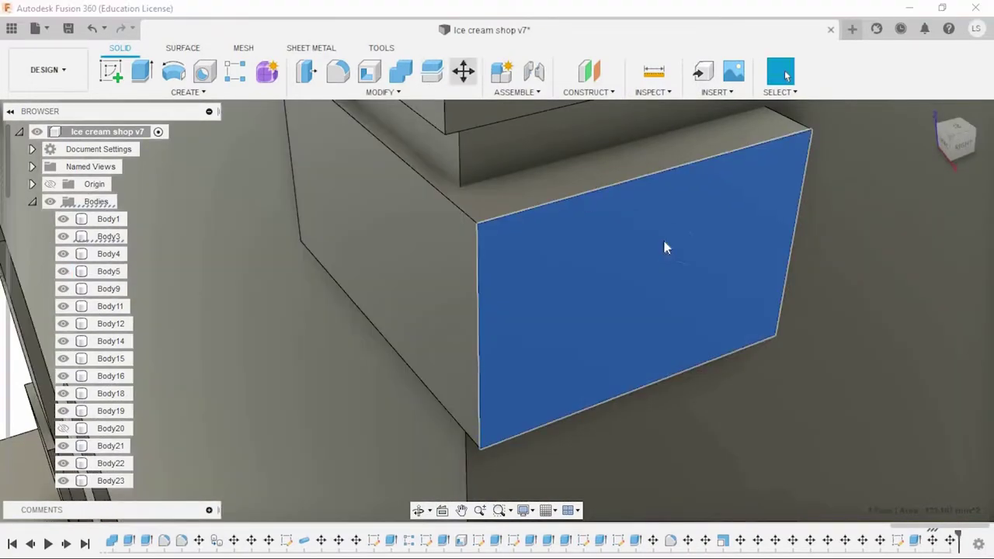
pyautogui.press('m')
pyautogui.moveTo(670, 288); pyautogui.dragTo(637, 268)
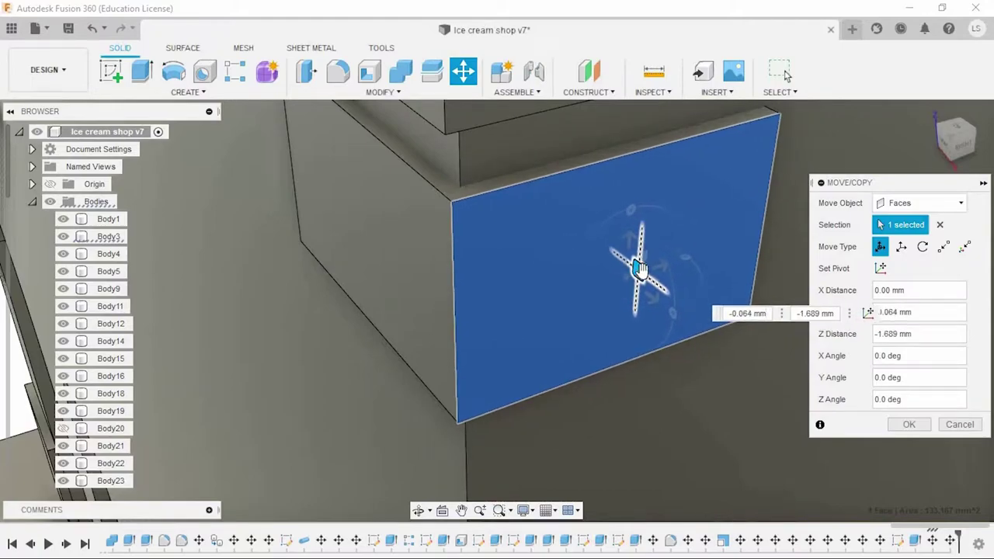
pyautogui.press('Return')
# Pull a face on the block's other side out along the wall about 5.9 mm.
pyautogui.moveTo(527, 233)
pyautogui.keyDown('shift'); pyautogui.mouseDown(button='middle')
pyautogui.moveTo(471, 210)
pyautogui.moveTo(544, 233)
pyautogui.mouseUp(button='middle'); pyautogui.keyUp('shift')
pyautogui.click(458, 208)
pyautogui.scroll(-5, 457, 209)
pyautogui.press('m')
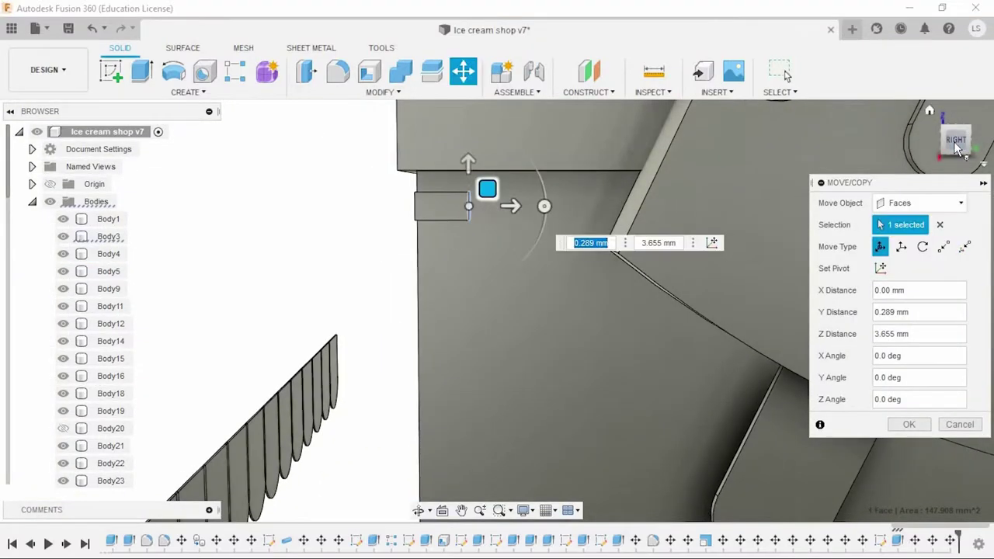
pyautogui.keyDown('shift'); pyautogui.moveTo(601, 115); pyautogui.dragTo(500, 188, button='middle'); pyautogui.keyUp('shift')
pyautogui.moveTo(499, 189); pyautogui.dragTo(492, 182)
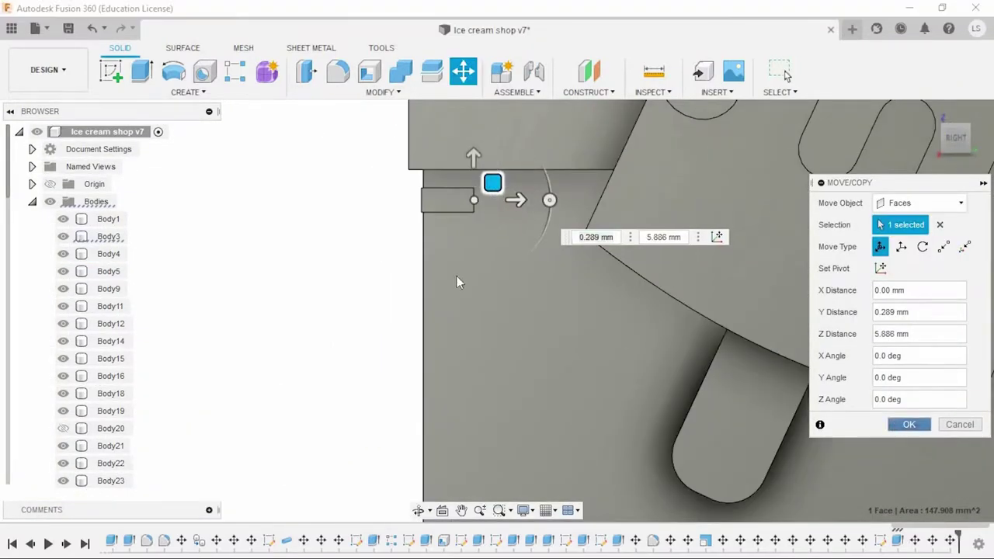
pyautogui.press('Return')
# Extend the block's end face about 4 mm toward the building front.
pyautogui.moveTo(456, 276)
pyautogui.keyDown('shift'); pyautogui.mouseDown(button='middle')
pyautogui.moveTo(546, 291)
pyautogui.moveTo(456, 224)
pyautogui.moveTo(527, 222)
pyautogui.mouseUp(button='middle'); pyautogui.keyUp('shift')
pyautogui.scroll(3, 530, 220)
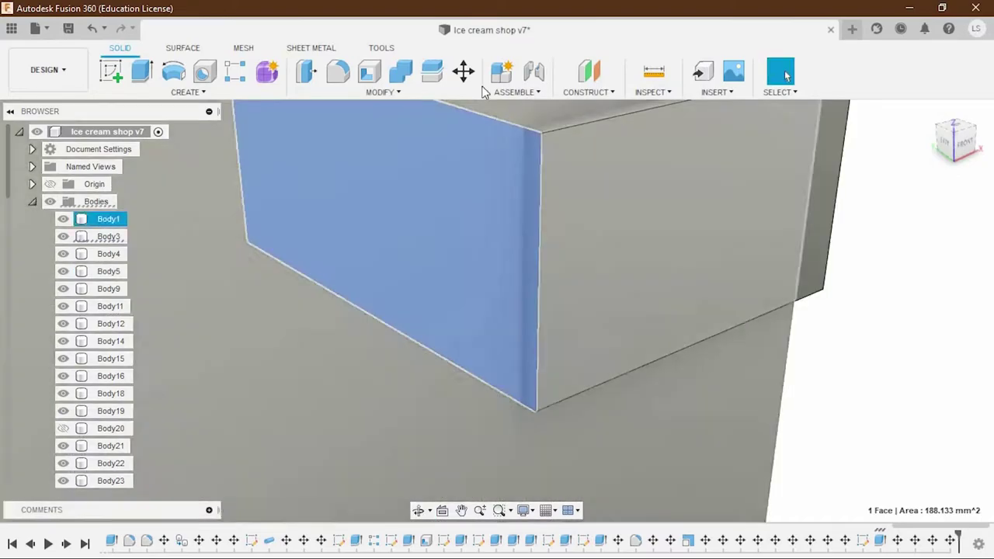
pyautogui.press('m')
pyautogui.scroll(-3, 773, 208)
pyautogui.keyDown('shift'); pyautogui.moveTo(648, 215); pyautogui.dragTo(574, 395, button='middle'); pyautogui.keyUp('shift')
pyautogui.scroll(3, 346, 184)
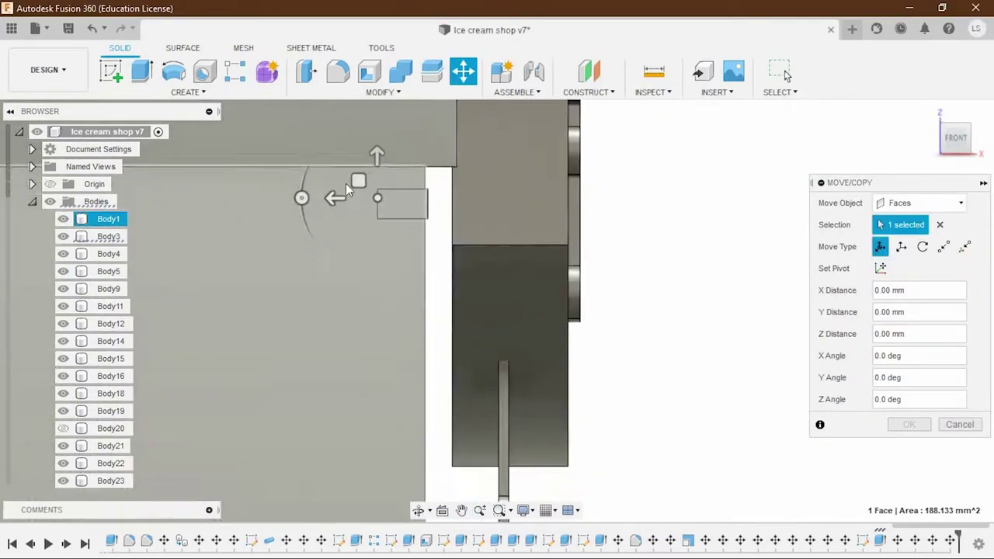
pyautogui.moveTo(358, 181); pyautogui.dragTo(361, 178)
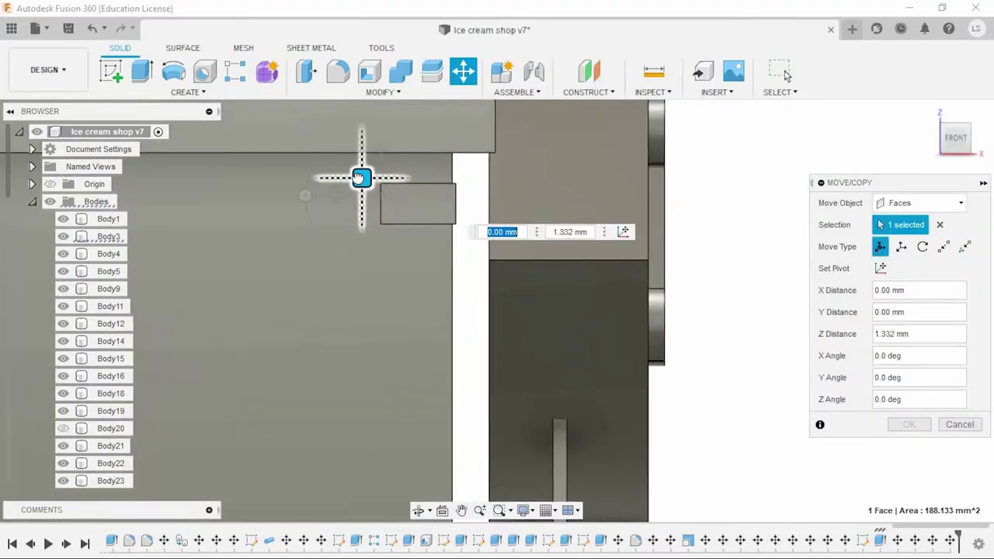
pyautogui.click(910, 425)
pyautogui.keyDown('shift'); pyautogui.moveTo(544, 357); pyautogui.dragTo(582, 322, button='middle'); pyautogui.keyUp('shift')
pyautogui.scroll(-2, 581, 322)
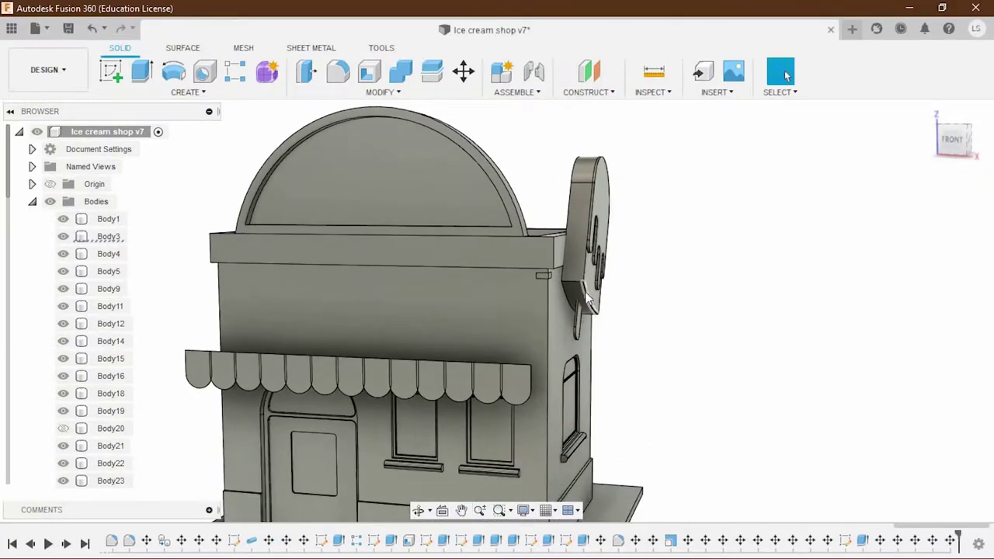
# Select the block's bottom face for a move, then exit without changing it.
pyautogui.scroll(5, 544, 297)
pyautogui.scroll(2, 471, 316)
pyautogui.scroll(3, 490, 314)
pyautogui.click(490, 314)
pyautogui.scroll(-3, 491, 314)
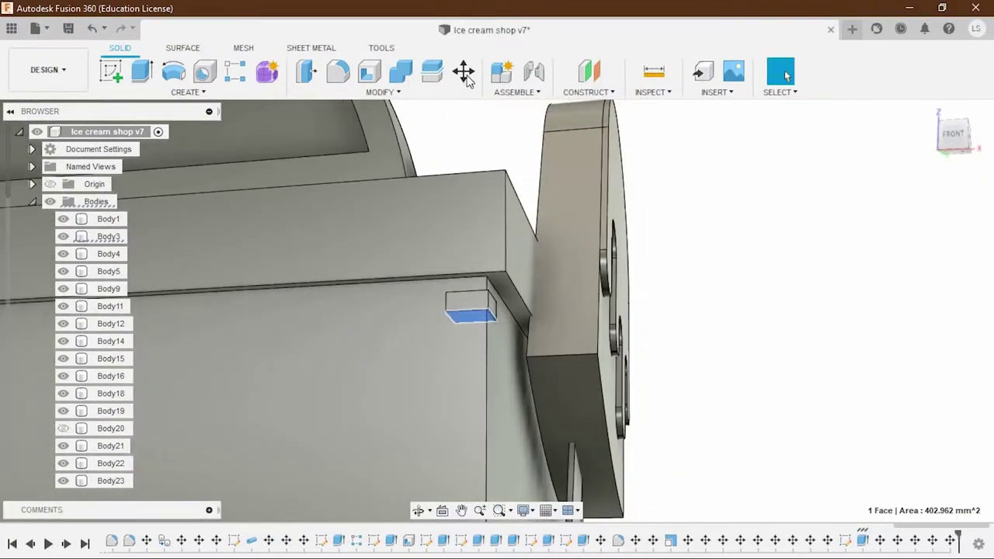
pyautogui.click(467, 77)
pyautogui.scroll(-4, 500, 277)
pyautogui.scroll(1, 466, 340)
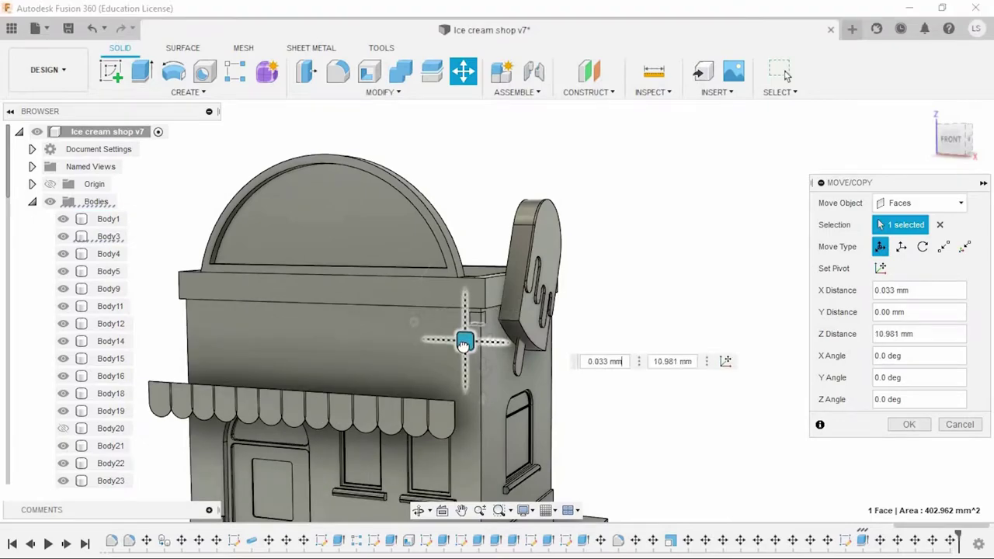
pyautogui.press('Return')
# Pull the corner block's side face out about 15 mm.
pyautogui.moveTo(733, 399)
pyautogui.keyDown('shift'); pyautogui.mouseDown(button='middle')
pyautogui.moveTo(611, 321)
pyautogui.moveTo(602, 333)
pyautogui.moveTo(536, 247)
pyautogui.mouseUp(button='middle'); pyautogui.keyUp('shift')
pyautogui.scroll(5, 561, 267)
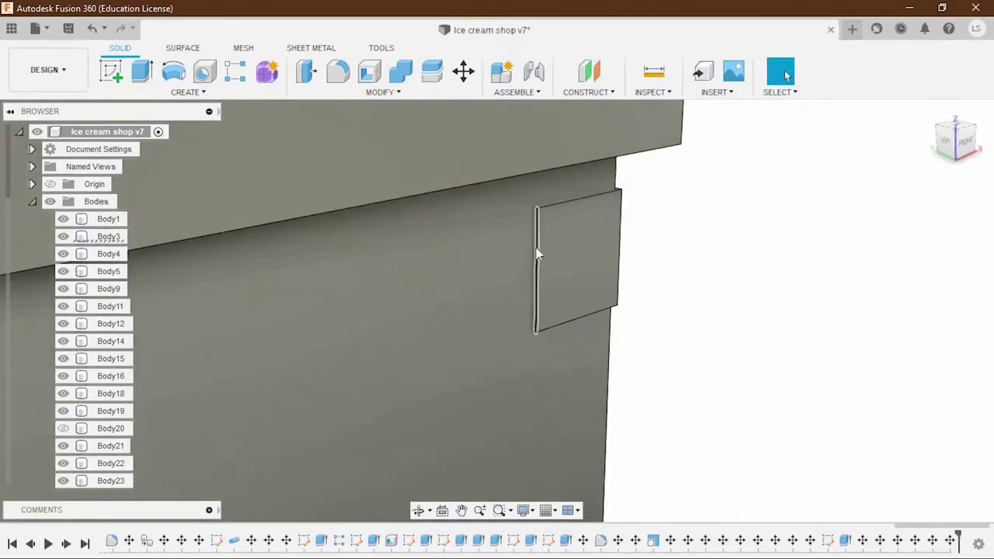
pyautogui.click(529, 244)
pyautogui.press('m')
pyautogui.moveTo(519, 244); pyautogui.dragTo(487, 243)
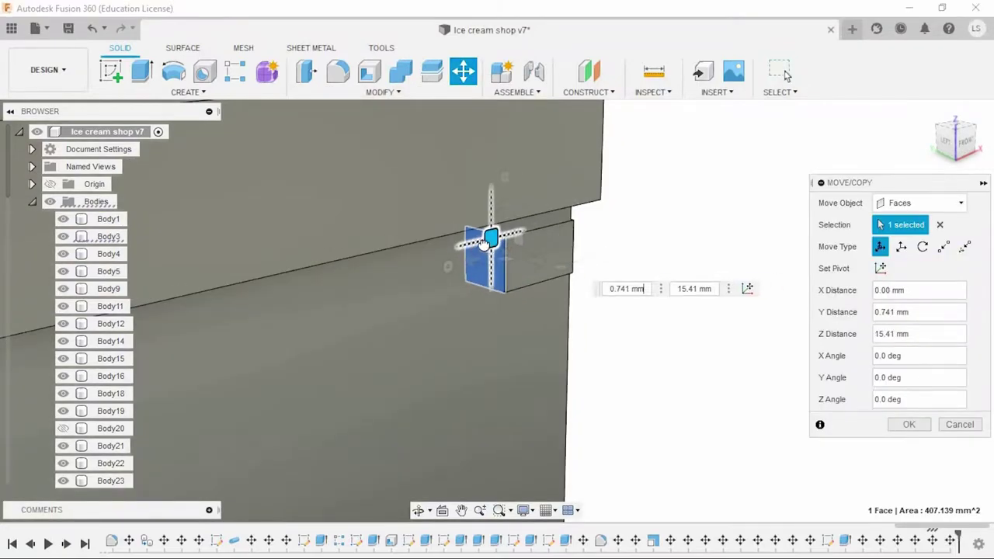
pyautogui.scroll(-3, 483, 243)
pyautogui.keyDown('shift'); pyautogui.moveTo(484, 243); pyautogui.dragTo(497, 256, button='middle'); pyautogui.keyUp('shift')
pyautogui.click(893, 425)
# Pull the block's two far faces out about 9.8 mm.
pyautogui.keyDown('shift'); pyautogui.moveTo(590, 326); pyautogui.dragTo(569, 321, button='middle'); pyautogui.keyUp('shift')
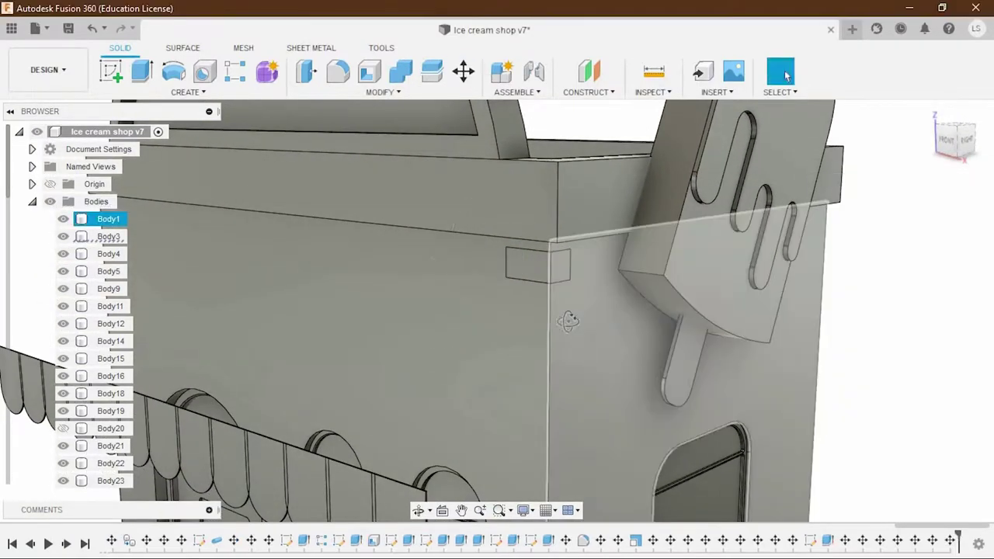
pyautogui.scroll(5, 555, 287)
pyautogui.scroll(3, 564, 261)
pyautogui.keyDown('shift'); pyautogui.moveTo(565, 261); pyautogui.dragTo(571, 262, button='middle'); pyautogui.keyUp('shift')
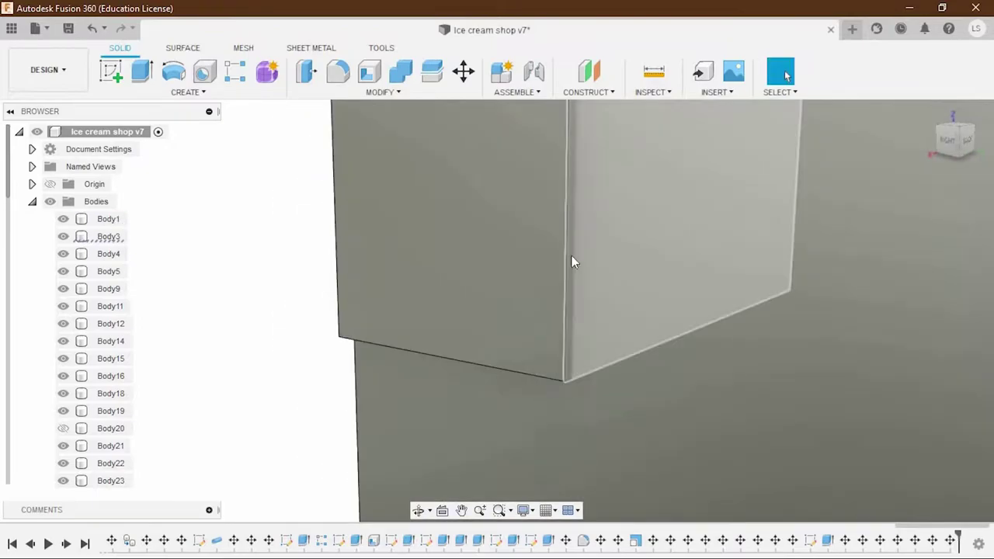
pyautogui.scroll(-3, 571, 262)
pyautogui.keyDown('shift'); pyautogui.moveTo(582, 303); pyautogui.dragTo(590, 257, button='middle'); pyautogui.keyUp('shift')
pyautogui.press('m')
pyautogui.moveTo(591, 250); pyautogui.dragTo(621, 245)
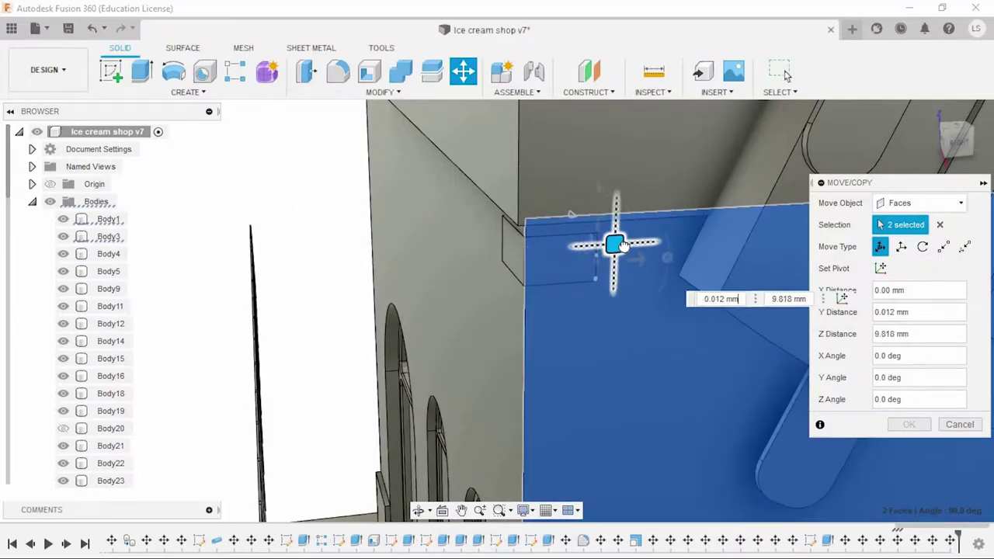
pyautogui.scroll(-3, 682, 335)
pyautogui.scroll(3, 681, 335)
pyautogui.click(909, 424)
# Select the corner block body Body48 in the browser.
pyautogui.scroll(-5, 890, 412)
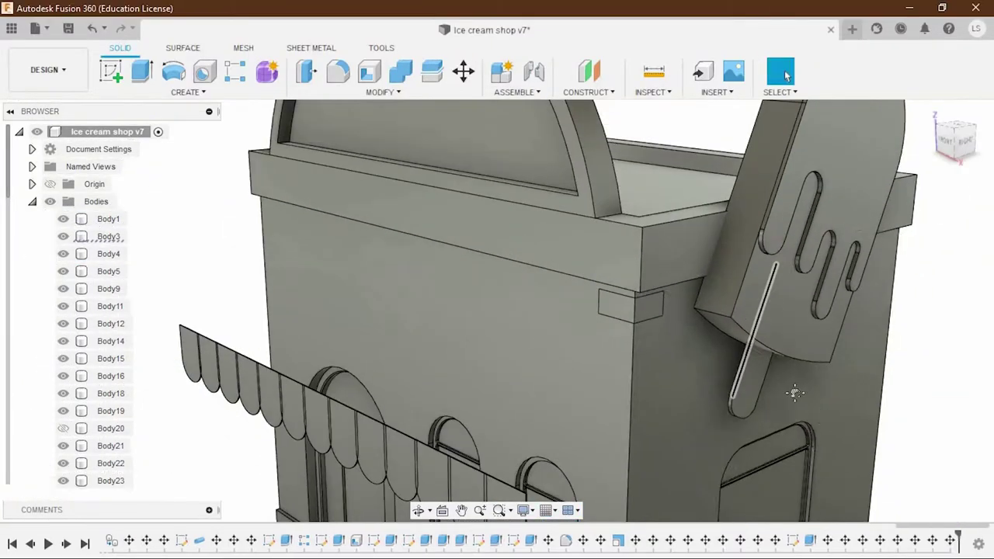
pyautogui.scroll(2, 889, 412)
pyautogui.scroll(-2, 630, 325)
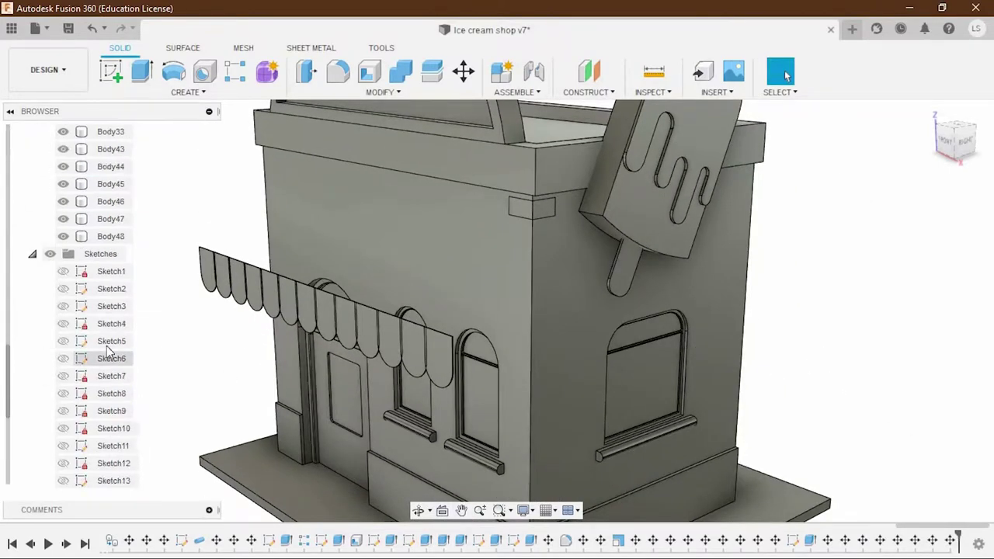
pyautogui.click(109, 236)
pyautogui.scroll(3, 534, 204)
# Paste a copy of the corner quoin block and move it about -21 mm below the first.
pyautogui.hotkey('ctrl', 'c')
pyautogui.hotkey('ctrl', 'v')
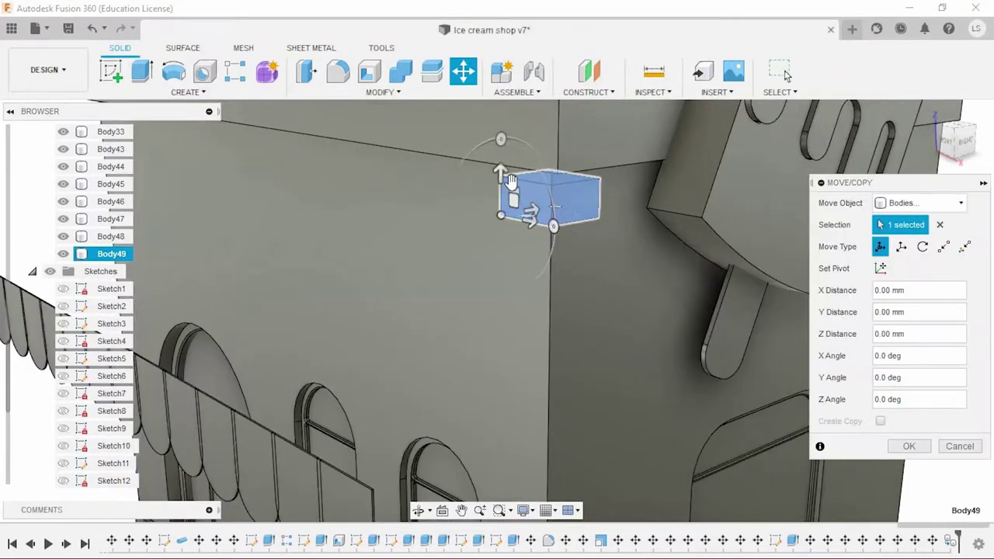
pyautogui.moveTo(501, 186); pyautogui.dragTo(500, 230)
pyautogui.click(954, 149)
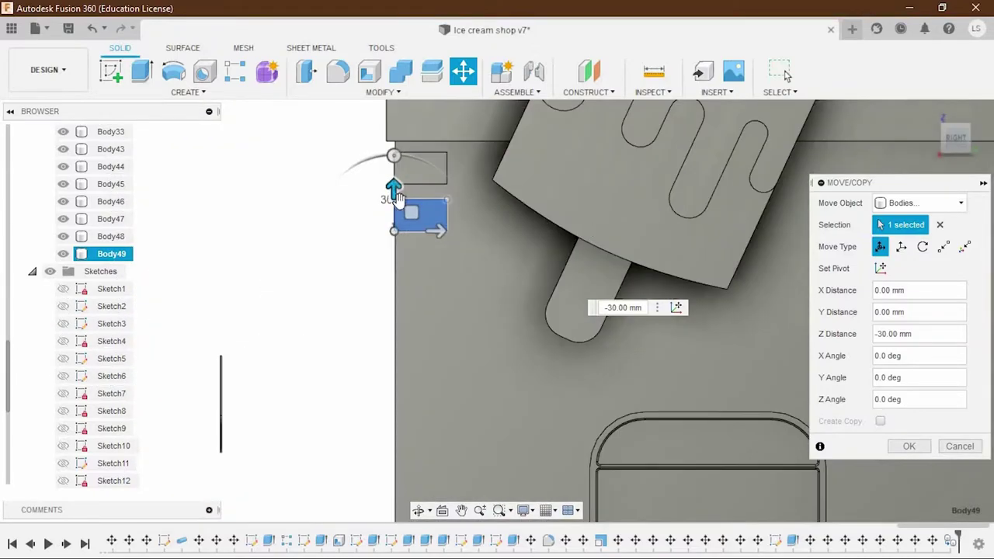
pyautogui.scroll(4, 388, 226)
pyautogui.moveTo(378, 247)
pyautogui.mouseDown()
pyautogui.moveTo(376, 230)
pyautogui.moveTo(374, 247)
pyautogui.mouseUp()
pyautogui.scroll(3, 377, 230)
pyautogui.click(907, 448)
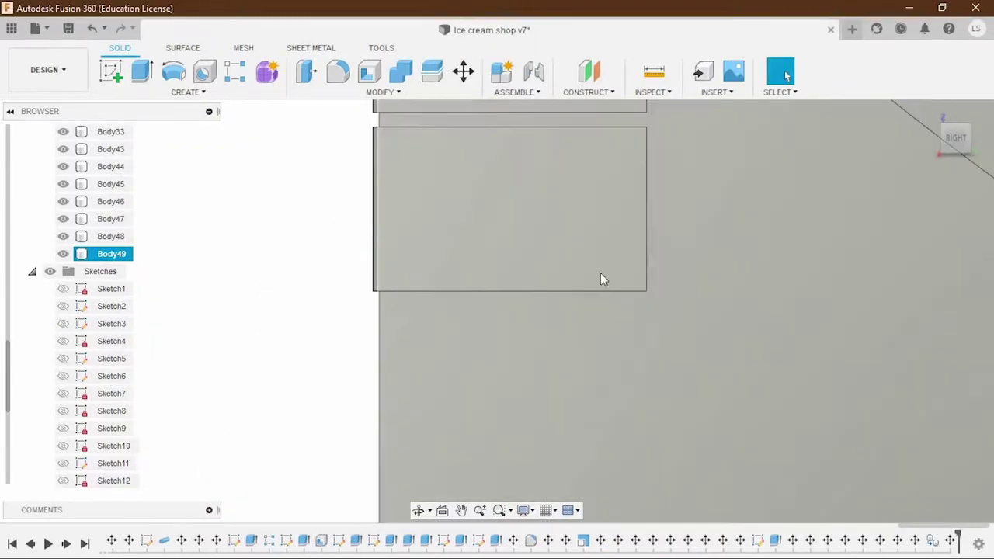
# Shift one corner panel face slightly to reshape the panel.
pyautogui.moveTo(600, 272)
pyautogui.keyDown('shift'); pyautogui.mouseDown(button='middle')
pyautogui.moveTo(703, 192)
pyautogui.moveTo(700, 165)
pyautogui.moveTo(467, 74)
pyautogui.mouseUp(button='middle'); pyautogui.keyUp('shift')
pyautogui.click(700, 166)
pyautogui.click(467, 74)
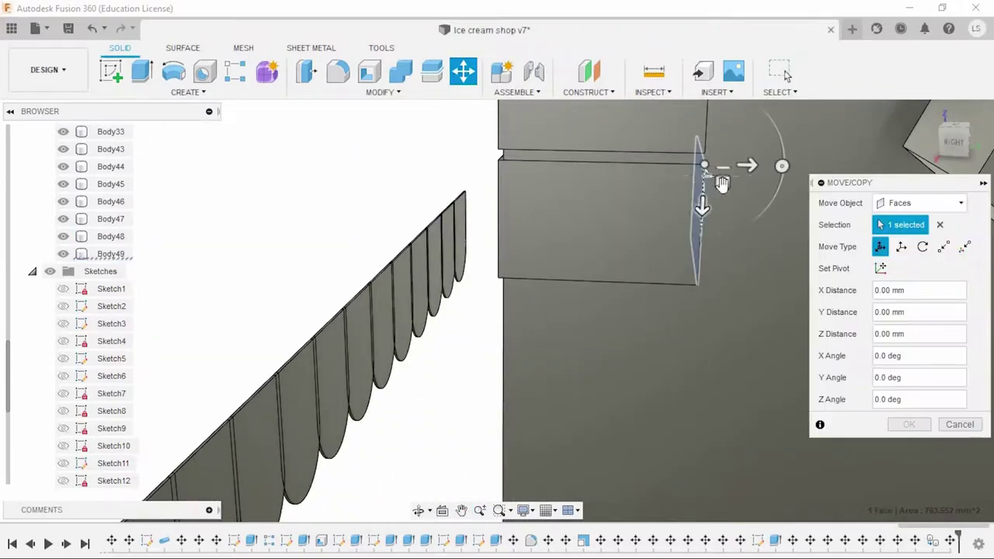
pyautogui.moveTo(650, 181); pyautogui.dragTo(639, 178)
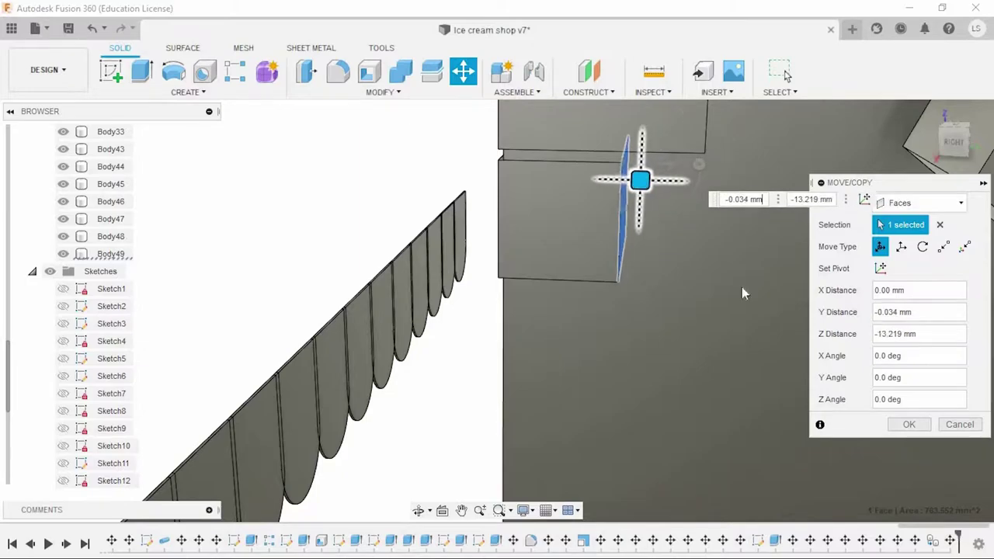
pyautogui.press('Return')
# Pull the panel's small end face into line, then review the whole shop.
pyautogui.moveTo(572, 295)
pyautogui.keyDown('shift'); pyautogui.mouseDown(button='middle')
pyautogui.moveTo(472, 236)
pyautogui.moveTo(517, 268)
pyautogui.mouseUp(button='middle'); pyautogui.keyUp('shift')
pyautogui.click(459, 223)
pyautogui.press('m')
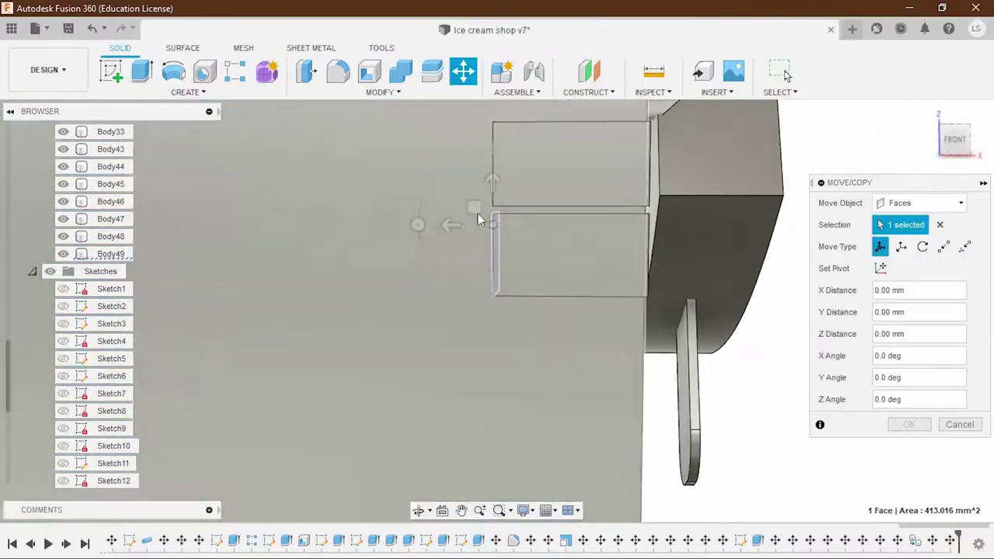
pyautogui.moveTo(478, 214); pyautogui.dragTo(549, 215)
pyautogui.click(908, 425)
pyautogui.moveTo(769, 391)
pyautogui.keyDown('shift'); pyautogui.mouseDown(button='middle')
pyautogui.moveTo(655, 405)
pyautogui.moveTo(666, 448)
pyautogui.mouseUp(button='middle'); pyautogui.keyUp('shift')
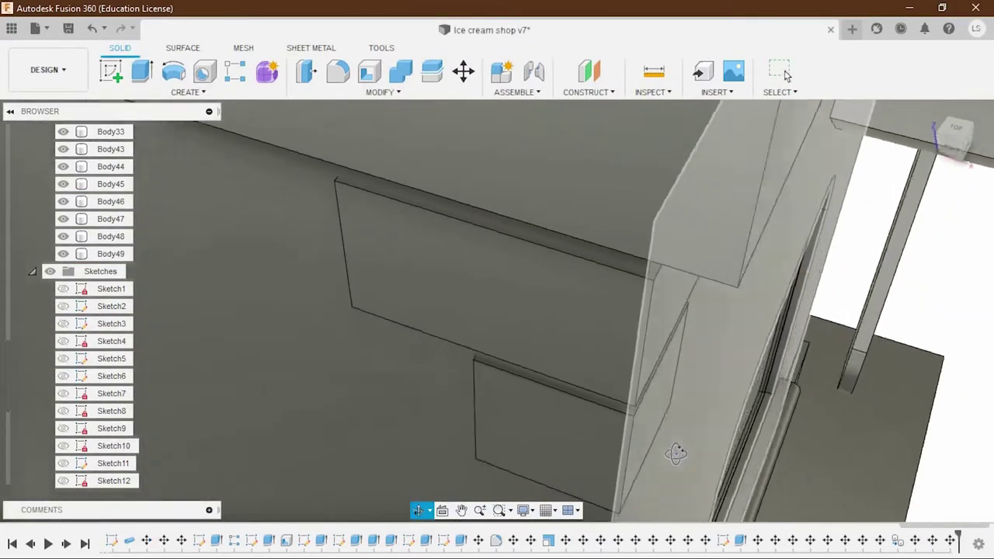
pyautogui.keyDown('shift'); pyautogui.moveTo(982, 364); pyautogui.dragTo(623, 164, button='middle'); pyautogui.keyUp('shift')
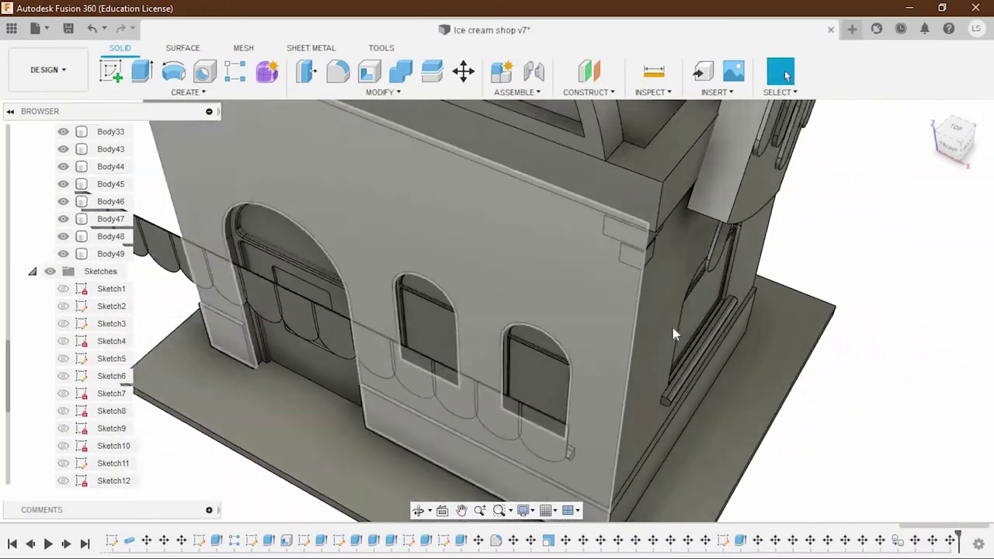
pyautogui.scroll(2, 624, 164)
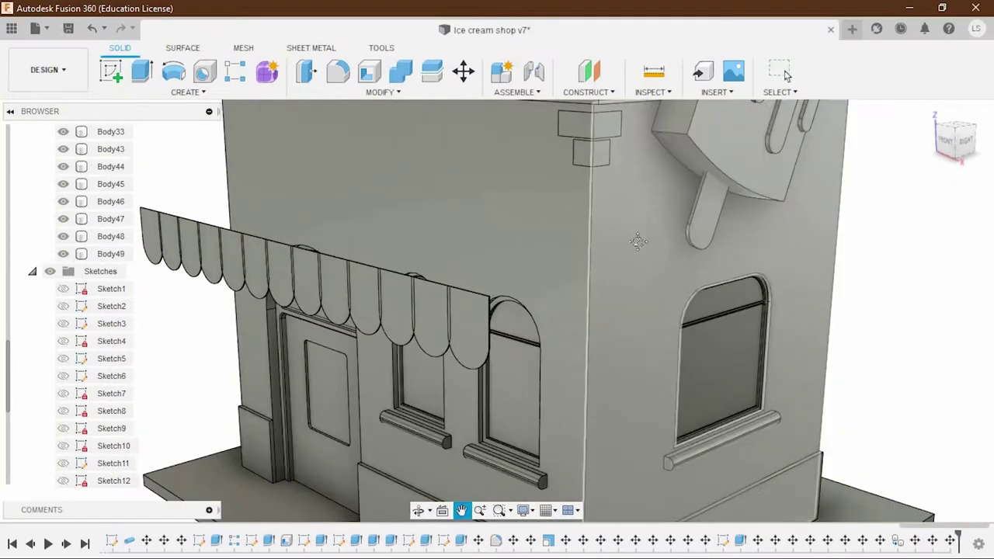
pyautogui.scroll(3, 630, 221)
pyautogui.scroll(2, 620, 250)
# Save the design as v8 and nudge both quoin blocks slightly along the height.
pyautogui.hotkey('ctrl', 's')
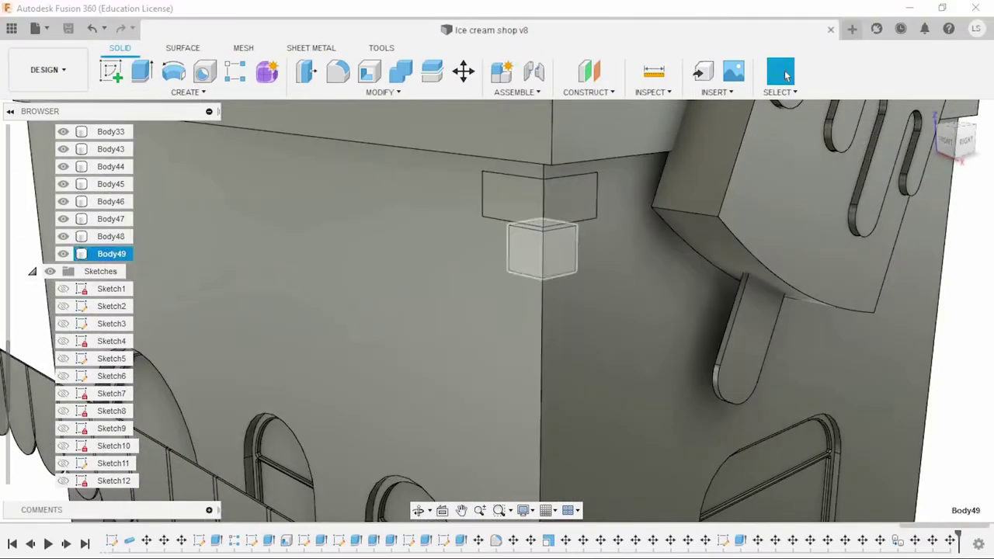
pyautogui.click(542, 250)
pyautogui.keyDown('ctrl'); pyautogui.click(540, 190); pyautogui.keyUp('ctrl')
pyautogui.press('m')
pyautogui.click(966, 143)
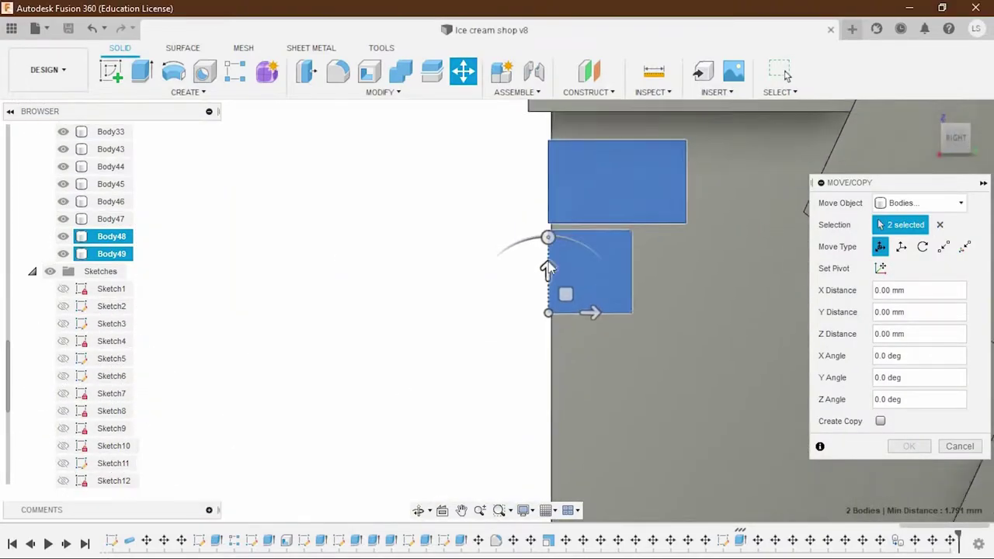
pyautogui.moveTo(497, 322); pyautogui.dragTo(509, 310)
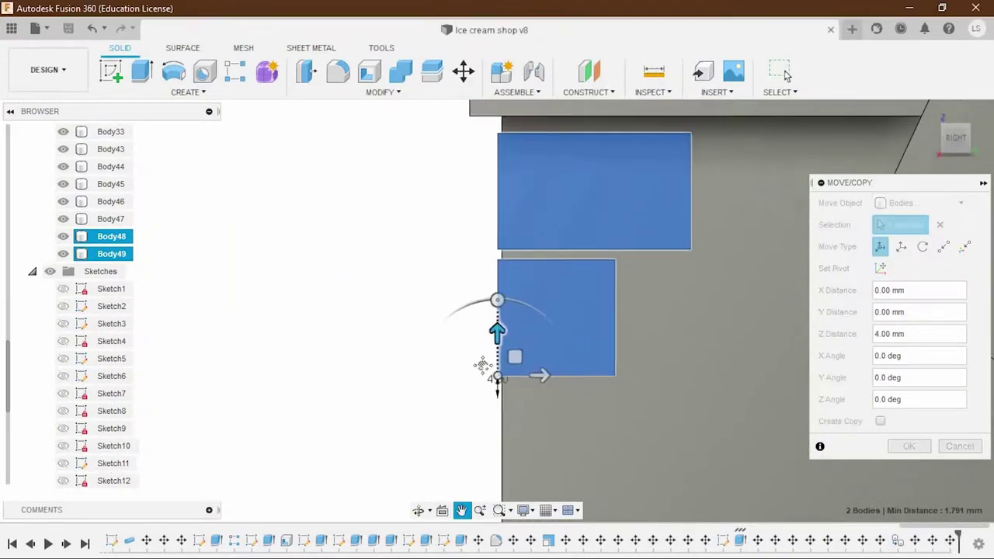
# Start a rectangular pattern of the lower quoin block along the corner edge.
pyautogui.click(120, 249)
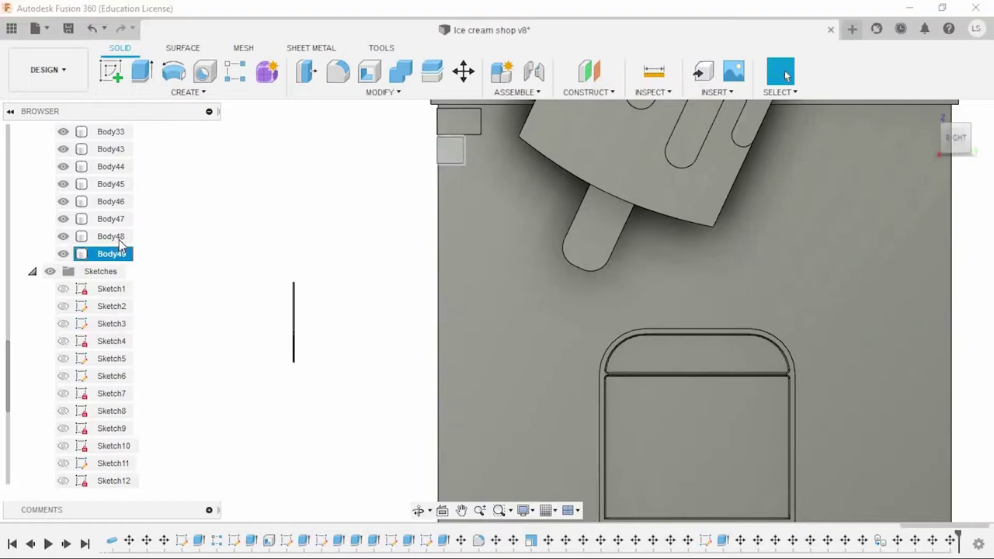
pyautogui.click(183, 92)
pyautogui.click(264, 412)
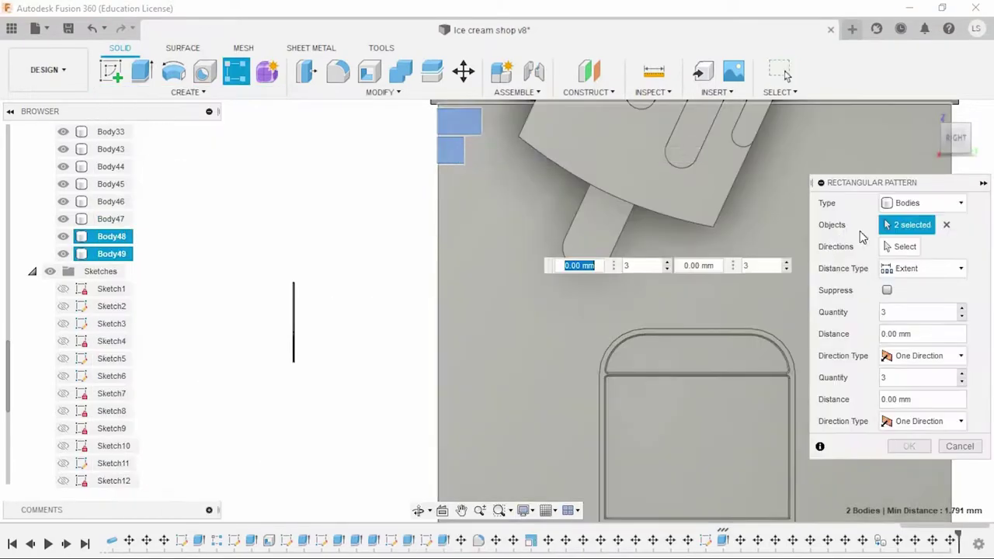
pyautogui.click(454, 160)
pyautogui.moveTo(470, 389); pyautogui.dragTo(459, 435)
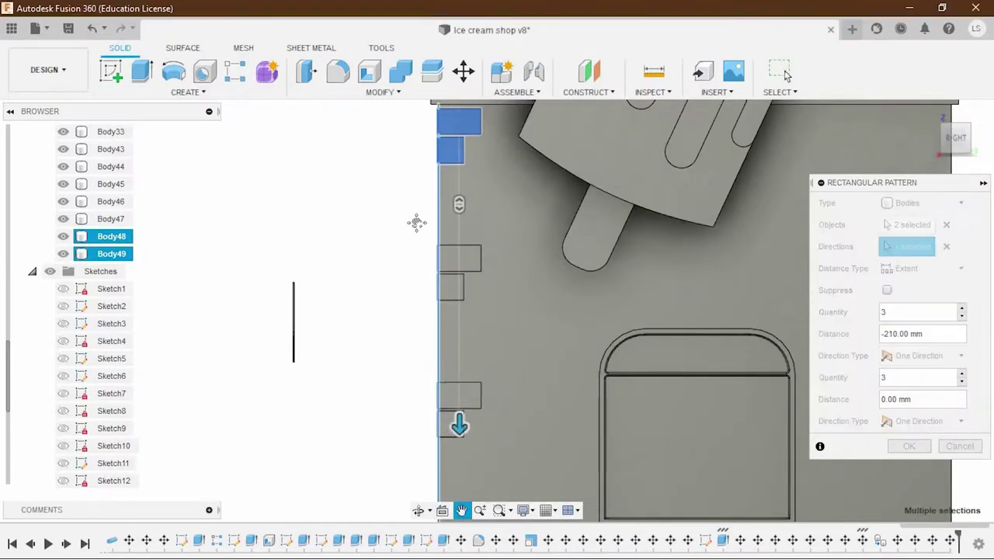
pyautogui.scroll(3, 474, 233)
pyautogui.scroll(2, 489, 210)
# Extend the trial pattern to about -353 mm down the corner and commit it.
pyautogui.moveTo(495, 203); pyautogui.dragTo(499, 355)
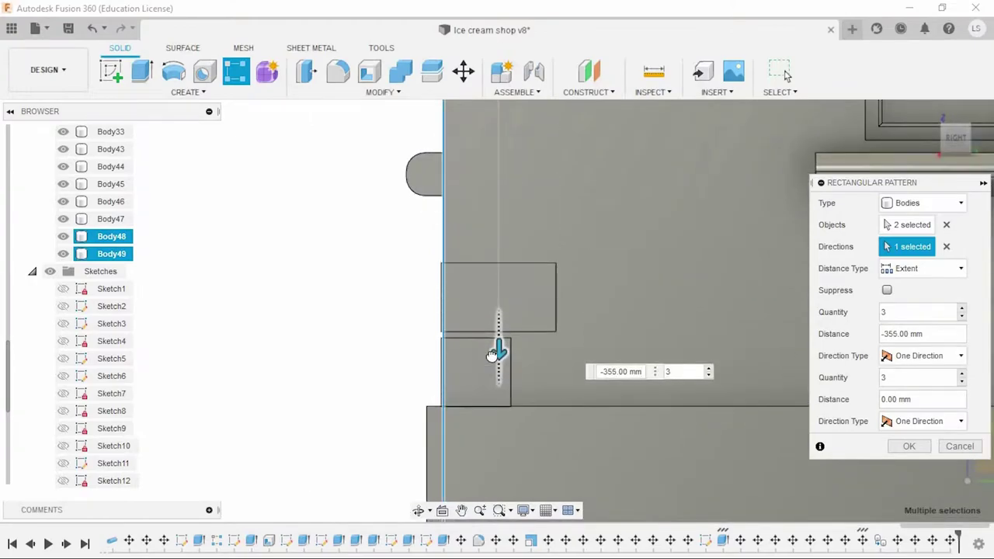
pyautogui.scroll(2, 506, 304)
pyautogui.scroll(2, 506, 311)
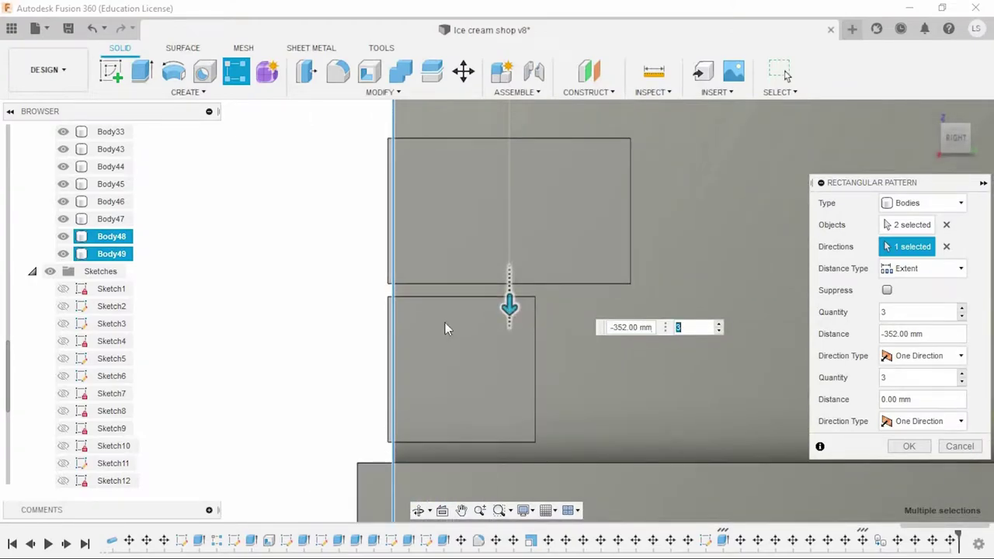
pyautogui.scroll(-3, 445, 327)
pyautogui.scroll(-2, 588, 293)
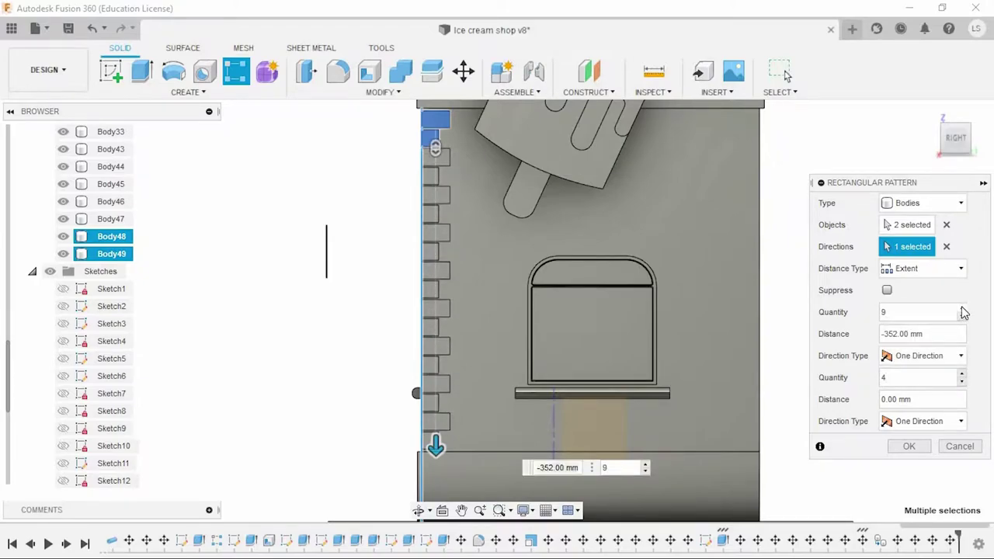
pyautogui.scroll(3, 438, 179)
pyautogui.scroll(-2, 364, 213)
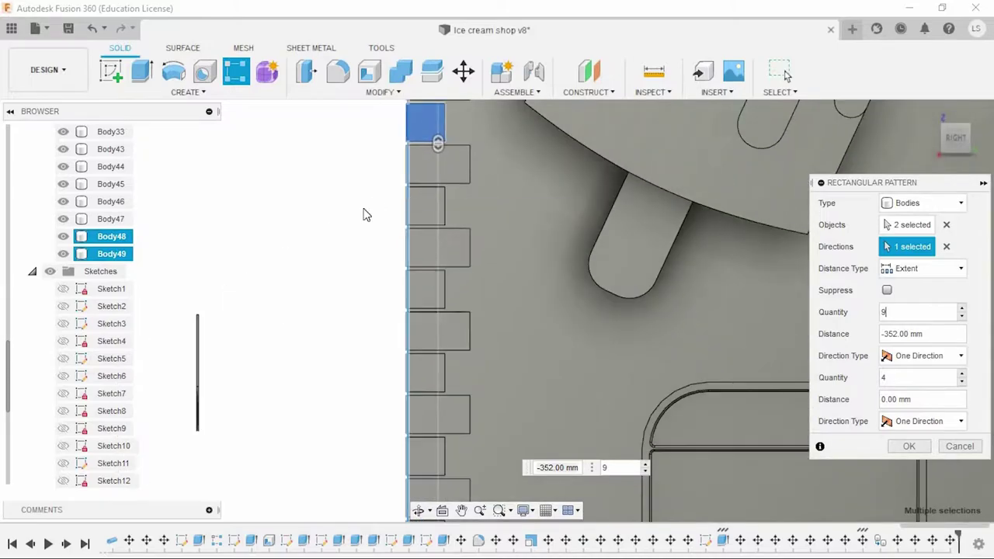
pyautogui.scroll(-2, 341, 259)
pyautogui.keyDown('shift'); pyautogui.moveTo(342, 259); pyautogui.dragTo(435, 273, button='middle'); pyautogui.keyUp('shift')
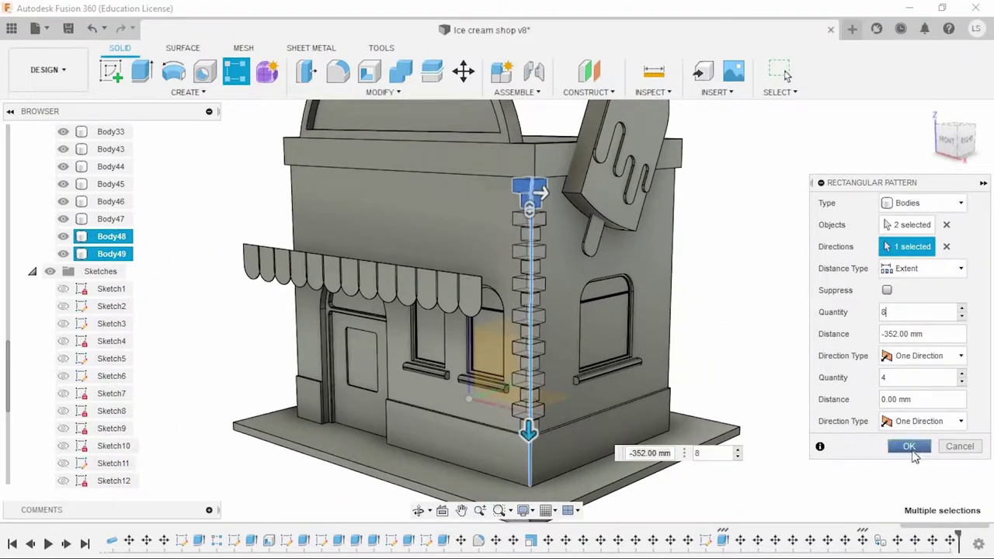
pyautogui.click(911, 452)
# Undo the trial pattern and move Body49 to Z -4 mm.
pyautogui.moveTo(728, 372)
pyautogui.keyDown('shift'); pyautogui.mouseDown(button='middle')
pyautogui.moveTo(706, 300)
pyautogui.moveTo(606, 195)
pyautogui.mouseUp(button='middle'); pyautogui.keyUp('shift')
pyautogui.scroll(3, 605, 192)
pyautogui.scroll(2, 506, 175)
pyautogui.hotkey('ctrl', 'z')
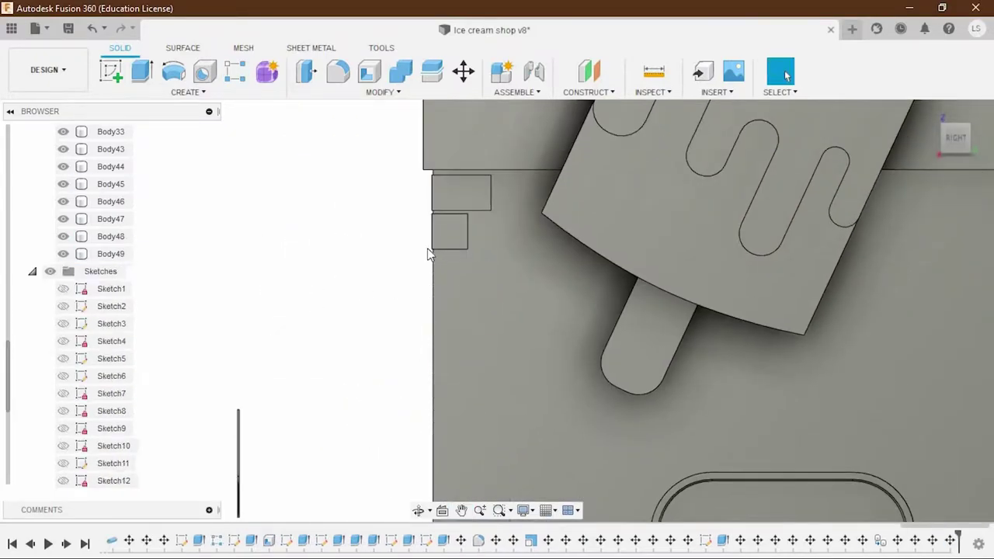
pyautogui.click(111, 254)
pyautogui.press('m')
pyautogui.scroll(2, 444, 248)
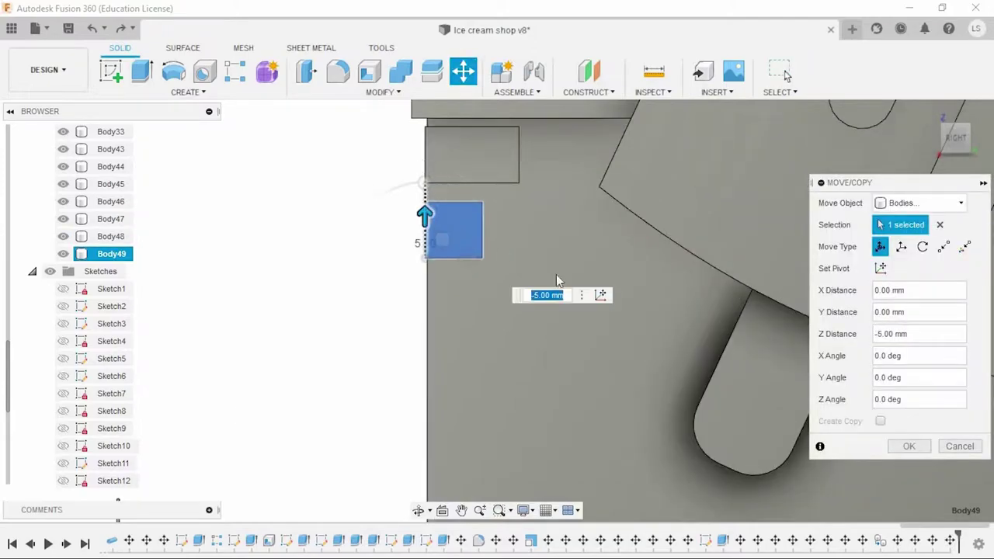
pyautogui.scroll(1, 497, 256)
pyautogui.scroll(1, 435, 237)
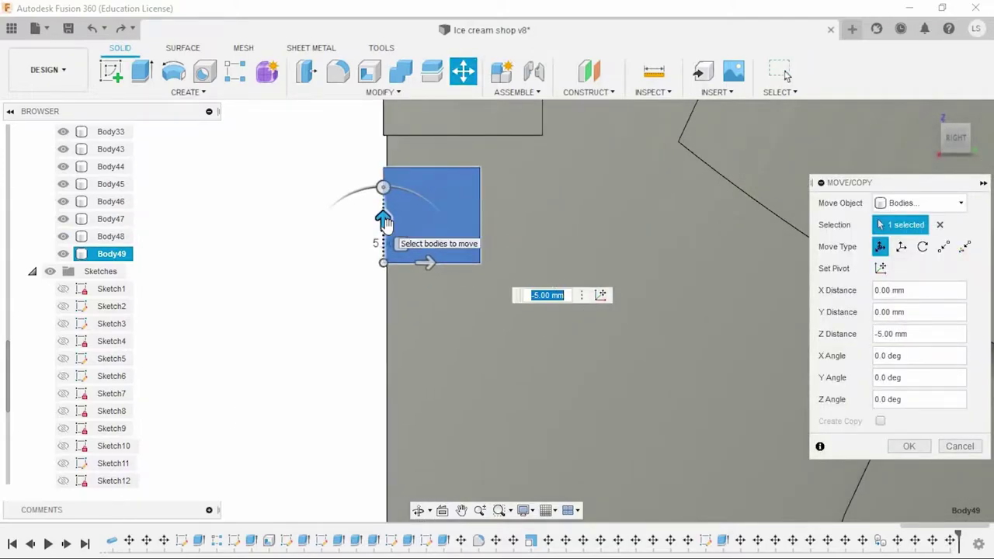
pyautogui.write('-4')
pyautogui.scroll(-2, 385, 221)
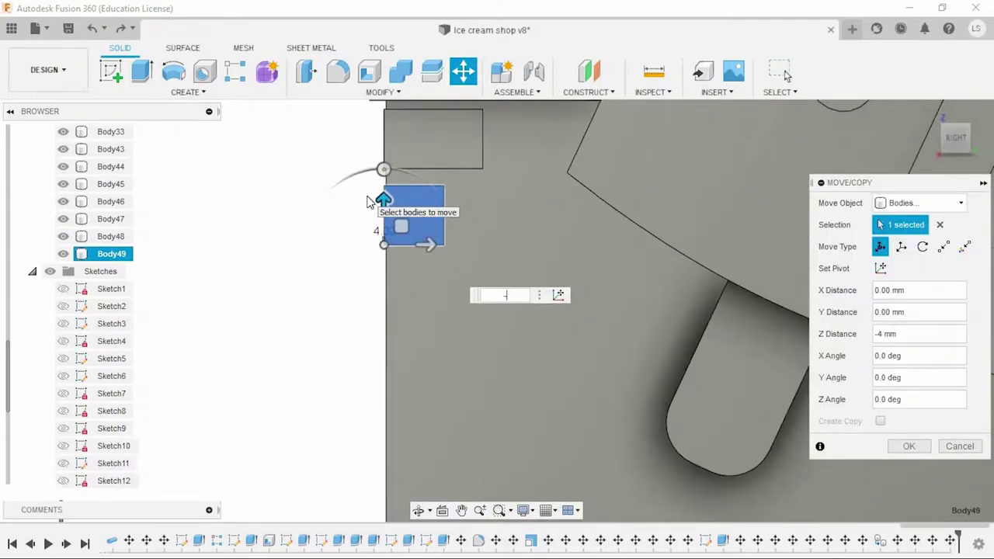
pyautogui.press('Return')
# Pattern Body48 and Body49 8 times over -350 mm along the corner edge.
pyautogui.click(110, 254)
pyautogui.keyDown('ctrl'); pyautogui.click(122, 237); pyautogui.keyUp('ctrl')
pyautogui.click(187, 92)
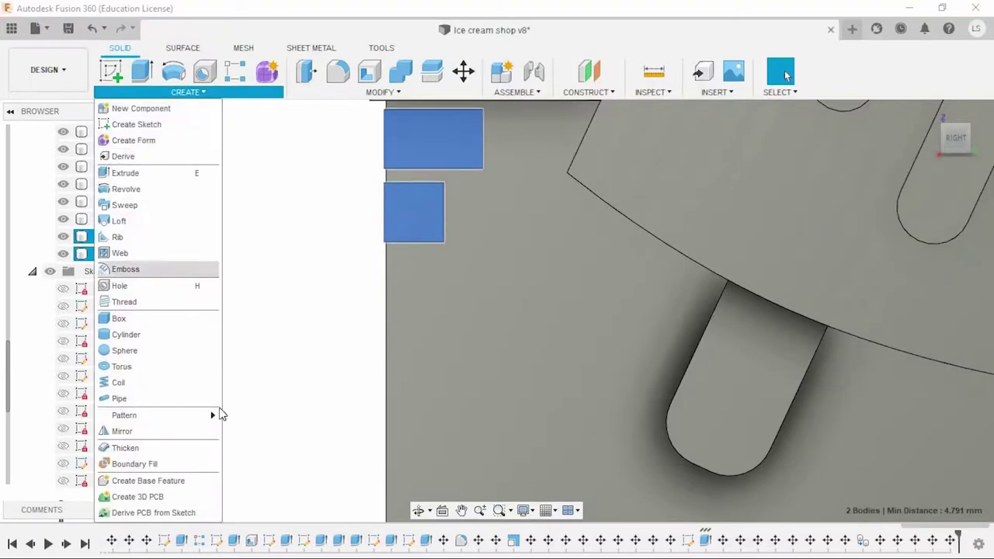
pyautogui.moveTo(155, 415)
pyautogui.click(264, 415)
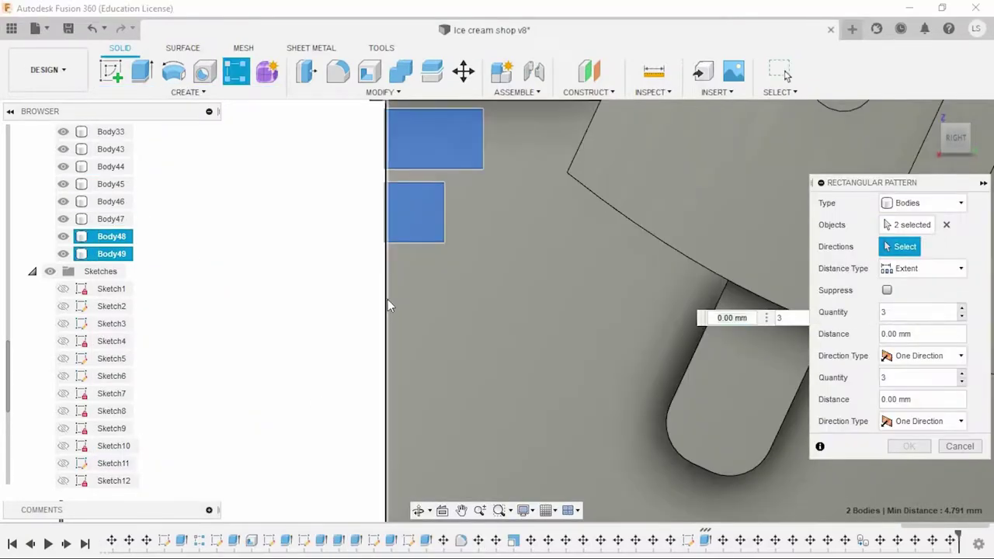
pyautogui.scroll(-3, 388, 305)
pyautogui.click(397, 287)
pyautogui.scroll(5, 381, 283)
pyautogui.moveTo(445, 156); pyautogui.dragTo(462, 308)
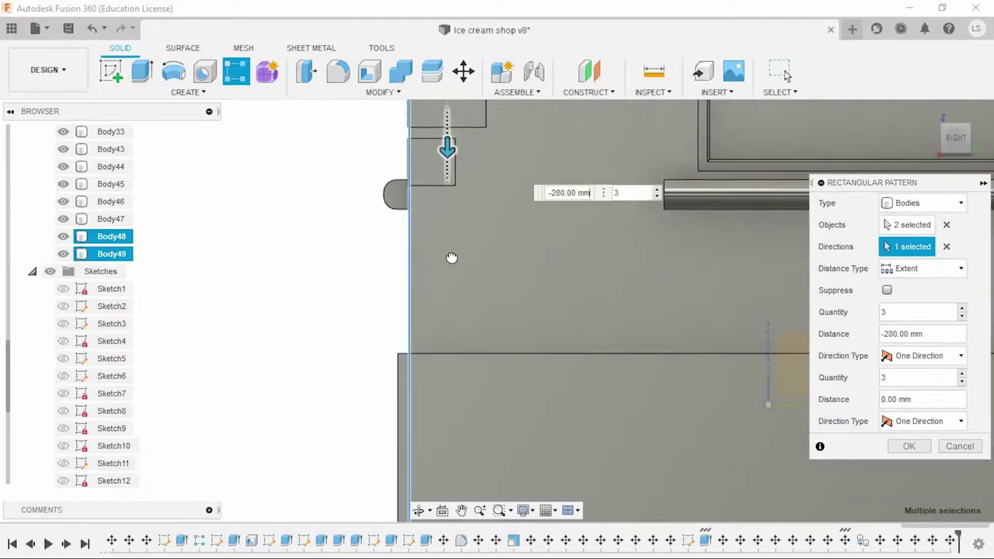
pyautogui.scroll(3, 440, 328)
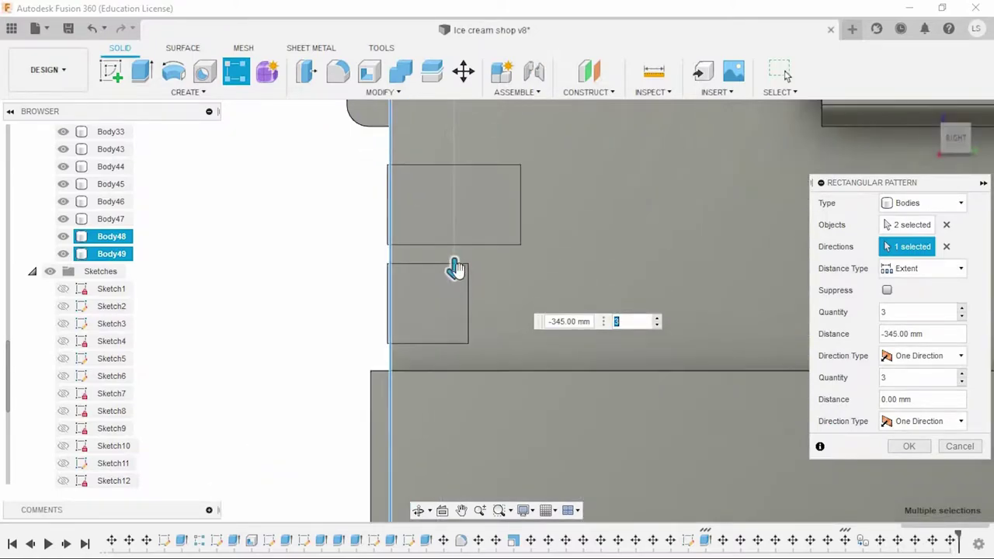
pyautogui.scroll(-2, 454, 288)
pyautogui.scroll(-2, 401, 279)
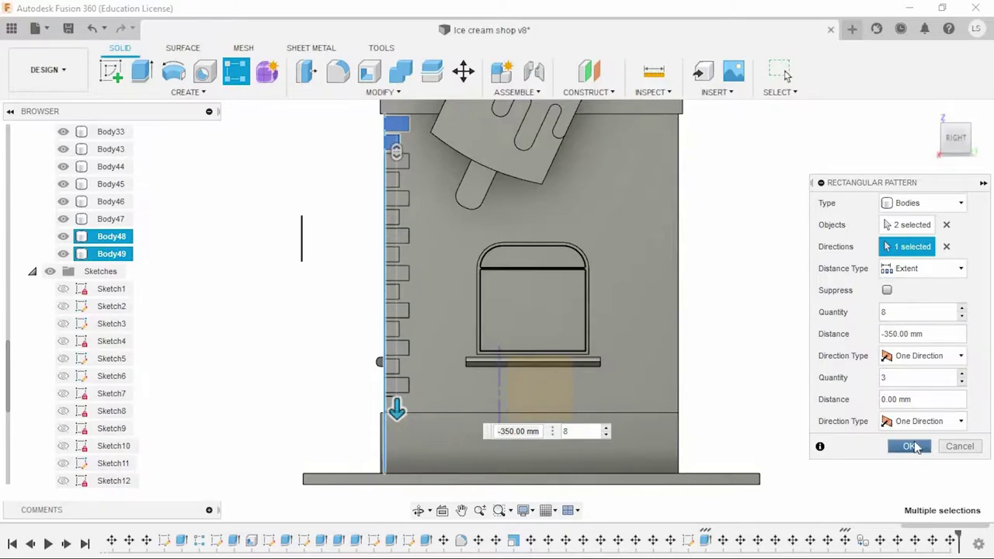
pyautogui.click(912, 447)
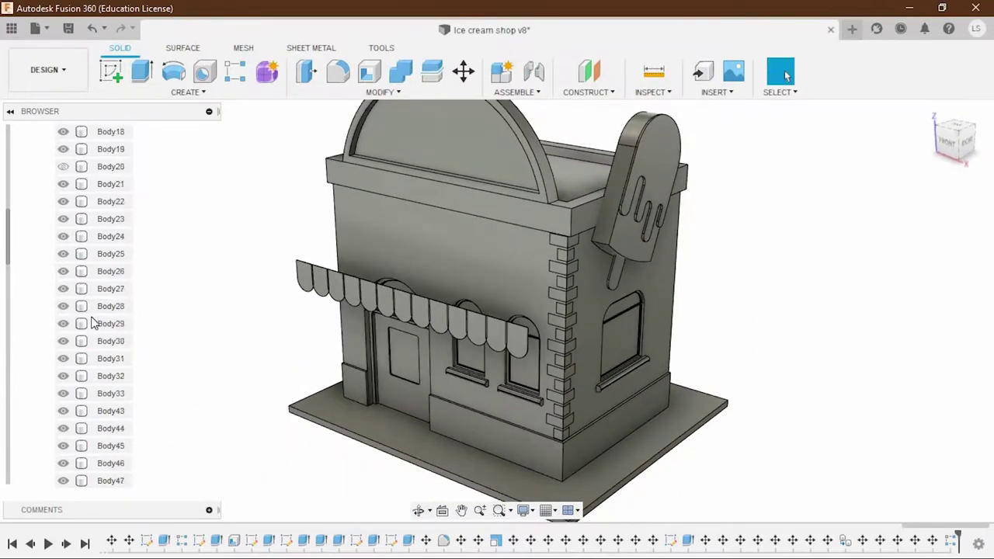
# Select the quoin column and create a new body group named Blocks.
pyautogui.click(65, 256)
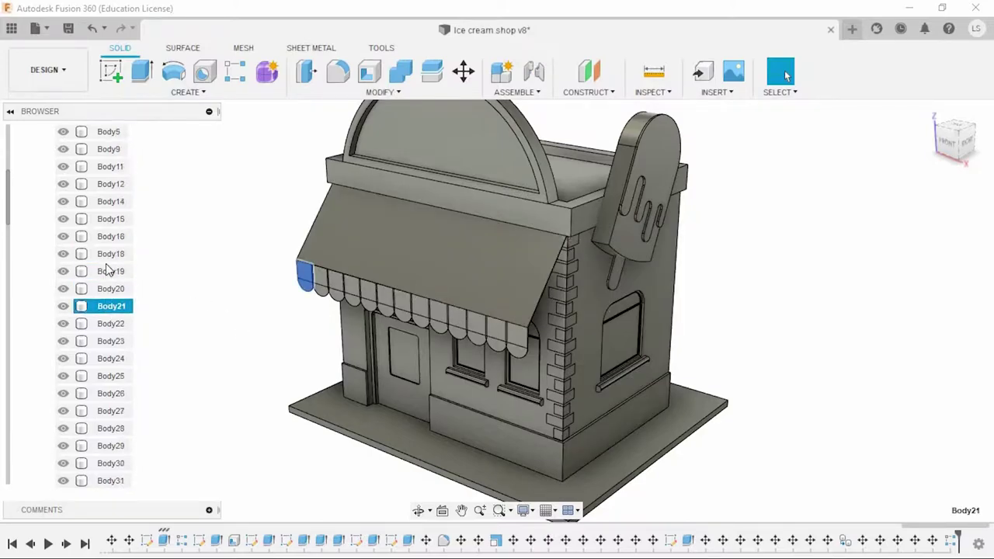
pyautogui.click(48, 289)
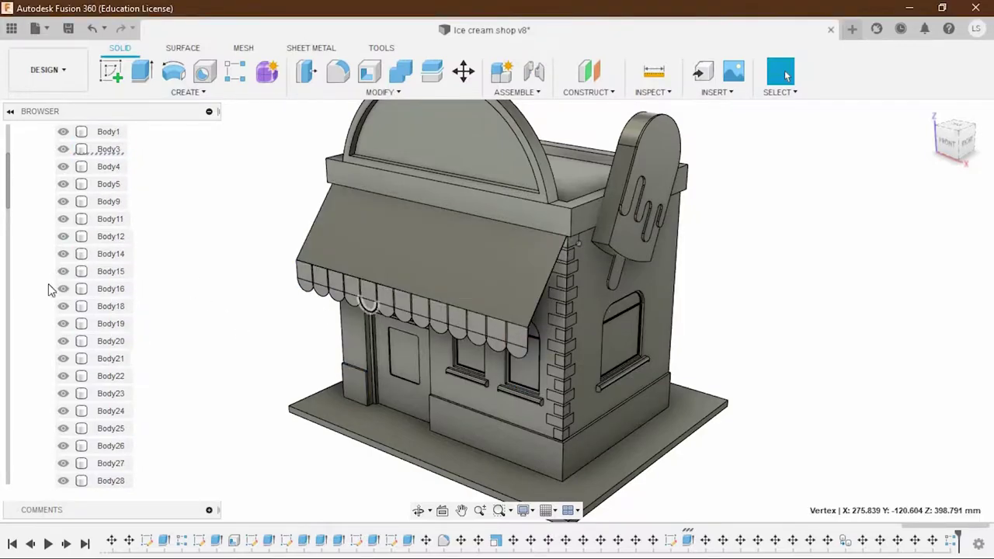
pyautogui.click(111, 273)
pyautogui.scroll(-3, 108, 326)
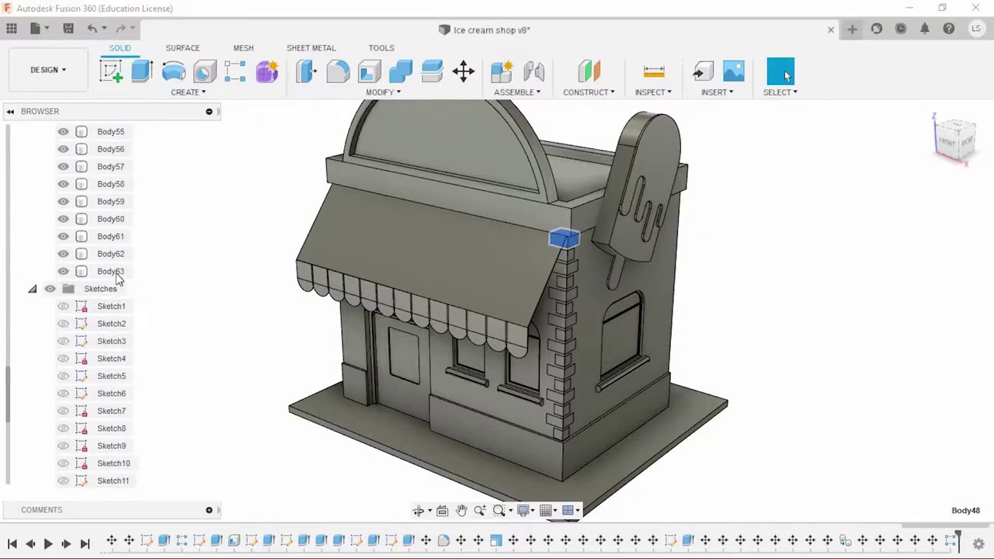
pyautogui.keyDown('shift'); pyautogui.click(115, 273); pyautogui.keyUp('shift')
pyautogui.scroll(5, 119, 360)
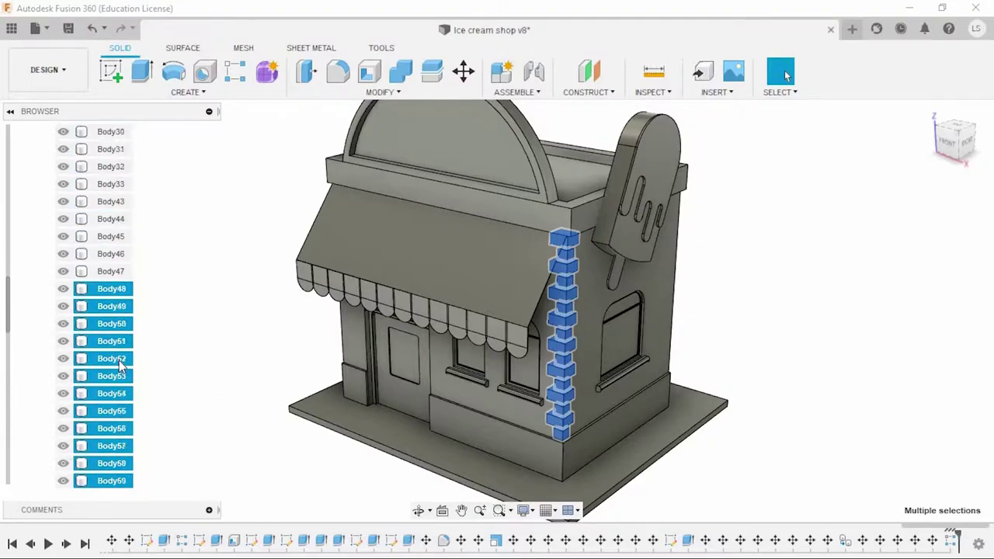
pyautogui.scroll(15, 117, 358)
pyautogui.scroll(5, 108, 256)
pyautogui.click(128, 189)
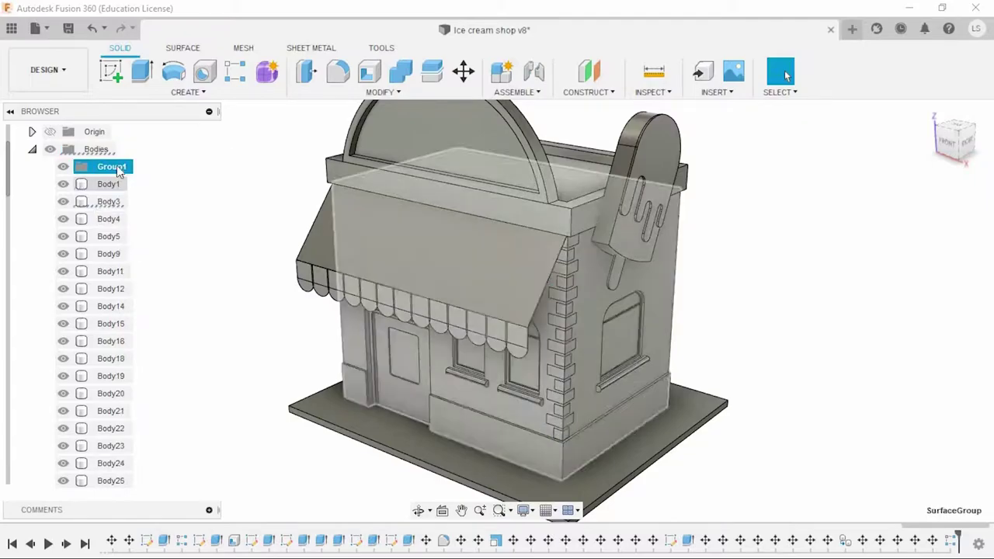
pyautogui.write('Blocks')
pyautogui.press('Return')
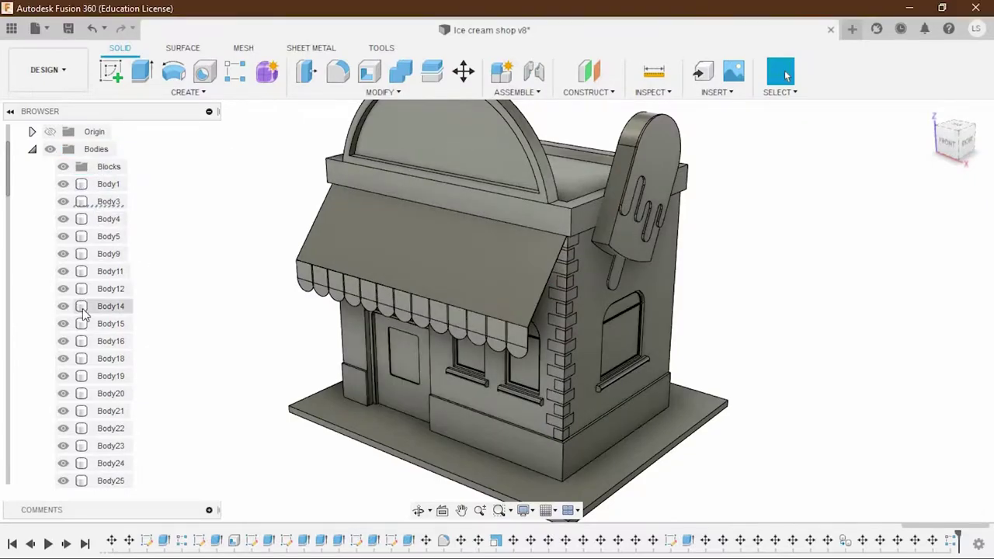
# Move Body48–Body63 into the Blocks group and expand it.
pyautogui.scroll(-5, 97, 295)
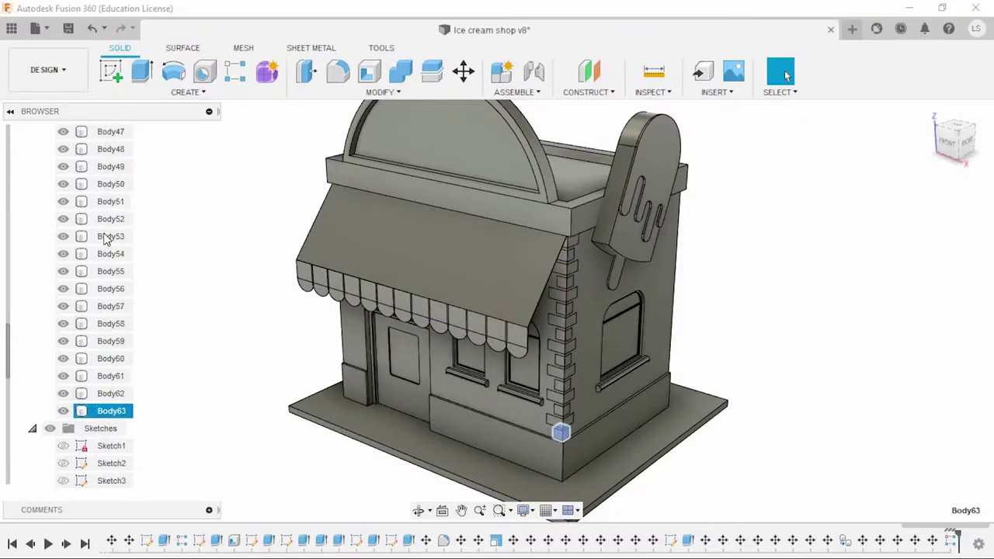
pyautogui.keyDown('shift'); pyautogui.click(118, 149); pyautogui.keyUp('shift')
pyautogui.scroll(3, 115, 202)
pyautogui.rightClick(116, 261)
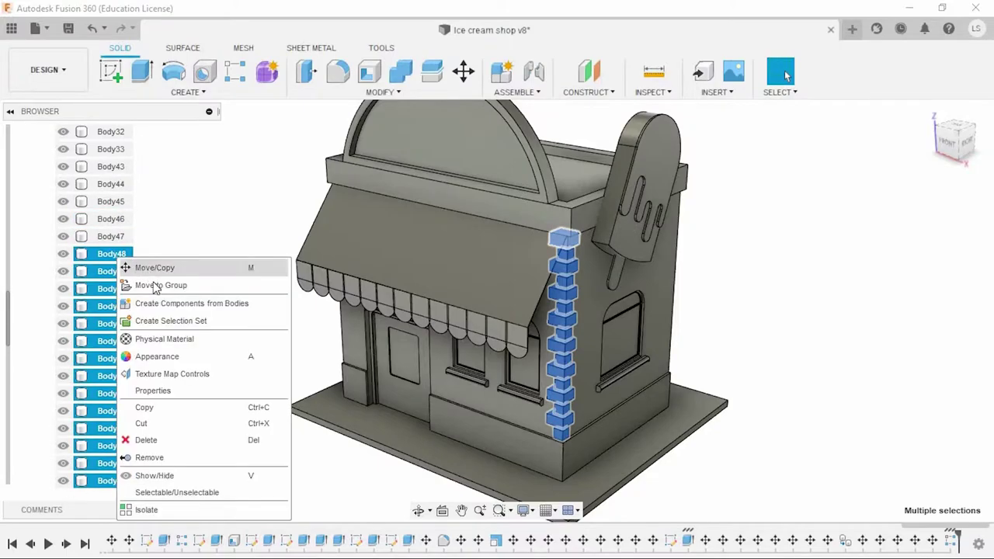
pyautogui.click(179, 285)
pyautogui.scroll(2, 122, 268)
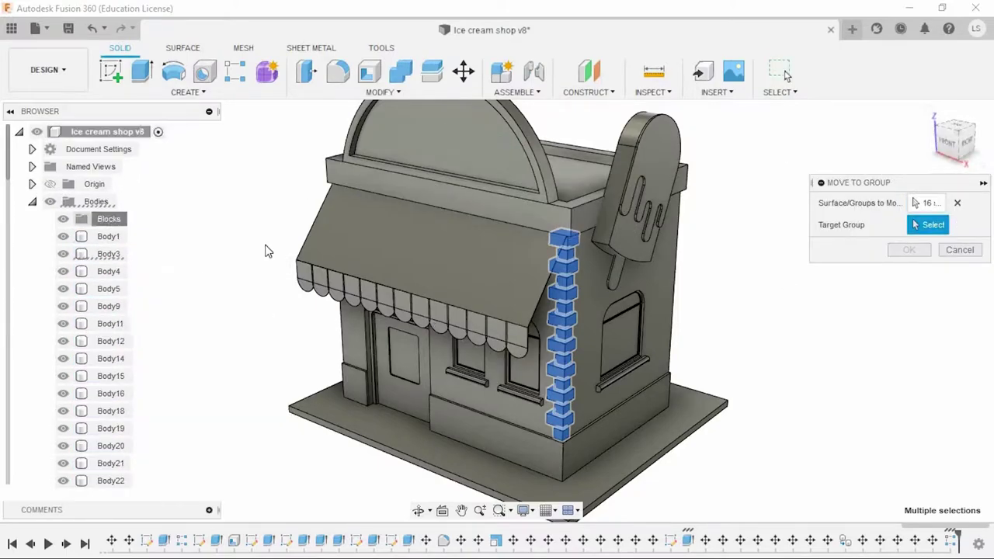
pyautogui.click(909, 249)
pyautogui.click(45, 219)
# Pick the left outer wall face and orbit to view the shop's left side.
pyautogui.scroll(-2, 147, 426)
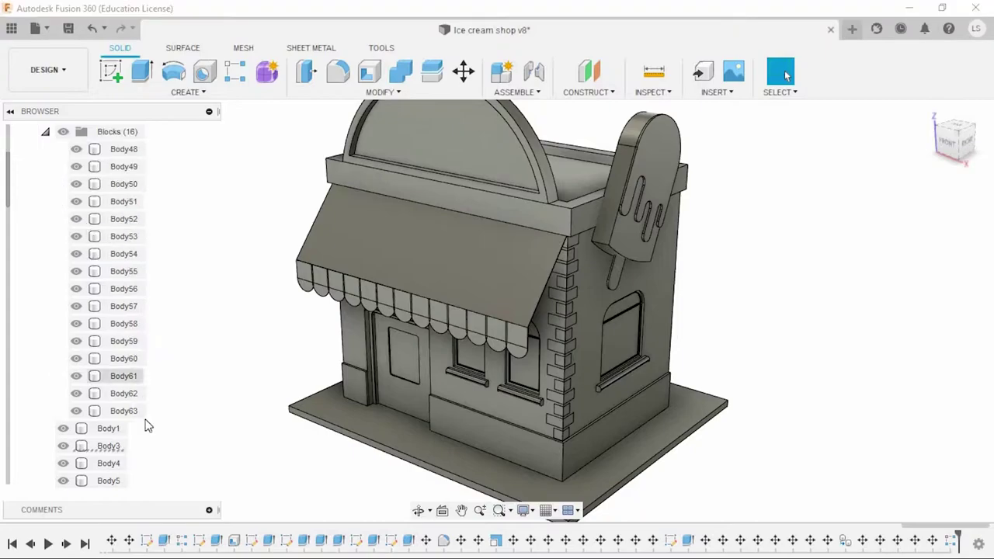
pyautogui.click(591, 285)
pyautogui.keyDown('shift'); pyautogui.moveTo(591, 285); pyautogui.dragTo(387, 382, button='middle'); pyautogui.keyUp('shift')
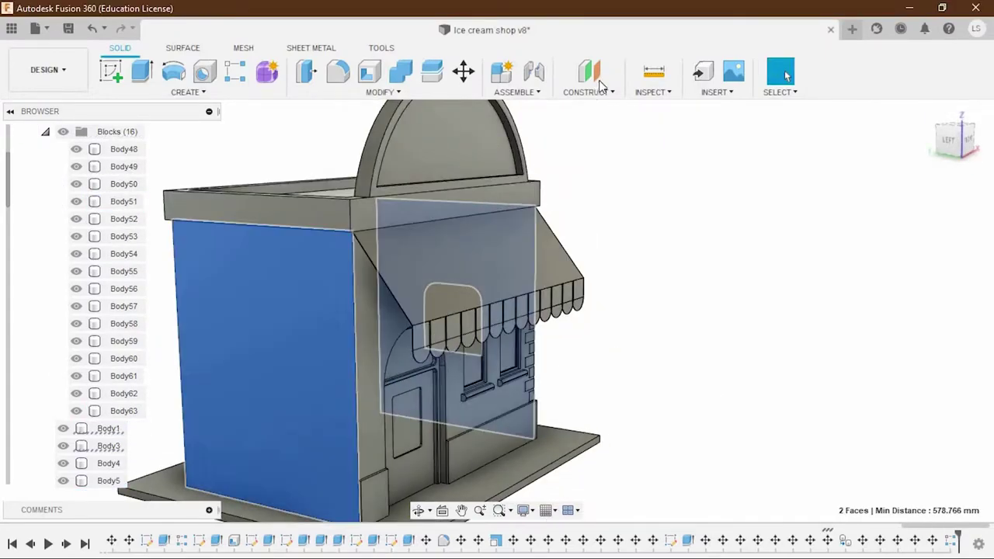
# Mirror quoin blocks Body48–Body63 across the mid plane onto the opposite front corner.
pyautogui.click(483, 302)
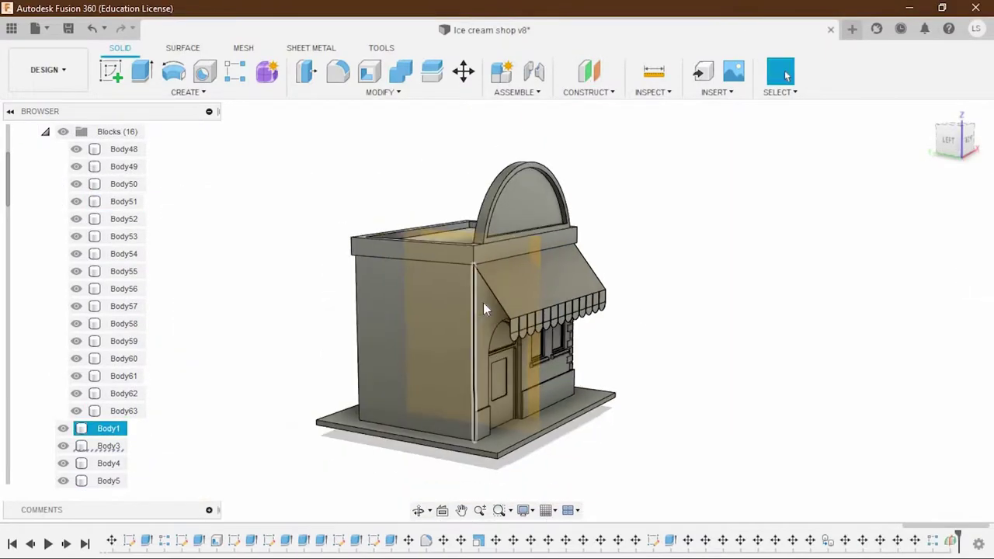
pyautogui.keyDown('shift'); pyautogui.moveTo(484, 302); pyautogui.dragTo(556, 334, button='middle'); pyautogui.keyUp('shift')
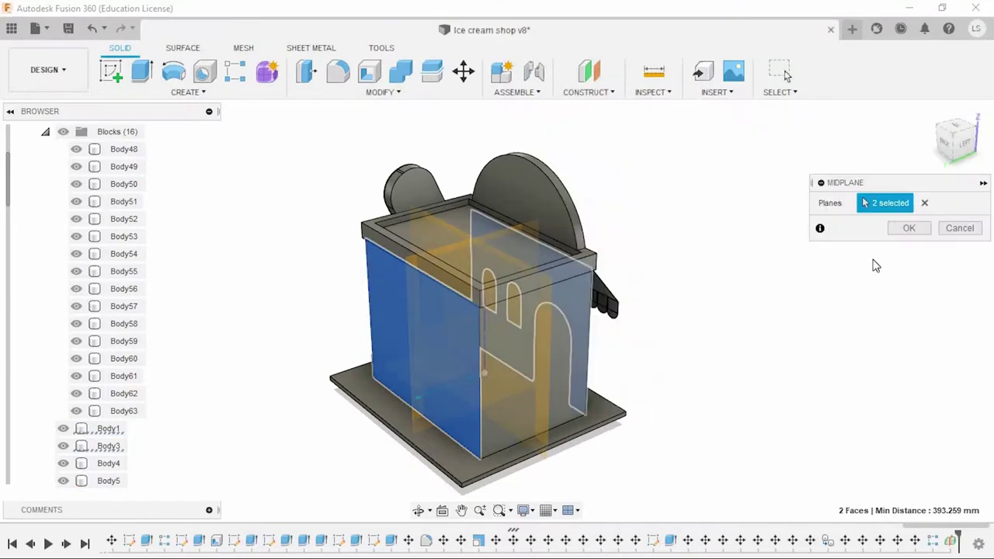
pyautogui.keyDown('shift'); pyautogui.moveTo(630, 303); pyautogui.dragTo(539, 297, button='middle'); pyautogui.keyUp('shift')
pyautogui.click(125, 411)
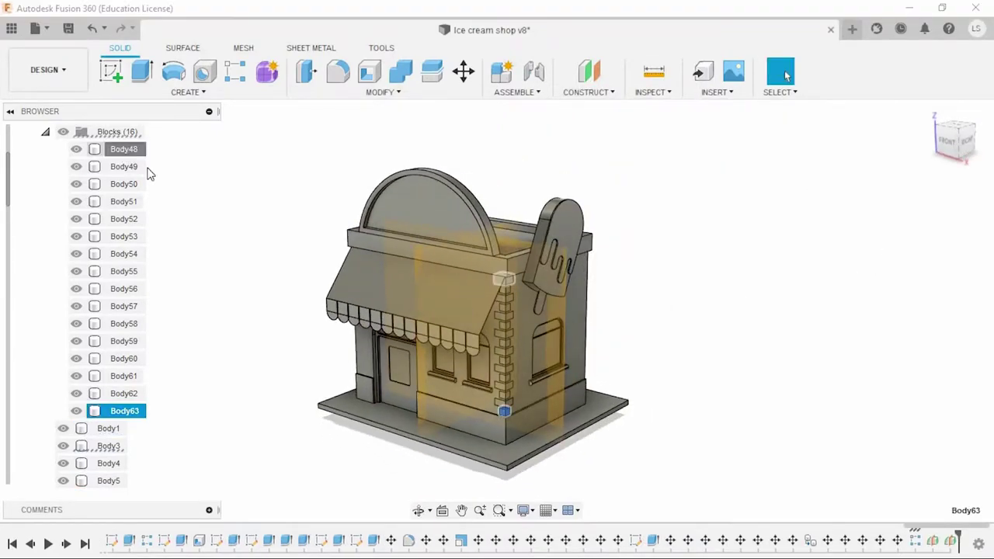
pyautogui.keyDown('shift'); pyautogui.click(152, 149); pyautogui.keyUp('shift')
pyautogui.click(187, 92)
pyautogui.click(165, 430)
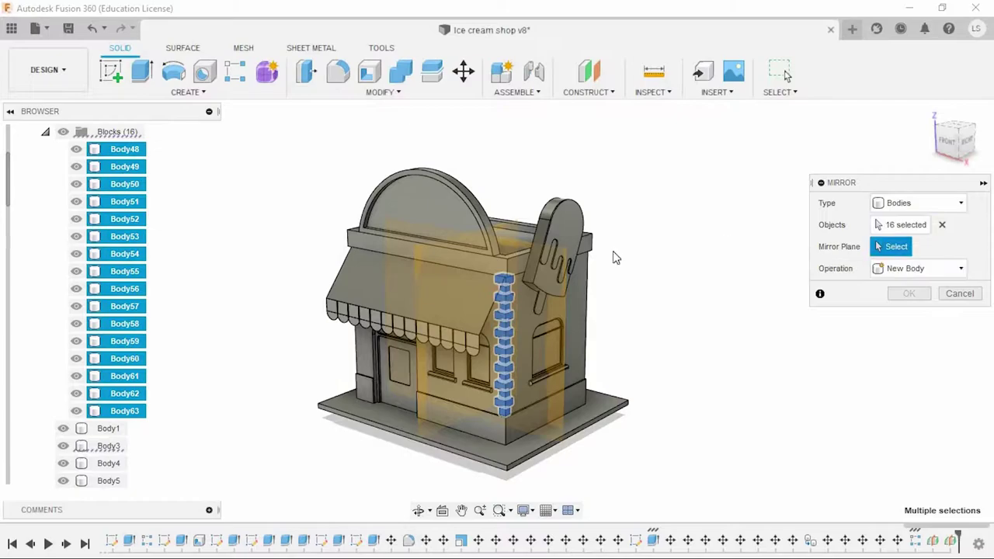
pyautogui.click(414, 268)
pyautogui.click(909, 294)
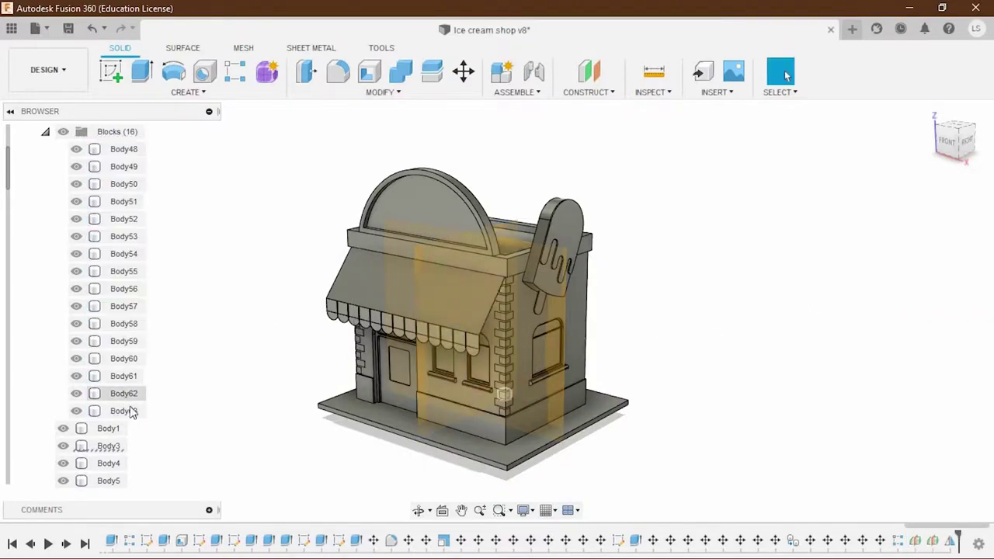
# Select mirrored blocks Body64–Body79 and choose Move to Group.
pyautogui.scroll(-5, 130, 412)
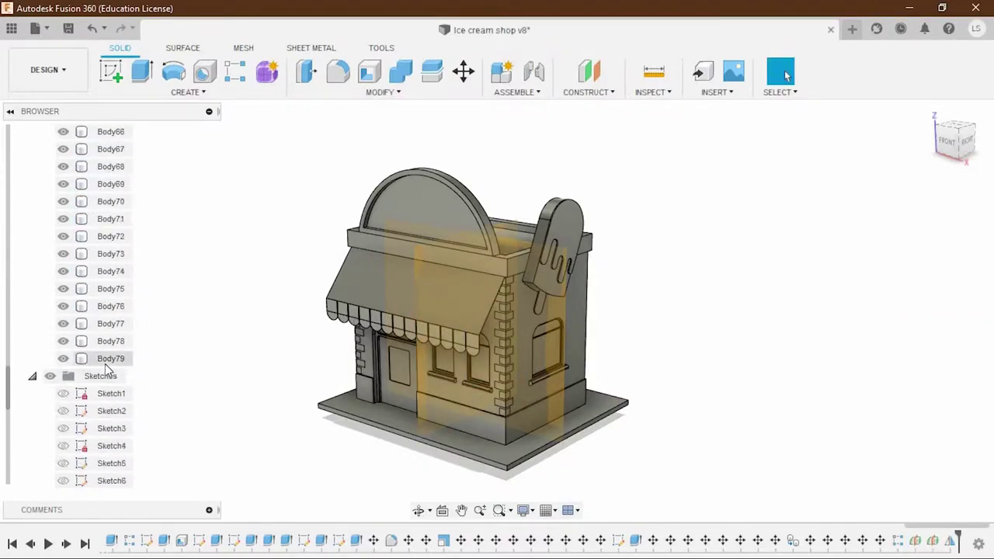
pyautogui.click(105, 362)
pyautogui.scroll(3, 109, 311)
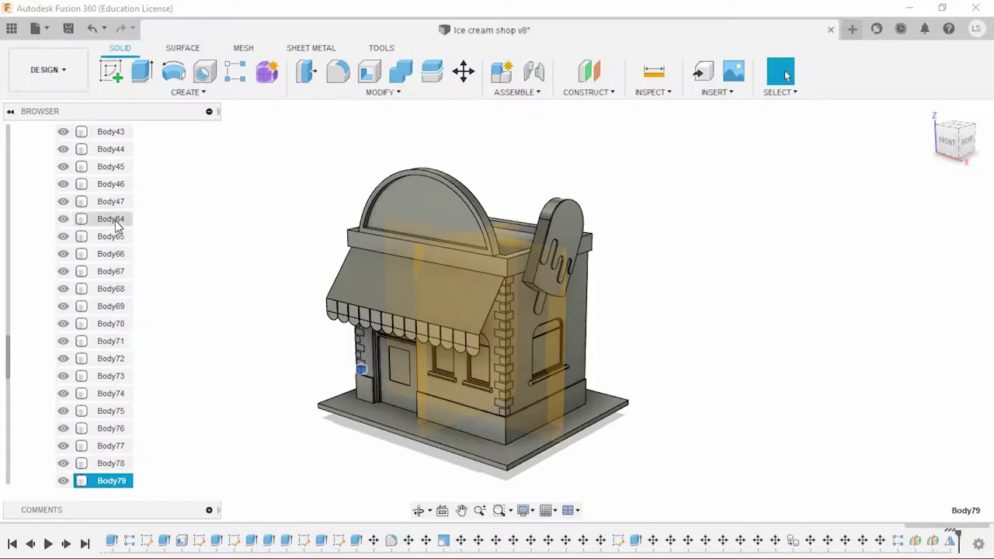
pyautogui.keyDown('shift'); pyautogui.click(115, 223); pyautogui.keyUp('shift')
pyautogui.rightClick(116, 224)
pyautogui.click(166, 251)
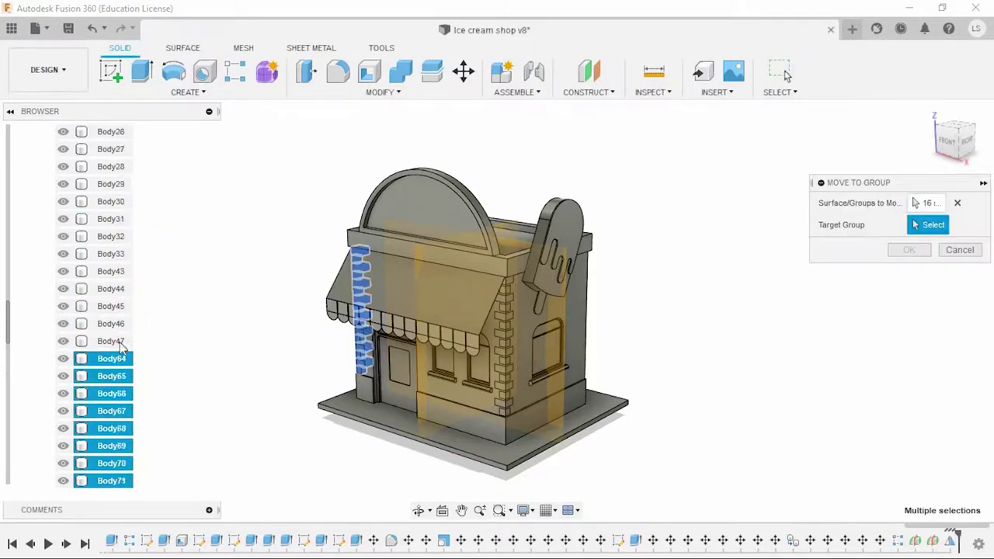
pyautogui.scroll(5, 109, 314)
# Mirror the 32 quoin blocks Body48–Body79 across the plane onto the back corners.
pyautogui.press('Return')
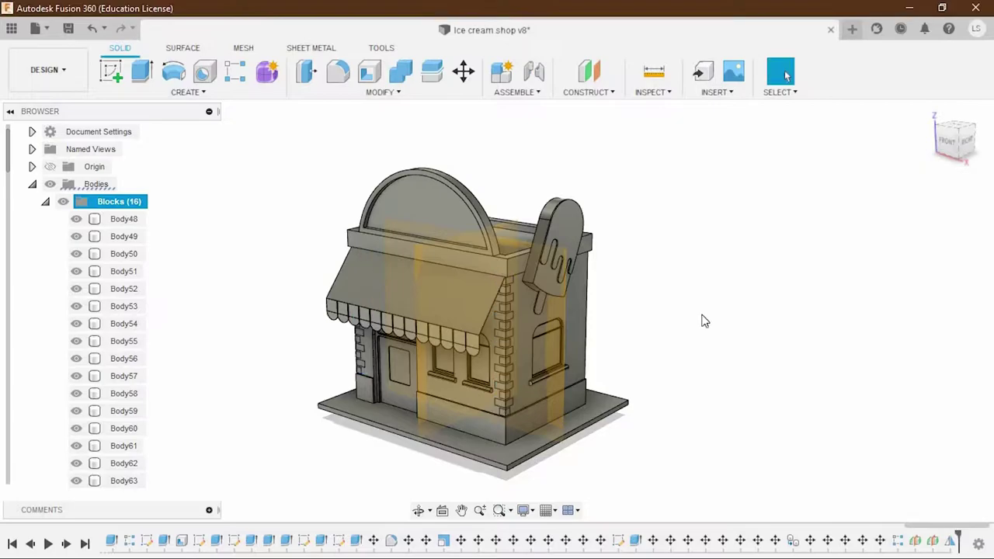
pyautogui.click(132, 224)
pyautogui.scroll(-4, 114, 348)
pyautogui.keyDown('shift'); pyautogui.click(128, 394); pyautogui.keyUp('shift')
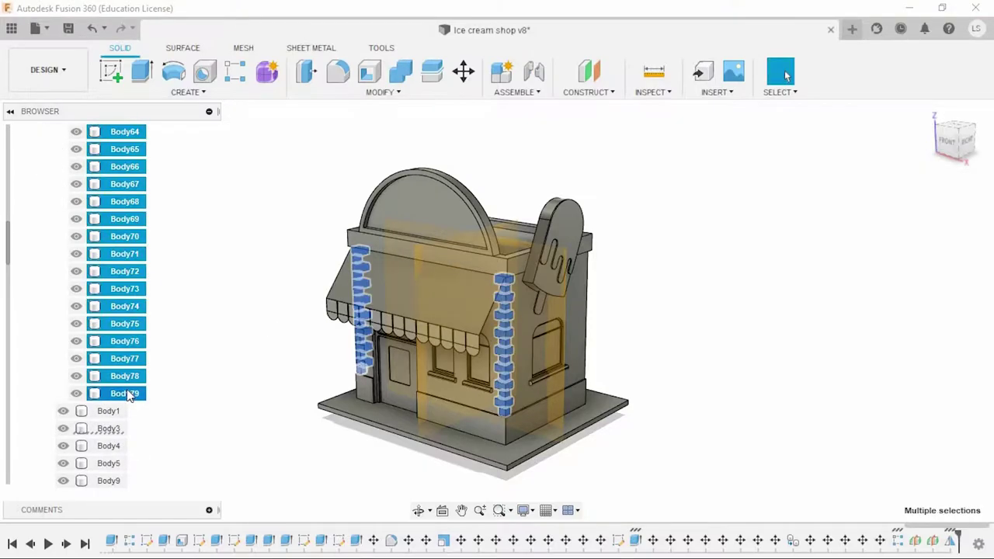
pyautogui.click(231, 93)
pyautogui.click(116, 430)
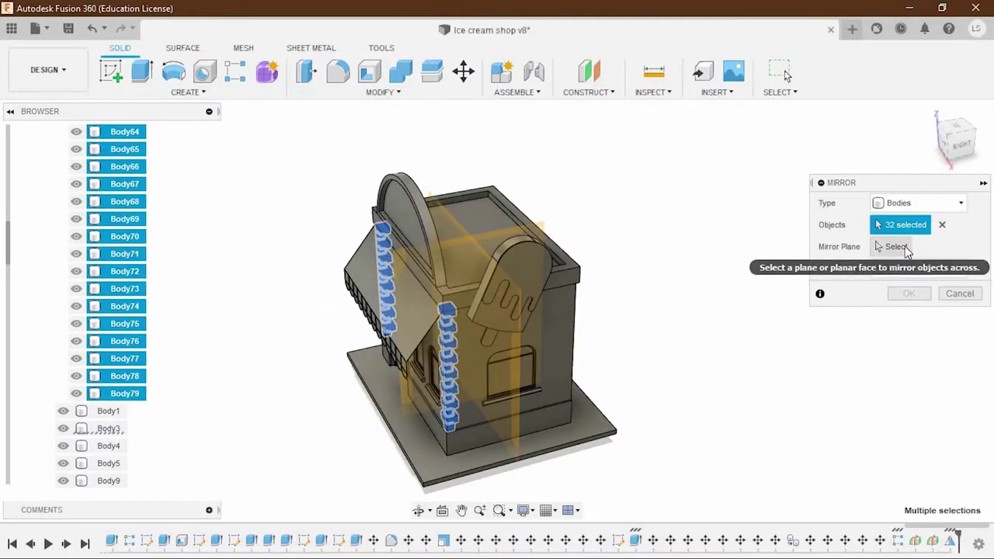
pyautogui.moveTo(843, 248)
pyautogui.keyDown('shift'); pyautogui.mouseDown(button='middle')
pyautogui.moveTo(448, 235)
pyautogui.moveTo(599, 355)
pyautogui.mouseUp(button='middle'); pyautogui.keyUp('shift')
pyautogui.click(456, 227)
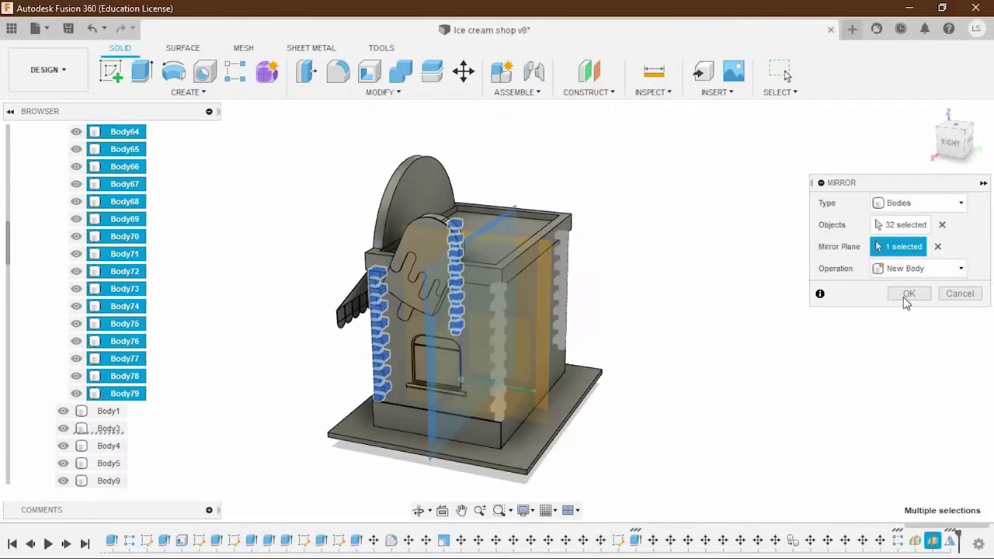
pyautogui.click(907, 295)
# Clear the selection and hide Plane1 in the Construction folder.
pyautogui.click(666, 371)
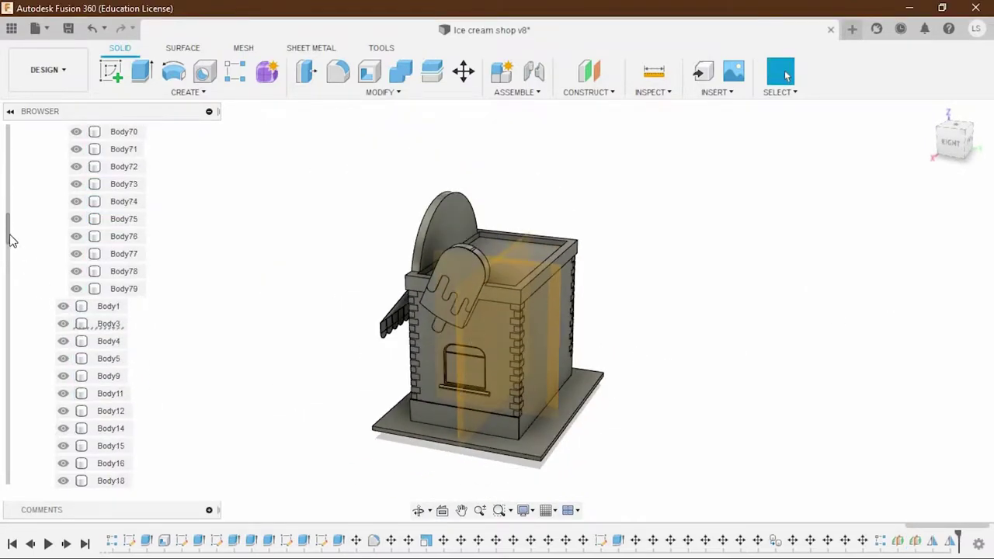
pyautogui.moveTo(9, 240); pyautogui.dragTo(32, 434)
pyautogui.click(33, 482)
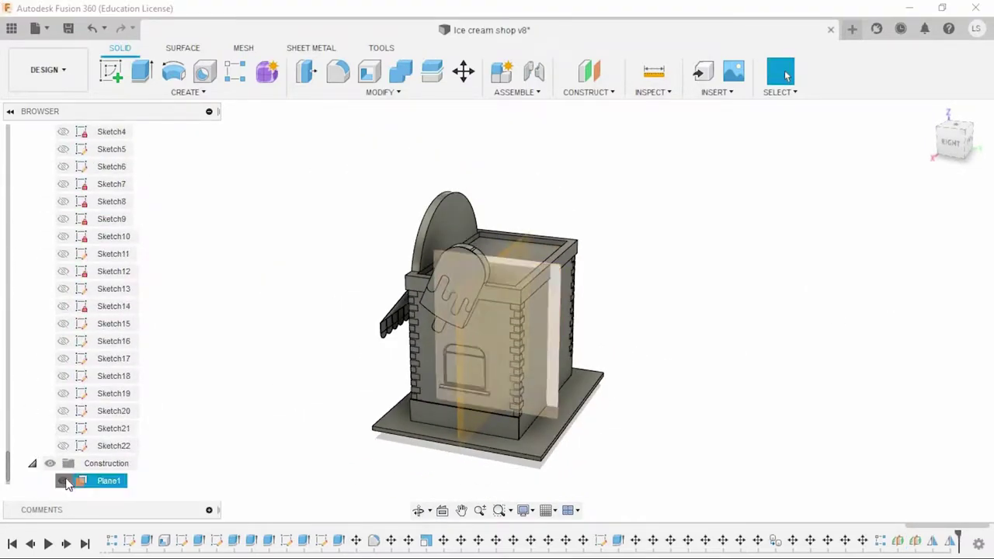
pyautogui.moveTo(14, 446); pyautogui.dragTo(32, 404)
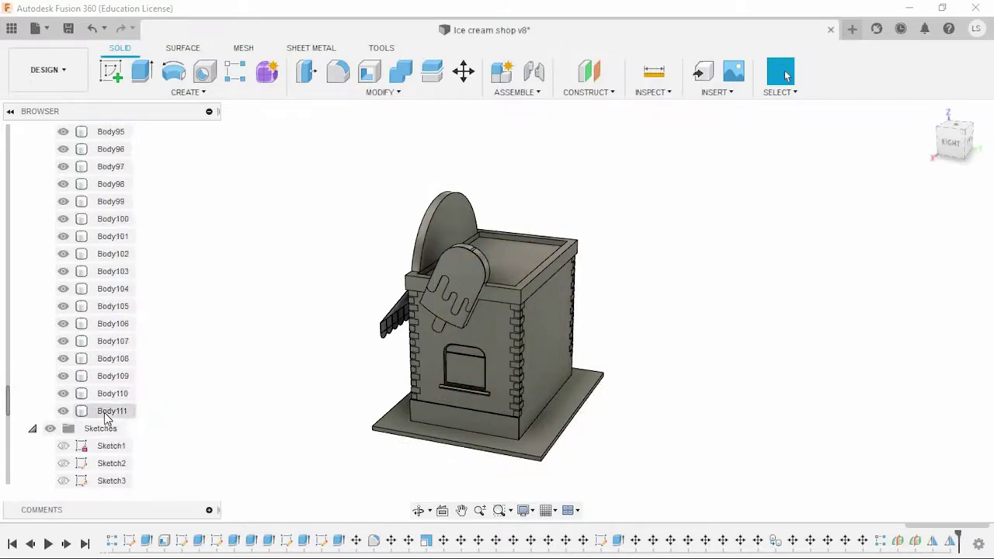
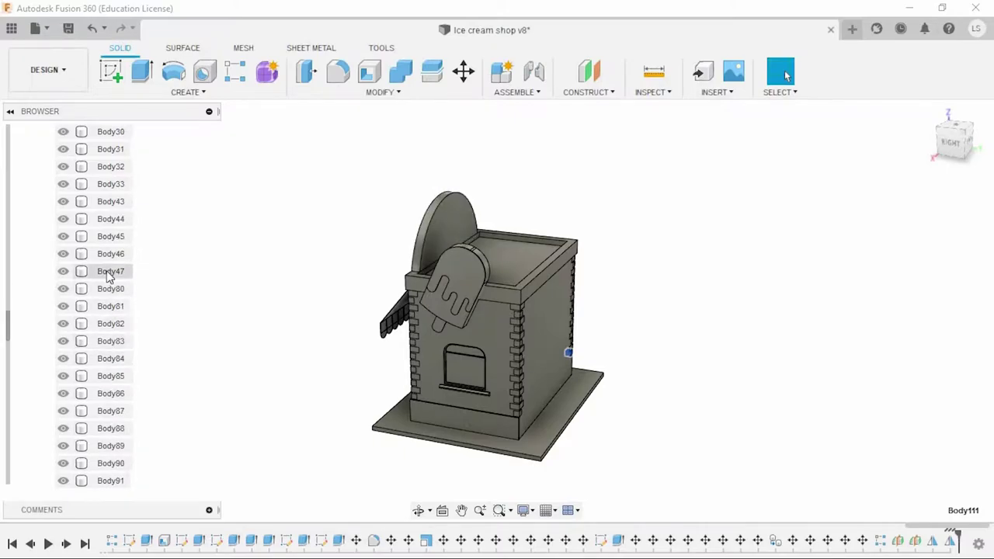
# Move bodies Body80–Body91 into the Blocks group.
pyautogui.keyDown('shift'); pyautogui.click(111, 291); pyautogui.keyUp('shift')
pyautogui.rightClick(135, 305)
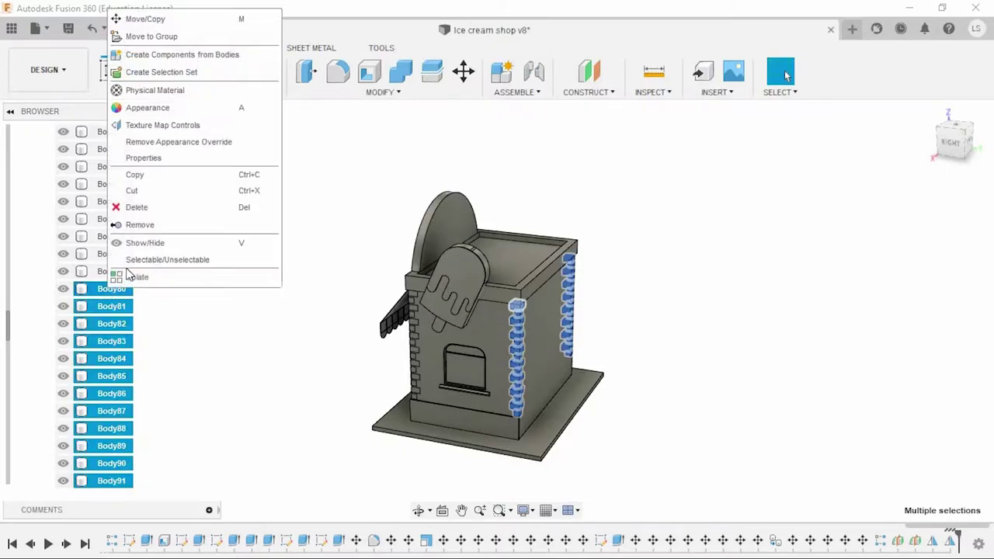
pyautogui.click(152, 36)
pyautogui.scroll(-5, 109, 264)
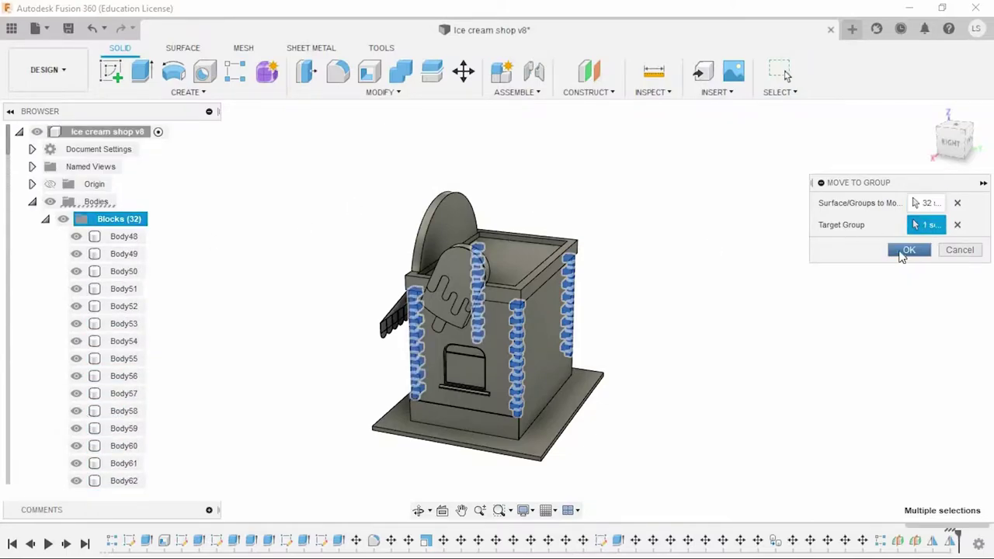
pyautogui.click(908, 250)
pyautogui.click(45, 220)
# Make the Blocks group visible again and orbit to the shop's front corner.
pyautogui.click(63, 219)
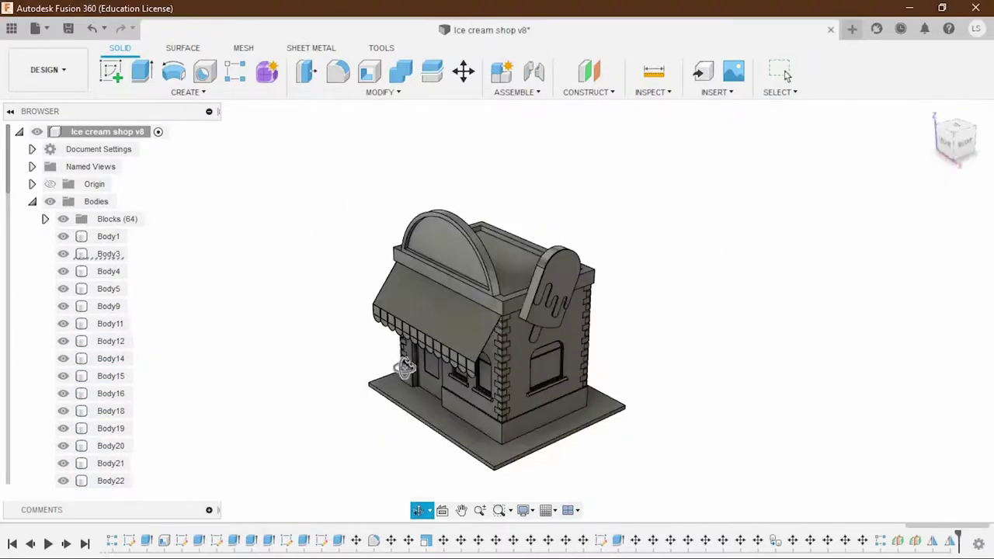
pyautogui.keyDown('shift'); pyautogui.moveTo(497, 404); pyautogui.dragTo(616, 415, button='middle'); pyautogui.keyUp('shift')
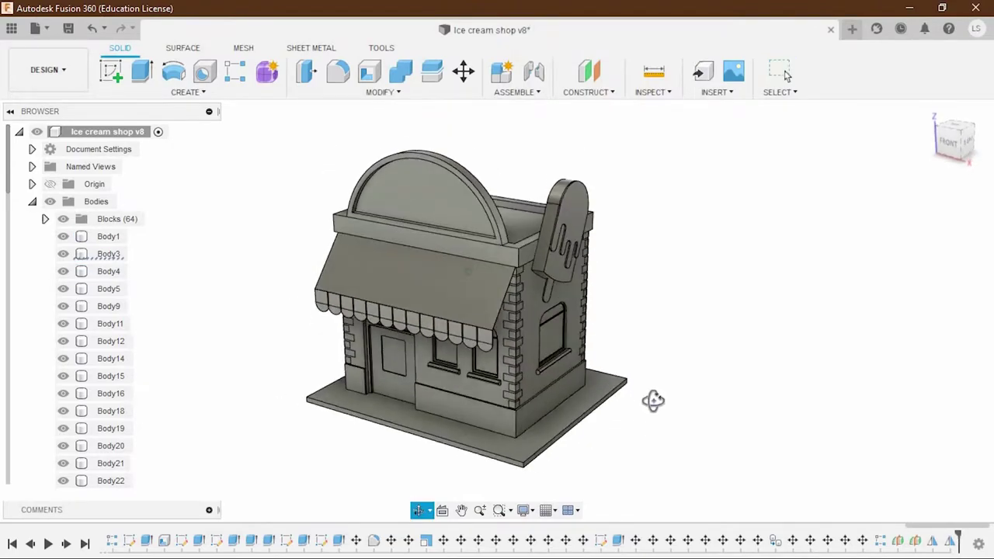
pyautogui.moveTo(641, 412)
pyautogui.keyDown('shift'); pyautogui.mouseDown(button='middle')
pyautogui.moveTo(675, 429)
pyautogui.moveTo(628, 310)
pyautogui.mouseUp(button='middle'); pyautogui.keyUp('shift')
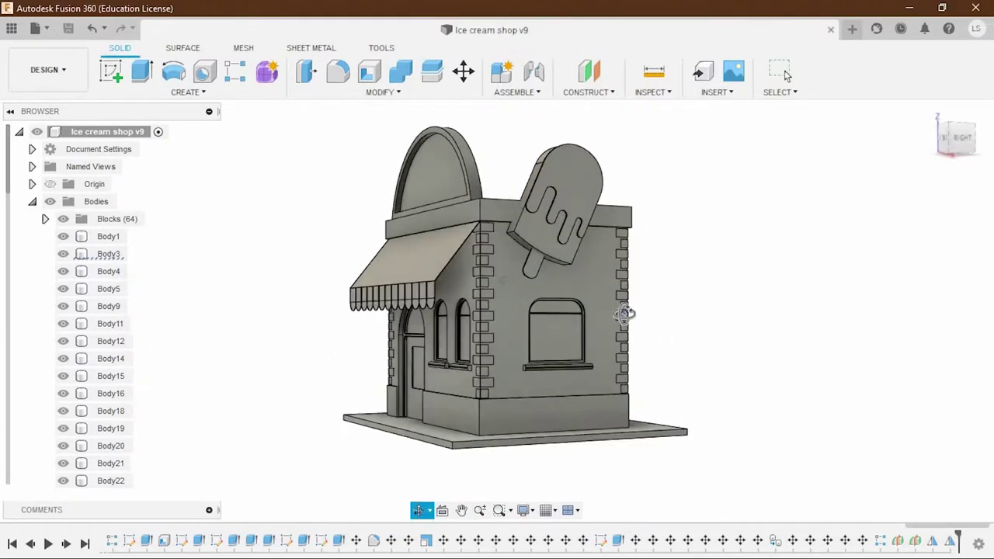
# Sketch the lamp-post path on the shop's side: a 400 mm vertical line and a 125 mm arm.
pyautogui.moveTo(329, 366)
pyautogui.keyDown('shift'); pyautogui.mouseDown(button='middle')
pyautogui.moveTo(408, 421)
pyautogui.moveTo(346, 354)
pyautogui.mouseUp(button='middle'); pyautogui.keyUp('shift')
pyautogui.click(503, 313)
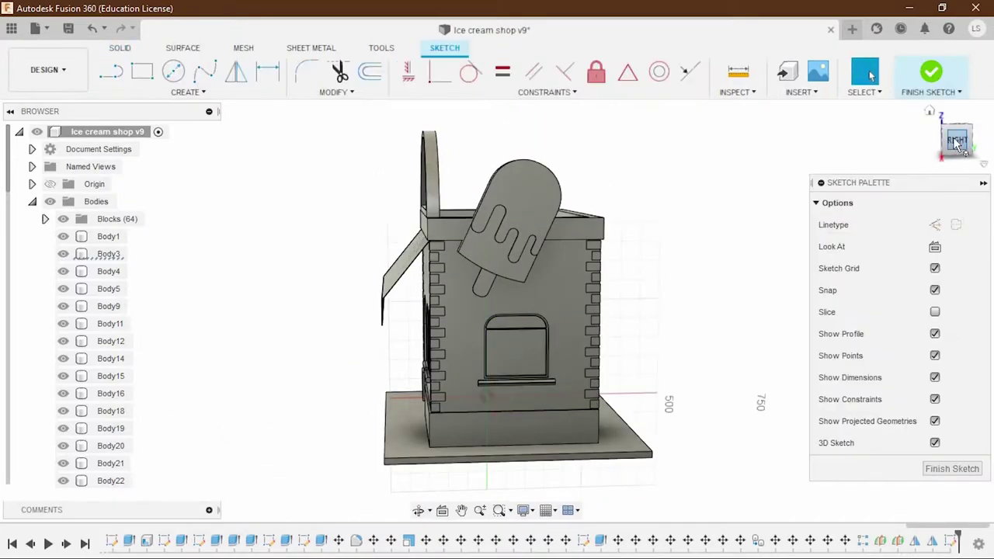
pyautogui.click(334, 426)
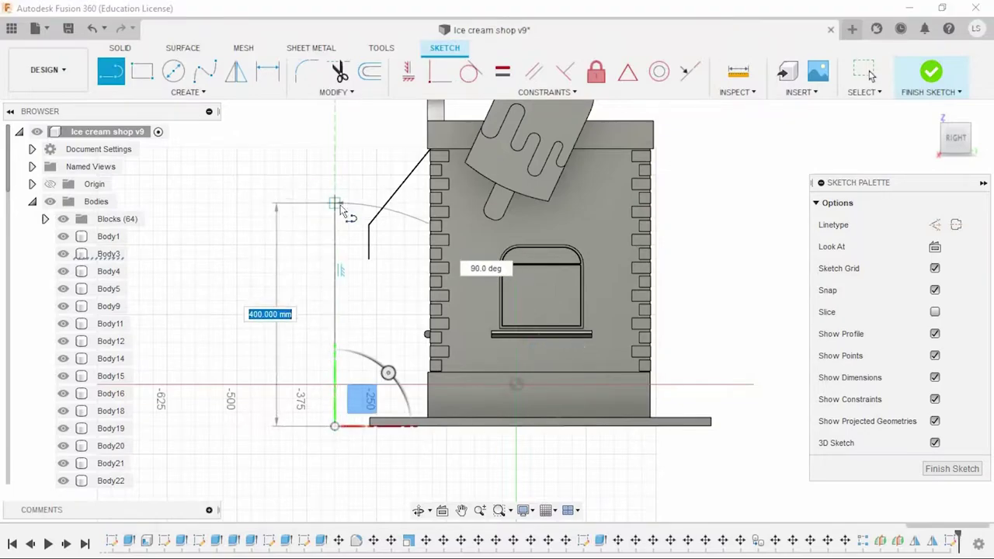
pyautogui.click(336, 205)
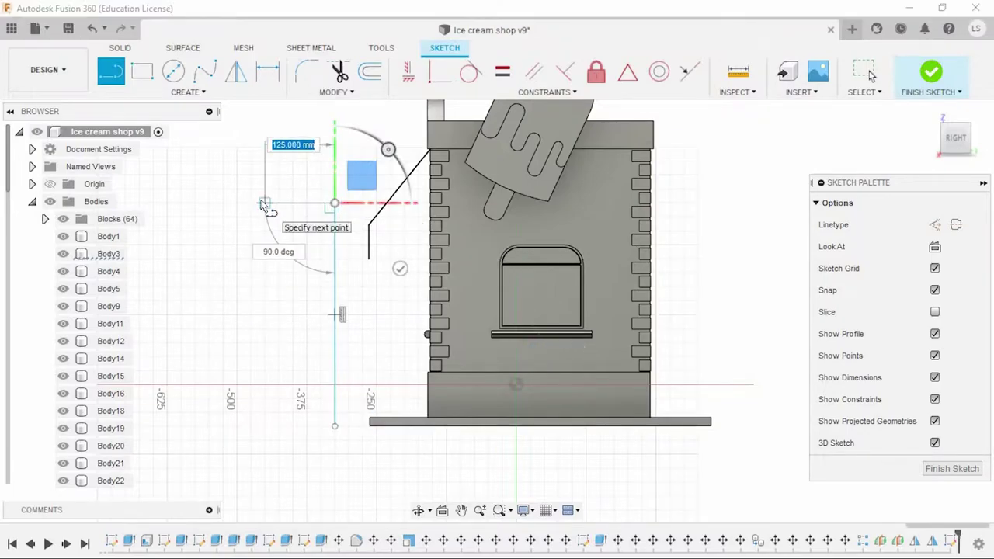
pyautogui.click(264, 204)
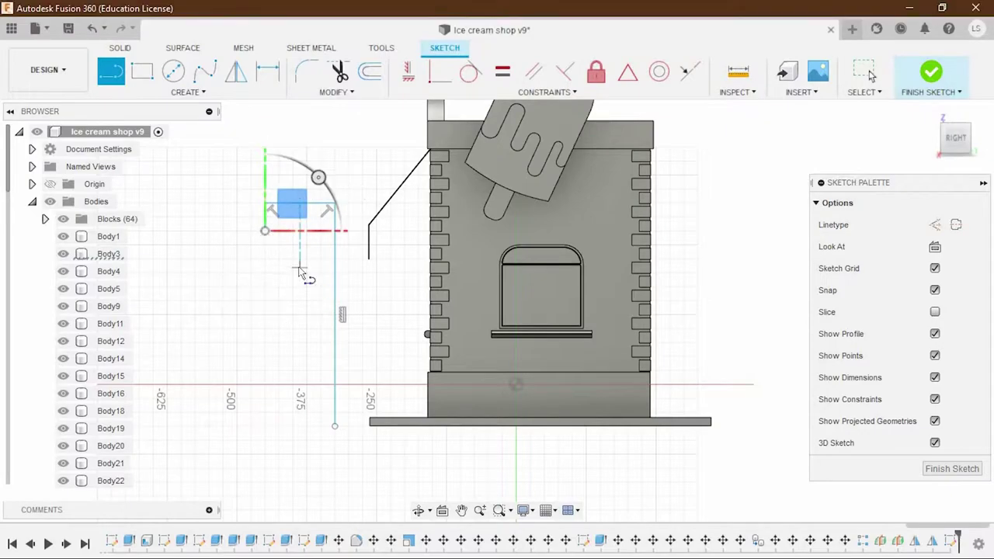
# Add a circle at the post's base as the sweep profile.
pyautogui.keyDown('shift'); pyautogui.moveTo(282, 344); pyautogui.dragTo(379, 304, button='middle'); pyautogui.keyUp('shift')
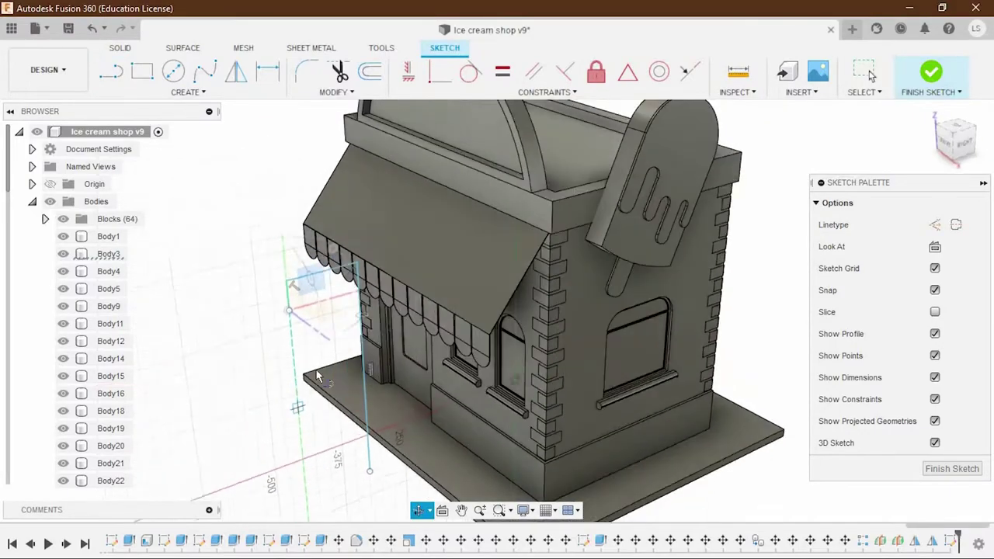
pyautogui.press('c')
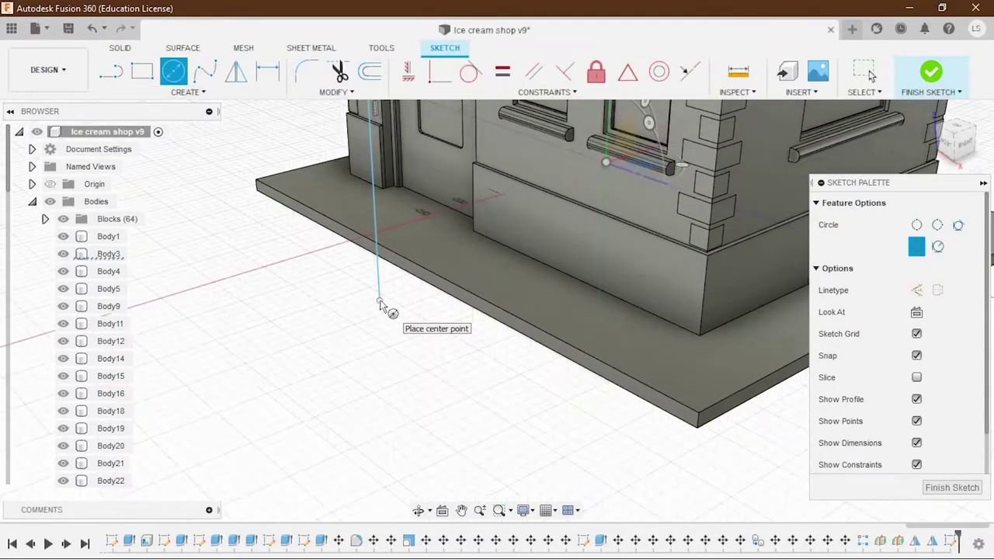
pyautogui.click(380, 300)
pyautogui.scroll(3, 379, 300)
pyautogui.click(378, 318)
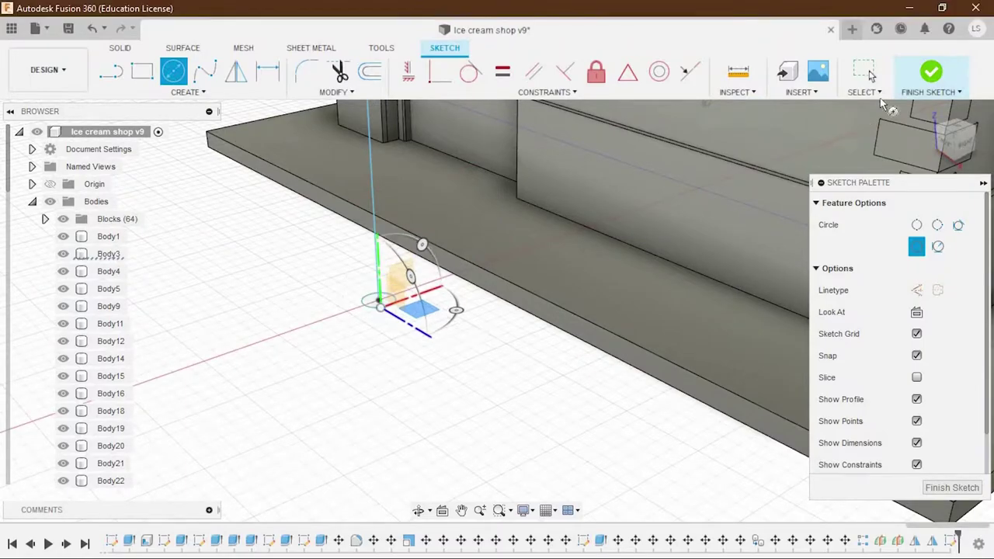
pyautogui.click(376, 297)
# Round both corners of the path with 15 mm fillets.
pyautogui.scroll(-5, 276, 251)
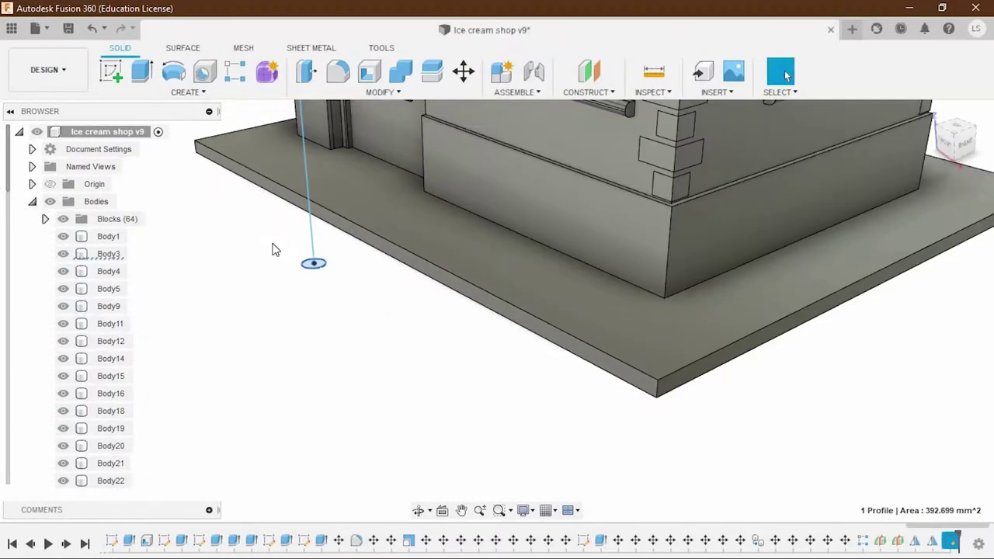
pyautogui.scroll(-3, 277, 250)
pyautogui.rightClick(300, 180)
pyautogui.press('Escape')
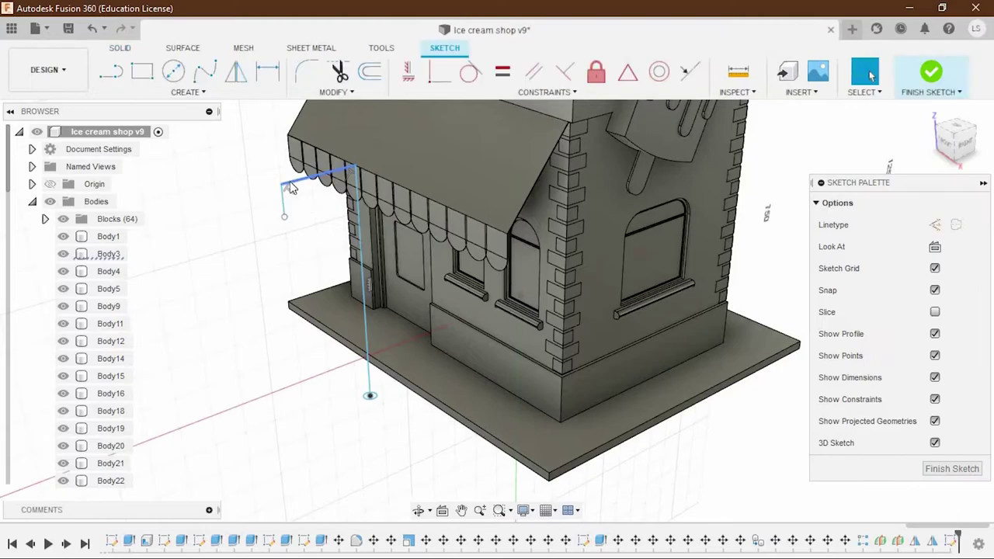
pyautogui.scroll(3, 276, 150)
pyautogui.click(260, 190)
pyautogui.press('Return')
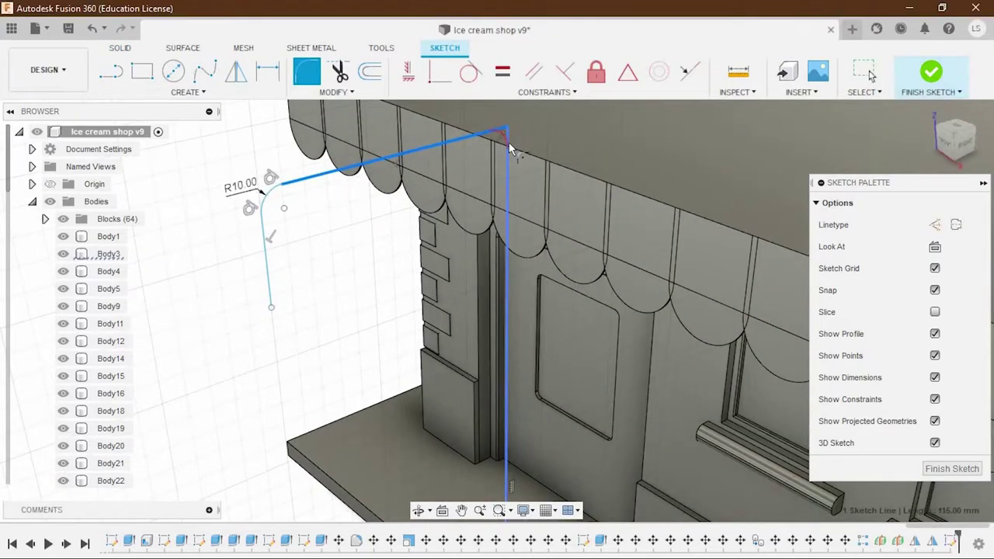
pyautogui.click(506, 128)
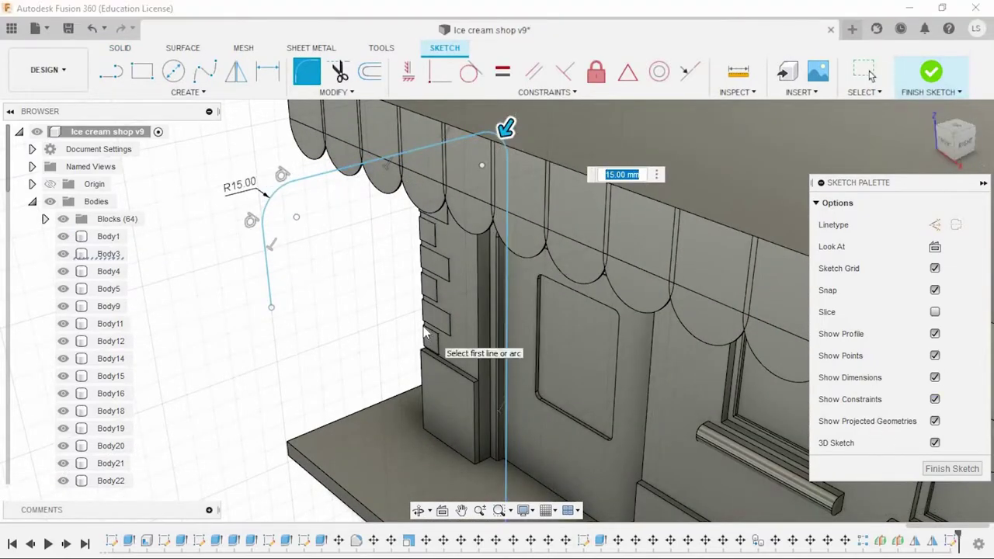
pyautogui.press('Return')
pyautogui.scroll(-3, 425, 332)
pyautogui.click(931, 72)
# Set up a Sweep with the circle as profile and the post line as path.
pyautogui.scroll(5, 464, 330)
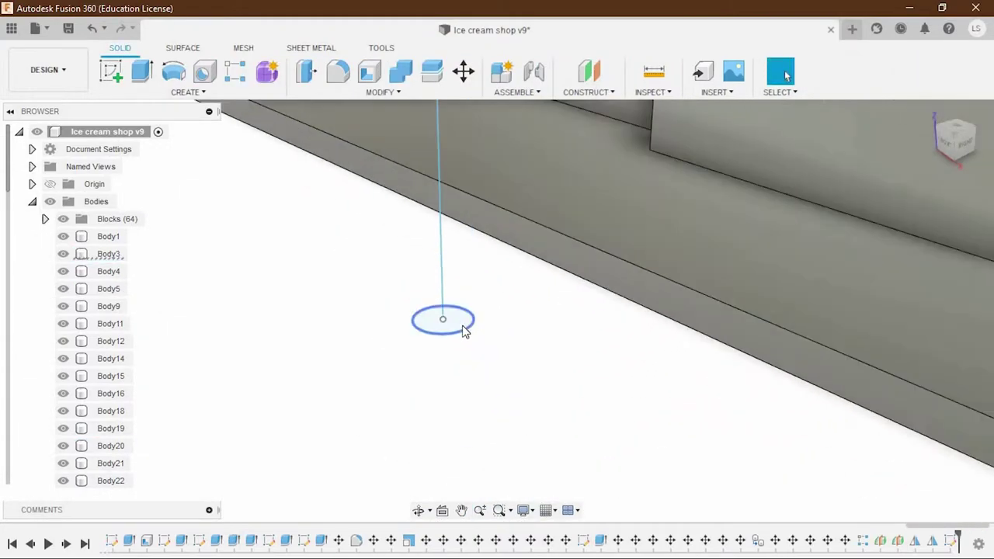
pyautogui.click(463, 330)
pyautogui.click(187, 92)
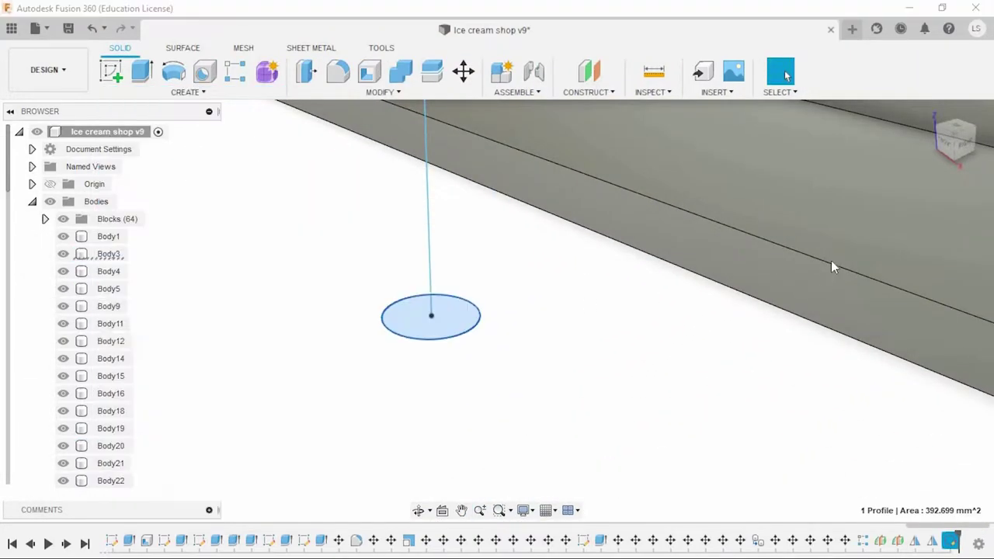
pyautogui.click(427, 244)
pyautogui.scroll(-3, 459, 310)
# Complete the sweep to create the hooked lamp-post pipe.
pyautogui.scroll(-2, 453, 342)
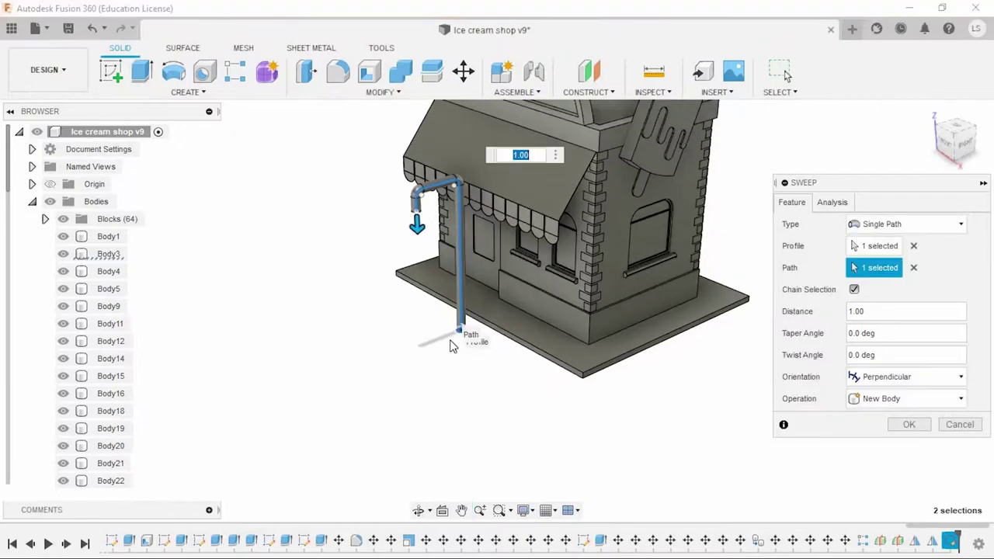
pyautogui.click(908, 424)
pyautogui.scroll(1, 482, 357)
pyautogui.scroll(3, 480, 362)
pyautogui.scroll(-3, 92, 443)
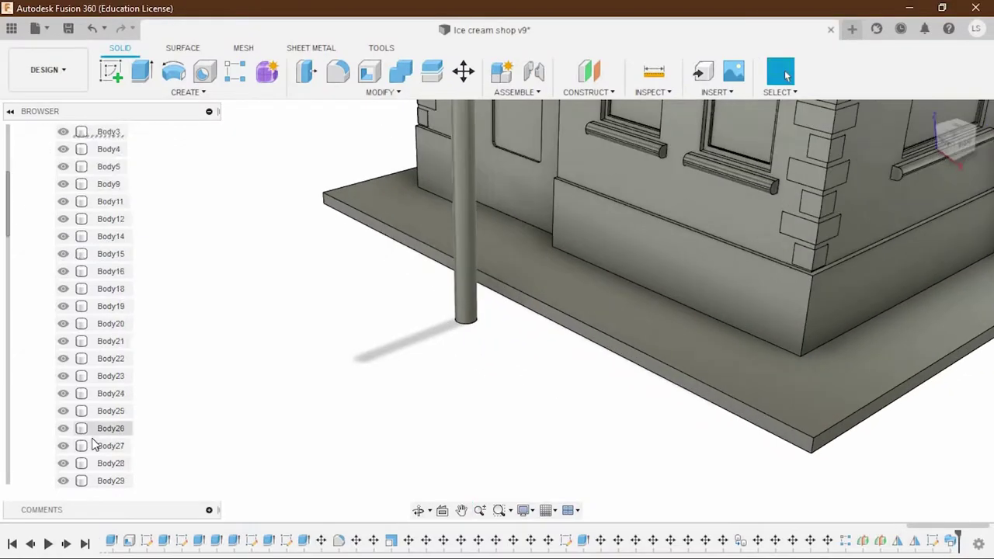
pyautogui.scroll(-5, 105, 310)
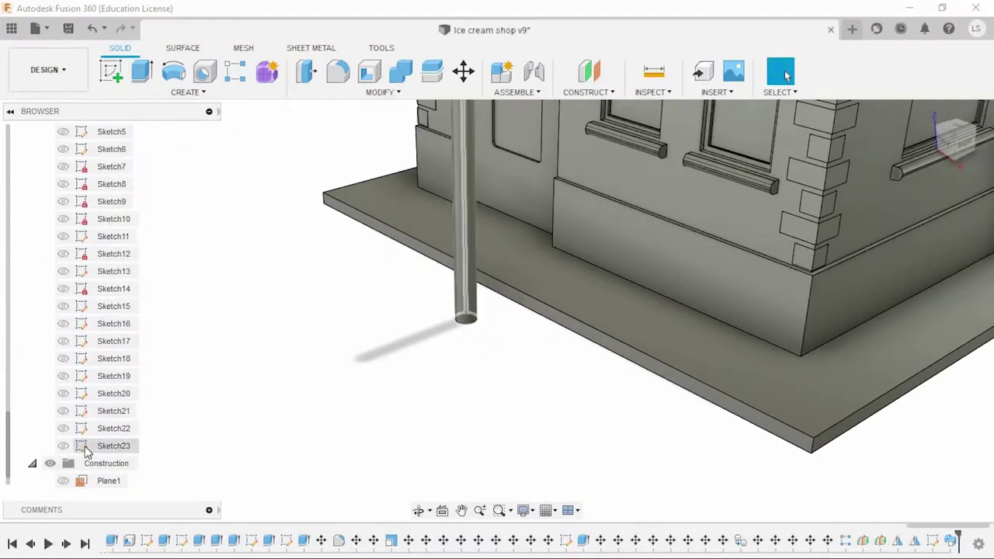
# Dimension the Sketch23 profile circle to a 10 mm diameter.
pyautogui.rightClick(113, 428)
pyautogui.click(128, 259)
pyautogui.press('d')
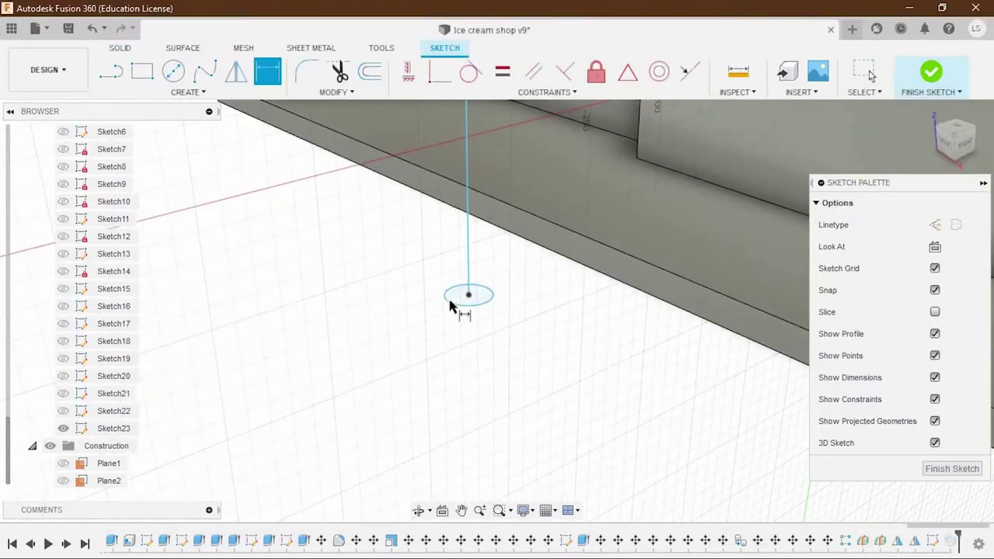
pyautogui.click(393, 327)
pyautogui.write('10')
pyautogui.press('Return')
pyautogui.click(932, 72)
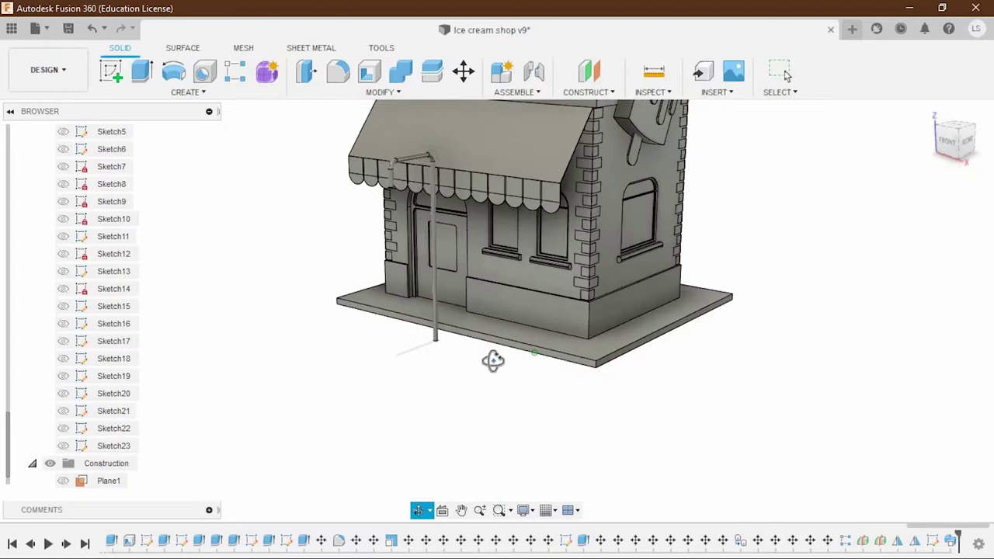
# Move the pipe body Body112 -400 mm along X, away from the shop.
pyautogui.scroll(5, 109, 426)
pyautogui.click(114, 288)
pyautogui.press('m')
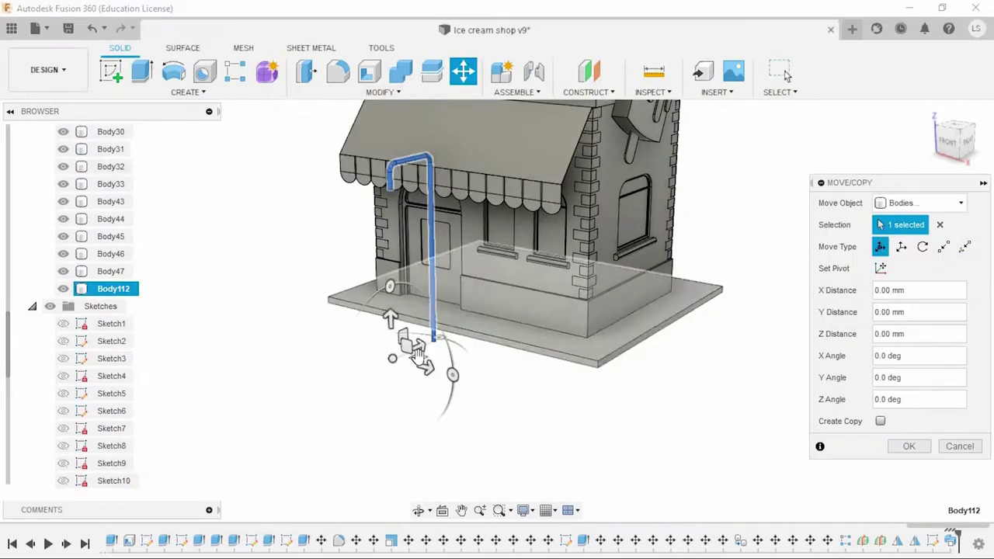
pyautogui.moveTo(466, 384)
pyautogui.mouseDown()
pyautogui.moveTo(610, 420)
pyautogui.moveTo(307, 313)
pyautogui.mouseUp()
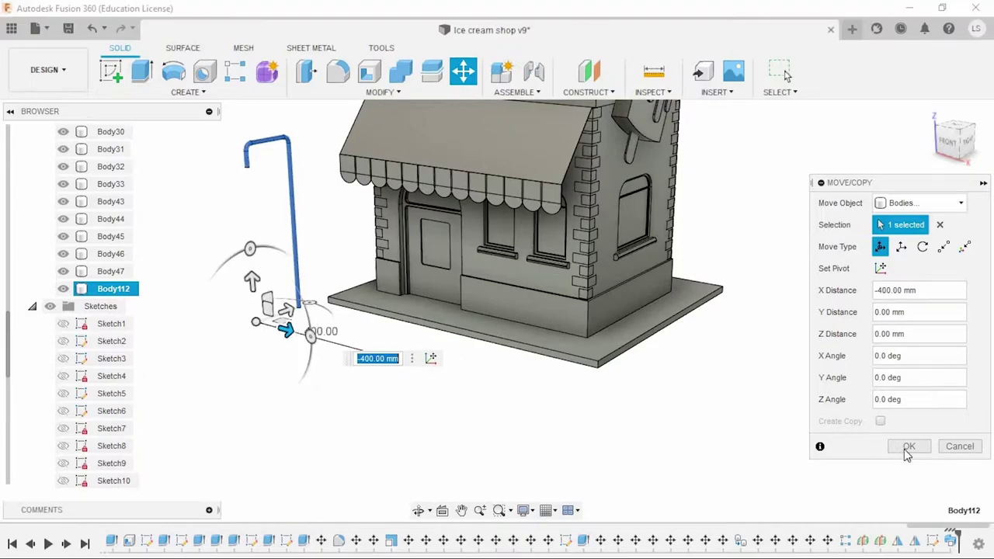
pyautogui.press('Return')
pyautogui.keyDown('shift'); pyautogui.moveTo(500, 402); pyautogui.dragTo(466, 401, button='middle'); pyautogui.keyUp('shift')
pyautogui.scroll(3, 435, 194)
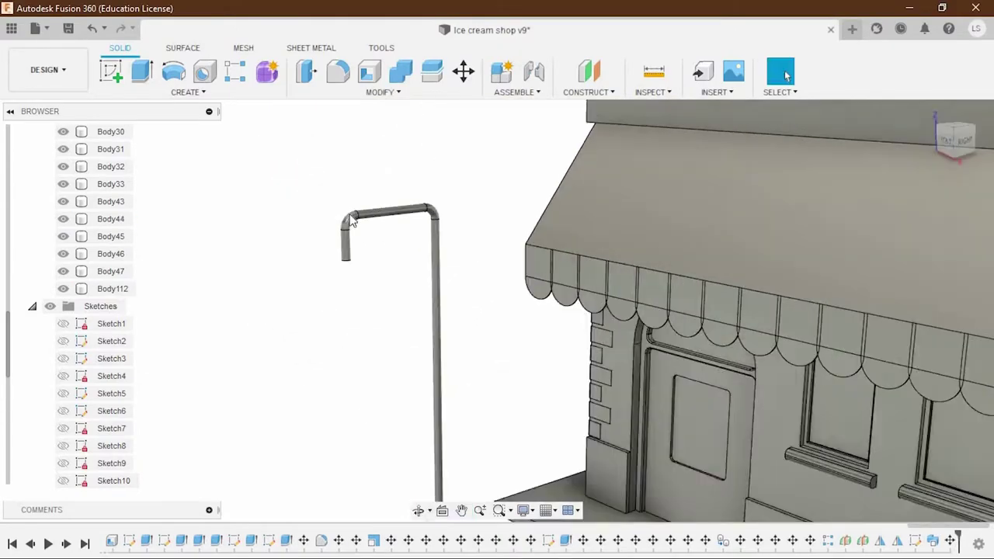
pyautogui.scroll(3, 367, 235)
# In Sketch23, shift the path's short hanging end 40 mm along the arm.
pyautogui.rightClick(114, 427)
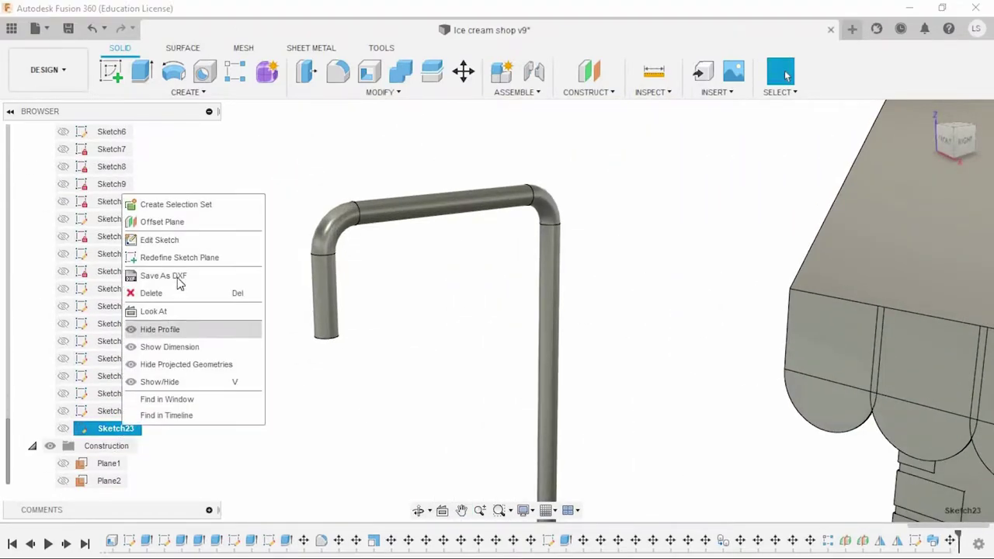
pyautogui.click(178, 238)
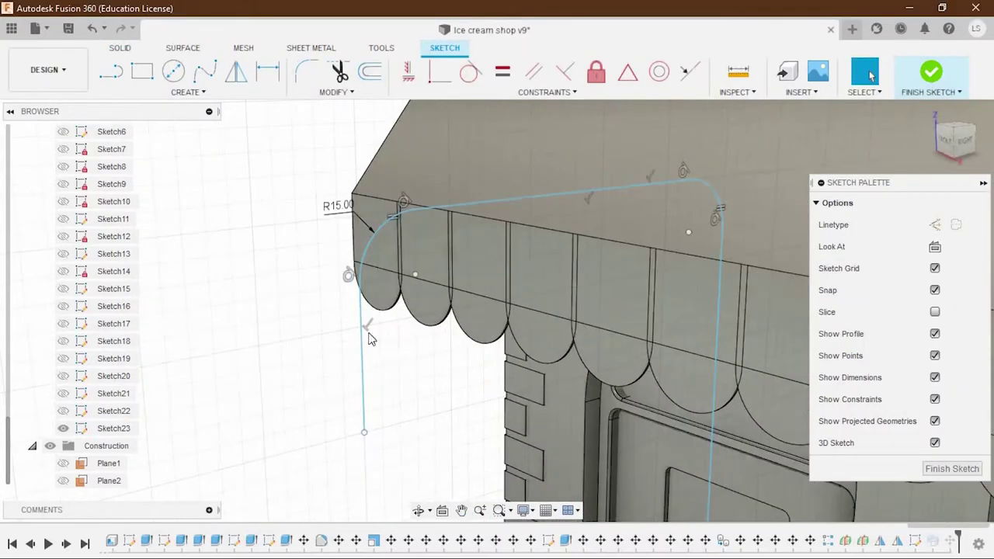
pyautogui.click(362, 365)
pyautogui.press('m')
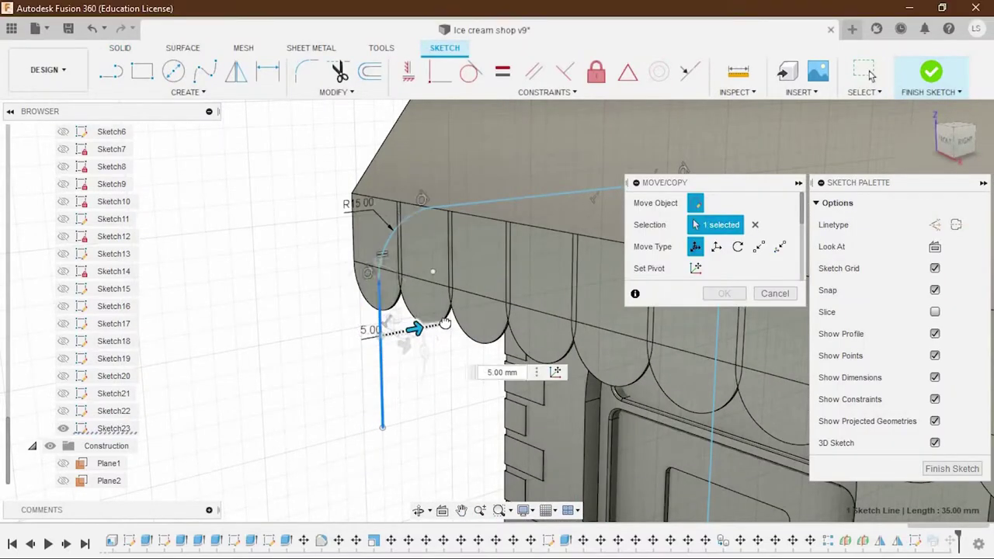
pyautogui.moveTo(444, 335); pyautogui.dragTo(284, 266, button='middle')
pyautogui.moveTo(311, 268); pyautogui.dragTo(371, 266)
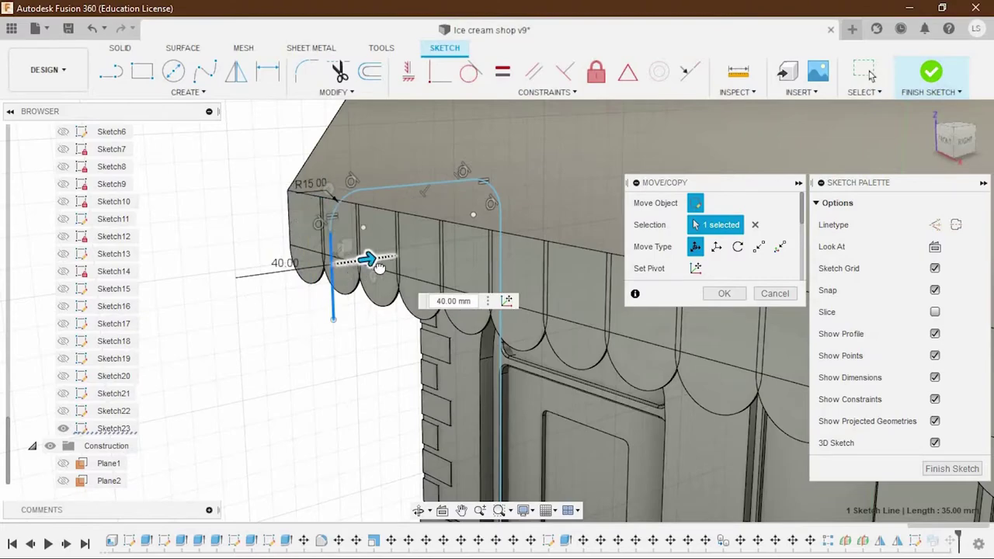
pyautogui.click(373, 273)
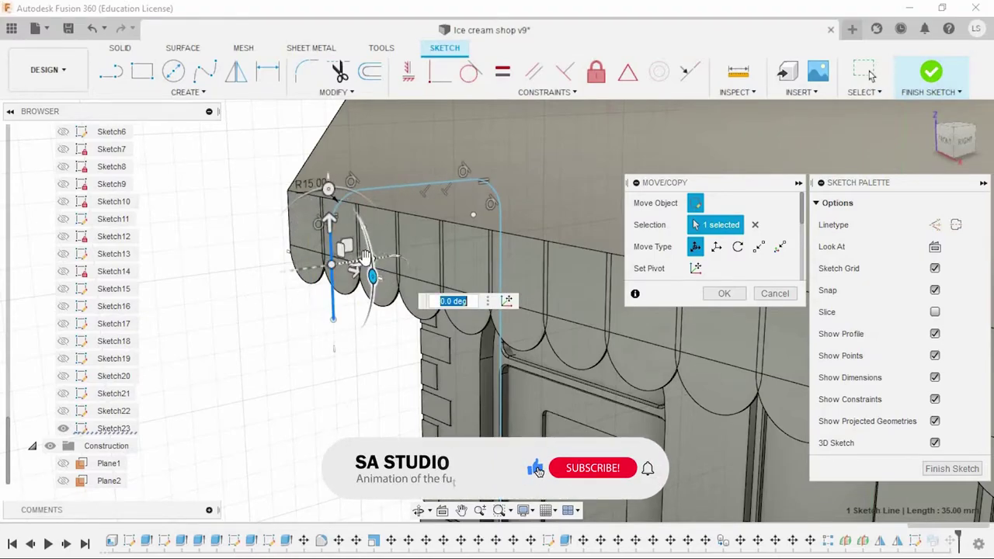
# Confirm the move, finish the sketch and save the design as v10.
pyautogui.click(724, 294)
pyautogui.click(932, 71)
pyautogui.scroll(-5, 313, 317)
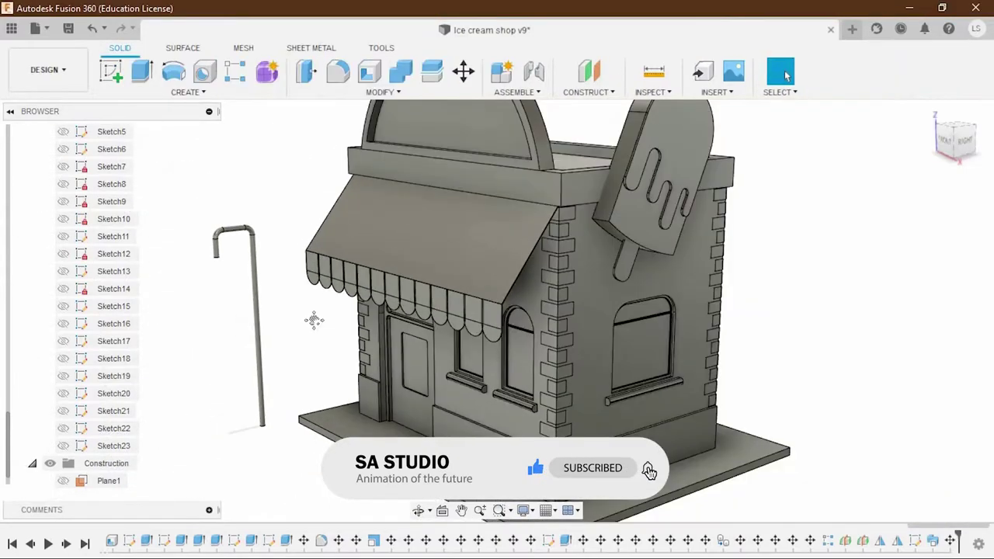
pyautogui.hotkey('ctrl', 's')
pyautogui.scroll(3, 349, 324)
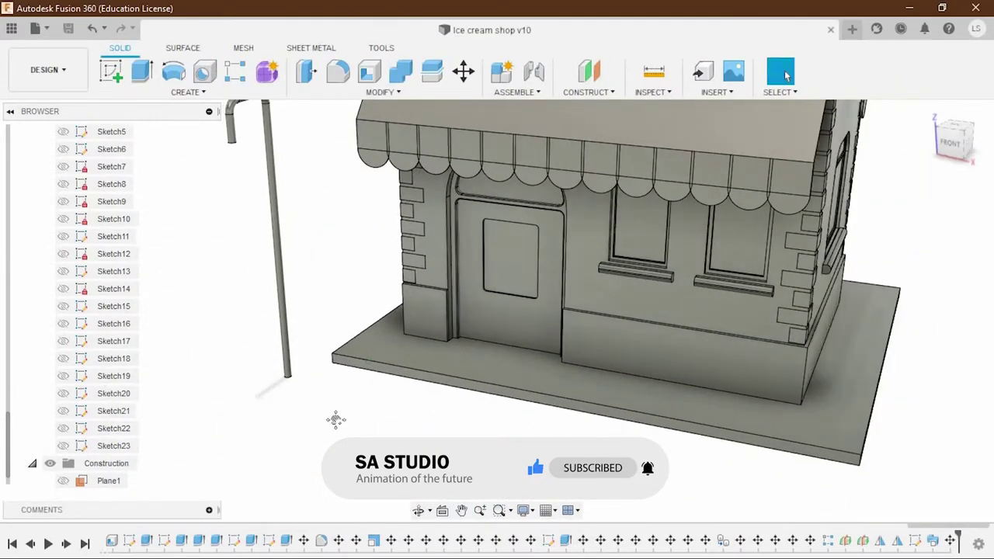
# Isolate the lamp post body and view its bottom end.
pyautogui.scroll(2, 333, 417)
pyautogui.rightClick(63, 253)
pyautogui.click(101, 268)
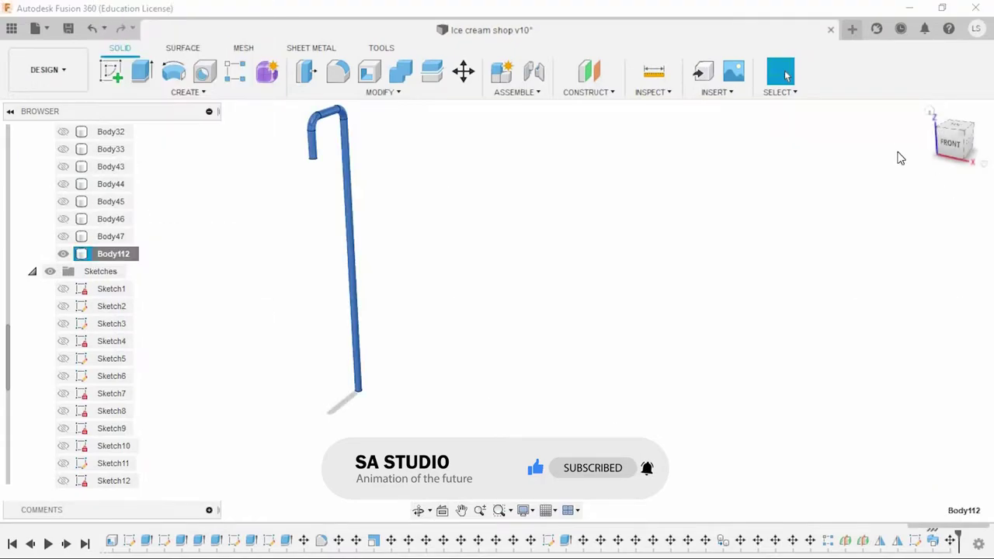
pyautogui.click(935, 113)
pyautogui.click(522, 351)
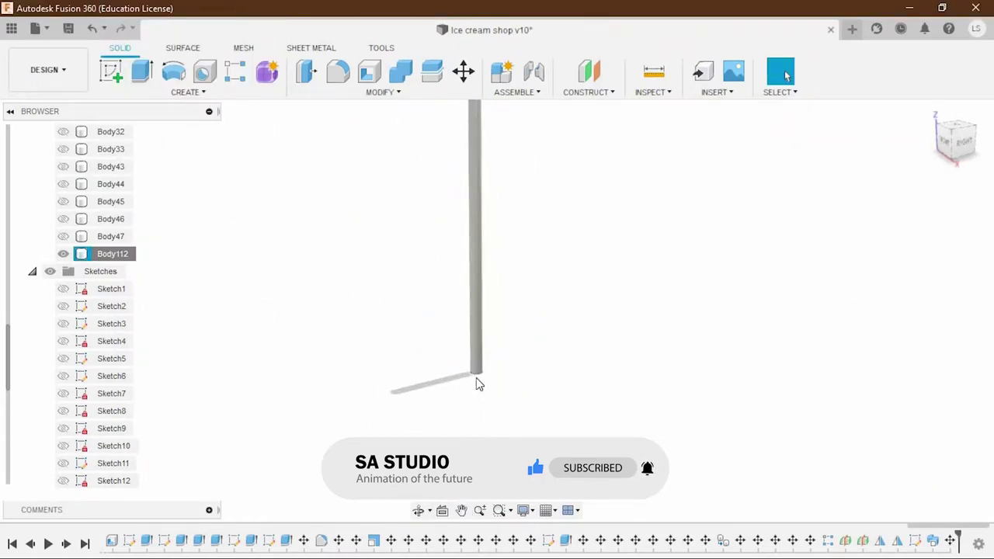
pyautogui.keyDown('shift'); pyautogui.moveTo(477, 384); pyautogui.dragTo(488, 285, button='middle'); pyautogui.keyUp('shift')
# Sketch a circle around the post's bottom end.
pyautogui.click(111, 70)
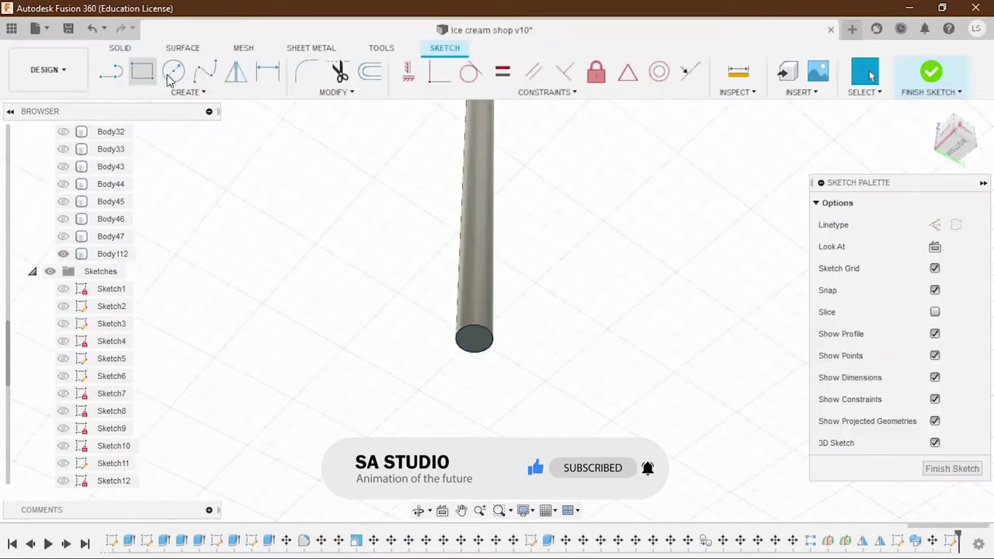
pyautogui.press('c')
pyautogui.click(474, 339)
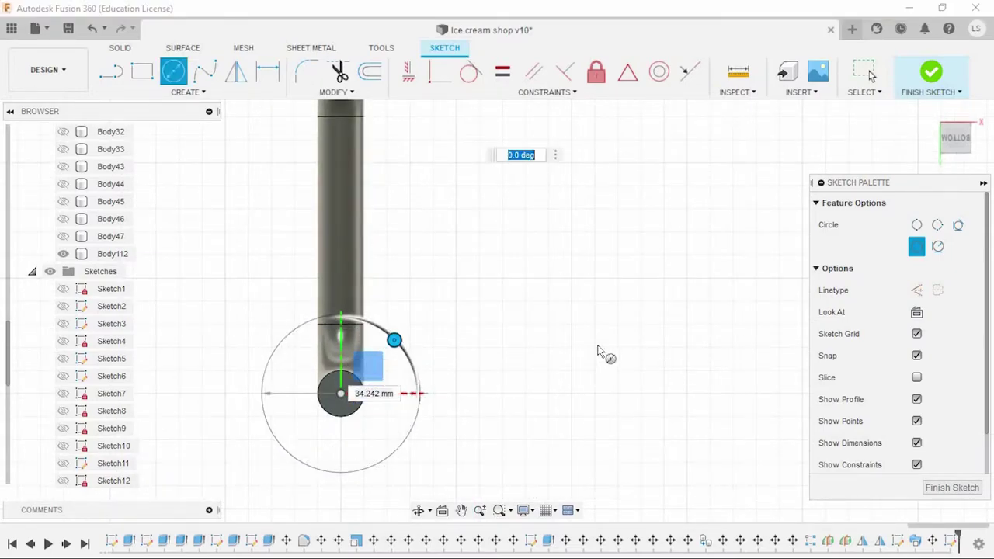
pyautogui.click(403, 412)
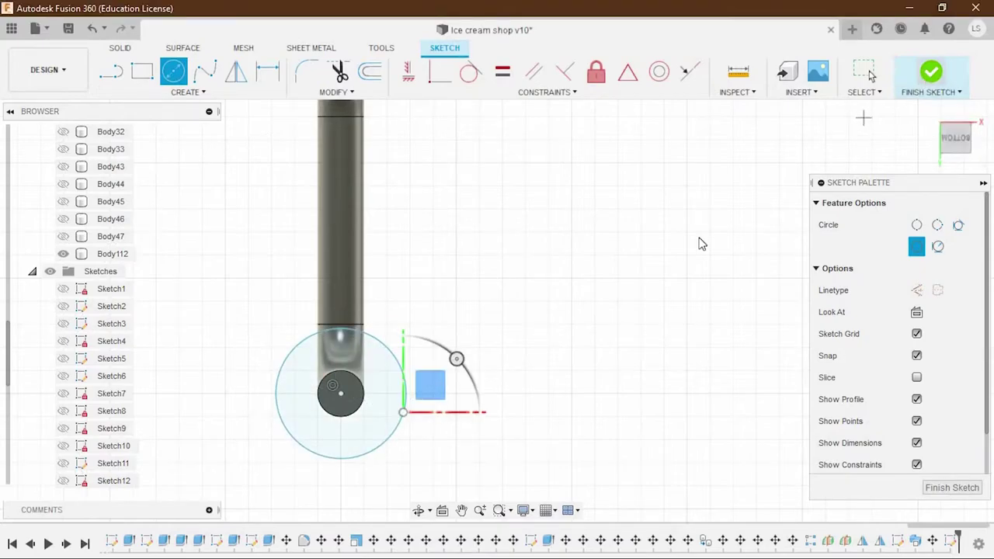
pyautogui.click(340, 395)
# Extrude the circle 70 mm up the post as a new body.
pyautogui.moveTo(339, 395)
pyautogui.keyDown('shift'); pyautogui.mouseDown(button='middle')
pyautogui.moveTo(459, 364)
pyautogui.moveTo(499, 419)
pyautogui.moveTo(491, 342)
pyautogui.moveTo(483, 373)
pyautogui.mouseUp(button='middle'); pyautogui.keyUp('shift')
pyautogui.press('e')
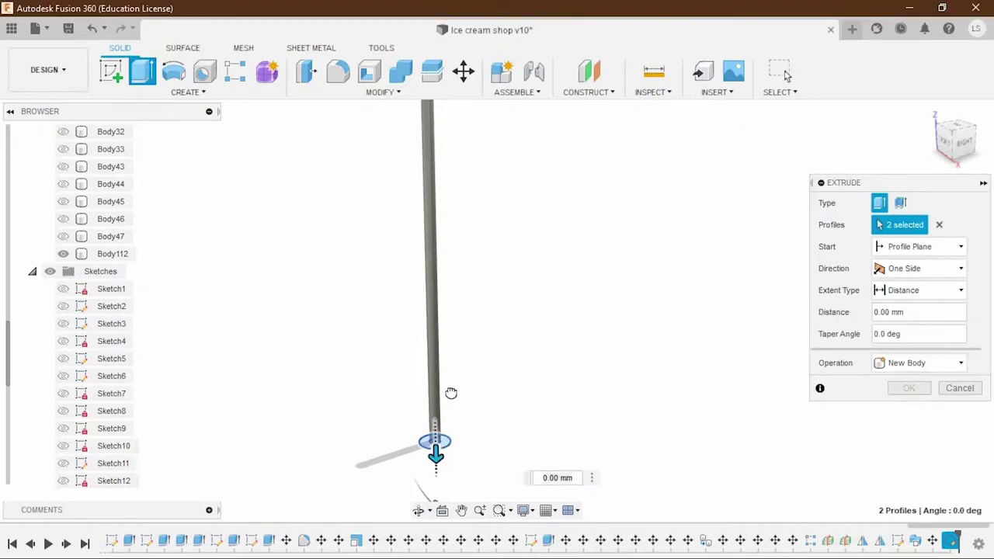
pyautogui.moveTo(450, 394); pyautogui.dragTo(460, 391)
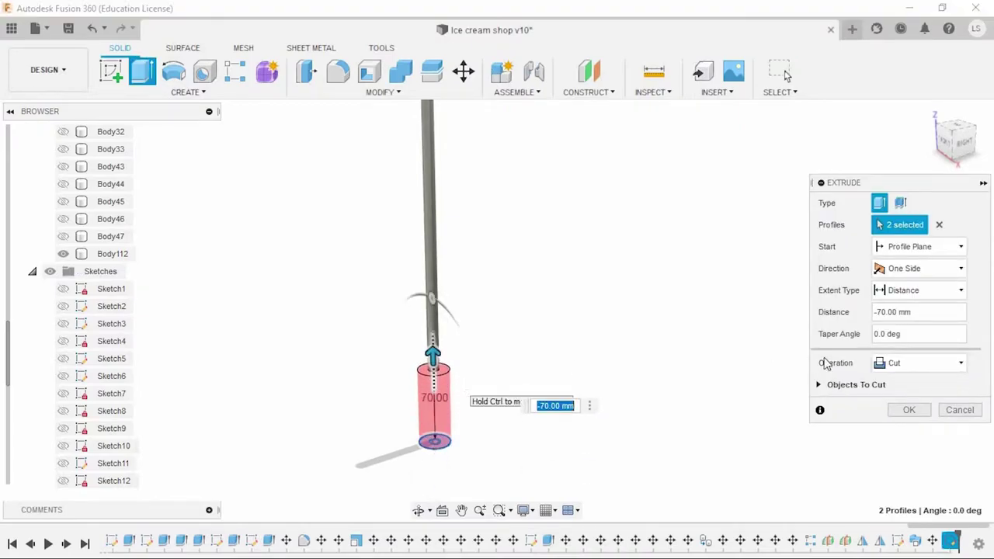
pyautogui.click(921, 362)
pyautogui.click(917, 428)
pyautogui.click(909, 409)
pyautogui.keyDown('shift'); pyautogui.moveTo(559, 410); pyautogui.dragTo(432, 332, button='middle'); pyautogui.keyUp('shift')
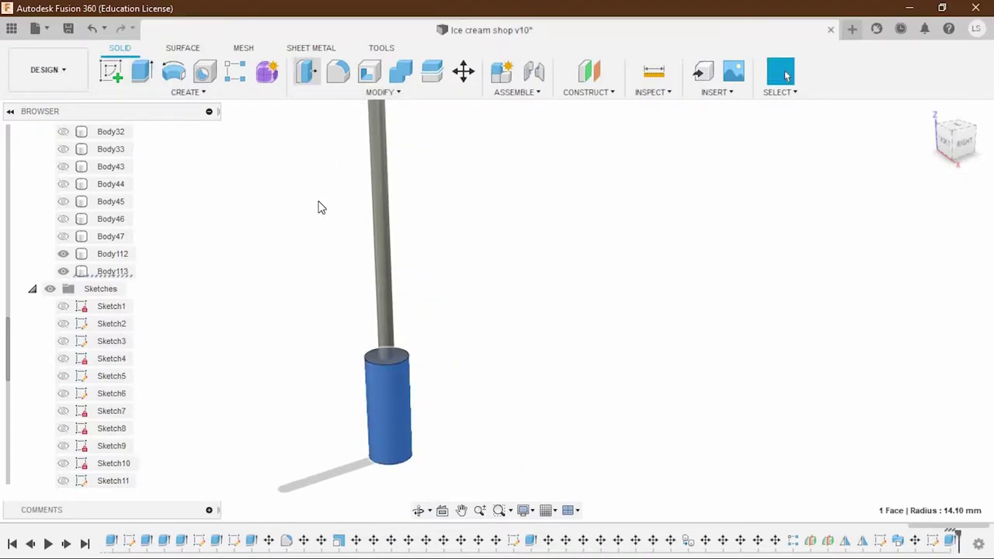
# Offset the base cylinder's outer face by 10 mm.
pyautogui.press('q')
pyautogui.keyDown('shift'); pyautogui.moveTo(365, 250); pyautogui.dragTo(423, 273, button='middle'); pyautogui.keyUp('shift')
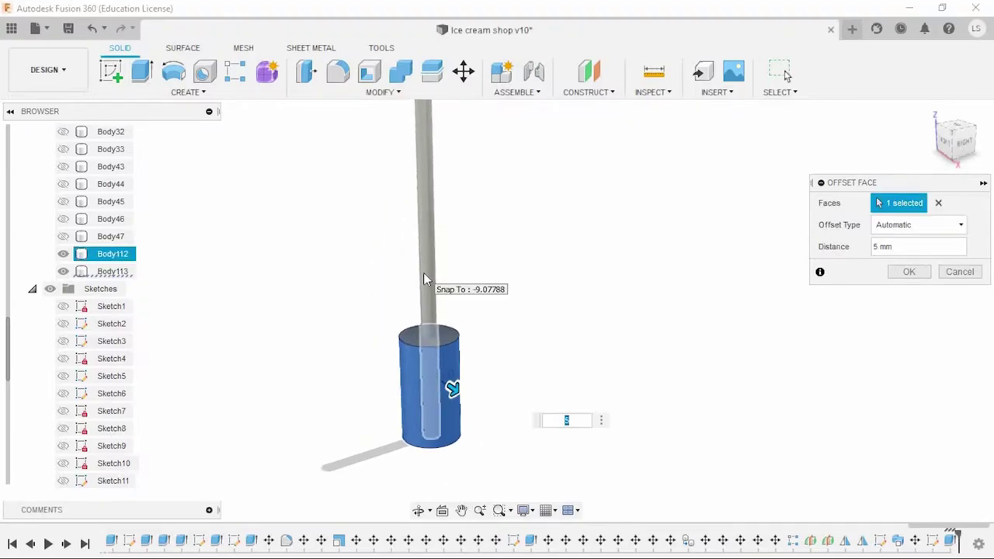
pyautogui.write('10')
pyautogui.press('Return')
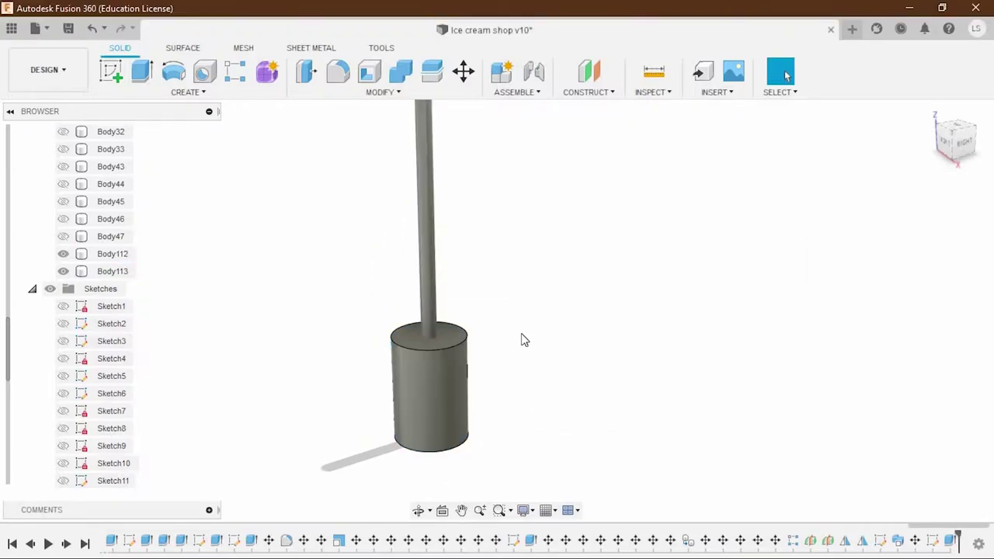
pyautogui.keyDown('shift'); pyautogui.moveTo(522, 337); pyautogui.dragTo(544, 308, button='middle'); pyautogui.keyUp('shift')
# Sketch the foot-plate circle on the cylinder's bottom face.
pyautogui.click(416, 440)
pyautogui.press('c')
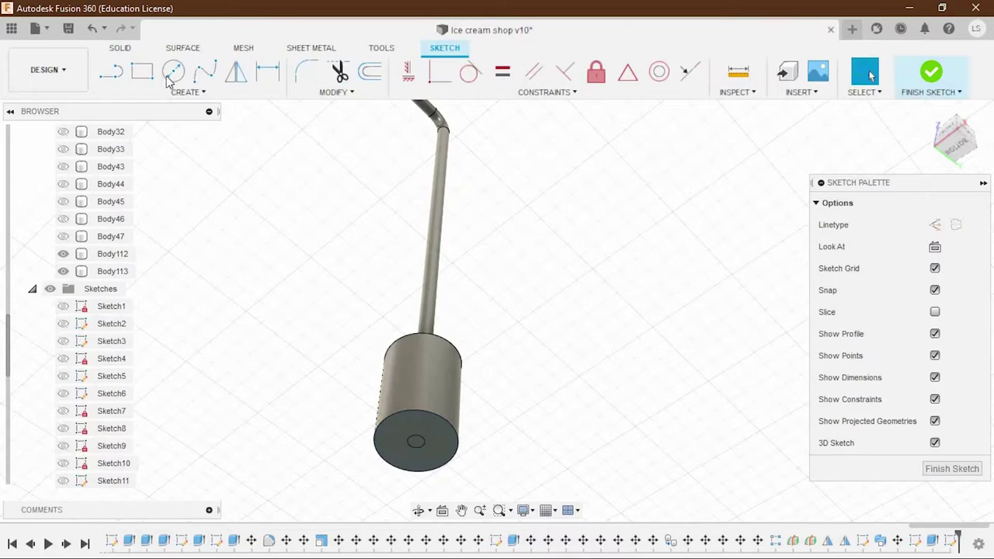
pyautogui.click(432, 437)
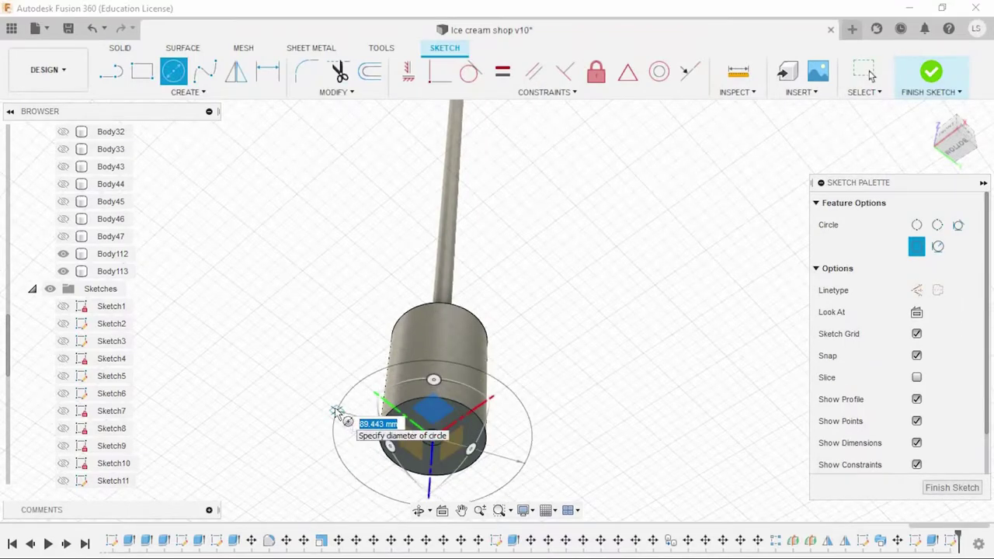
pyautogui.click(338, 411)
pyautogui.click(931, 73)
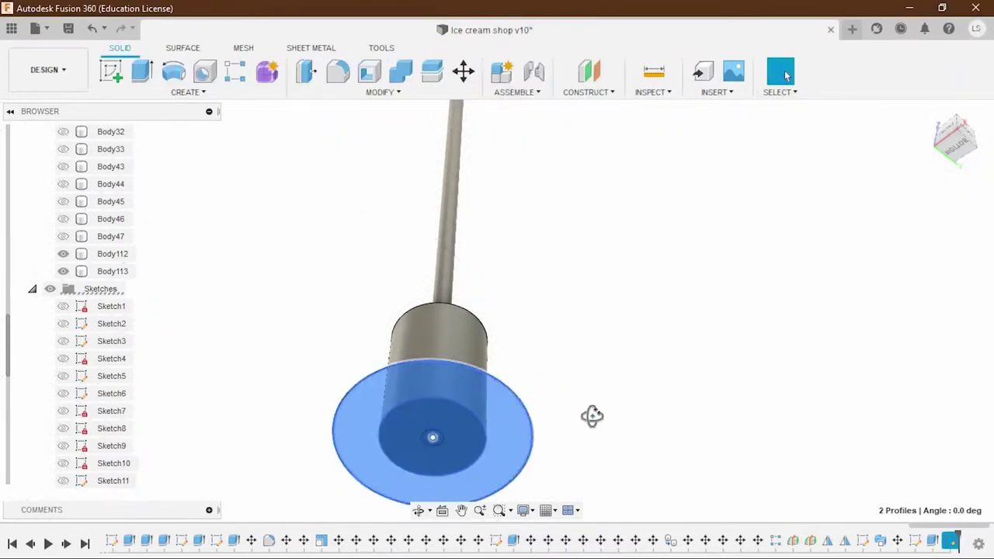
# Extrude the foot plate -10 mm as a new body.
pyautogui.write('e')
pyautogui.write('5')
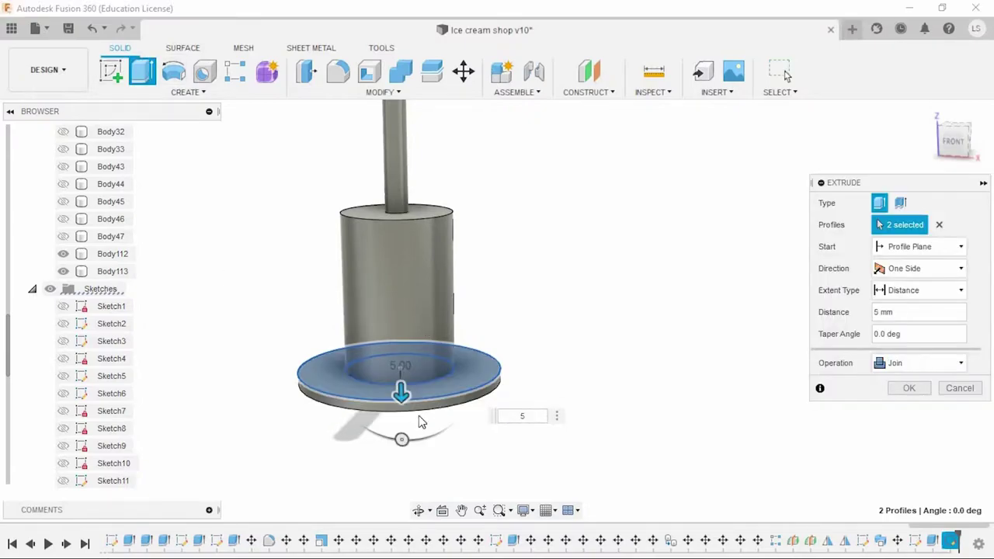
pyautogui.press('BackSpace')
pyautogui.write('-10')
pyautogui.press('Return')
pyautogui.click(904, 432)
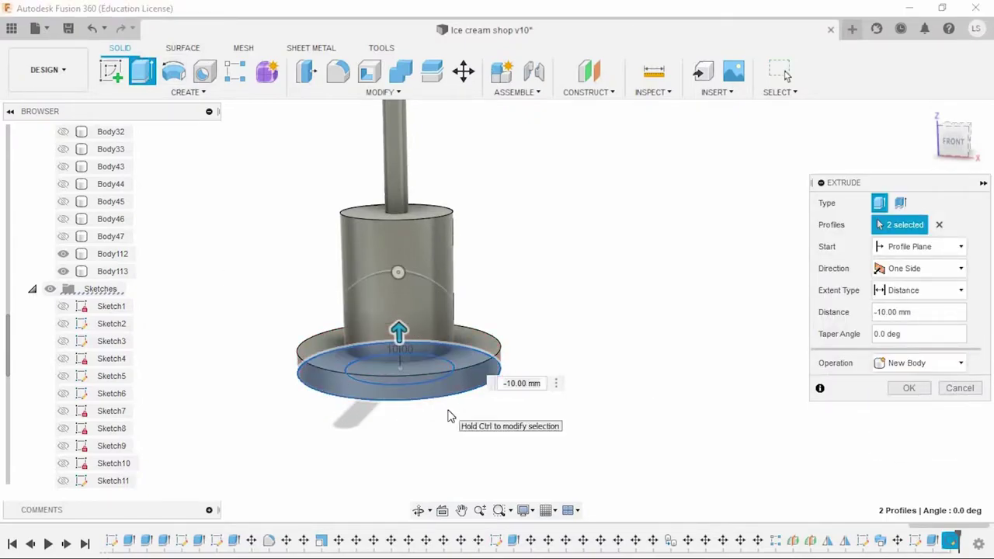
pyautogui.click(907, 390)
# Start a fillet on the base cylinder's top circular edge.
pyautogui.click(338, 71)
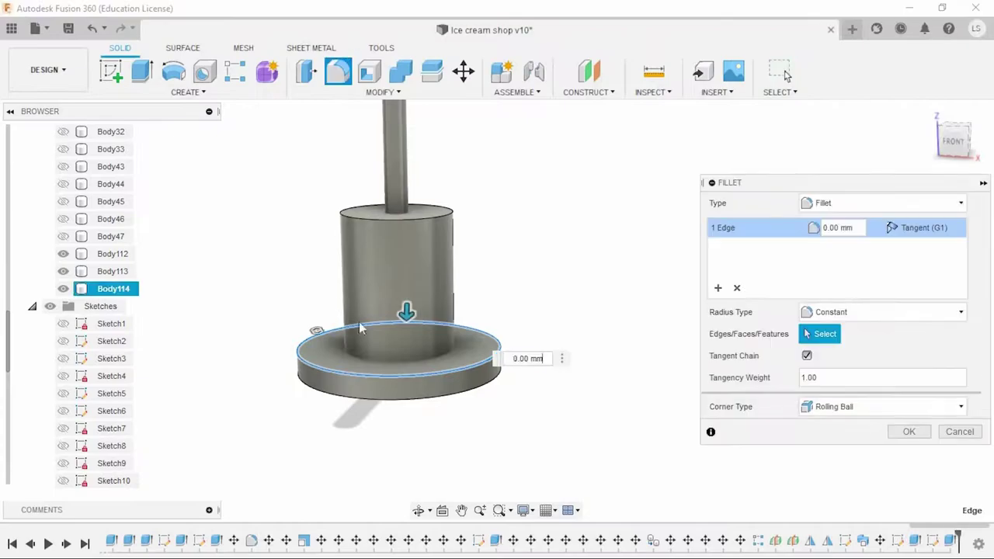
pyautogui.press('Escape')
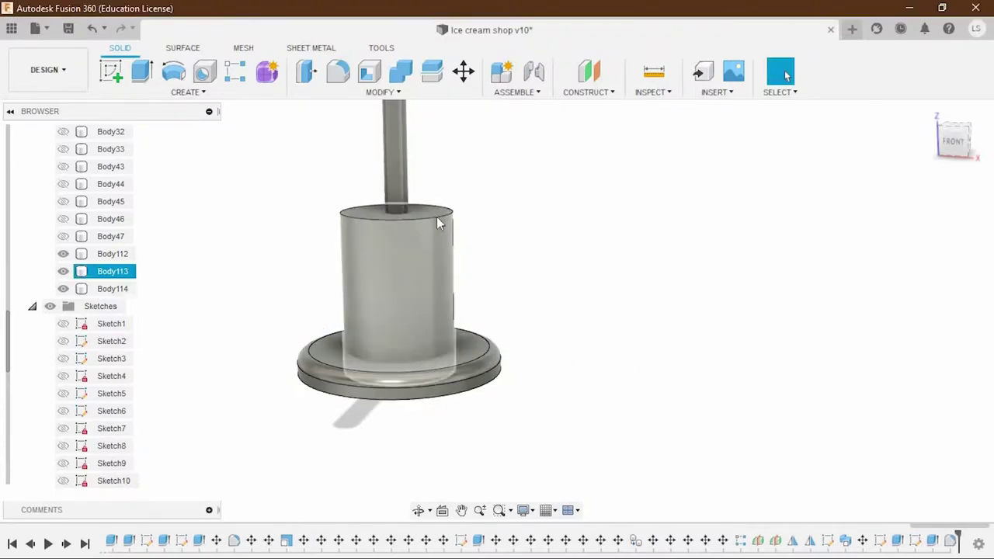
pyautogui.click(435, 212)
pyautogui.click(306, 71)
pyautogui.moveTo(433, 211); pyautogui.dragTo(432, 216)
# Apply the 10 mm fillet to the cylinder's top edge.
pyautogui.click(898, 435)
pyautogui.scroll(-3, 526, 322)
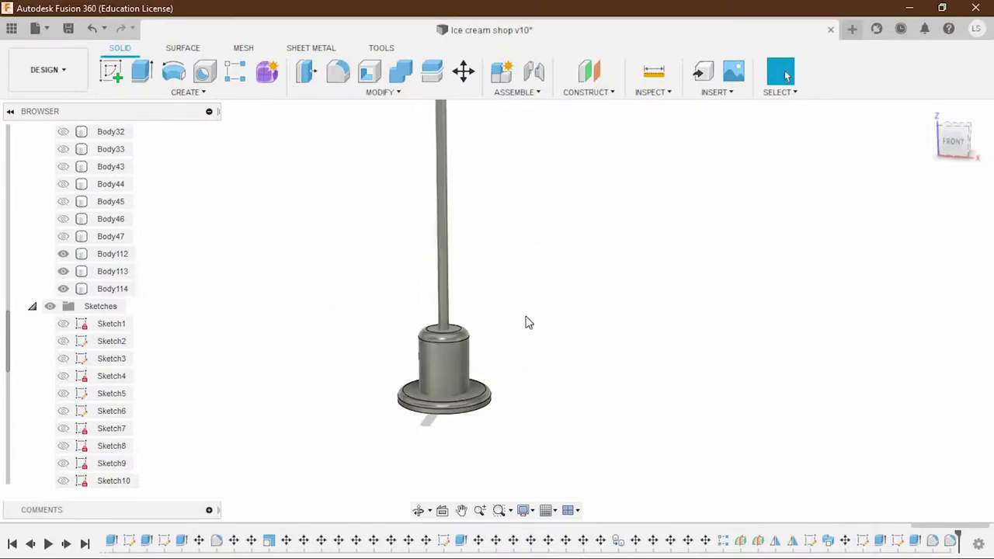
pyautogui.scroll(-2, 497, 318)
pyautogui.scroll(-2, 515, 338)
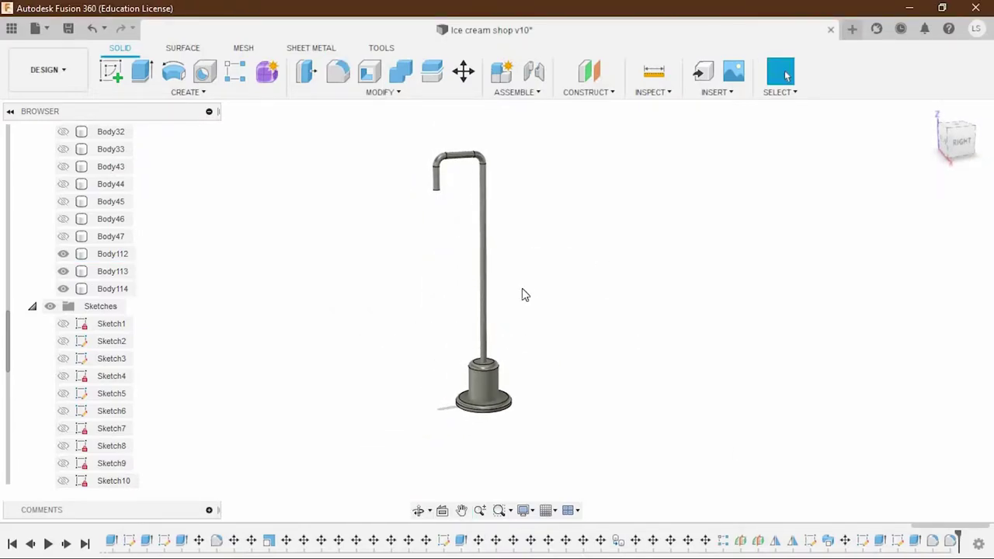
pyautogui.scroll(1, 519, 251)
pyautogui.scroll(2, 471, 207)
pyautogui.moveTo(464, 224)
pyautogui.keyDown('shift'); pyautogui.mouseDown(button='middle')
pyautogui.moveTo(412, 217)
pyautogui.moveTo(489, 203)
pyautogui.mouseUp(button='middle'); pyautogui.keyUp('shift')
# Add a 50 mm sphere as a new body at the hook's end face.
pyautogui.click(186, 91)
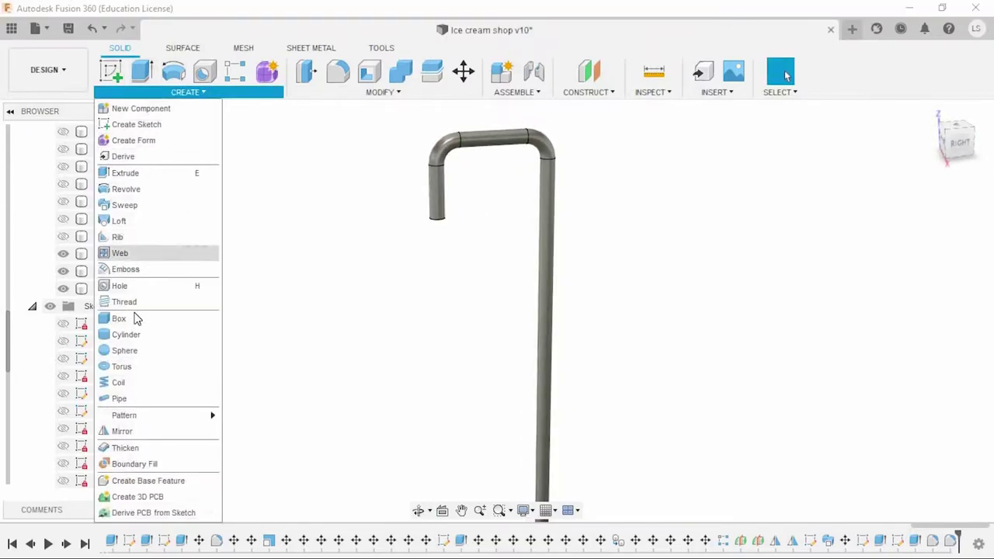
pyautogui.keyDown('shift'); pyautogui.moveTo(327, 295); pyautogui.dragTo(431, 256, button='middle'); pyautogui.keyUp('shift')
pyautogui.click(430, 256)
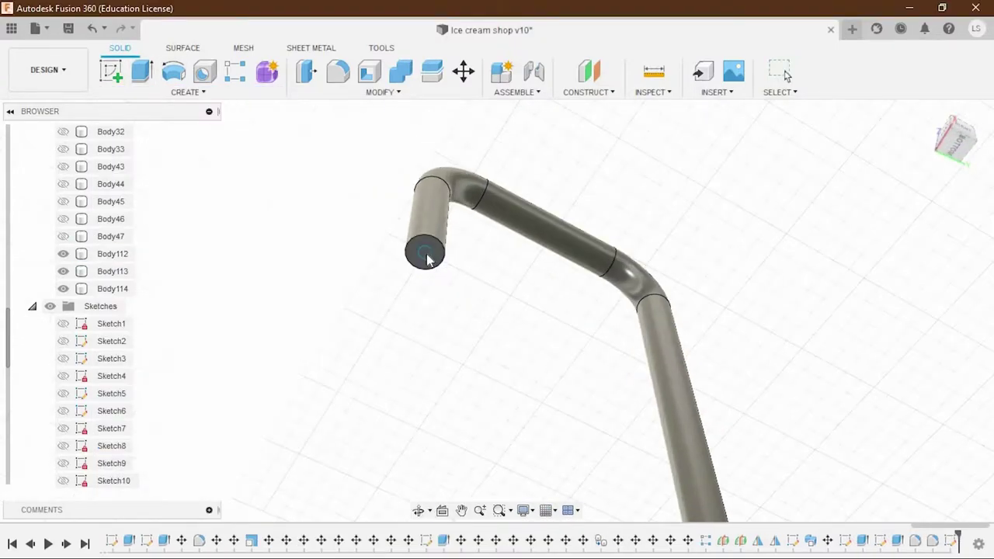
pyautogui.moveTo(447, 250); pyautogui.dragTo(439, 281)
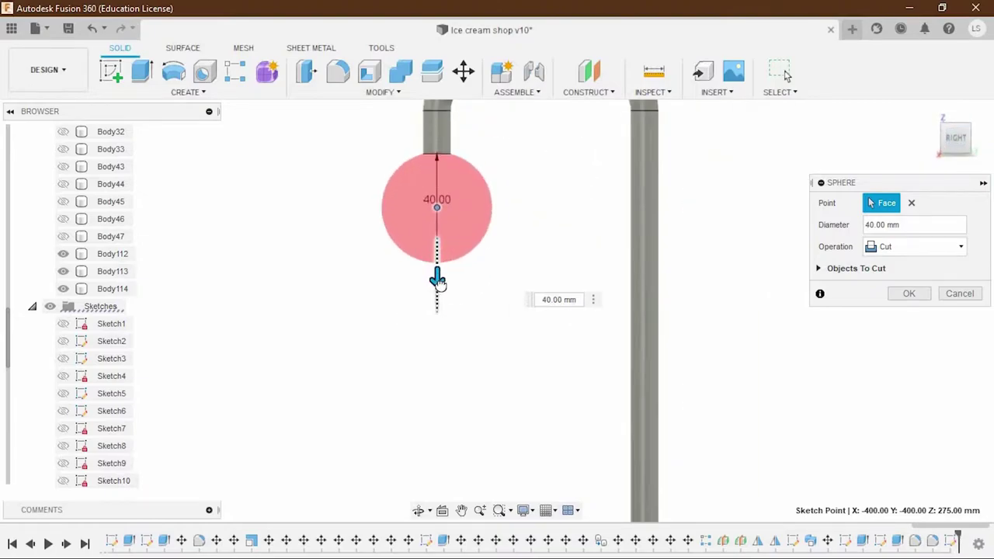
pyautogui.click(916, 246)
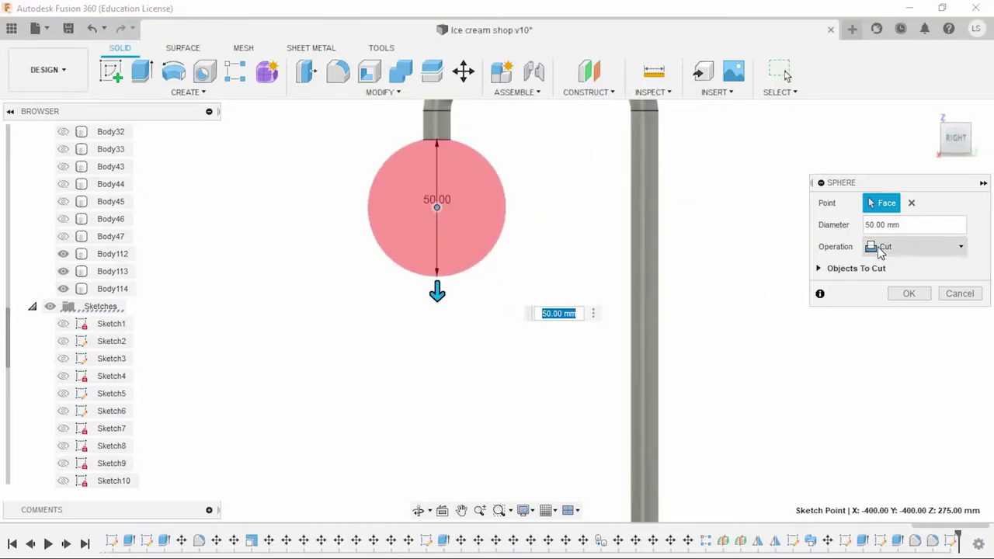
pyautogui.click(900, 317)
pyautogui.click(909, 294)
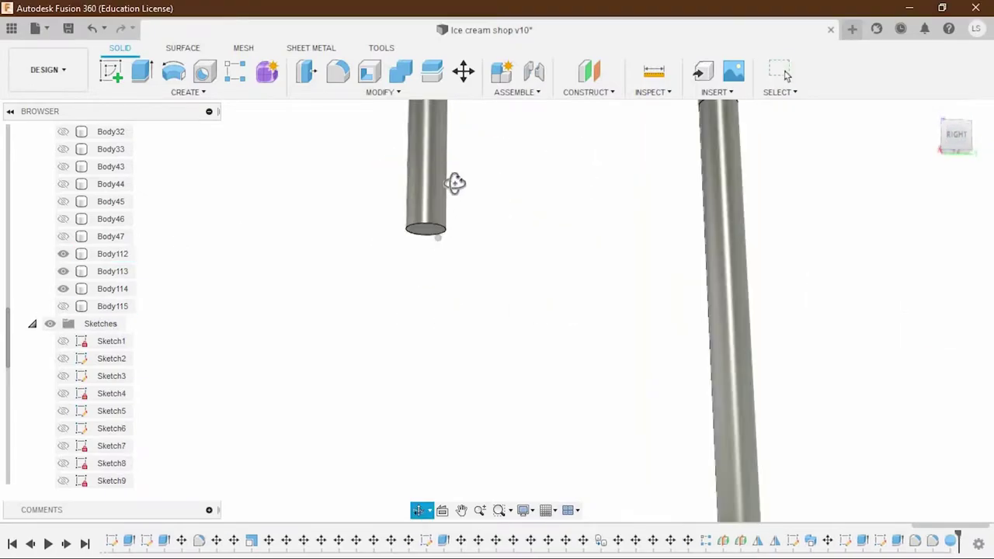
pyautogui.click(418, 257)
# Create a plane offset -5 mm from the pipe's end face.
pyautogui.click(589, 71)
pyautogui.click(938, 131)
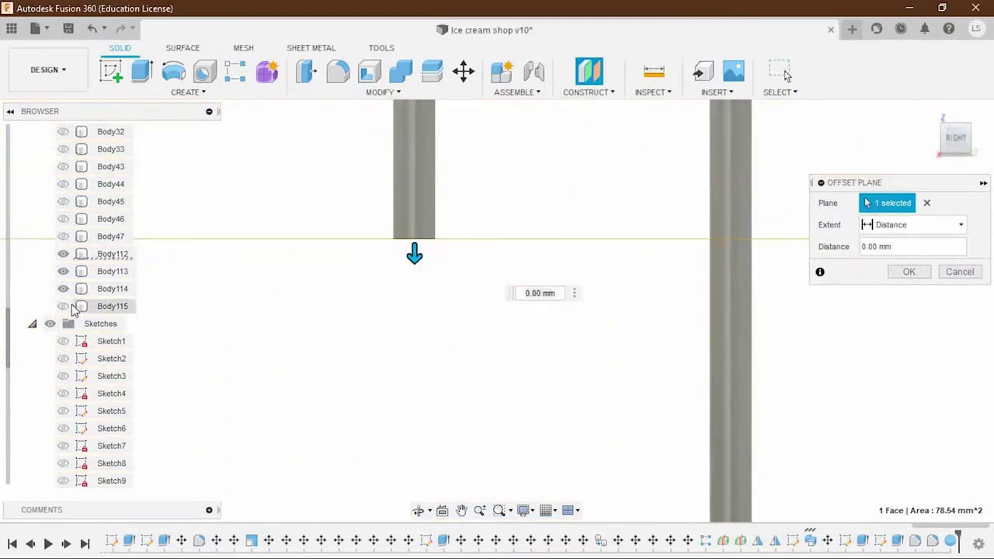
pyautogui.moveTo(414, 261); pyautogui.dragTo(431, 241)
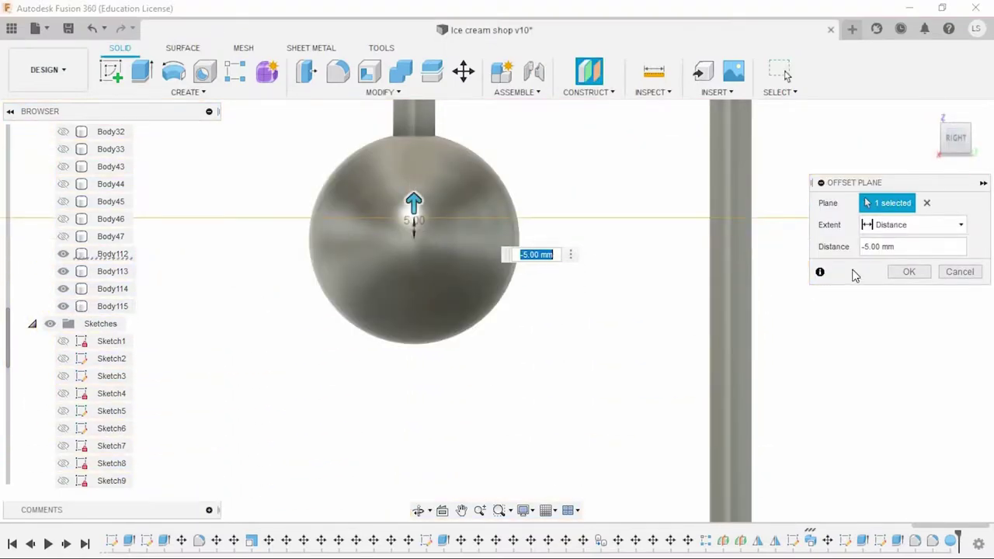
pyautogui.click(908, 271)
# Split the sphere with the offset plane and hide the lower half, Body116.
pyautogui.click(112, 306)
pyautogui.click(431, 70)
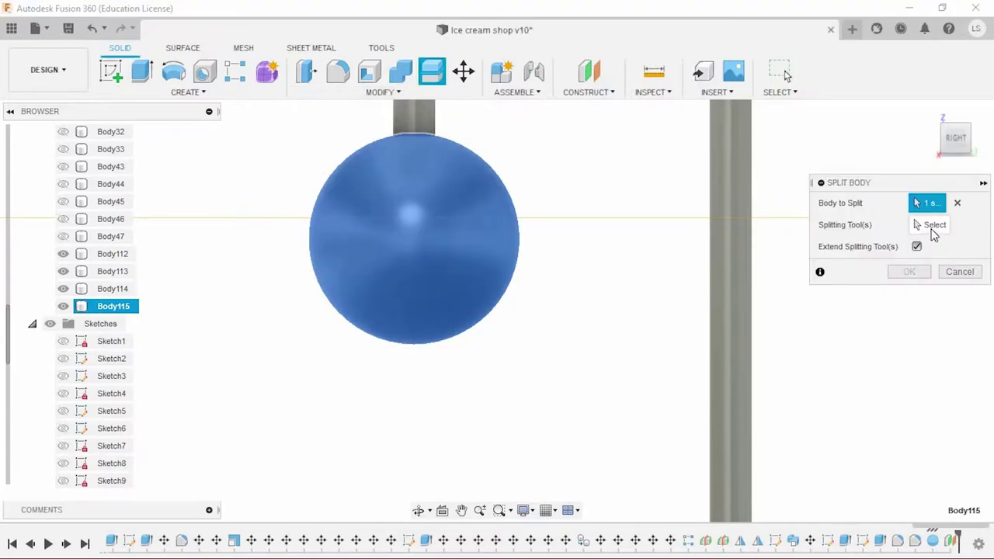
pyautogui.click(807, 219)
pyautogui.press('Return')
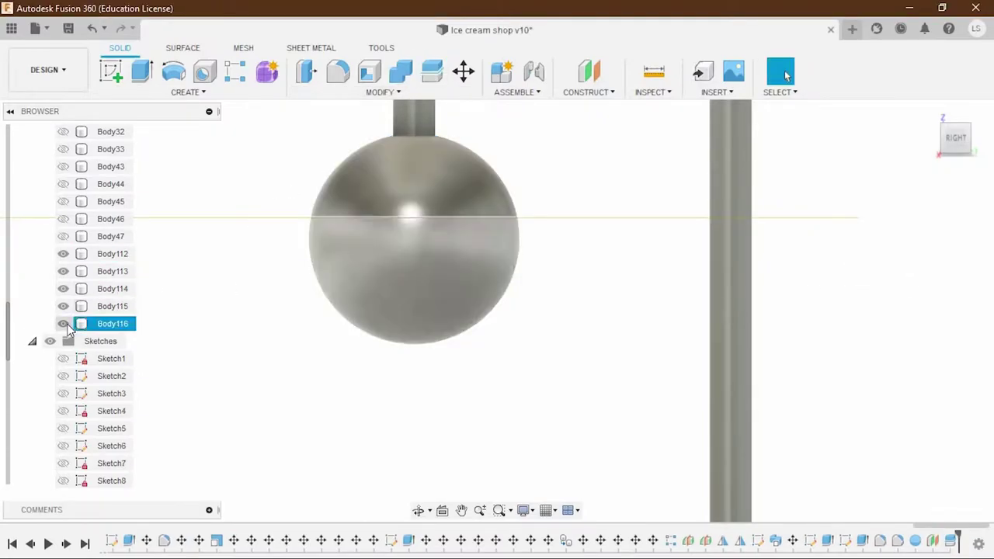
pyautogui.click(65, 324)
pyautogui.scroll(-5, 85, 398)
pyautogui.keyDown('shift'); pyautogui.moveTo(293, 377); pyautogui.dragTo(355, 355, button='middle'); pyautogui.keyUp('shift')
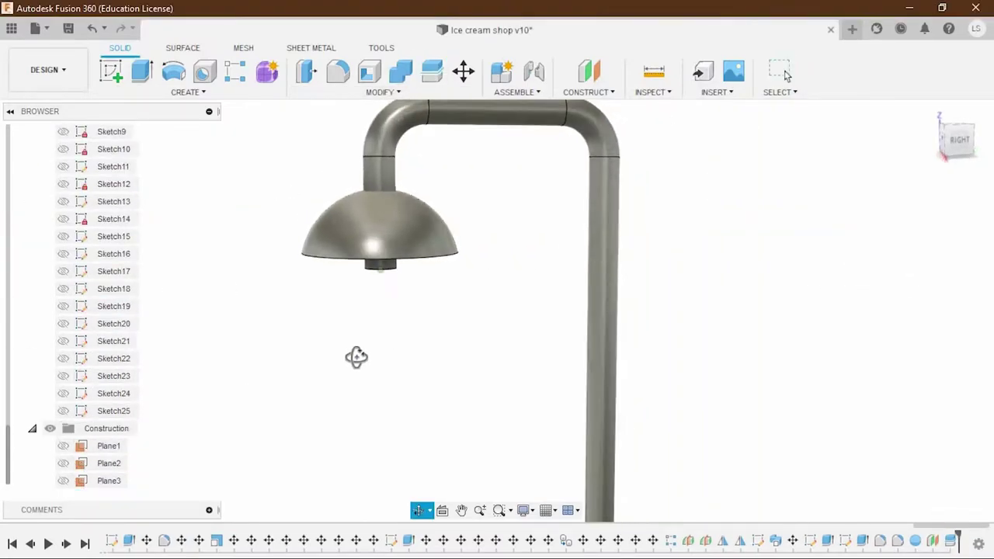
# Move the lamp's dome shade down 20 mm.
pyautogui.click(99, 295)
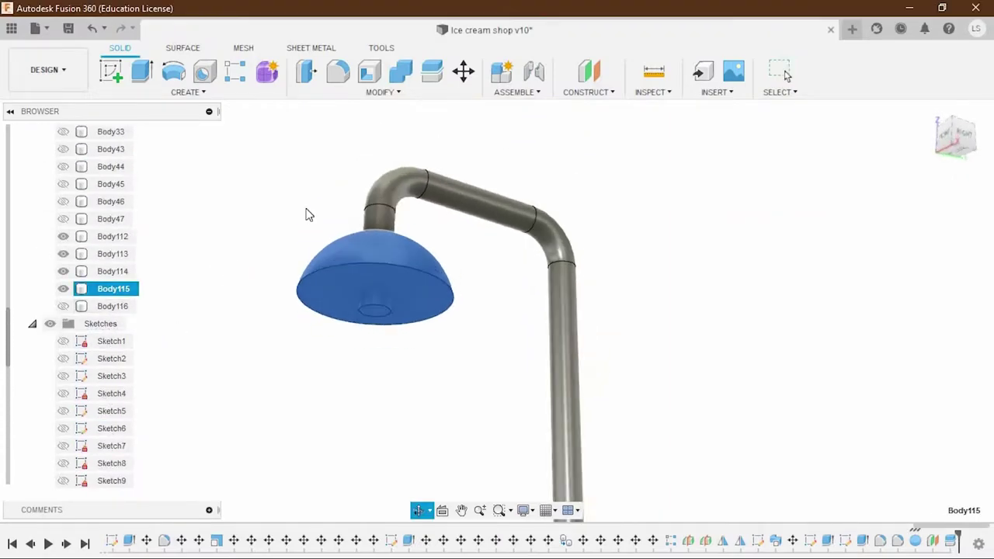
pyautogui.write('m')
pyautogui.write('-20')
pyautogui.click(908, 446)
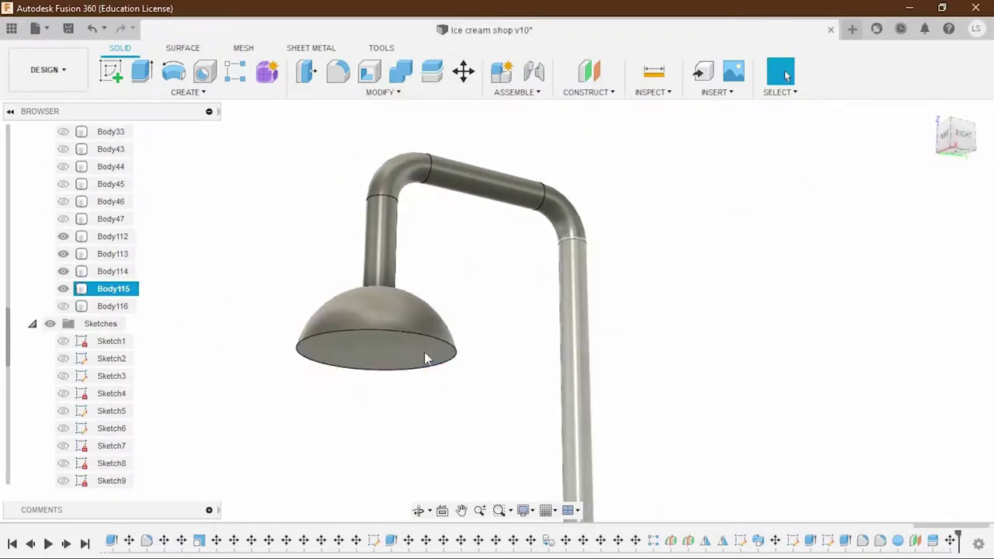
# Hollow the dome into a 2 mm shell, open at its flat bottom face.
pyautogui.click(424, 352)
pyautogui.click(369, 71)
pyautogui.write('2')
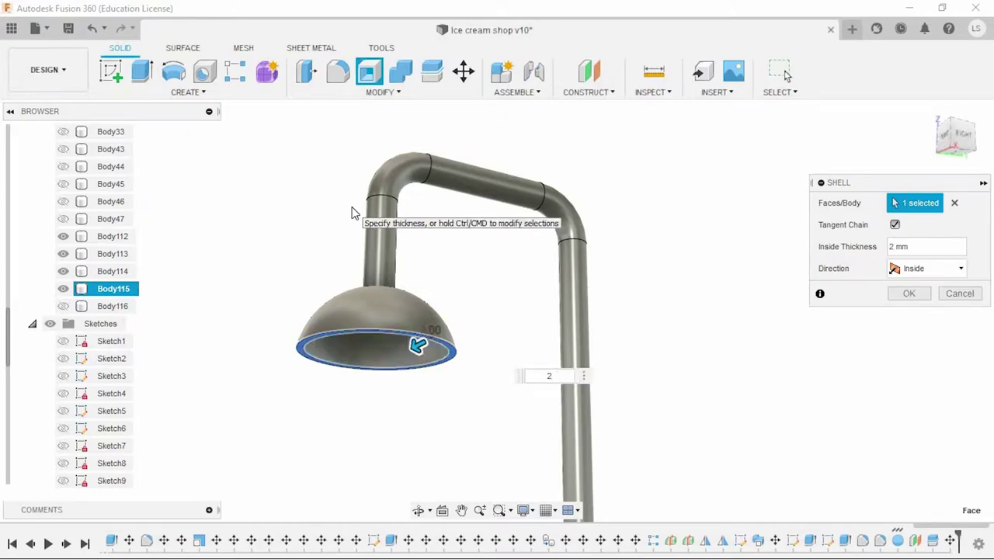
pyautogui.press('Return')
pyautogui.keyDown('shift'); pyautogui.moveTo(472, 315); pyautogui.dragTo(451, 386, button='middle'); pyautogui.keyUp('shift')
pyautogui.scroll(3, 450, 386)
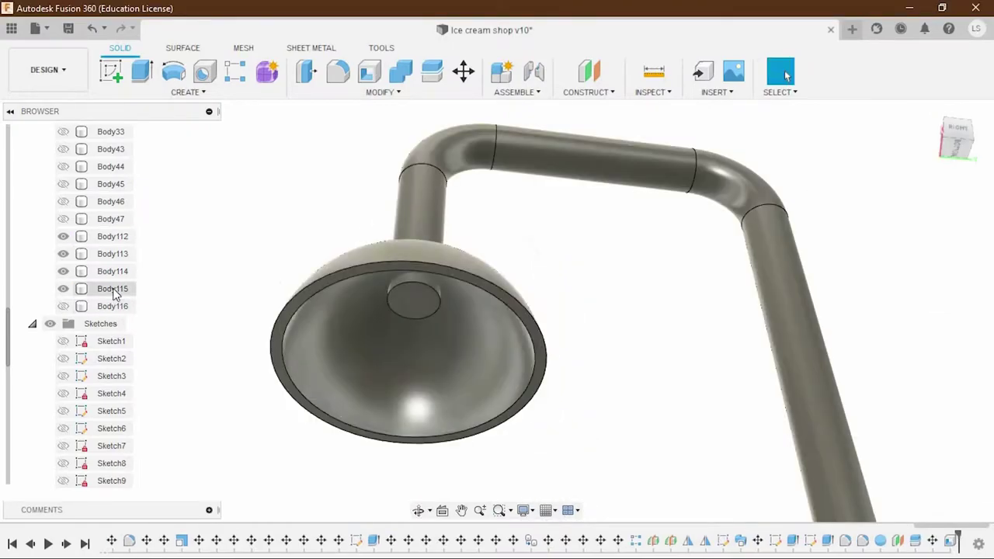
# Scale the dome body Body115 up by a factor of 1.105.
pyautogui.click(114, 290)
pyautogui.click(383, 91)
pyautogui.click(321, 189)
pyautogui.moveTo(546, 373); pyautogui.dragTo(555, 372)
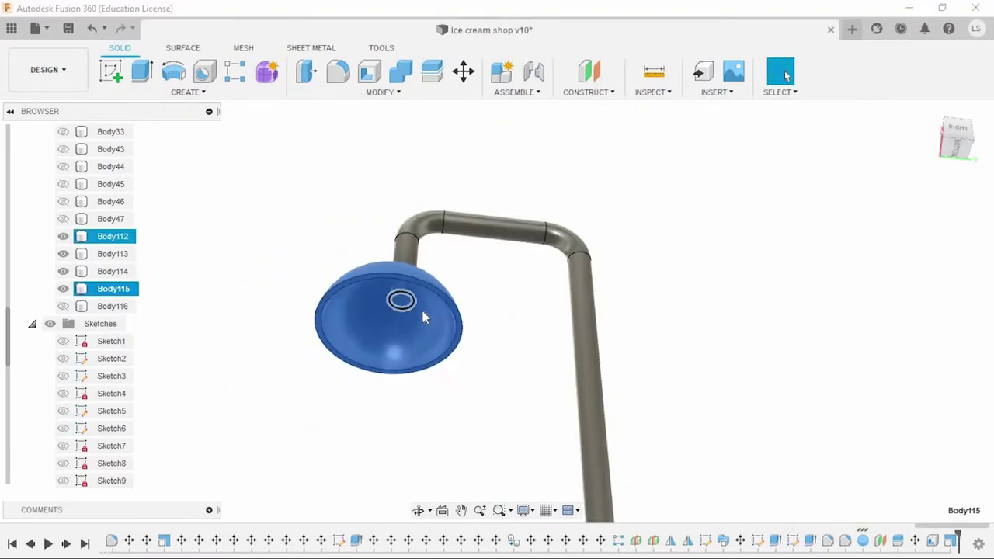
pyautogui.scroll(-5, 424, 317)
pyautogui.moveTo(511, 375)
pyautogui.keyDown('shift'); pyautogui.mouseDown(button='middle')
pyautogui.moveTo(522, 375)
pyautogui.moveTo(515, 350)
pyautogui.mouseUp(button='middle'); pyautogui.keyUp('shift')
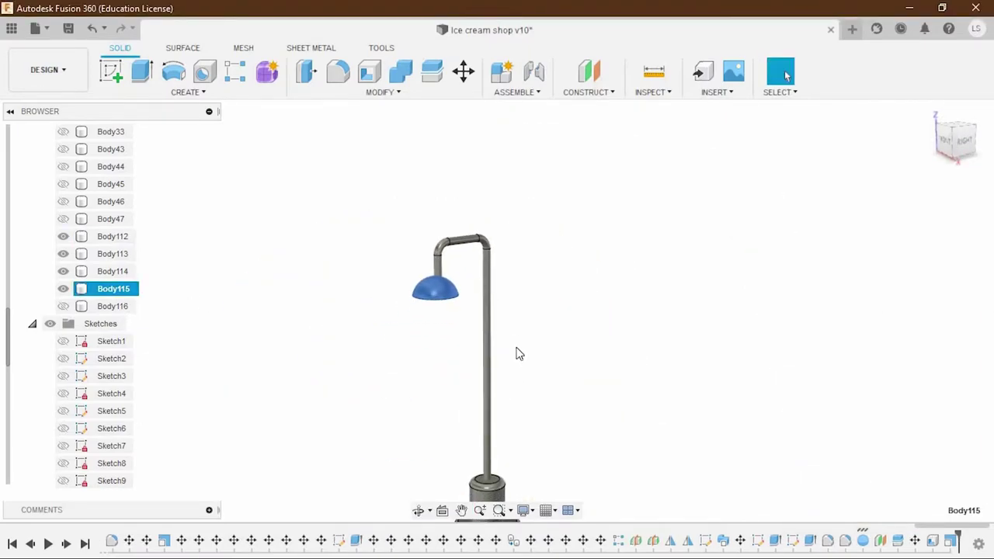
# Scale the dome shade up further.
pyautogui.click(383, 92)
pyautogui.click(320, 189)
pyautogui.moveTo(469, 291); pyautogui.dragTo(486, 291)
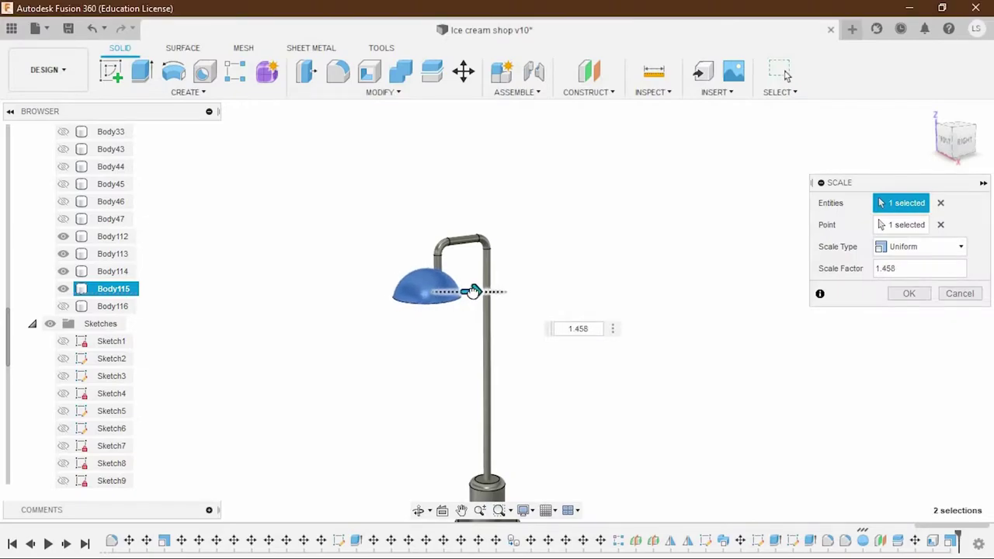
pyautogui.click(888, 293)
# Shift the dome about 10 mm sideways so it sits under the lamp arm.
pyautogui.click(114, 288)
pyautogui.press('m')
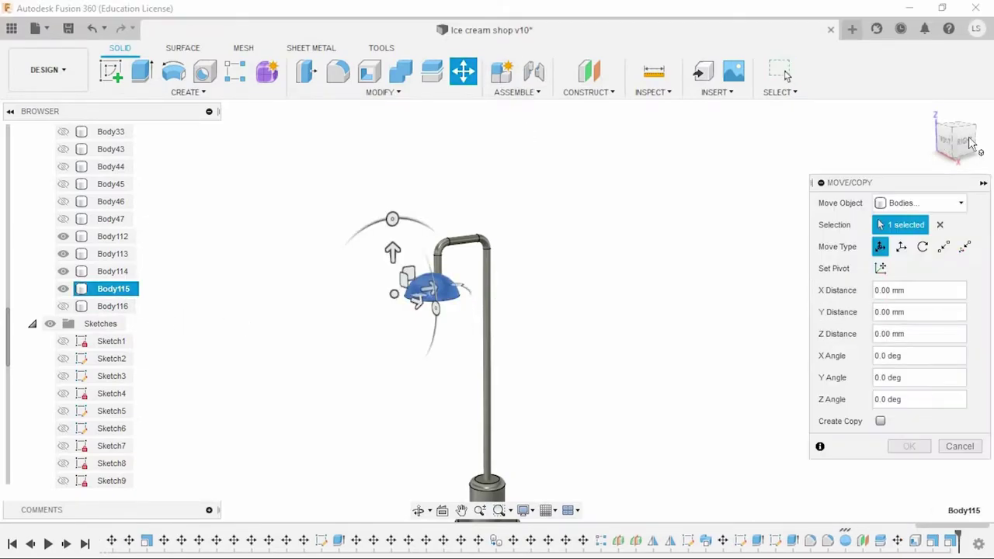
pyautogui.scroll(2, 450, 295)
pyautogui.moveTo(373, 282); pyautogui.dragTo(395, 282)
pyautogui.scroll(2, 377, 285)
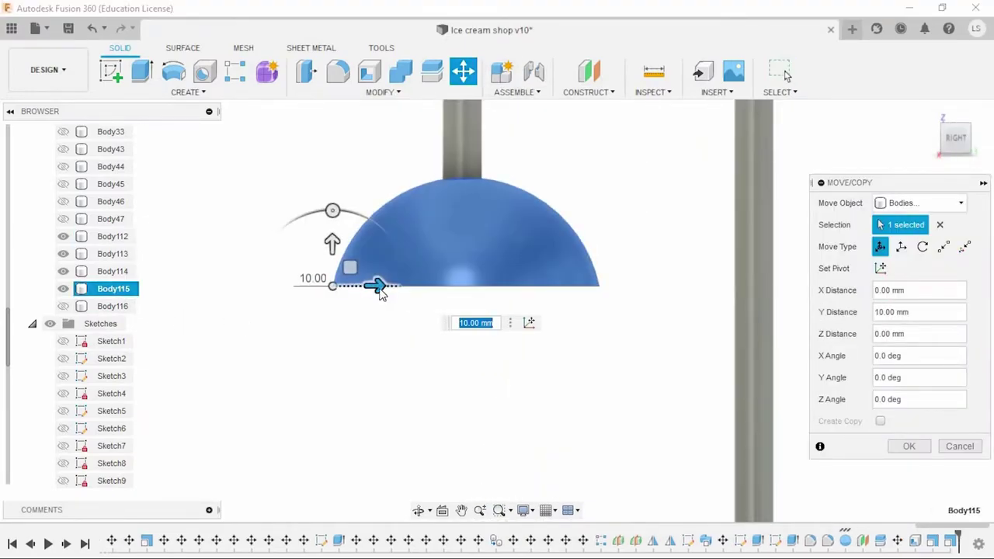
pyautogui.scroll(1, 358, 287)
pyautogui.moveTo(331, 267); pyautogui.dragTo(324, 268)
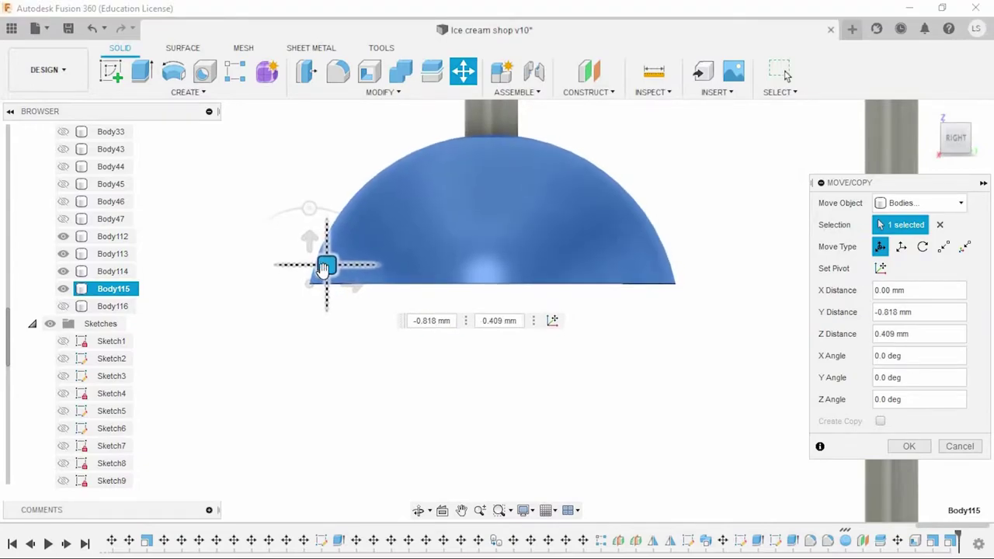
pyautogui.press('Return')
pyautogui.scroll(-3, 642, 350)
pyautogui.scroll(-3, 626, 357)
pyautogui.moveTo(626, 358)
pyautogui.keyDown('shift'); pyautogui.mouseDown(button='middle')
pyautogui.moveTo(506, 291)
pyautogui.moveTo(464, 316)
pyautogui.moveTo(443, 244)
pyautogui.mouseUp(button='middle'); pyautogui.keyUp('shift')
pyautogui.scroll(5, 439, 237)
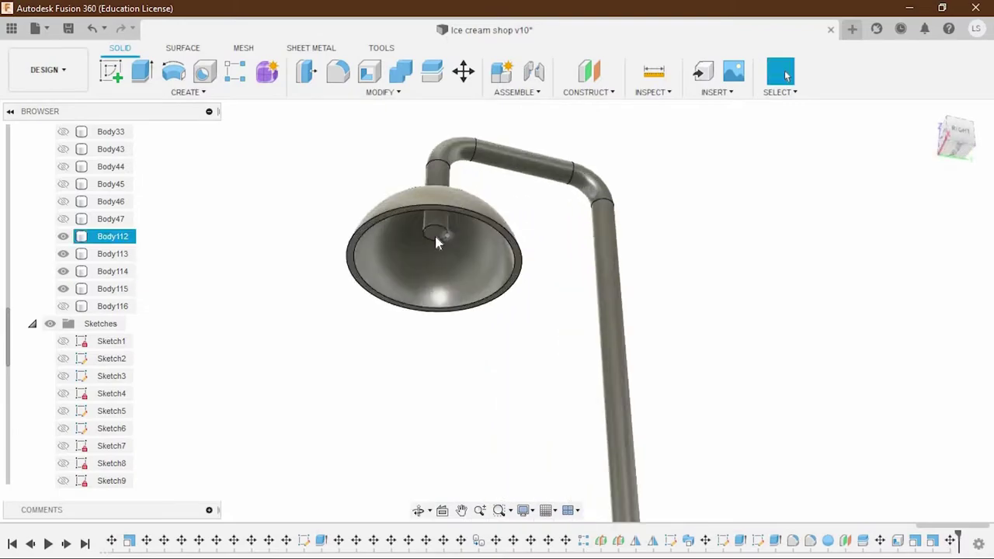
# Start a 32 mm sphere on the small face inside the dome.
pyautogui.click(435, 232)
pyautogui.click(191, 97)
pyautogui.click(124, 349)
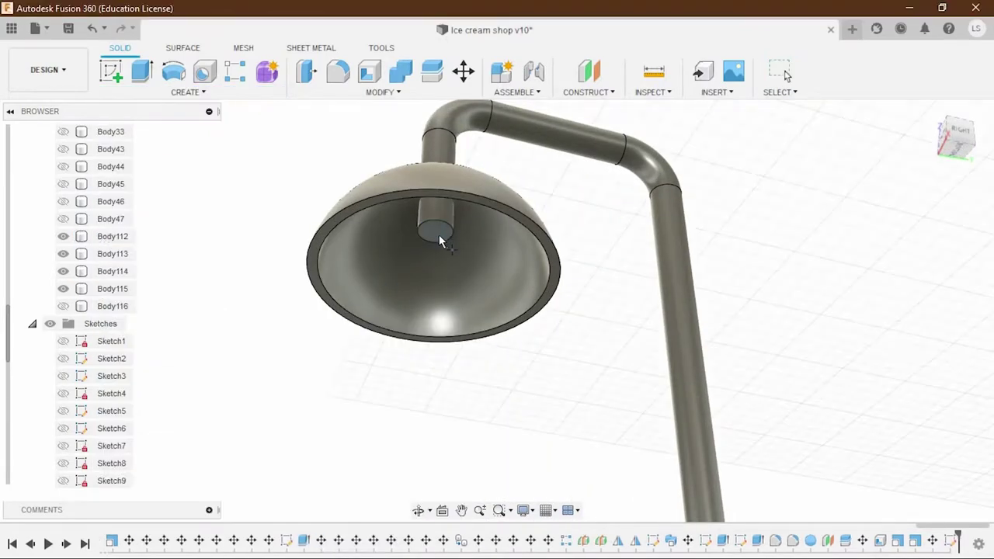
pyautogui.click(436, 231)
pyautogui.moveTo(435, 279)
pyautogui.mouseDown()
pyautogui.moveTo(439, 320)
pyautogui.moveTo(434, 289)
pyautogui.mouseUp()
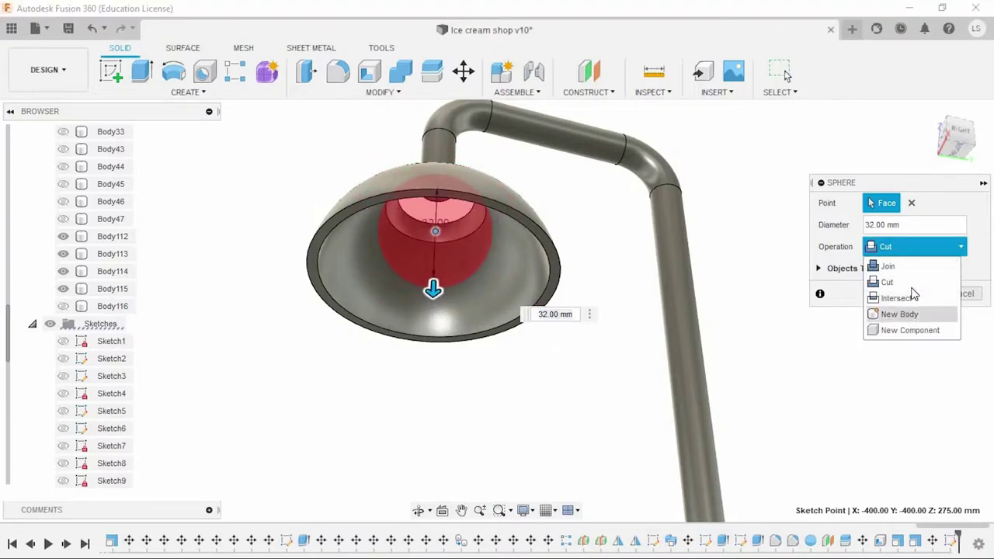
# Commit the sphere as new body Body117 and lower it 14 mm below the dome.
pyautogui.click(900, 314)
pyautogui.press('Return')
pyautogui.click(116, 324)
pyautogui.click(464, 73)
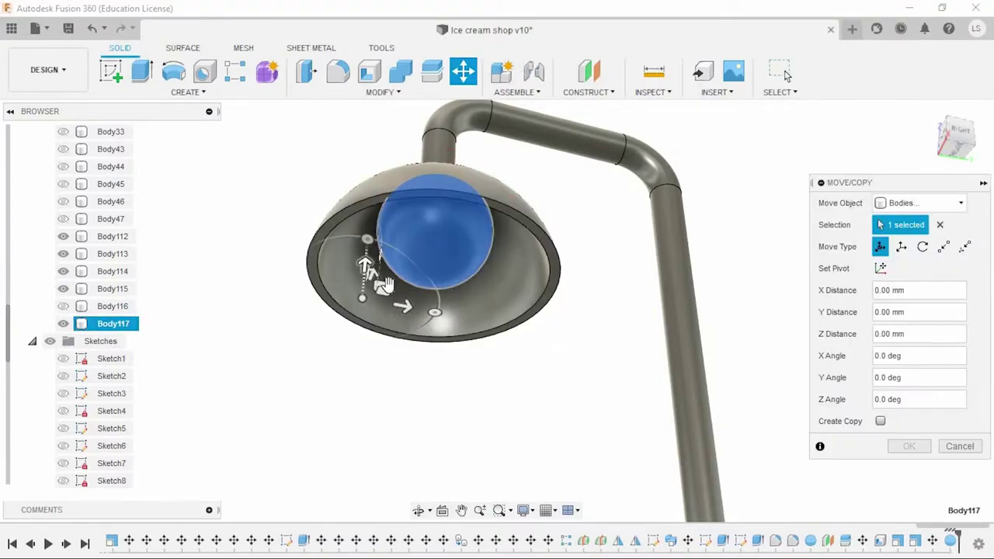
pyautogui.keyDown('shift'); pyautogui.moveTo(383, 286); pyautogui.dragTo(356, 310, button='middle'); pyautogui.keyUp('shift')
pyautogui.moveTo(356, 330); pyautogui.dragTo(357, 370)
pyautogui.click(907, 449)
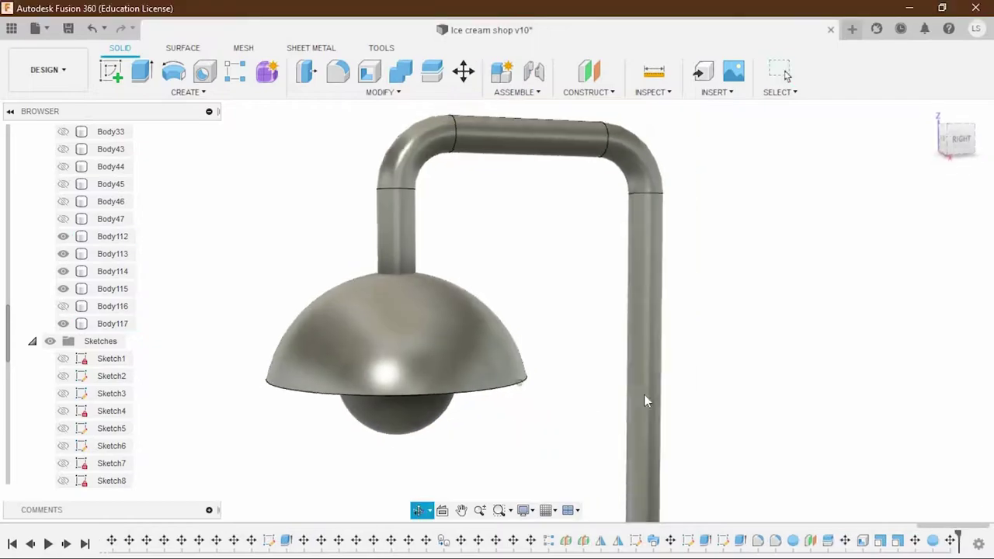
# Unisolate the bodies so the whole ice cream shop shows beside the lamp.
pyautogui.scroll(-5, 651, 435)
pyautogui.scroll(-3, 571, 341)
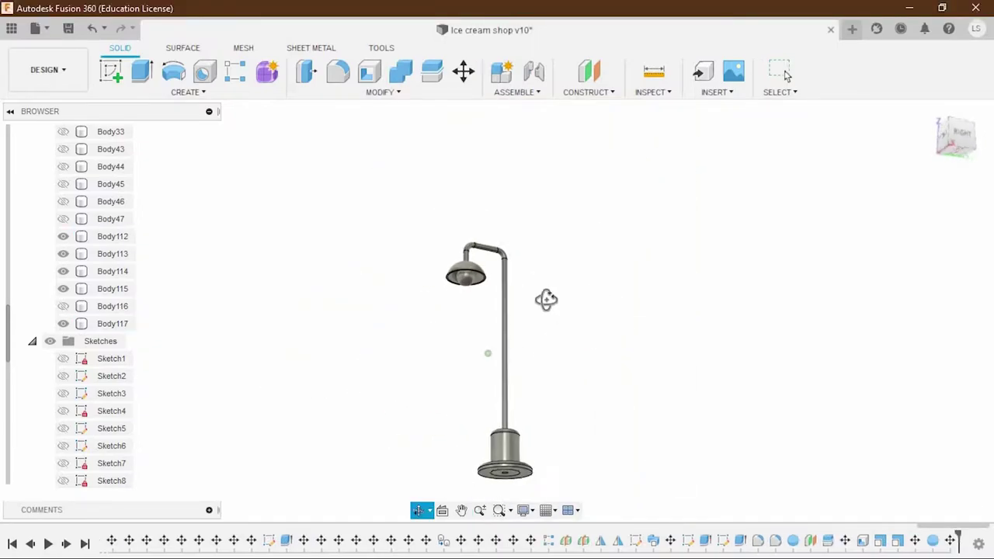
pyautogui.moveTo(562, 347); pyautogui.dragTo(550, 352, button='middle')
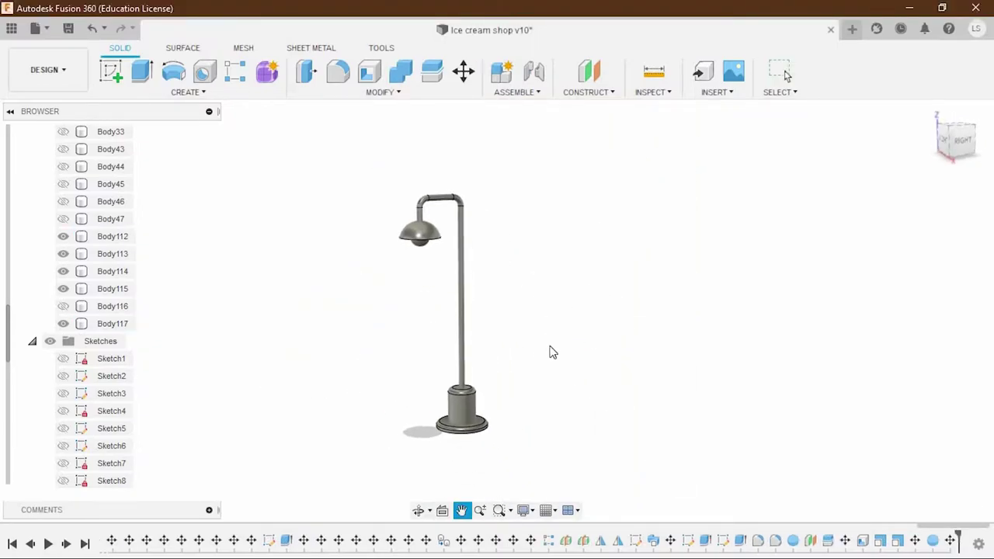
pyautogui.rightClick(117, 243)
pyautogui.click(155, 302)
pyautogui.scroll(-2, 327, 344)
pyautogui.moveTo(355, 348)
pyautogui.mouseDown(button='middle')
pyautogui.moveTo(271, 370)
pyautogui.moveTo(280, 369)
pyautogui.mouseUp(button='middle')
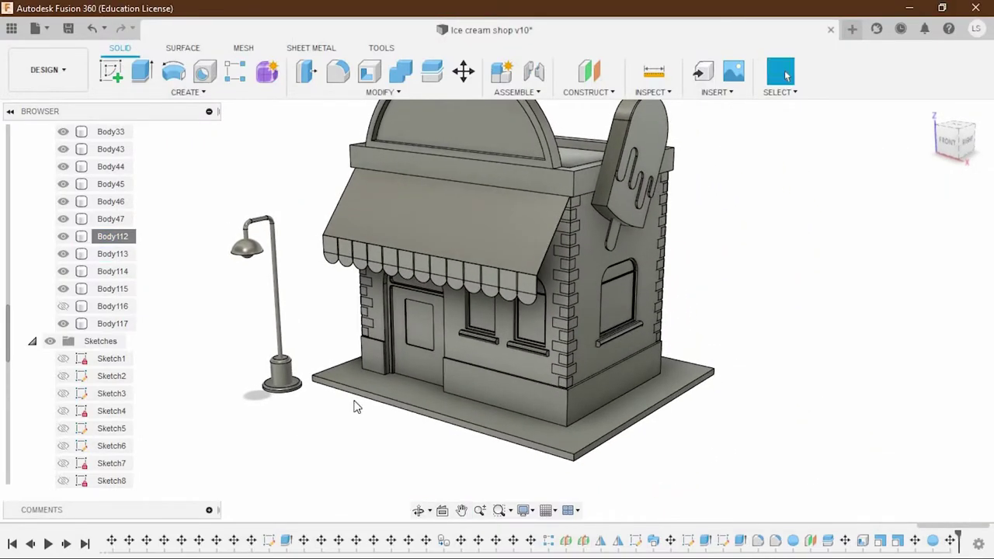
# Pull the base plate's front and side faces outward beneath the lamp.
pyautogui.scroll(3, 373, 405)
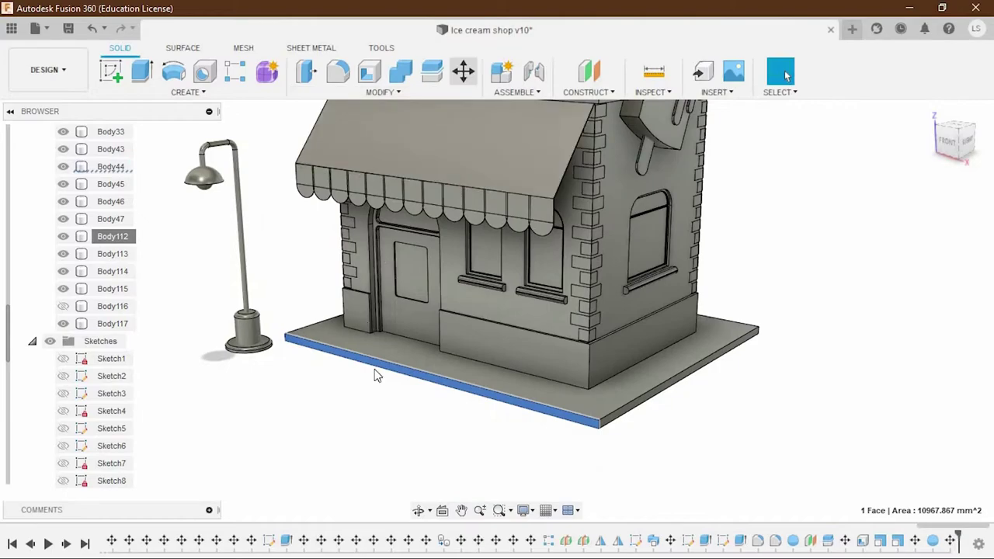
pyautogui.press('m')
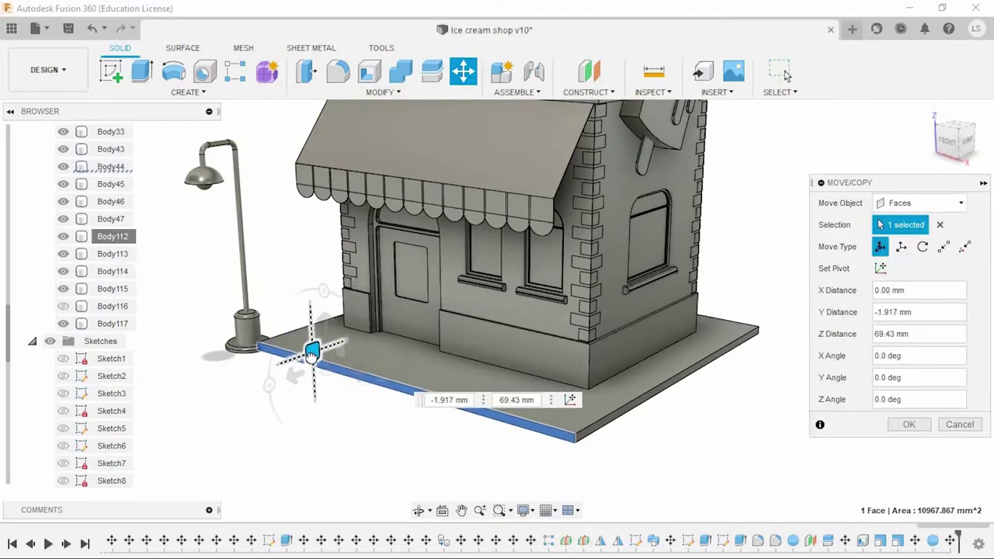
pyautogui.click(909, 425)
pyautogui.scroll(3, 633, 406)
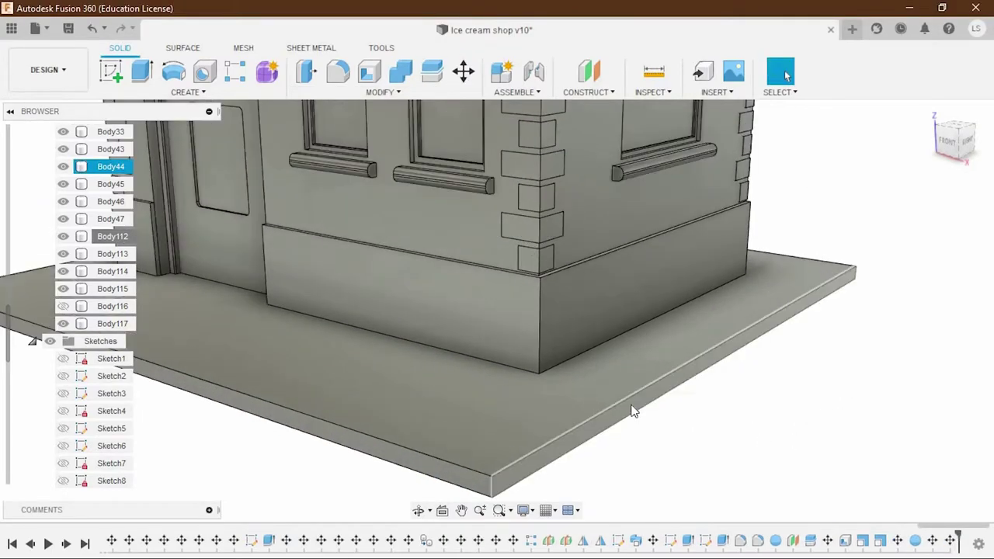
pyautogui.scroll(-3, 637, 410)
pyautogui.click(637, 410)
pyautogui.press('m')
pyautogui.moveTo(646, 389); pyautogui.dragTo(662, 396)
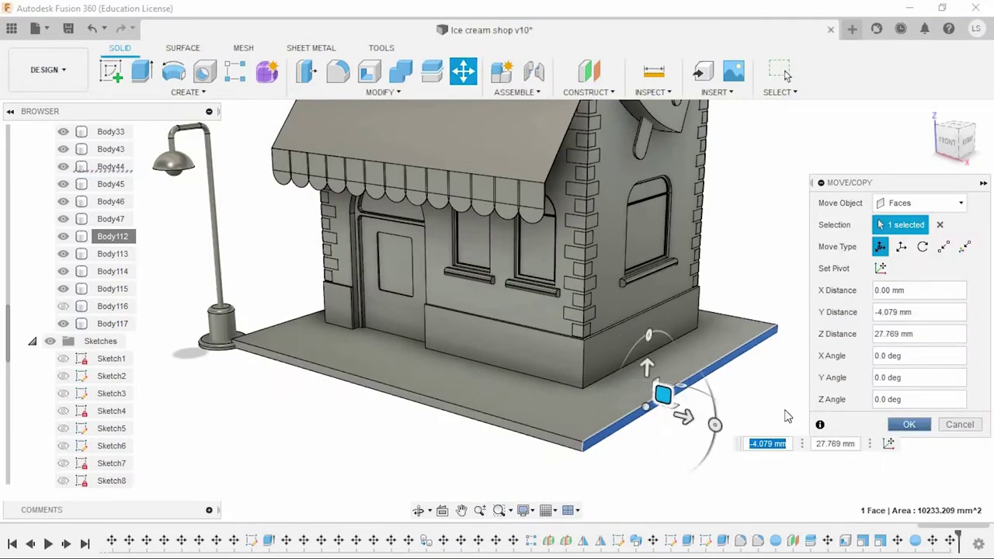
pyautogui.press('Return')
# Delete Body116, the unused lower sphere half.
pyautogui.click(108, 323)
pyautogui.rightClick(109, 306)
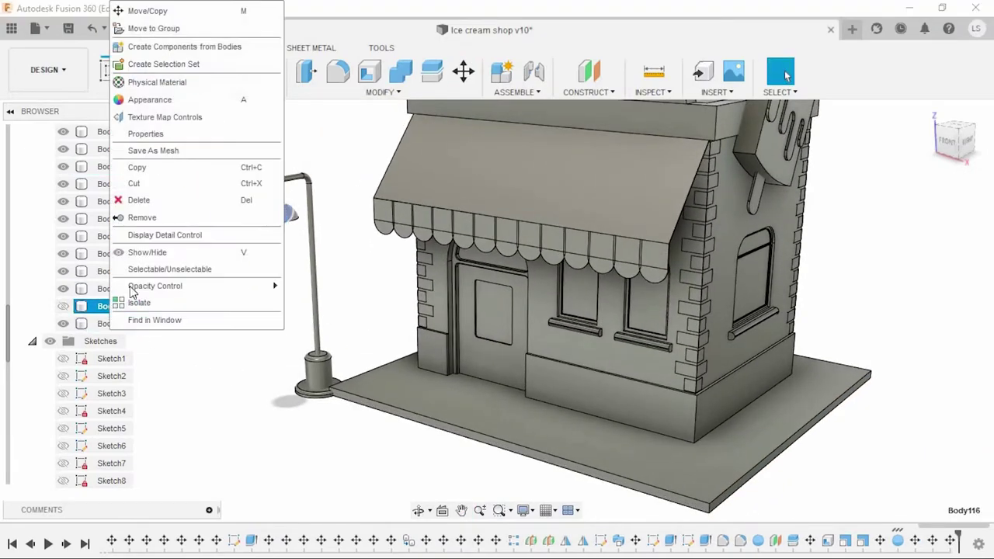
pyautogui.click(141, 221)
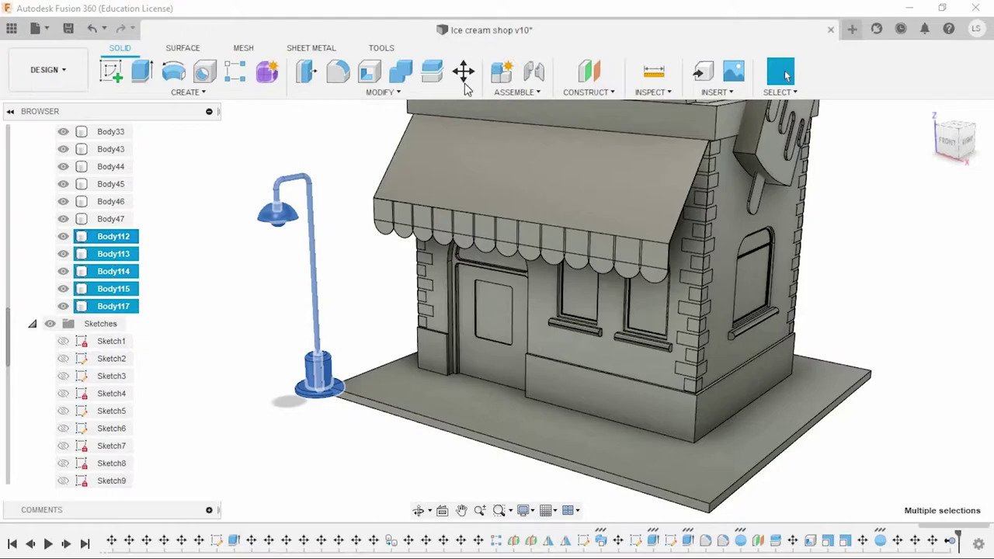
# Shift the five lamp bodies to about -20 mm along X beside the shop.
pyautogui.press('m')
pyautogui.keyDown('shift'); pyautogui.moveTo(358, 452); pyautogui.dragTo(365, 265, button='middle'); pyautogui.keyUp('shift')
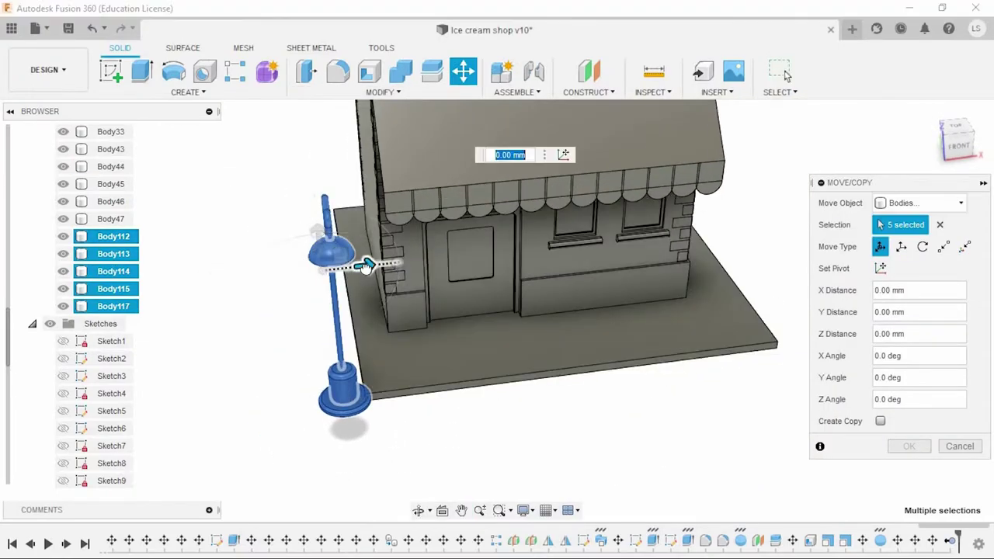
pyautogui.scroll(3, 359, 267)
pyautogui.moveTo(333, 257)
pyautogui.mouseDown()
pyautogui.moveTo(306, 250)
pyautogui.moveTo(328, 306)
pyautogui.mouseUp()
pyautogui.scroll(-3, 329, 306)
pyautogui.keyDown('shift'); pyautogui.moveTo(328, 306); pyautogui.dragTo(304, 269, button='middle'); pyautogui.keyUp('shift')
pyautogui.scroll(3, 241, 187)
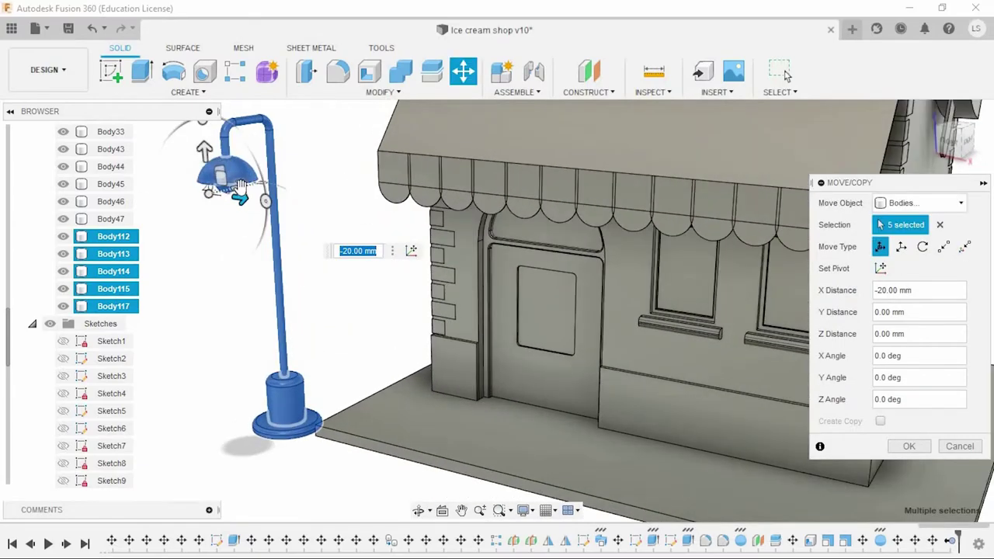
pyautogui.moveTo(240, 186); pyautogui.dragTo(280, 194)
pyautogui.moveTo(280, 194)
pyautogui.keyDown('shift'); pyautogui.mouseDown(button='middle')
pyautogui.moveTo(371, 314)
pyautogui.moveTo(412, 311)
pyautogui.mouseUp(button='middle'); pyautogui.keyUp('shift')
pyautogui.click(113, 306)
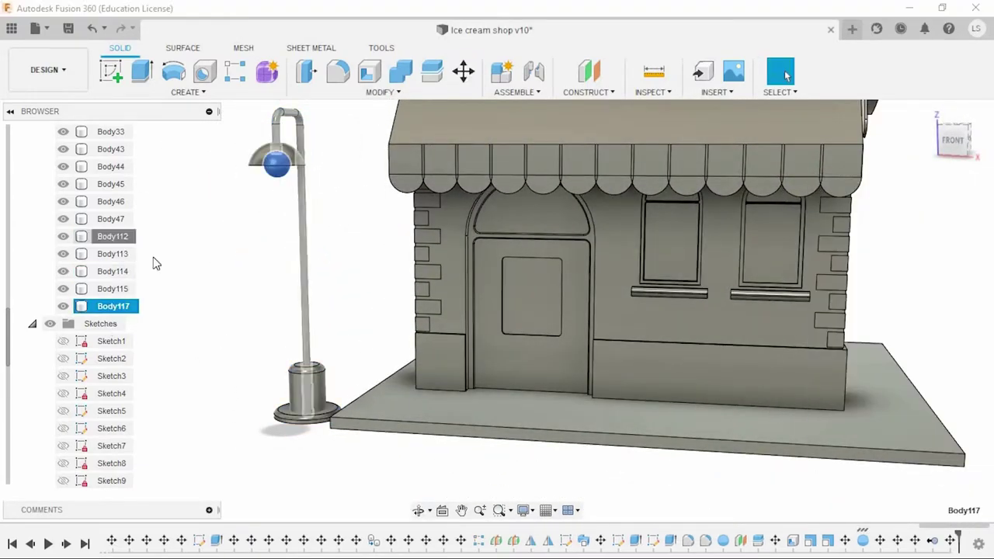
# Copy and paste the lamp bodies and place the copy 875 mm along X.
pyautogui.keyDown('shift'); pyautogui.click(113, 254); pyautogui.keyUp('shift')
pyautogui.scroll(-3, 282, 317)
pyautogui.hotkey('ctrl', 'c')
pyautogui.hotkey('ctrl', 'v')
pyautogui.moveTo(575, 256); pyautogui.dragTo(694, 257)
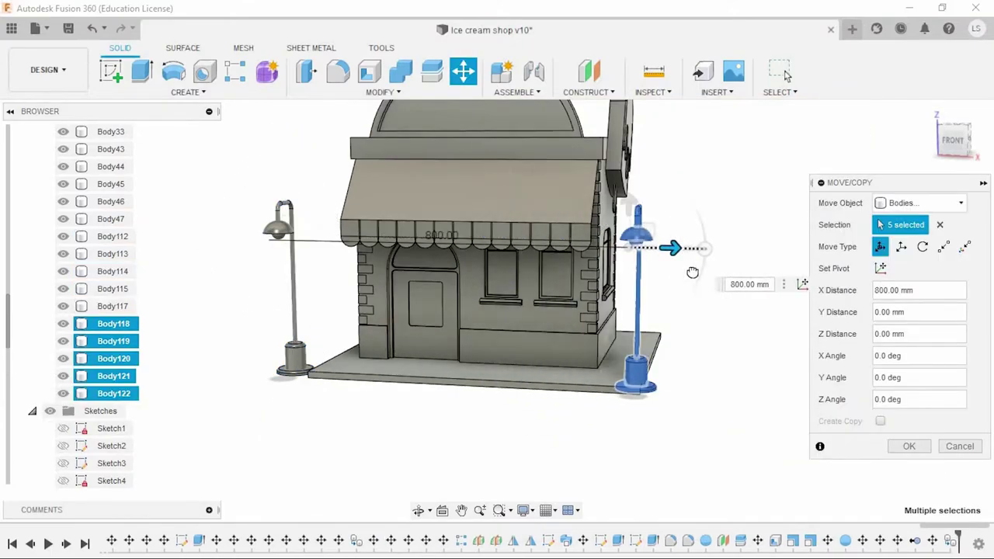
pyautogui.scroll(3, 690, 225)
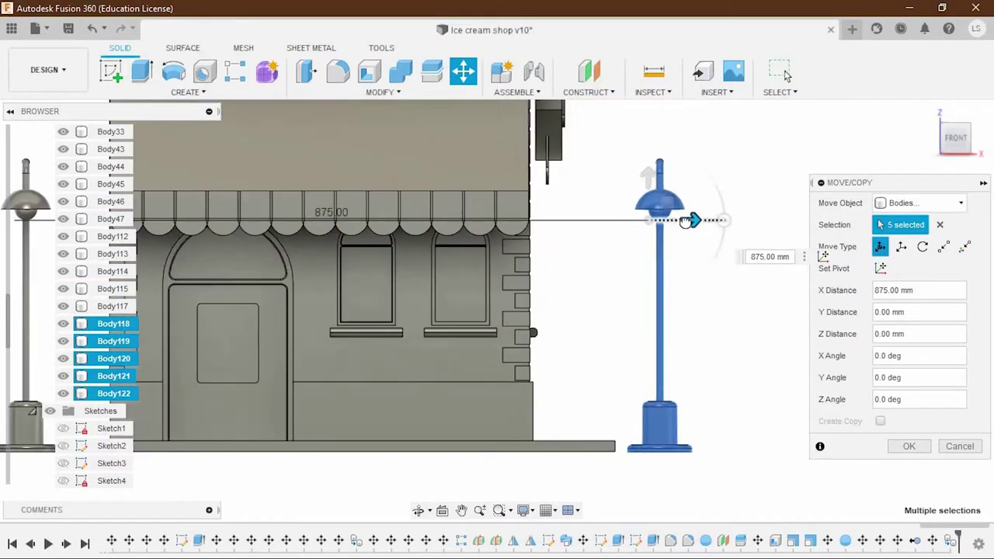
pyautogui.scroll(2, 675, 268)
pyautogui.click(909, 446)
pyautogui.scroll(-2, 695, 360)
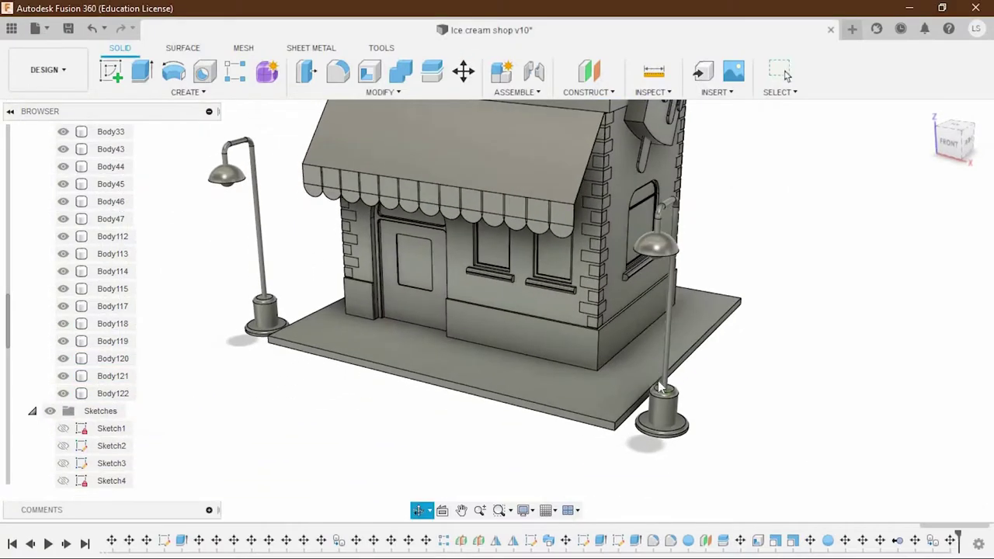
# Save the two-lamp shop as version v11, then isolate Body43.
pyautogui.moveTo(695, 359)
pyautogui.keyDown('shift'); pyautogui.mouseDown(button='middle')
pyautogui.moveTo(755, 355)
pyautogui.moveTo(704, 402)
pyautogui.moveTo(714, 426)
pyautogui.moveTo(686, 422)
pyautogui.mouseUp(button='middle'); pyautogui.keyUp('shift')
pyautogui.hotkey('ctrl', 's')
pyautogui.scroll(5, 474, 204)
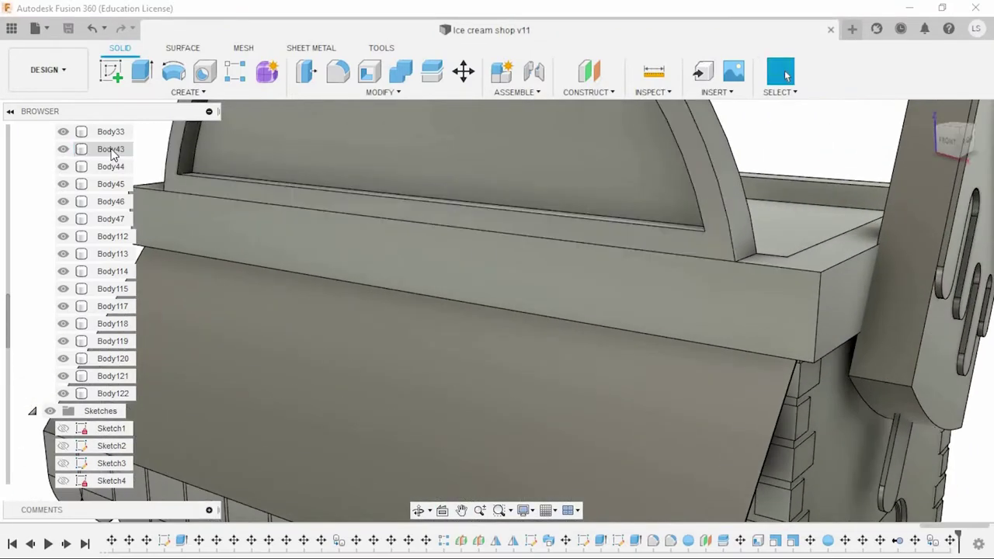
pyautogui.rightClick(111, 149)
pyautogui.click(155, 451)
# Push Body43's two selected lower faces down 25 mm.
pyautogui.keyDown('shift'); pyautogui.moveTo(359, 262); pyautogui.dragTo(412, 249, button='middle'); pyautogui.keyUp('shift')
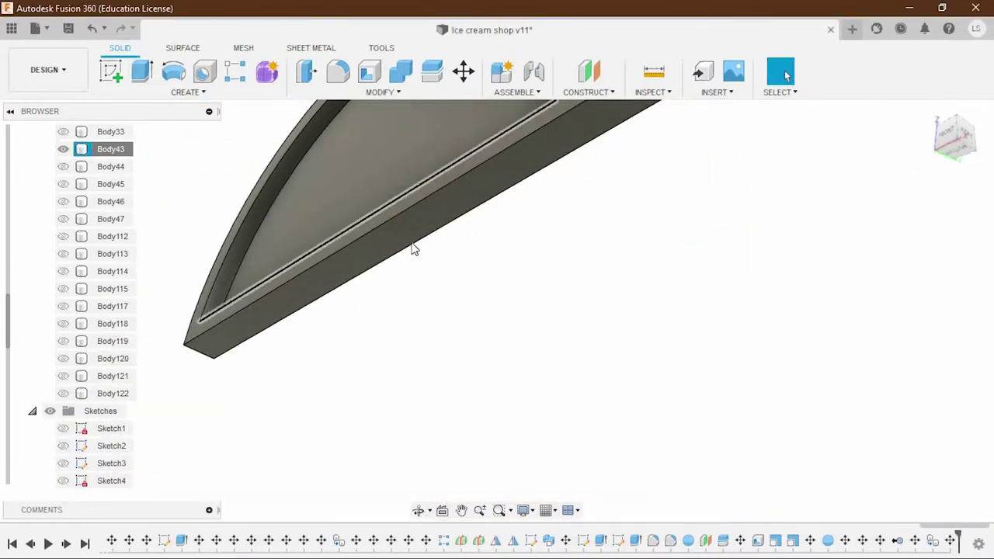
pyautogui.click(413, 248)
pyautogui.moveTo(451, 328)
pyautogui.keyDown('shift'); pyautogui.mouseDown(button='middle')
pyautogui.moveTo(448, 230)
pyautogui.moveTo(557, 228)
pyautogui.mouseUp(button='middle'); pyautogui.keyUp('shift')
pyautogui.click(557, 229)
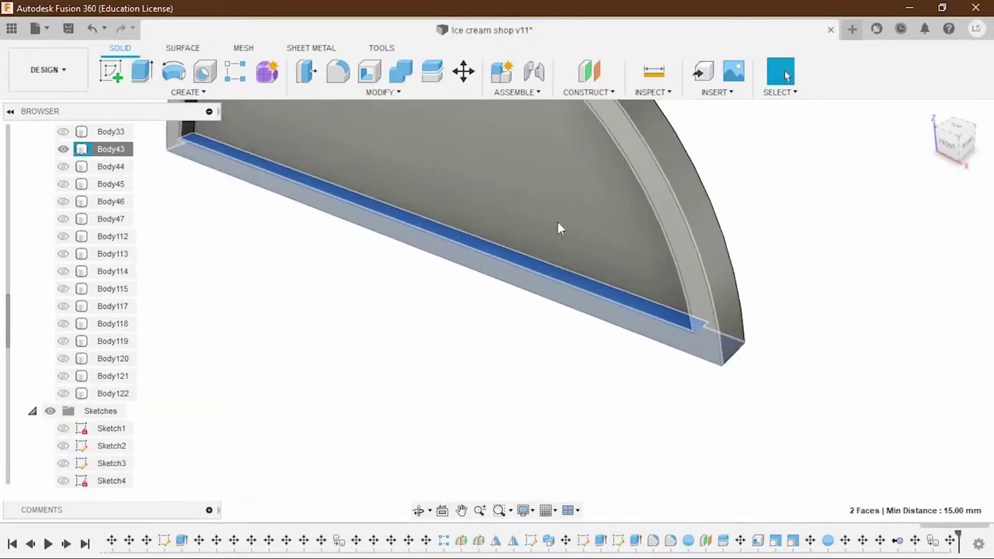
pyautogui.click(950, 144)
pyautogui.press('m')
pyautogui.moveTo(411, 342); pyautogui.dragTo(422, 321)
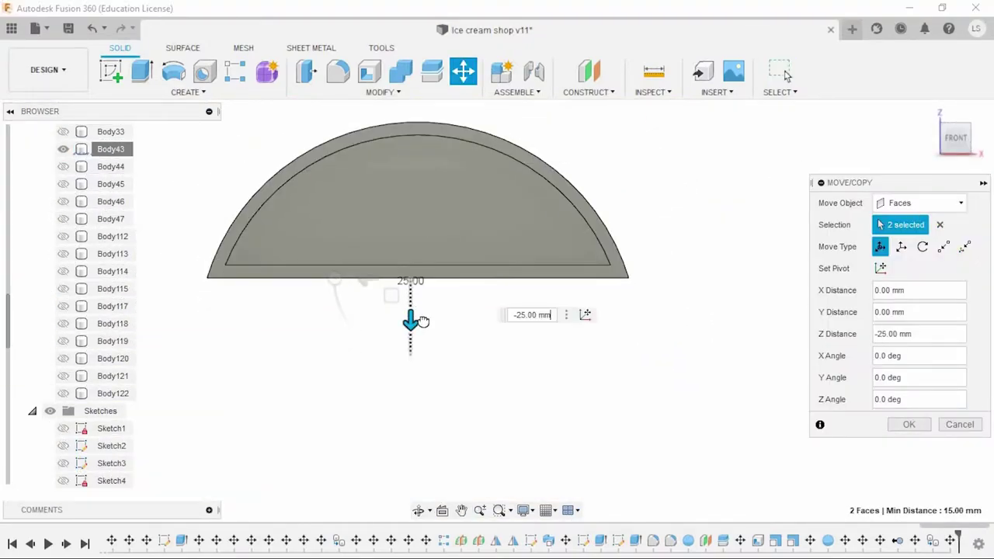
pyautogui.press('Return')
# Unisolate the shop and scale the dome body up by a factor of 1.089.
pyautogui.rightClick(124, 149)
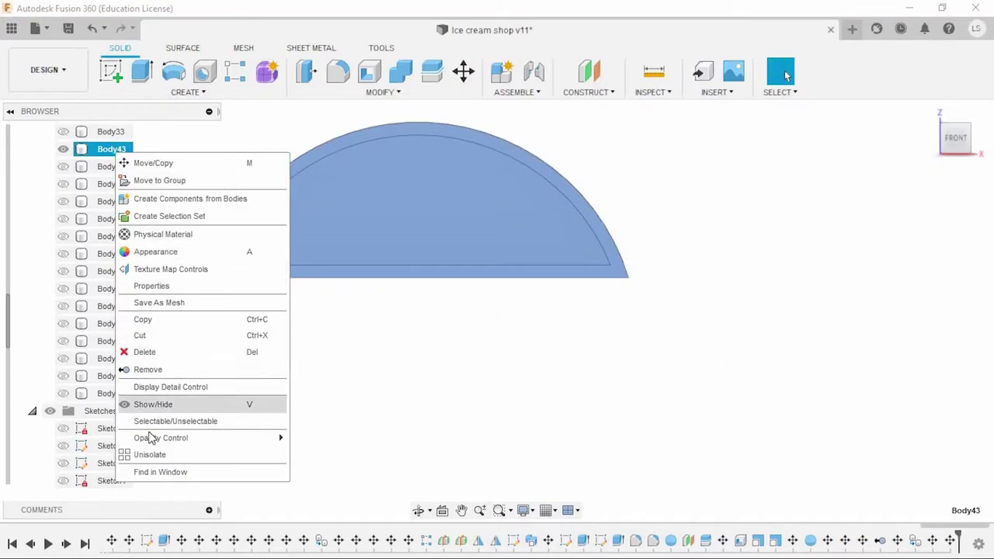
pyautogui.click(167, 453)
pyautogui.scroll(-3, 367, 316)
pyautogui.click(380, 92)
pyautogui.click(330, 192)
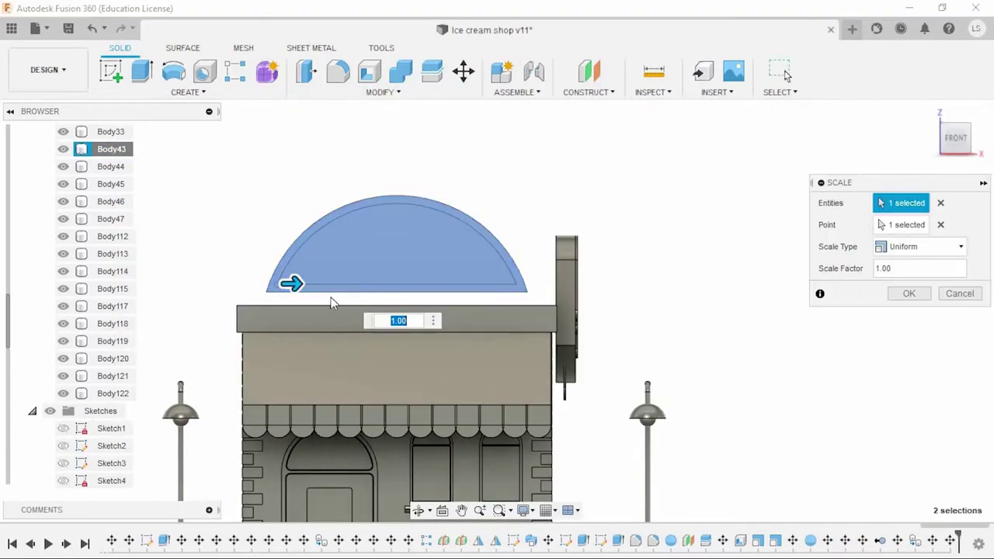
pyautogui.moveTo(289, 281)
pyautogui.mouseDown()
pyautogui.moveTo(300, 284)
pyautogui.moveTo(221, 272)
pyautogui.mouseUp()
pyautogui.scroll(2, 273, 280)
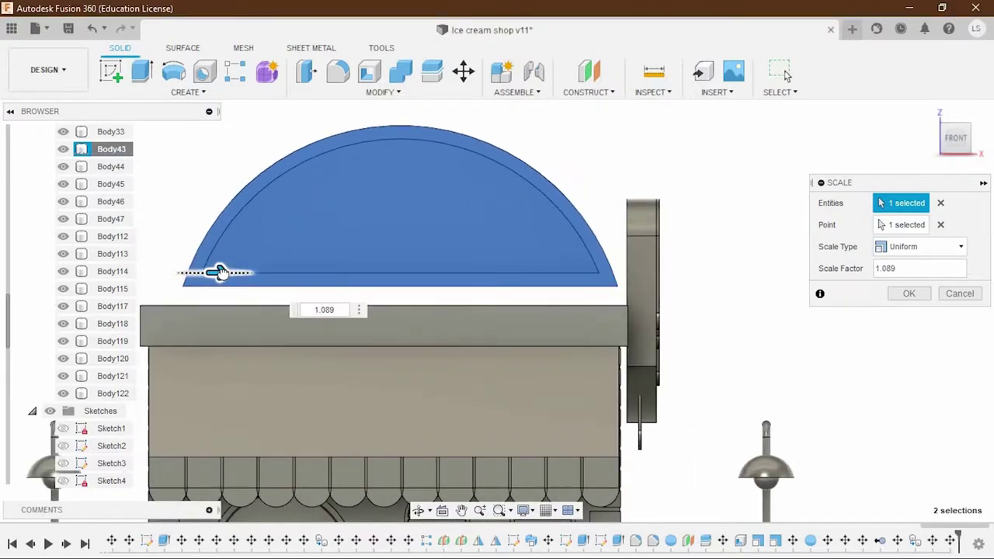
pyautogui.press('Return')
pyautogui.click(123, 149)
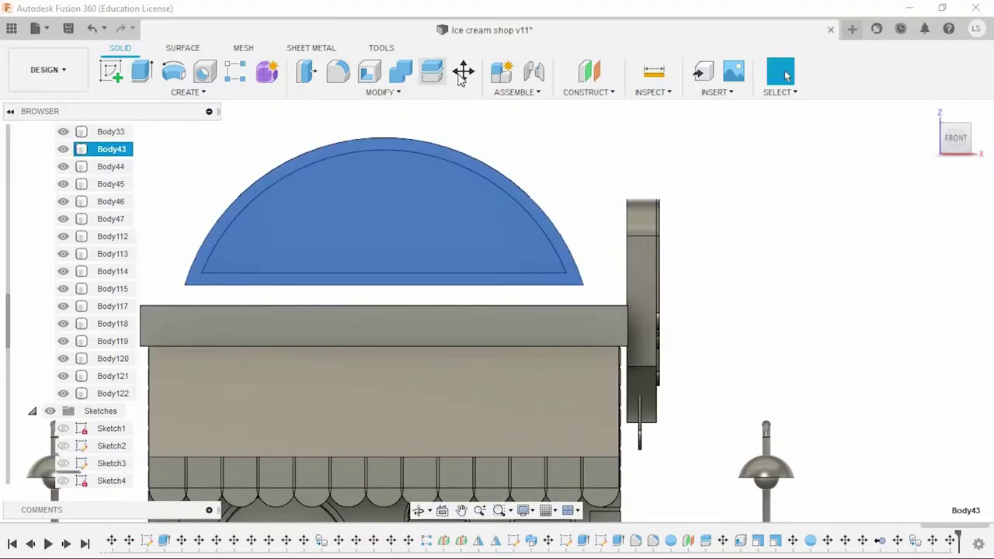
pyautogui.click(463, 73)
# Lower the dome about 20 mm onto the shop roof.
pyautogui.scroll(3, 181, 276)
pyautogui.moveTo(271, 186); pyautogui.dragTo(267, 271)
pyautogui.press('Return')
# Select the dome's front face as the base for a new sketch.
pyautogui.scroll(-5, 293, 196)
pyautogui.scroll(-5, 292, 196)
pyautogui.moveTo(411, 223)
pyautogui.keyDown('shift'); pyautogui.mouseDown(button='middle')
pyautogui.moveTo(432, 267)
pyautogui.moveTo(442, 260)
pyautogui.moveTo(564, 298)
pyautogui.moveTo(652, 302)
pyautogui.mouseUp(button='middle'); pyautogui.keyUp('shift')
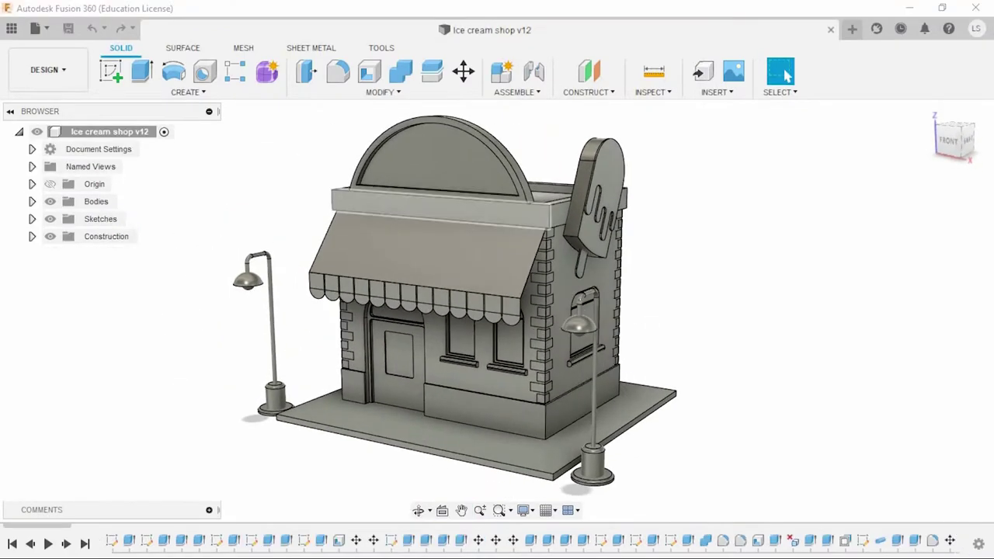
pyautogui.click(430, 165)
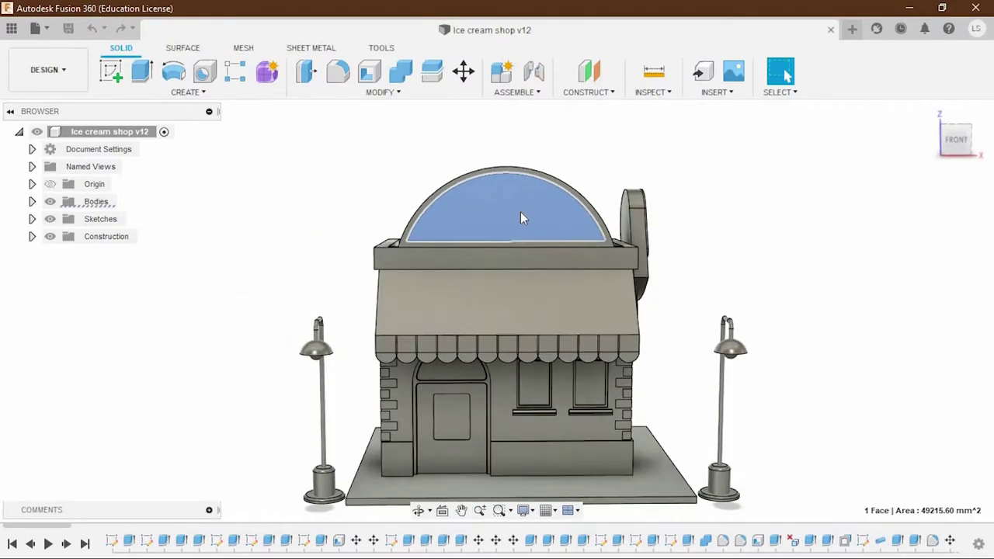
pyautogui.scroll(3, 521, 217)
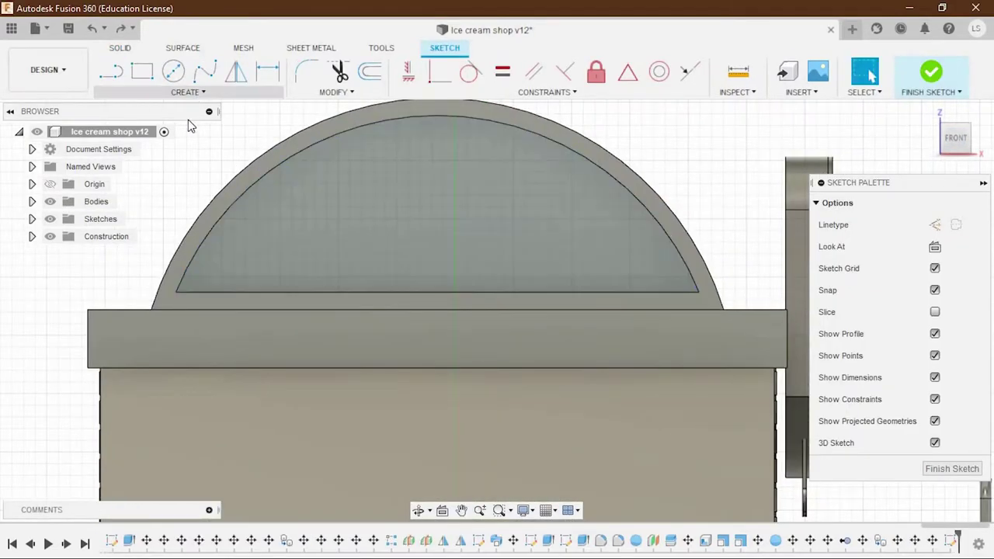
# Place bold two-line 'ICE / CREAM' text, 50 mm high, middle-aligned, spacing 3, on the dome.
pyautogui.click(185, 92)
pyautogui.click(116, 269)
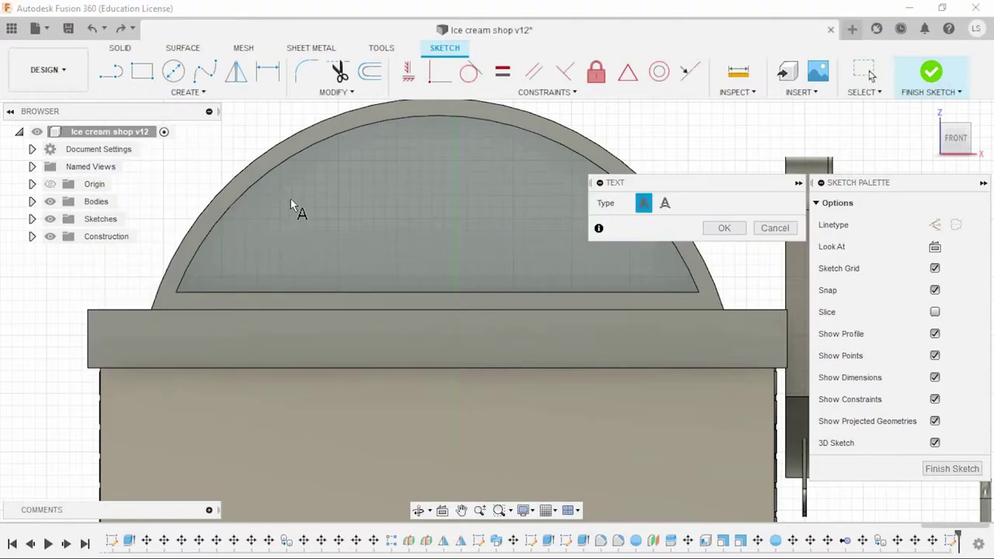
pyautogui.click(570, 278)
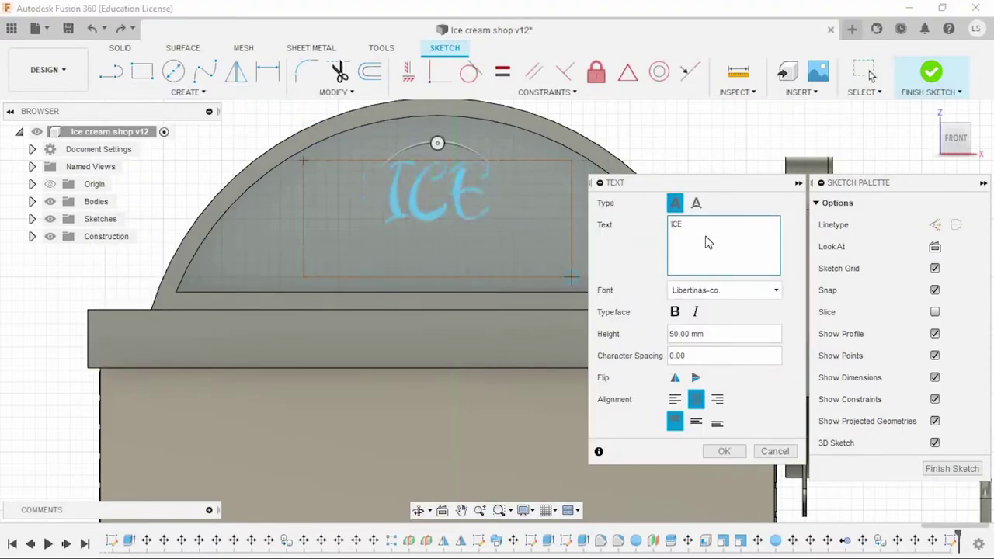
pyautogui.write('CREAM')
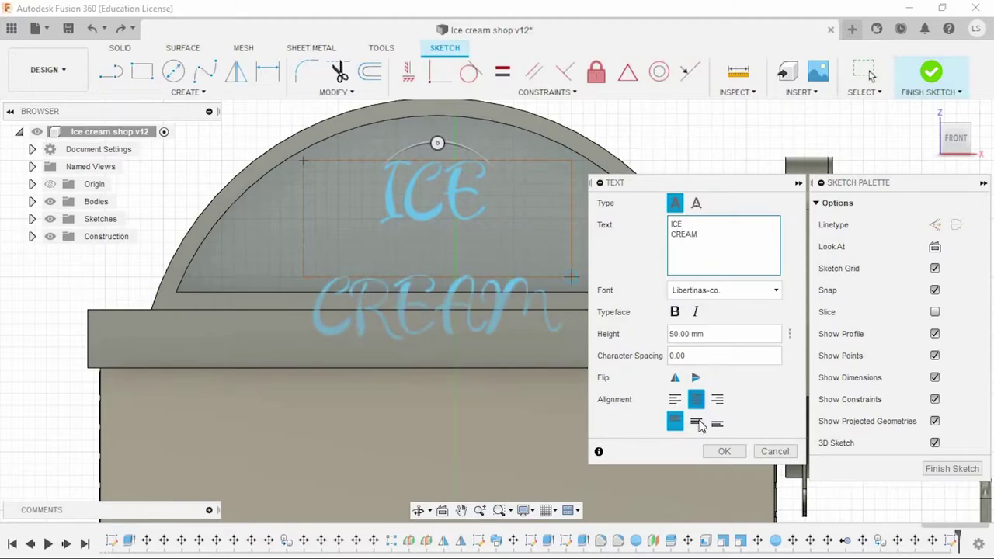
pyautogui.click(697, 423)
pyautogui.write('20')
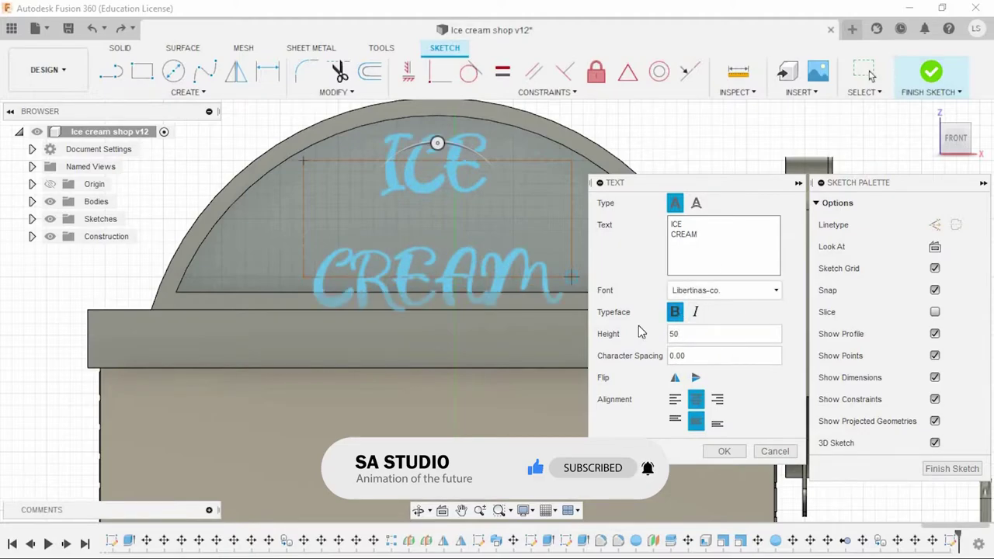
pyautogui.click(674, 422)
pyautogui.click(696, 421)
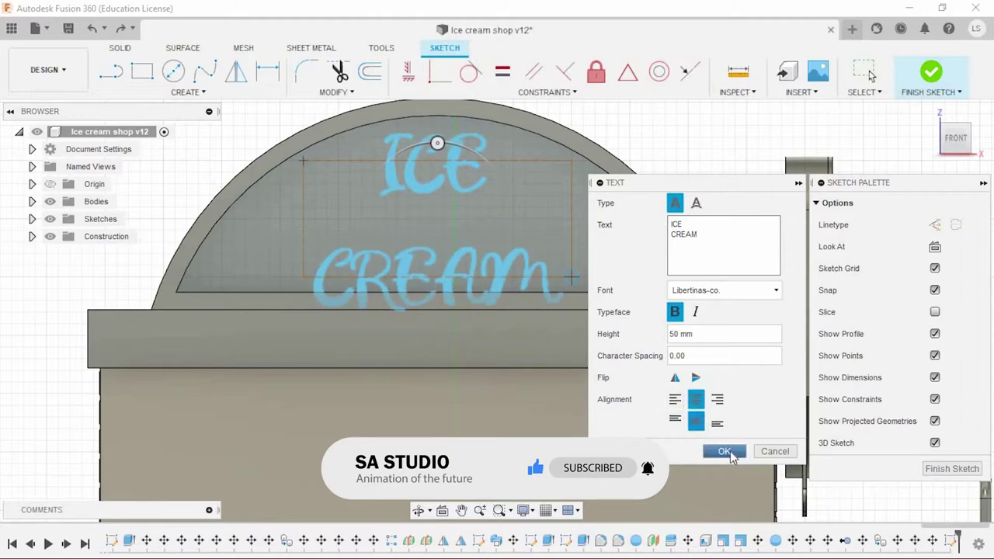
pyautogui.doubleClick(707, 356)
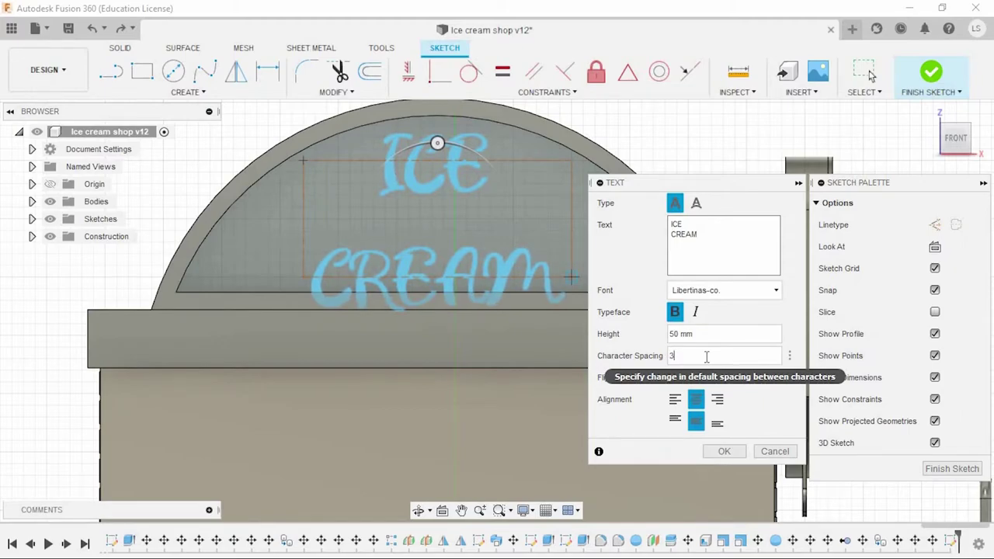
pyautogui.press('Return')
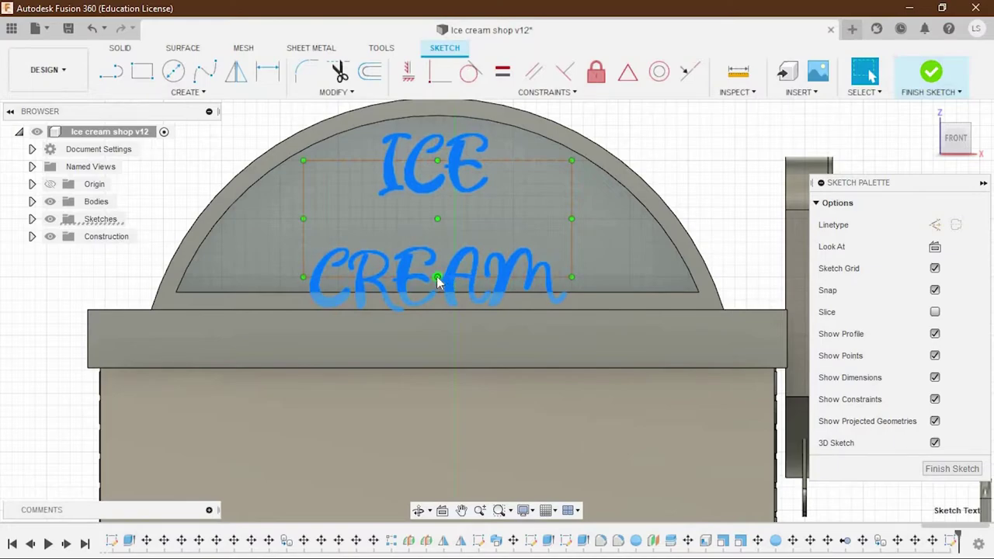
# Enlarge the ICE CREAM text box and raise the text about 8 mm.
pyautogui.click(443, 280)
pyautogui.moveTo(442, 257); pyautogui.dragTo(438, 277)
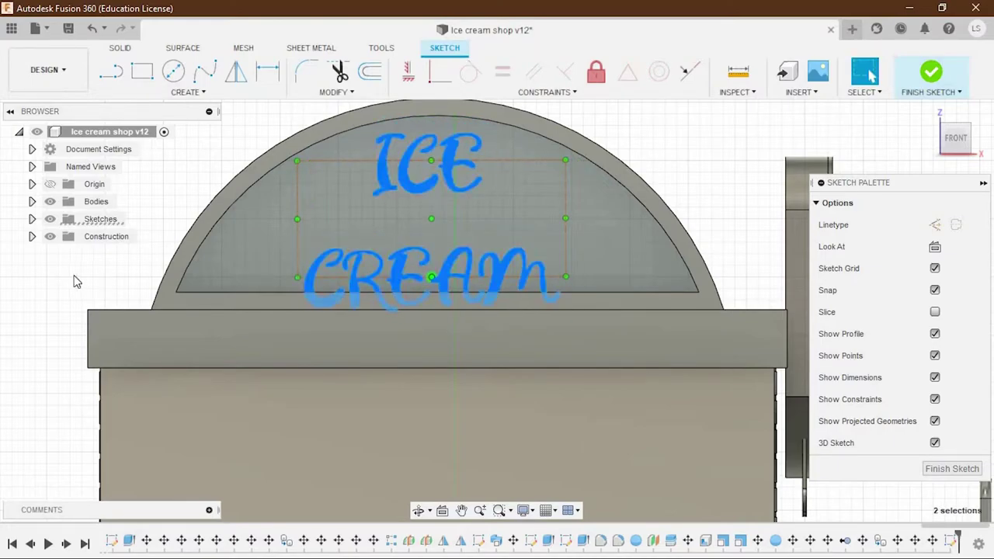
pyautogui.click(396, 285)
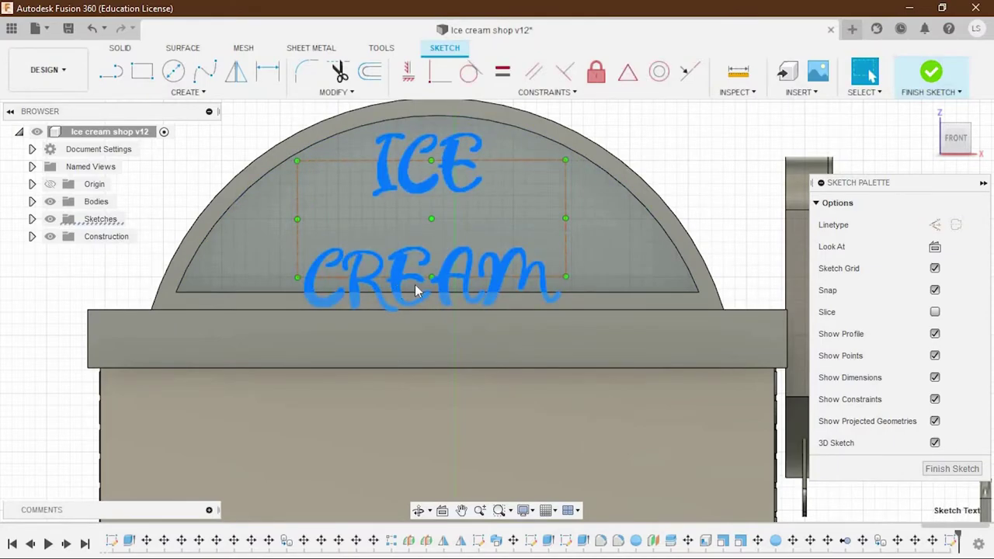
pyautogui.press('m')
pyautogui.moveTo(451, 204); pyautogui.dragTo(461, 173)
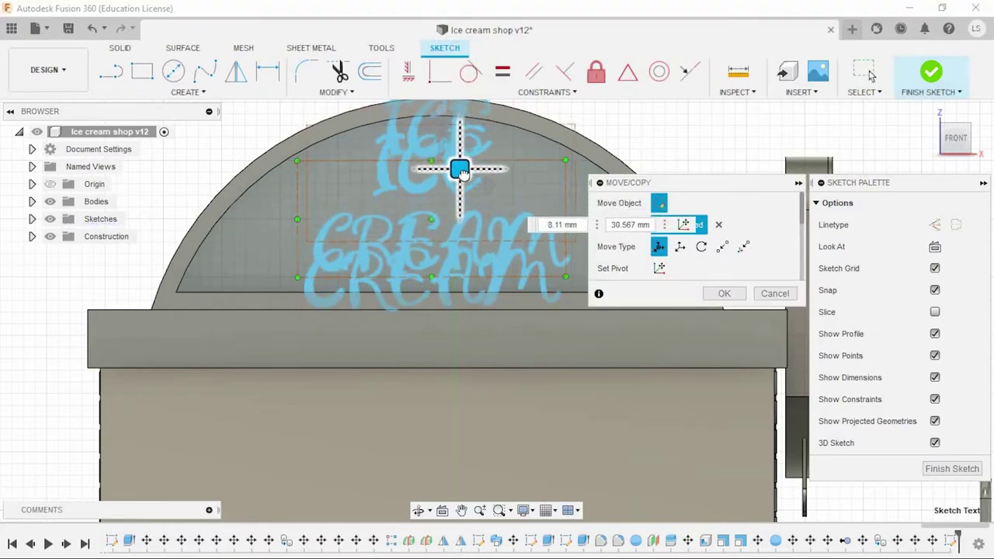
pyautogui.press('Return')
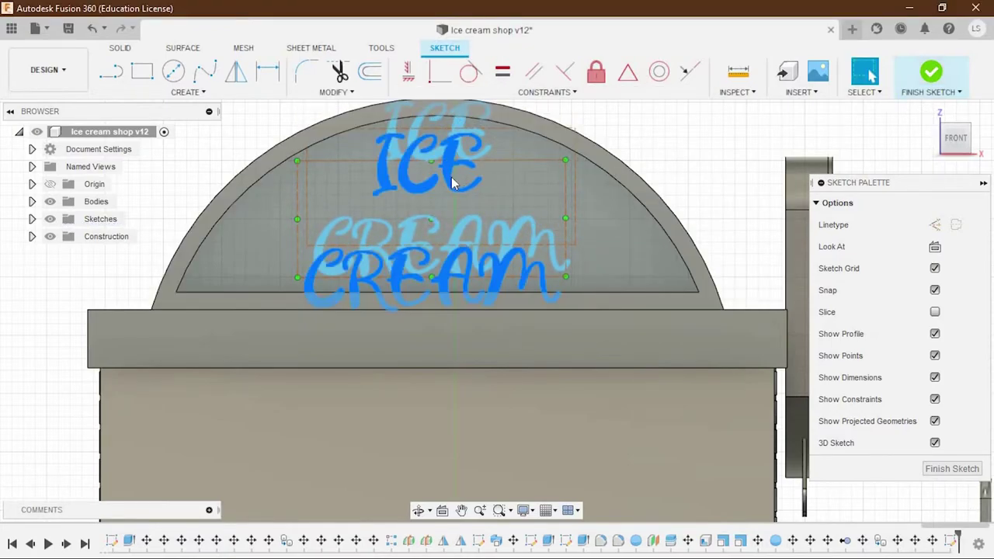
# Move the ICE CREAM text copy to the left of the dome.
pyautogui.click(32, 236)
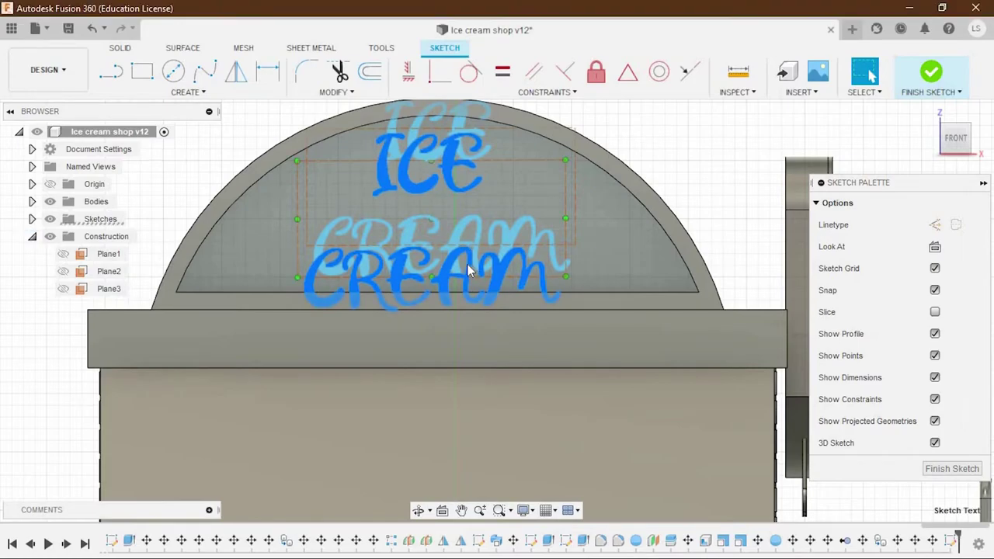
pyautogui.press('m')
pyautogui.moveTo(450, 210)
pyautogui.mouseDown()
pyautogui.moveTo(187, 185)
pyautogui.moveTo(175, 174)
pyautogui.mouseUp()
pyautogui.click(724, 446)
pyautogui.scroll(2, 334, 199)
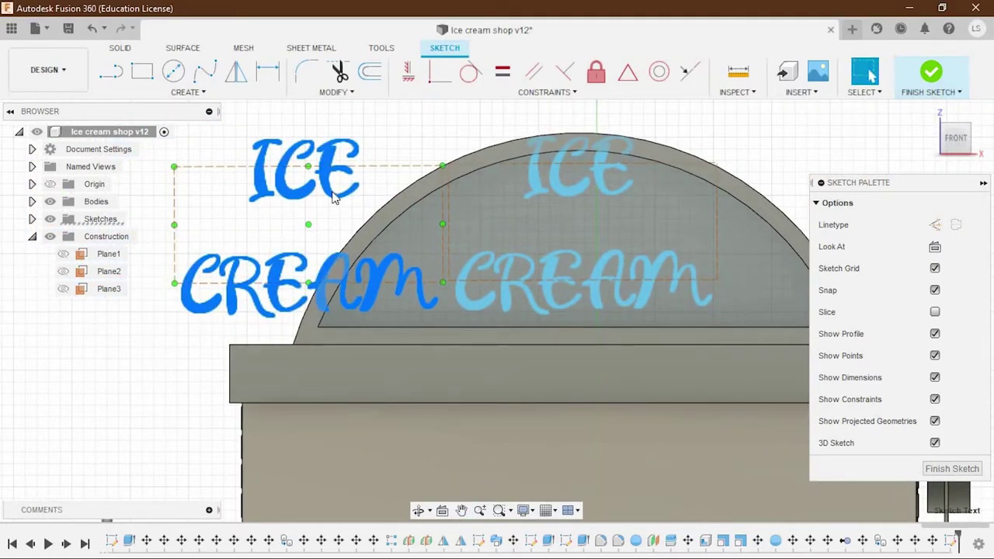
# Explode the ICE CREAM text into letter curves and finish the sketch.
pyautogui.rightClick(334, 198)
pyautogui.press('Escape')
pyautogui.rightClick(333, 201)
pyautogui.press('Escape')
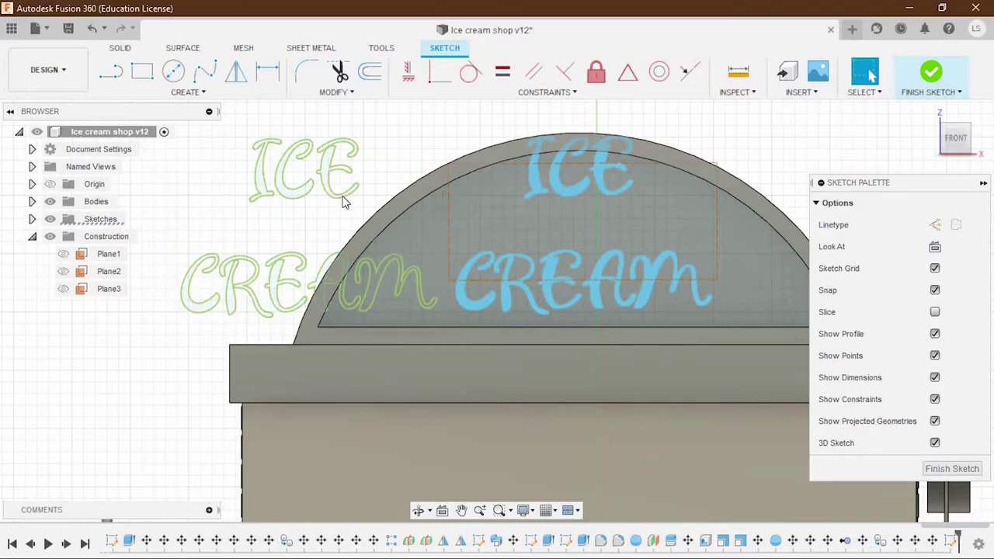
pyautogui.scroll(2, 330, 170)
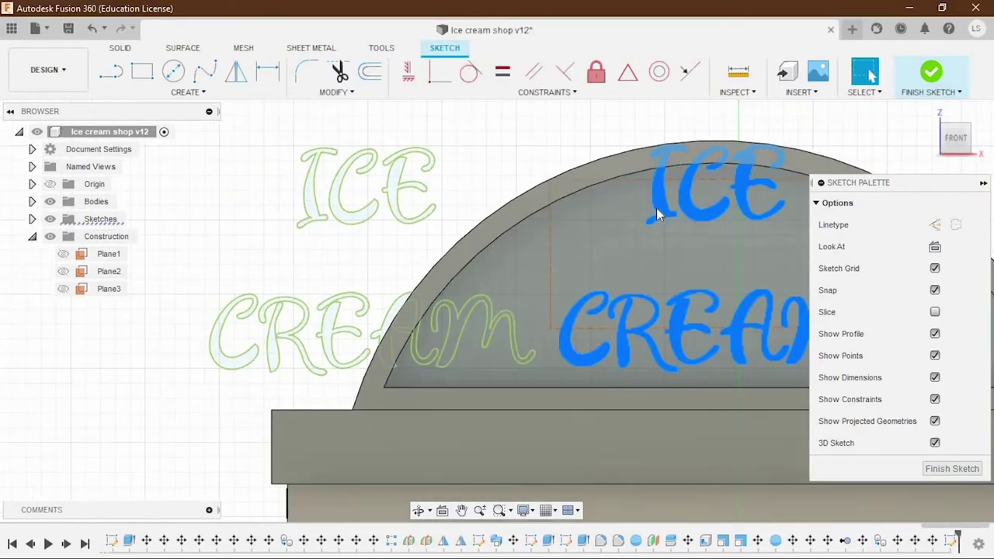
pyautogui.scroll(-1, 656, 208)
pyautogui.rightClick(656, 208)
pyautogui.click(643, 302)
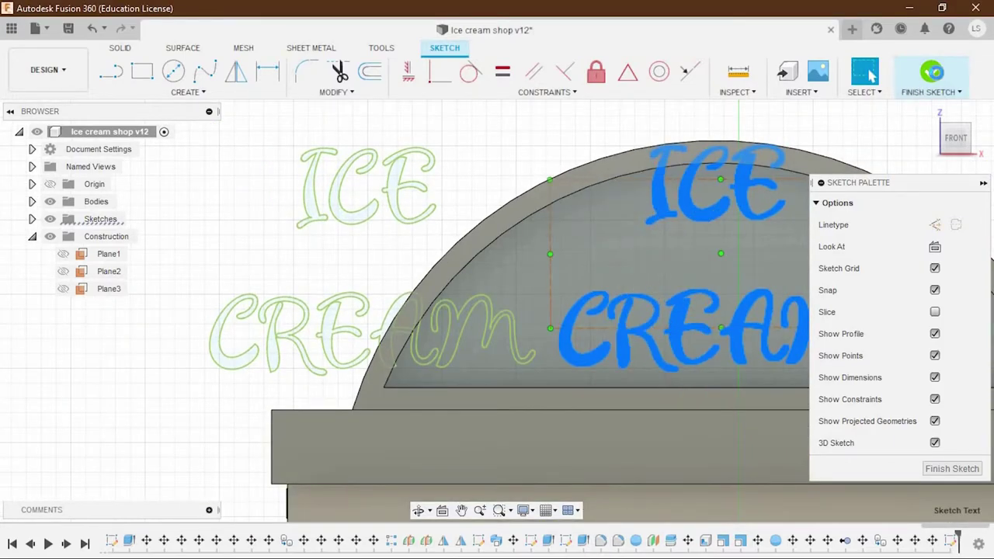
pyautogui.click(931, 72)
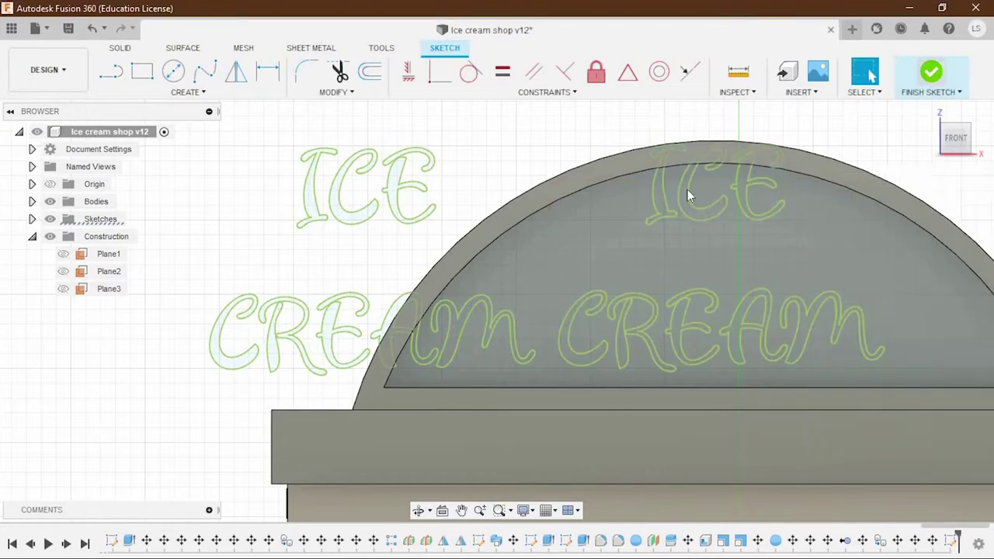
# Extrude the I, C and E letter profiles 10 mm.
pyautogui.scroll(2, 305, 211)
pyautogui.click(322, 215)
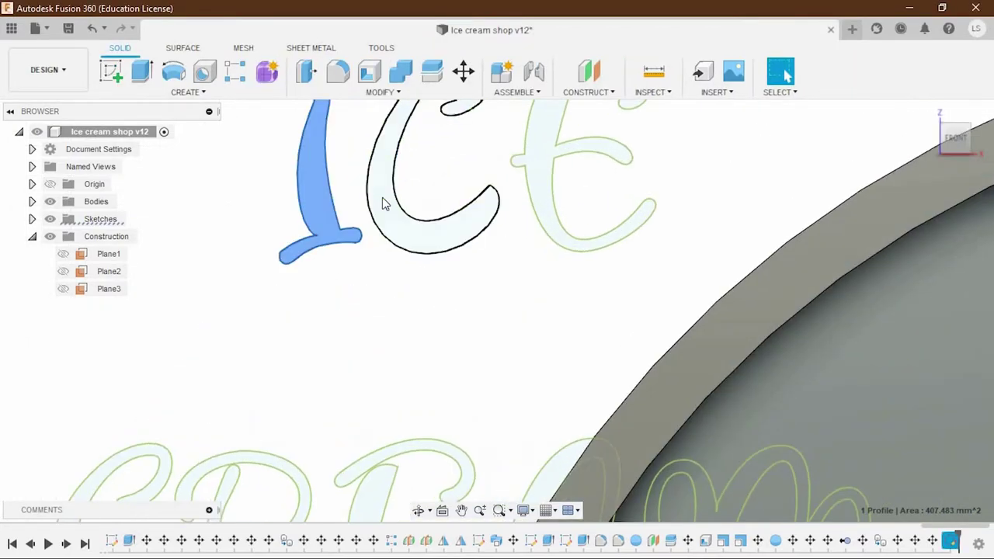
pyautogui.click(388, 204)
pyautogui.click(546, 155)
pyautogui.scroll(2, 539, 200)
pyautogui.scroll(1, 497, 200)
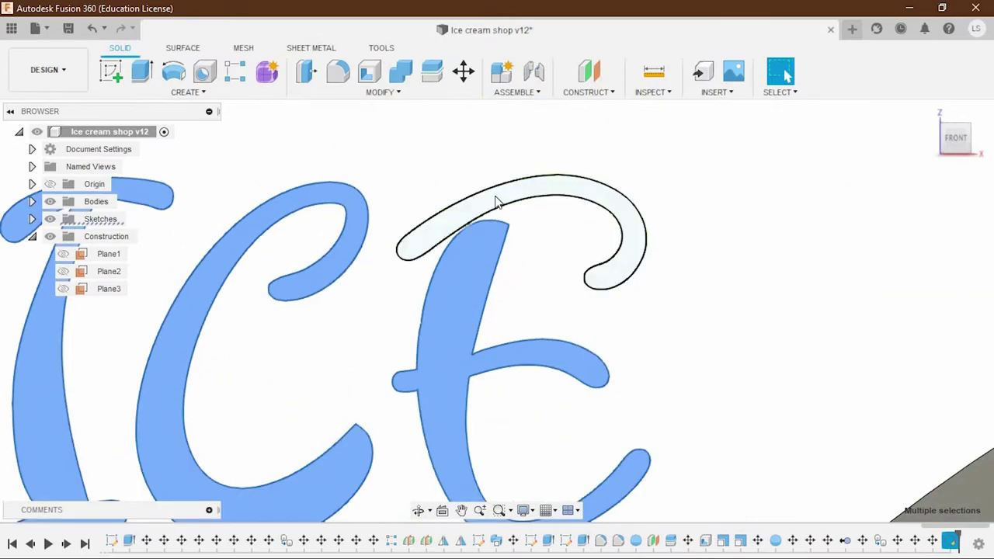
pyautogui.click(497, 200)
pyautogui.scroll(-3, 298, 187)
pyautogui.press('e')
pyautogui.keyDown('shift'); pyautogui.moveTo(347, 243); pyautogui.dragTo(454, 132, button='middle'); pyautogui.keyUp('shift')
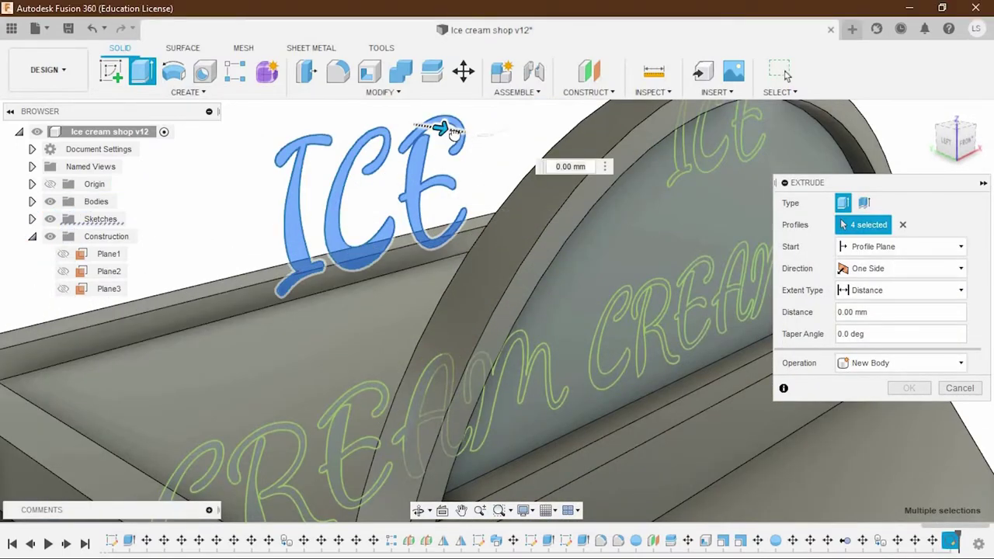
pyautogui.moveTo(449, 129); pyautogui.dragTo(455, 129)
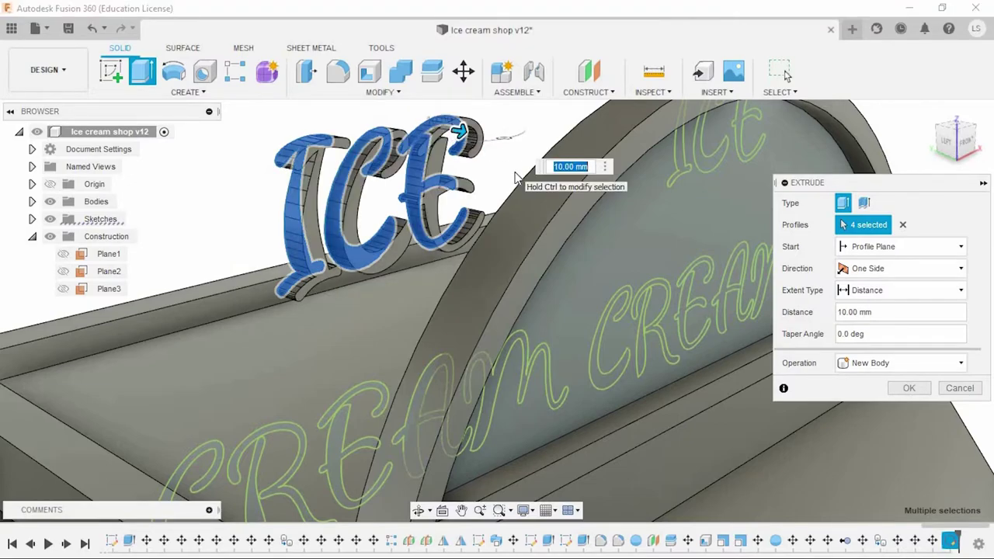
pyautogui.click(909, 387)
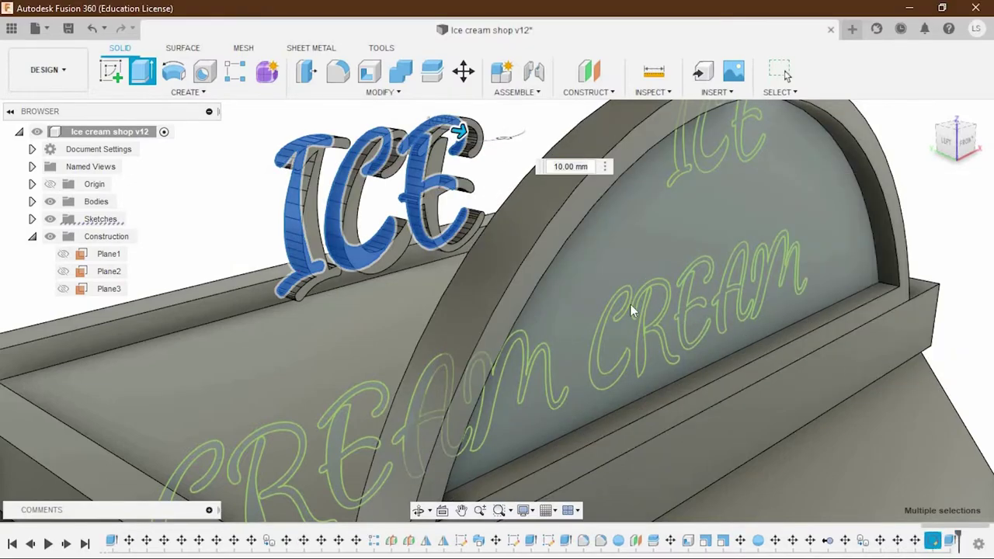
# Show the CREAM sketch again and select its C, R, E, A and M profiles.
pyautogui.click(31, 219)
pyautogui.click(63, 411)
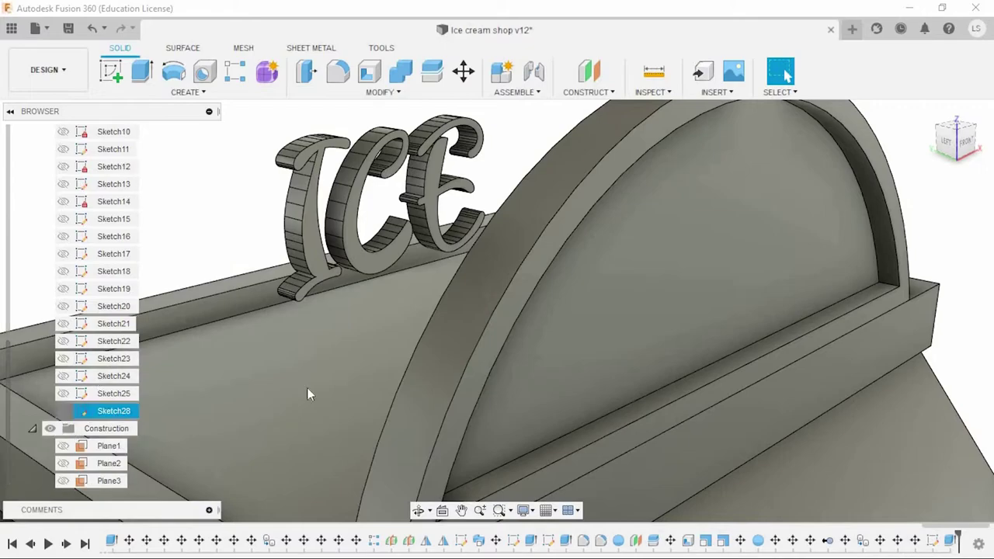
pyautogui.scroll(5, 586, 409)
pyautogui.click(622, 371)
pyautogui.scroll(3, 661, 329)
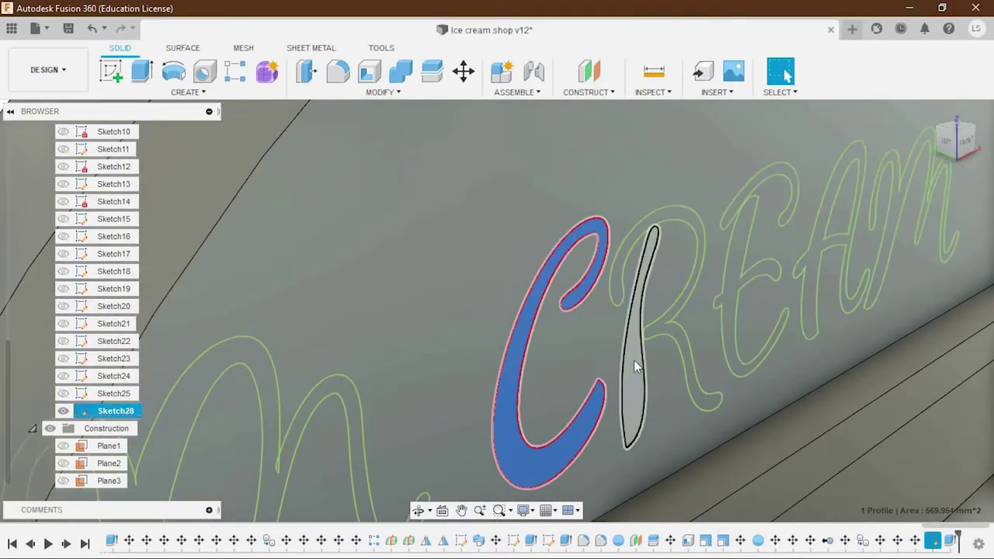
pyautogui.click(631, 247)
pyautogui.scroll(-5, 673, 265)
pyautogui.scroll(5, 673, 265)
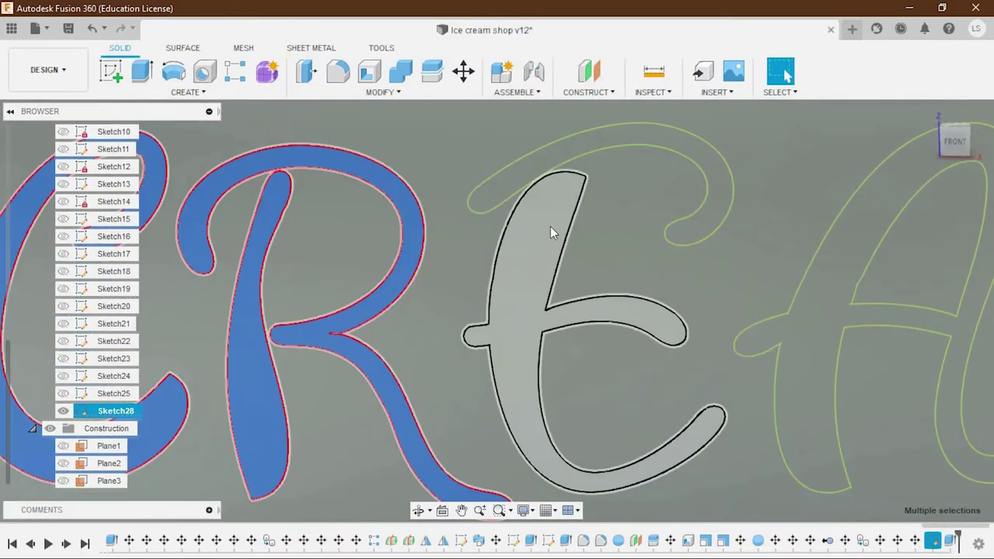
pyautogui.click(550, 226)
pyautogui.click(789, 316)
pyautogui.moveTo(789, 316); pyautogui.dragTo(558, 233, button='middle')
pyautogui.click(558, 235)
pyautogui.scroll(-5, 561, 235)
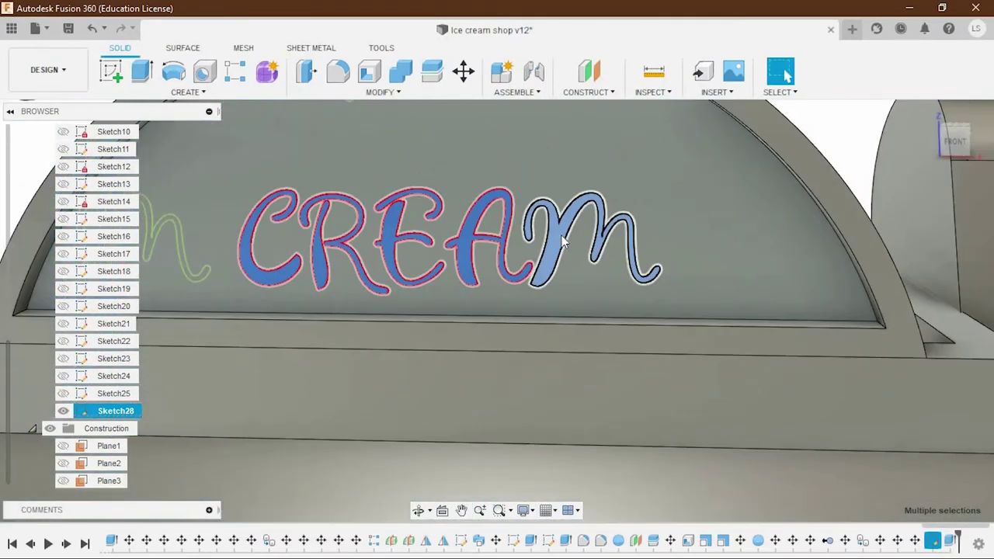
# Extrude the selected CREAM letter profiles 10 mm as new bodies.
pyautogui.press('e')
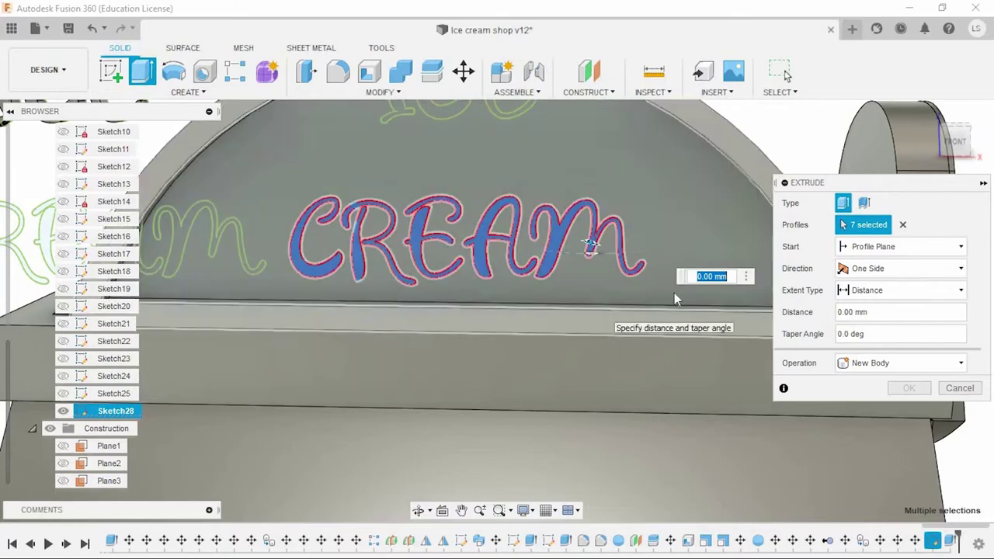
pyautogui.write('10')
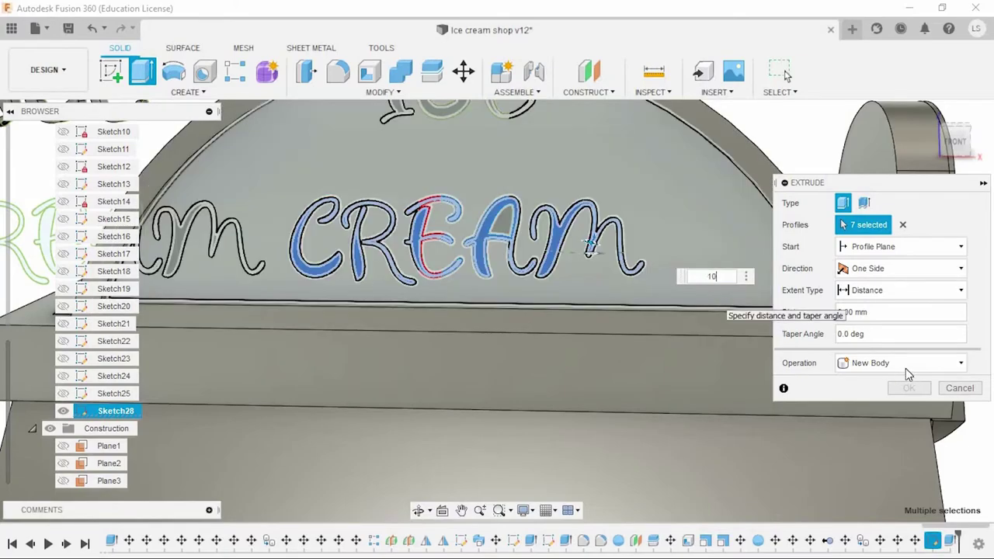
pyautogui.click(906, 368)
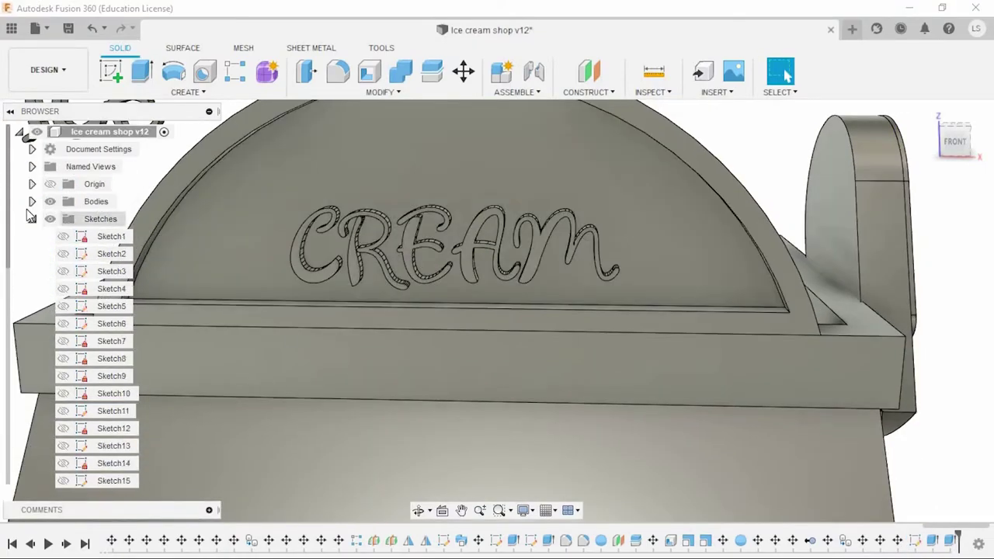
pyautogui.click(31, 201)
pyautogui.scroll(-2, 112, 295)
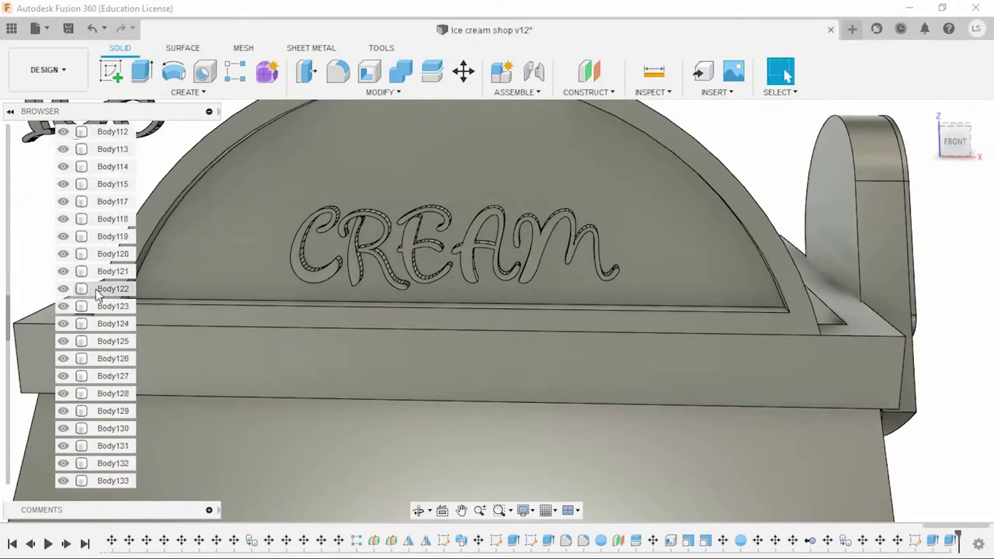
# Move the ICE letter bodies up onto the dome above CREAM.
pyautogui.scroll(3, 96, 291)
pyautogui.scroll(-10, 38, 358)
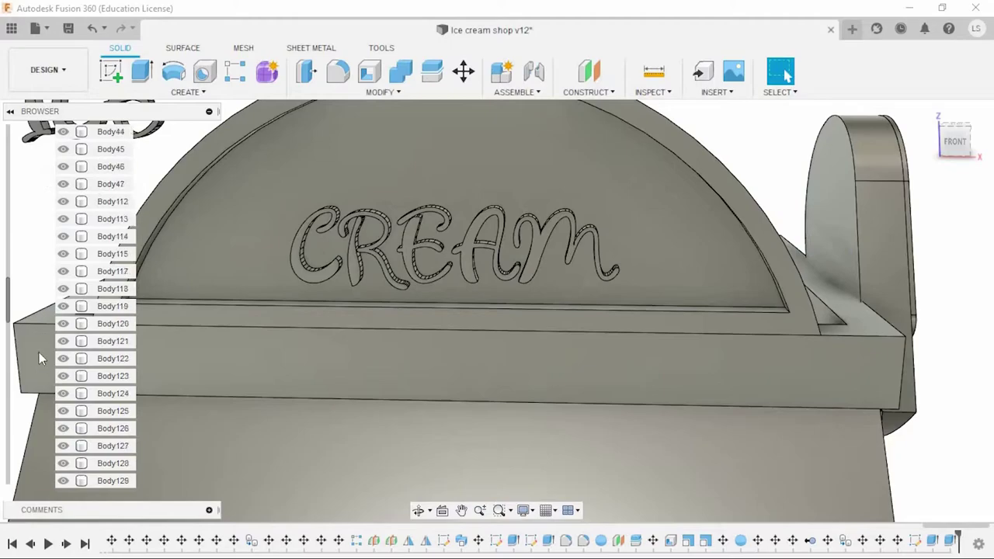
pyautogui.click(120, 328)
pyautogui.click(956, 140)
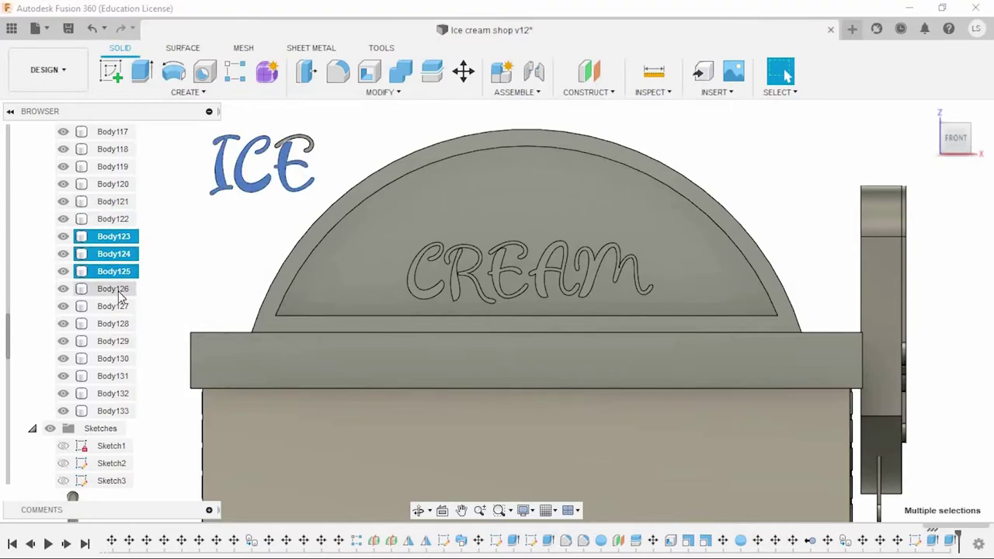
pyautogui.press('m')
pyautogui.moveTo(264, 187); pyautogui.dragTo(511, 198)
pyautogui.moveTo(627, 214); pyautogui.dragTo(590, 231, button='middle')
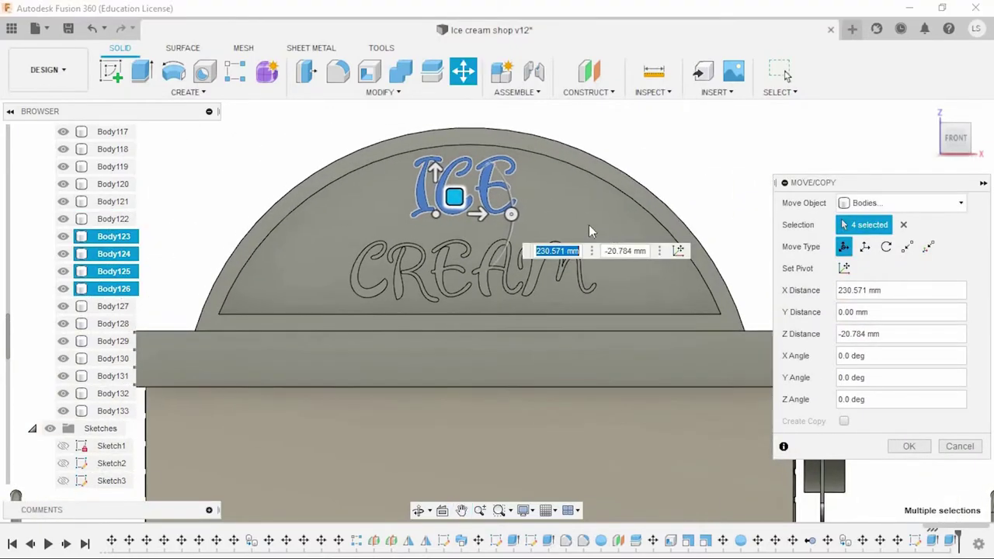
pyautogui.moveTo(457, 196); pyautogui.dragTo(455, 200)
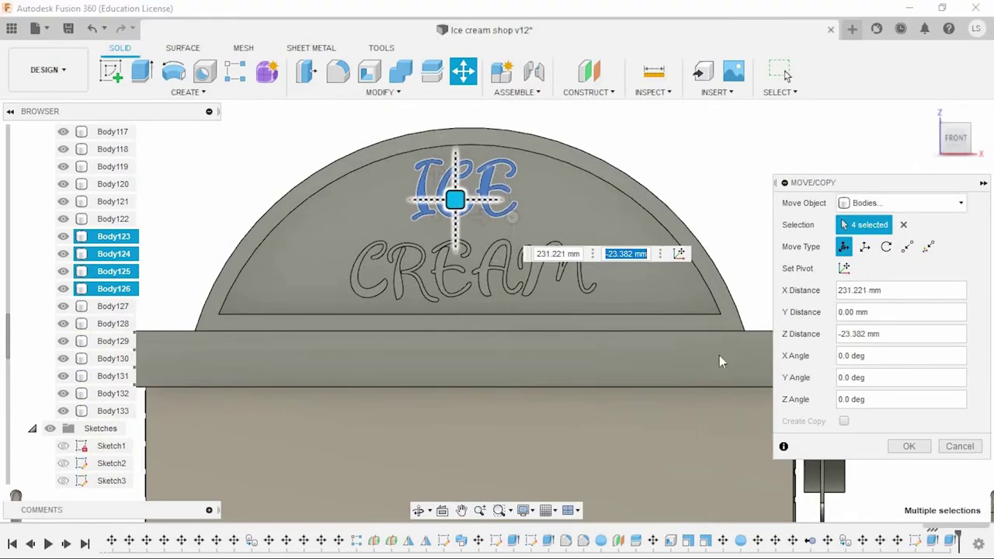
pyautogui.press('Return')
pyautogui.scroll(-5, 710, 233)
pyautogui.keyDown('shift'); pyautogui.moveTo(815, 303); pyautogui.dragTo(691, 245, button='middle'); pyautogui.keyUp('shift')
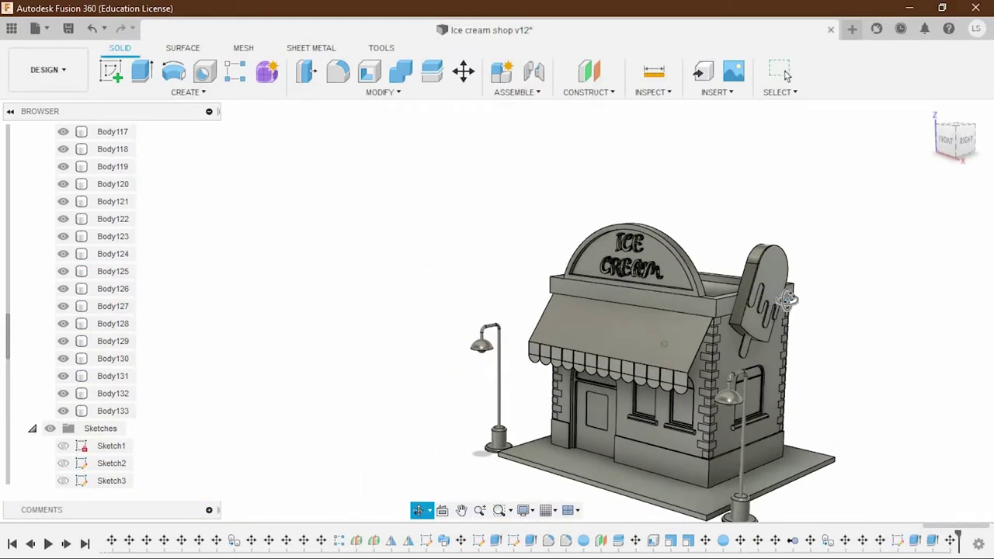
pyautogui.scroll(3, 691, 246)
pyautogui.scroll(3, 647, 278)
pyautogui.click(951, 140)
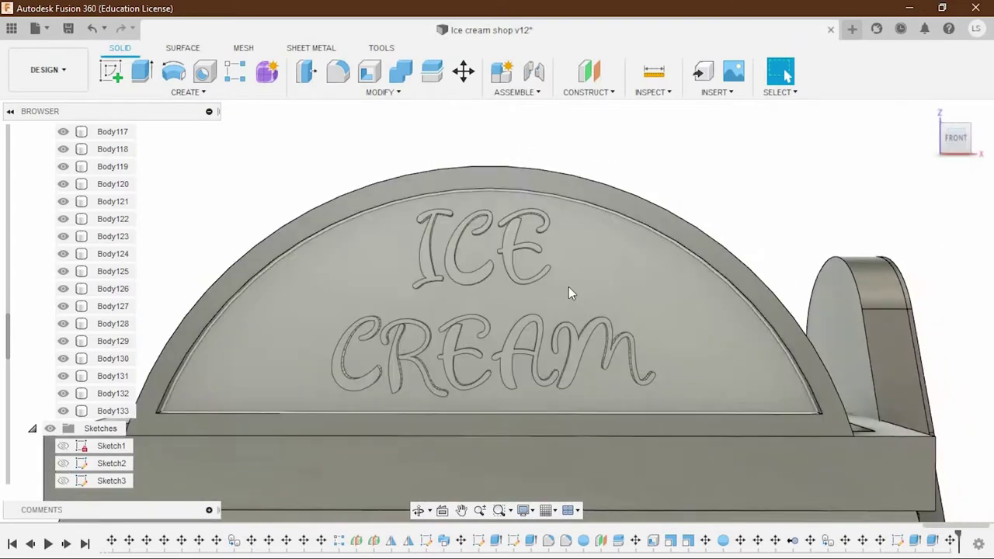
# Raise the CREAM letter bodies 10 mm toward ICE, then select all lettering bodies.
pyautogui.click(117, 409)
pyautogui.moveTo(115, 363); pyautogui.dragTo(120, 302)
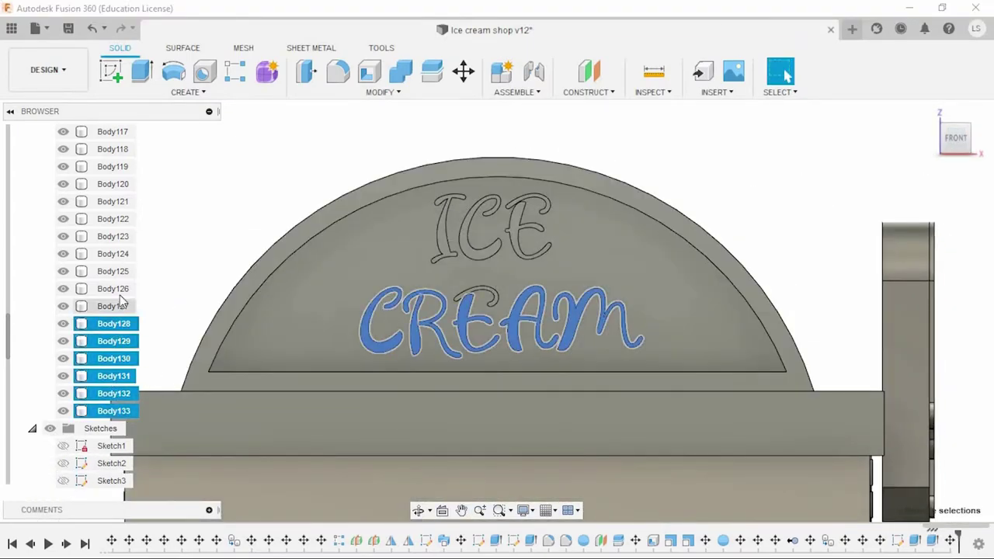
pyautogui.press('m')
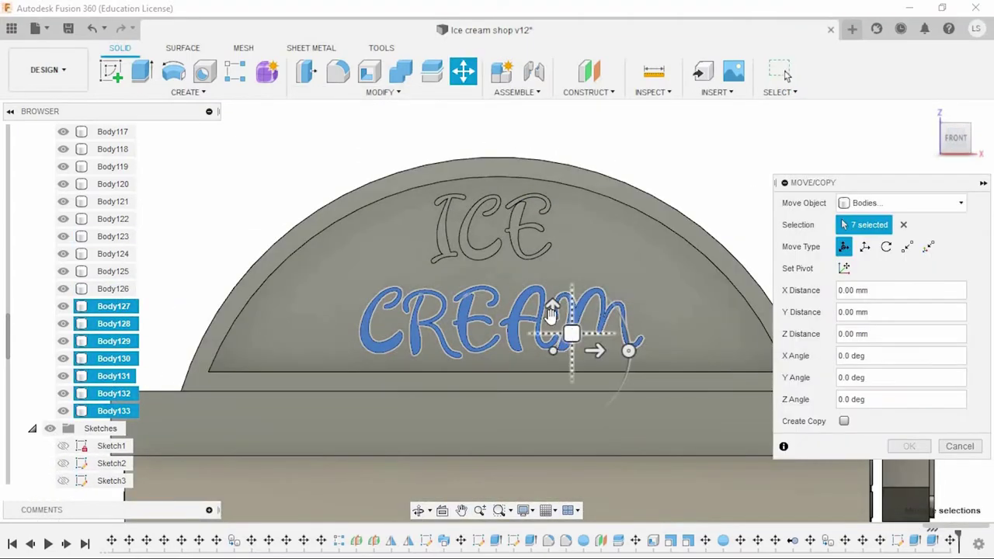
pyautogui.moveTo(552, 309); pyautogui.dragTo(552, 295)
pyautogui.scroll(2, 555, 311)
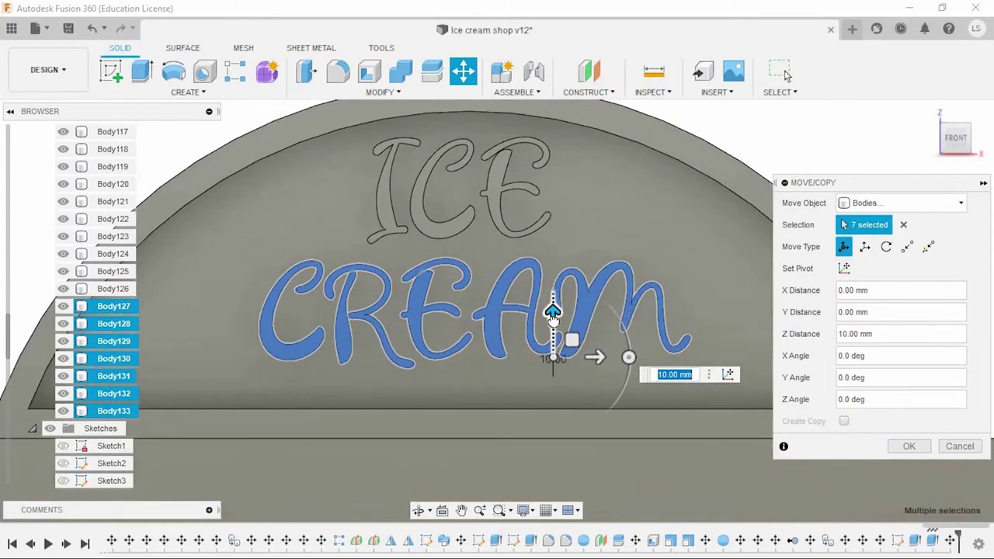
pyautogui.scroll(-2, 555, 310)
pyautogui.click(909, 446)
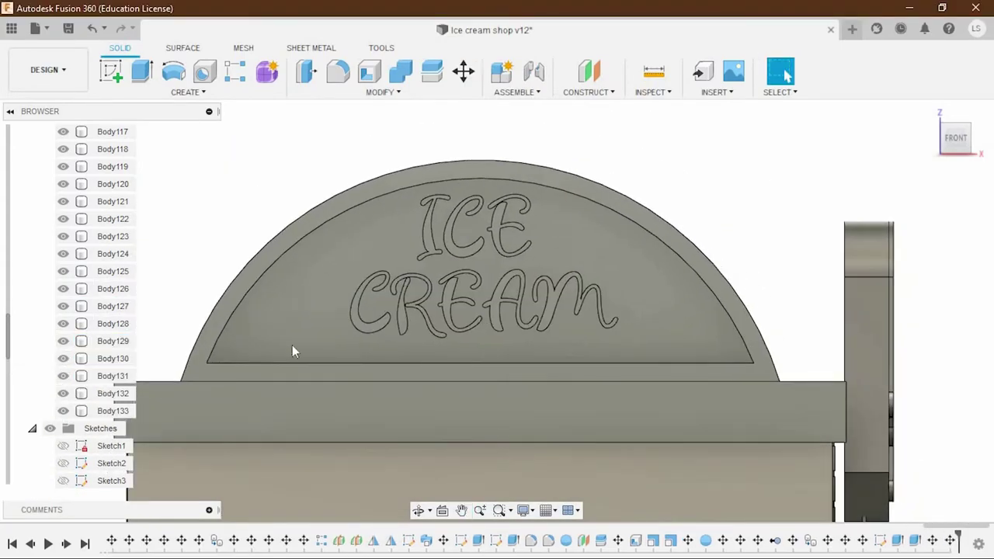
pyautogui.moveTo(113, 411); pyautogui.dragTo(112, 332)
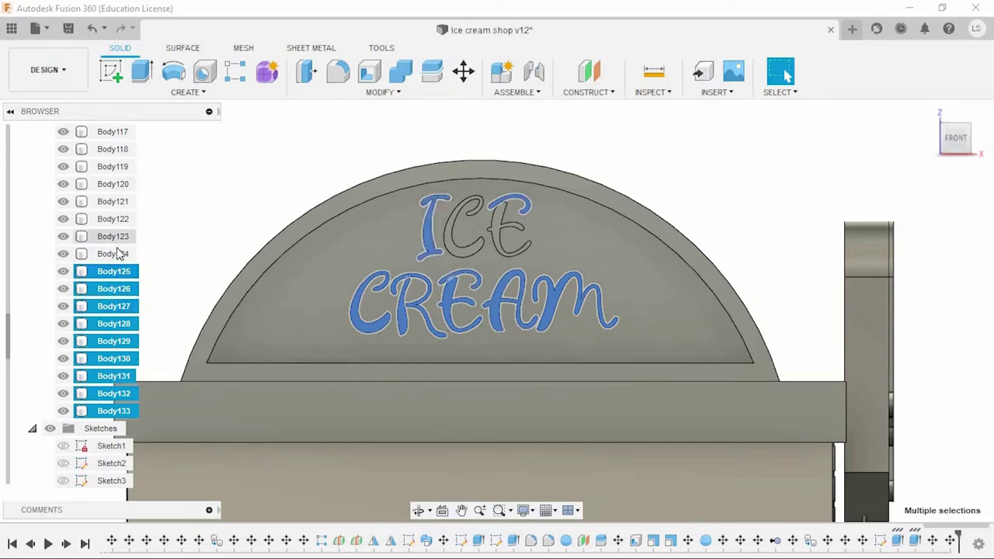
pyautogui.scroll(-3, 256, 253)
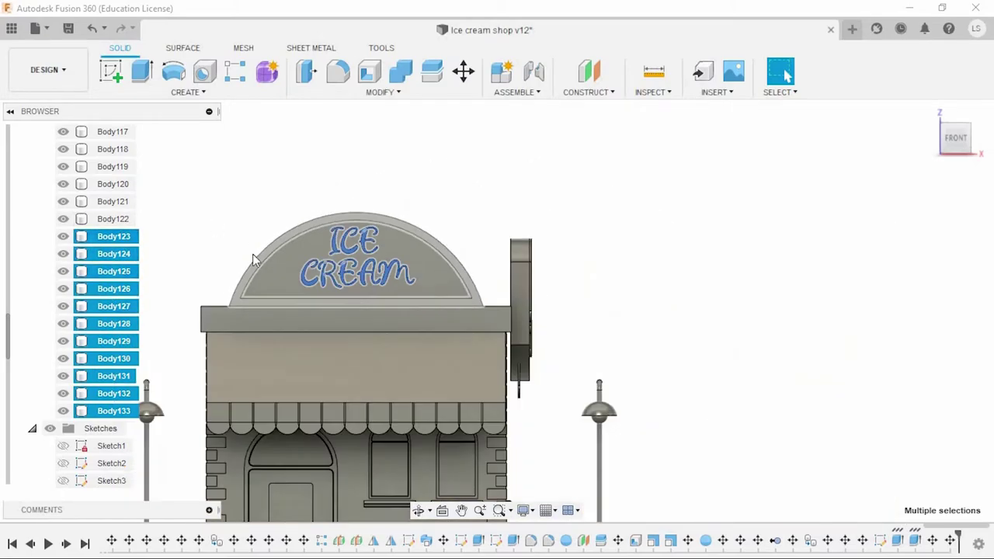
pyautogui.scroll(2, 280, 218)
# Scale the ICE CREAM lettering bodies by a factor of 1.116.
pyautogui.click(370, 94)
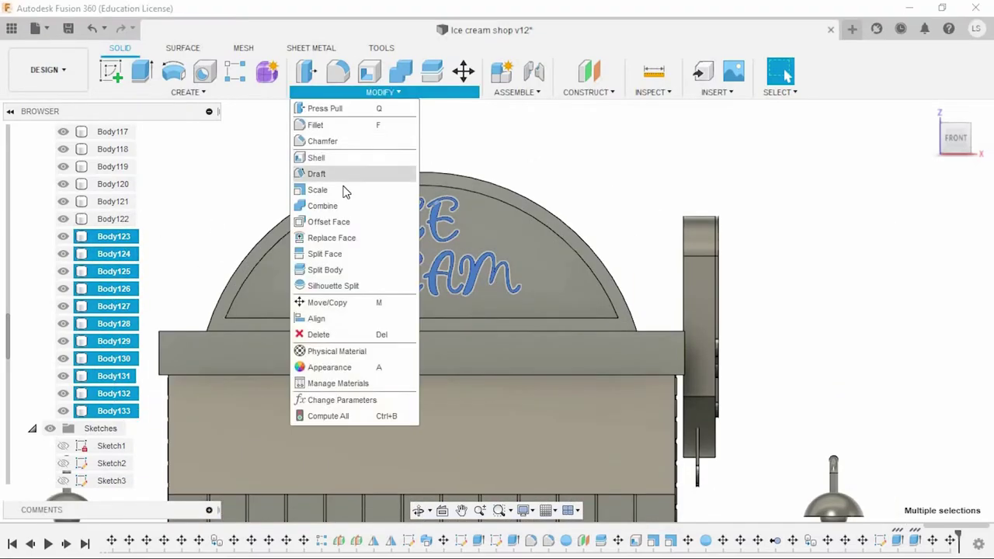
pyautogui.click(322, 189)
pyautogui.scroll(2, 410, 200)
pyautogui.moveTo(409, 200); pyautogui.dragTo(424, 200)
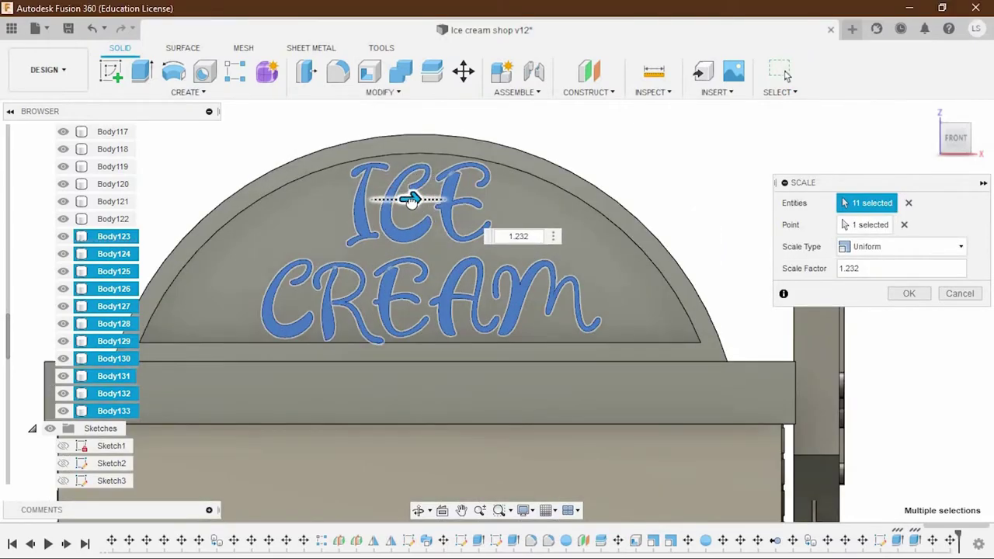
pyautogui.scroll(1, 406, 198)
pyautogui.click(924, 296)
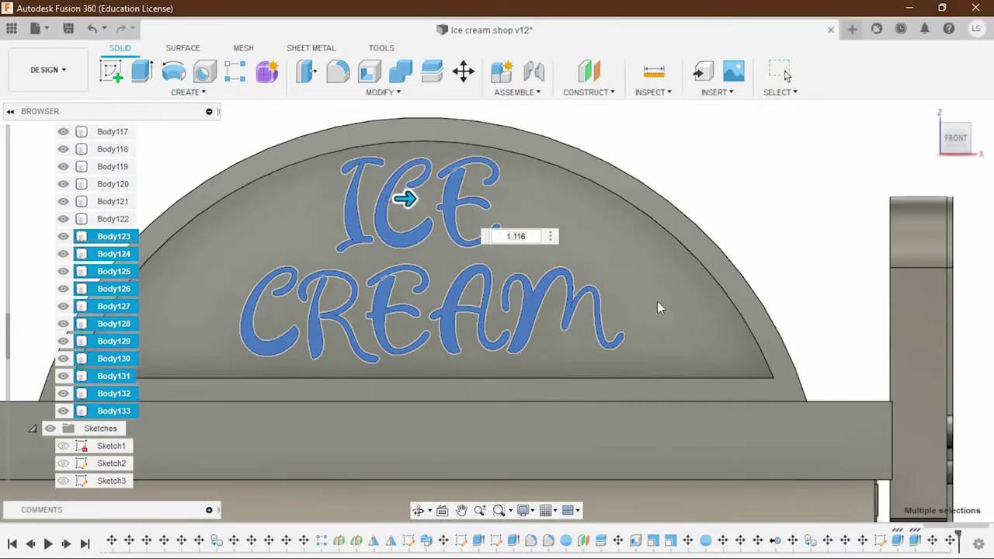
# Recentre the lettering bodies on the dome and shift them 1 mm along Y.
pyautogui.click(118, 243)
pyautogui.keyDown('shift'); pyautogui.click(124, 410); pyautogui.keyUp('shift')
pyautogui.click(463, 72)
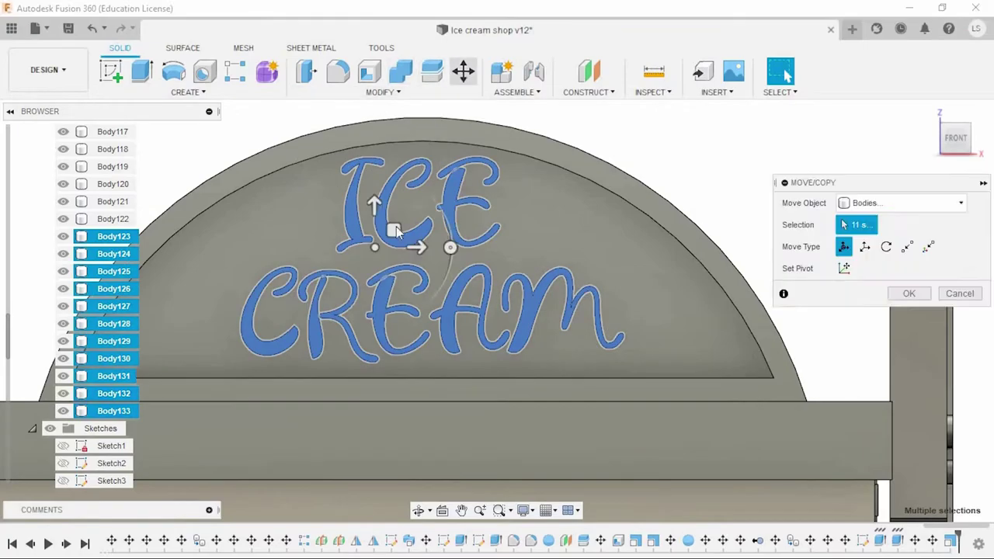
pyautogui.scroll(-2, 399, 235)
pyautogui.moveTo(399, 234); pyautogui.dragTo(401, 236)
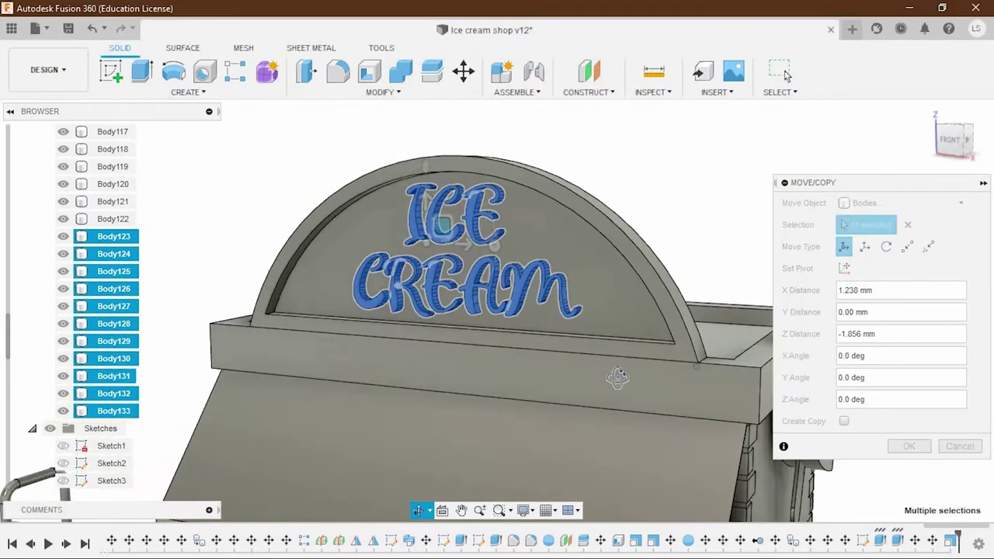
pyautogui.keyDown('shift'); pyautogui.moveTo(699, 295); pyautogui.dragTo(575, 211, button='middle'); pyautogui.keyUp('shift')
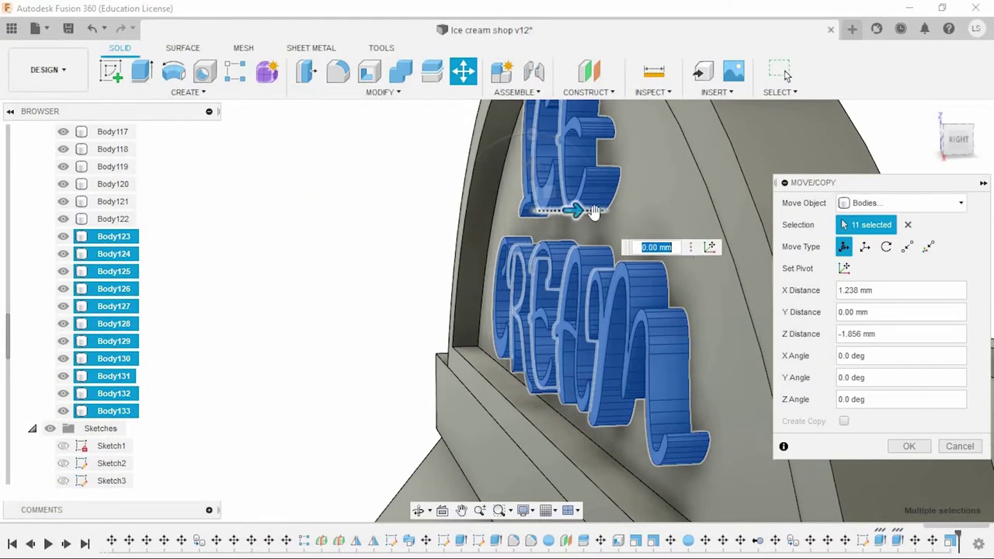
pyautogui.moveTo(594, 212); pyautogui.dragTo(575, 211)
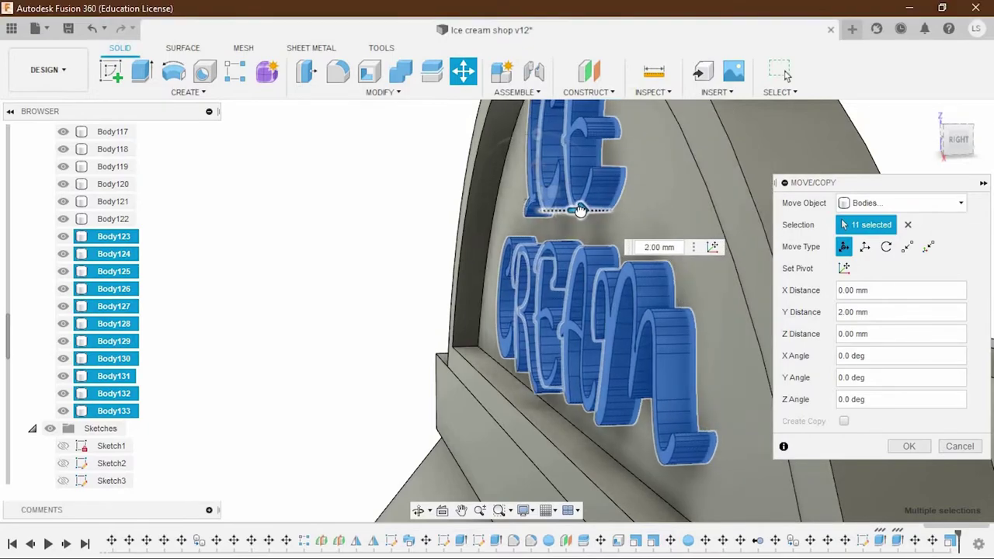
pyautogui.click(915, 448)
pyautogui.keyDown('shift'); pyautogui.moveTo(373, 304); pyautogui.dragTo(401, 318, button='middle'); pyautogui.keyUp('shift')
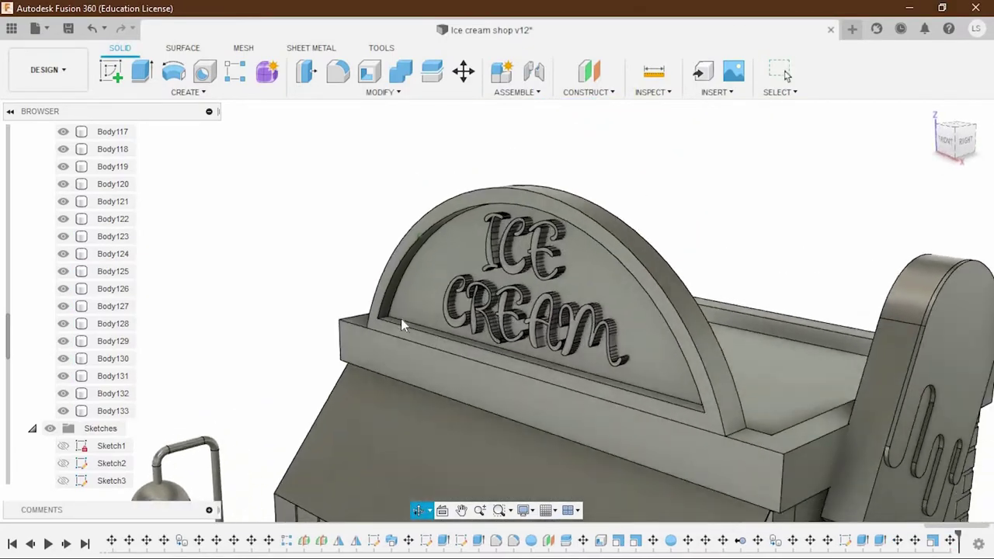
pyautogui.scroll(-10, 427, 301)
pyautogui.keyDown('shift'); pyautogui.moveTo(485, 329); pyautogui.dragTo(765, 323, button='middle'); pyautogui.keyUp('shift')
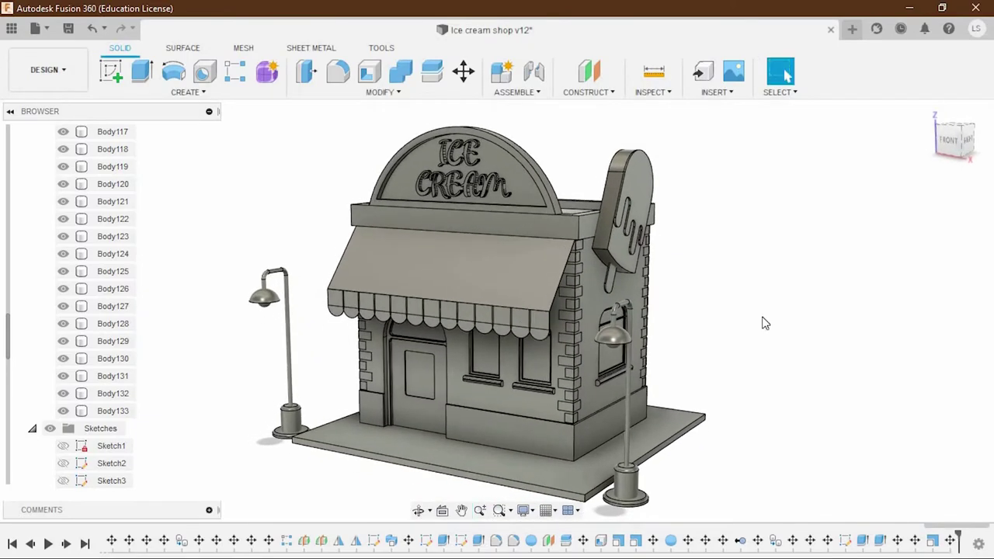
pyautogui.scroll(3, 619, 338)
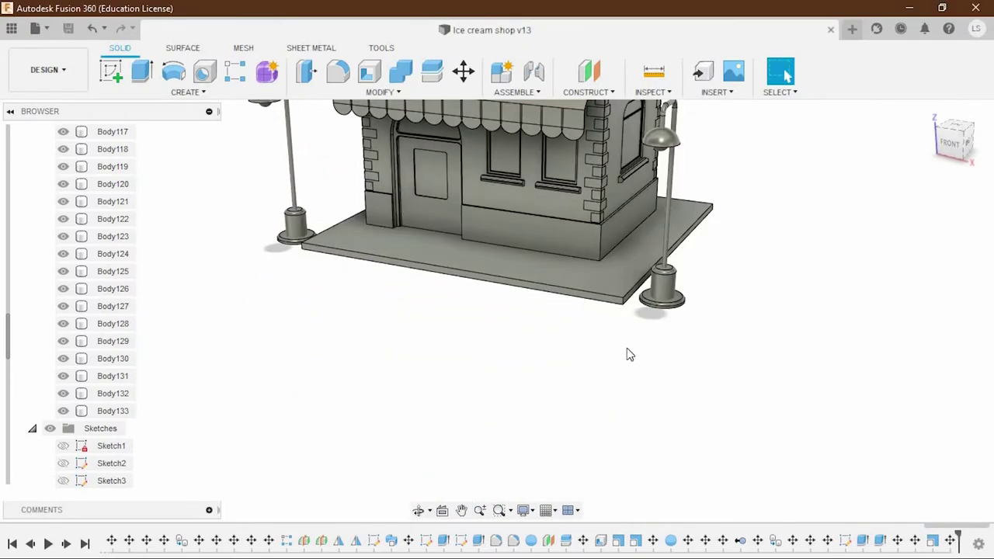
# Shift the base slab's bottom face slightly outward.
pyautogui.moveTo(626, 351)
pyautogui.keyDown('shift'); pyautogui.mouseDown(button='middle')
pyautogui.moveTo(526, 300)
pyautogui.moveTo(557, 313)
pyautogui.mouseUp(button='middle'); pyautogui.keyUp('shift')
pyautogui.click(557, 313)
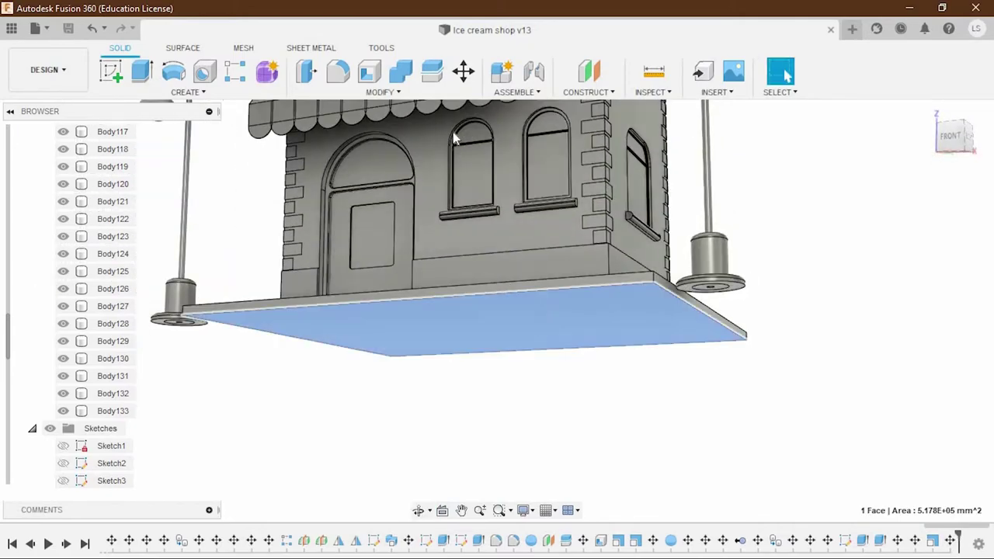
pyautogui.keyDown('shift'); pyautogui.moveTo(435, 434); pyautogui.dragTo(454, 458, button='middle'); pyautogui.keyUp('shift')
pyautogui.scroll(3, 440, 323)
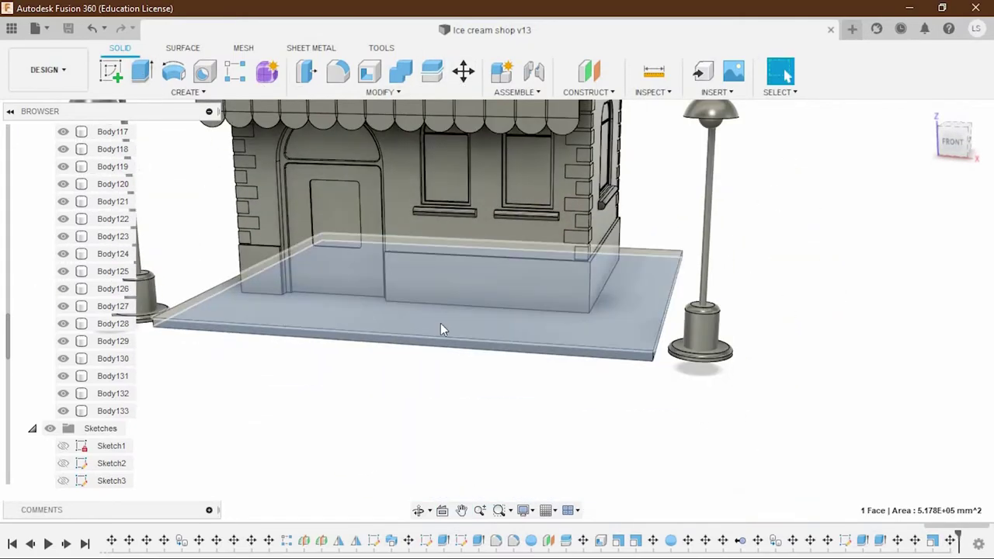
pyautogui.press('m')
pyautogui.moveTo(461, 305); pyautogui.dragTo(478, 310)
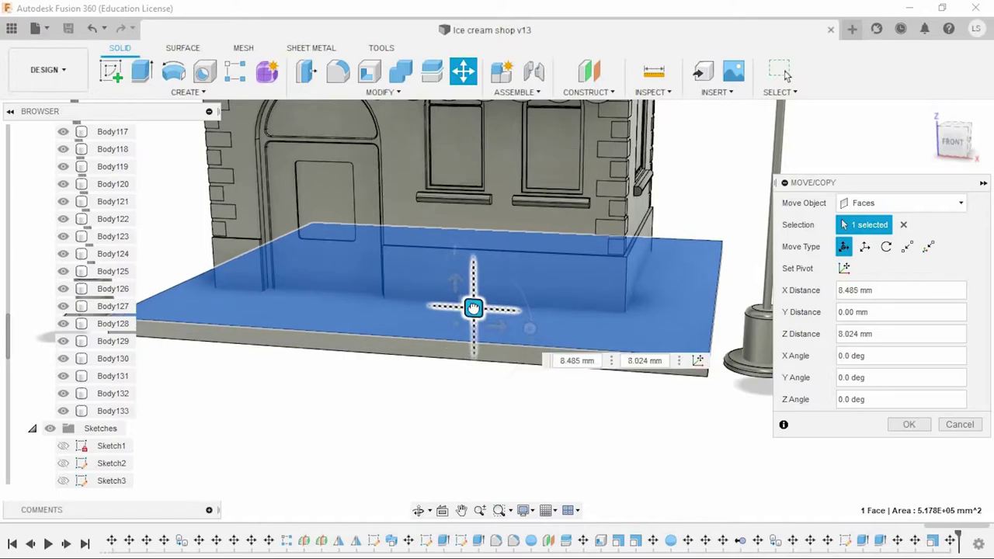
# Fillet the four corner edges of the base slab.
pyautogui.click(715, 370)
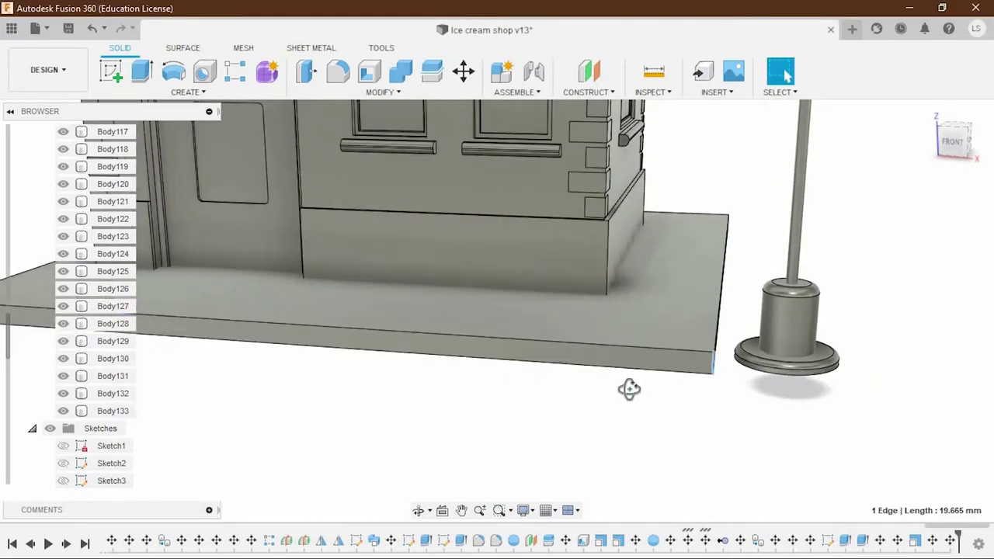
pyautogui.keyDown('shift'); pyautogui.moveTo(628, 387); pyautogui.dragTo(202, 268, button='middle'); pyautogui.keyUp('shift')
pyautogui.press('f')
pyautogui.click(197, 268)
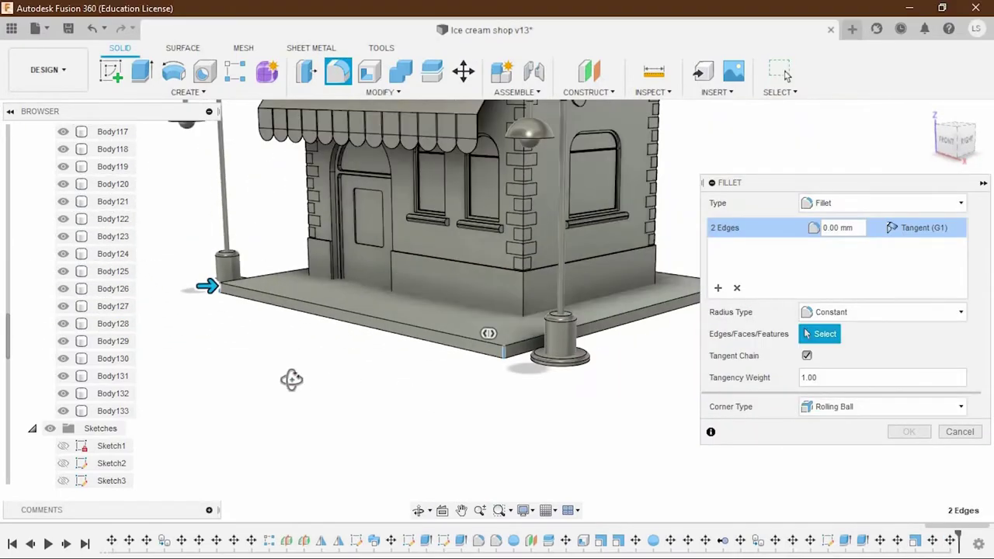
pyautogui.keyDown('shift'); pyautogui.moveTo(290, 380); pyautogui.dragTo(567, 432, button='middle'); pyautogui.keyUp('shift')
pyautogui.click(455, 370)
pyautogui.keyDown('shift'); pyautogui.moveTo(455, 370); pyautogui.dragTo(549, 450, button='middle'); pyautogui.keyUp('shift')
pyautogui.scroll(3, 482, 340)
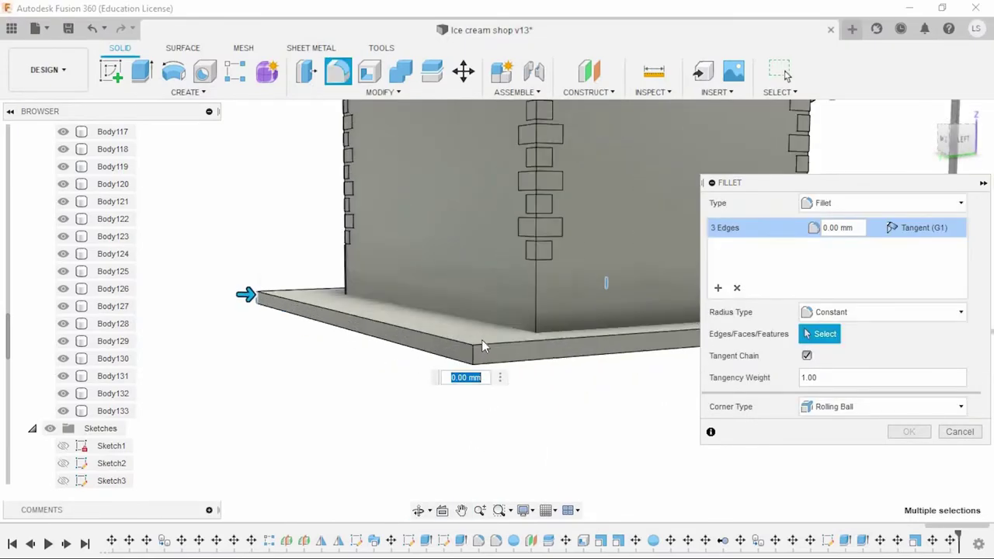
pyautogui.scroll(2, 462, 337)
pyautogui.keyDown('shift'); pyautogui.moveTo(461, 338); pyautogui.dragTo(484, 368, button='middle'); pyautogui.keyUp('shift')
pyautogui.click(480, 368)
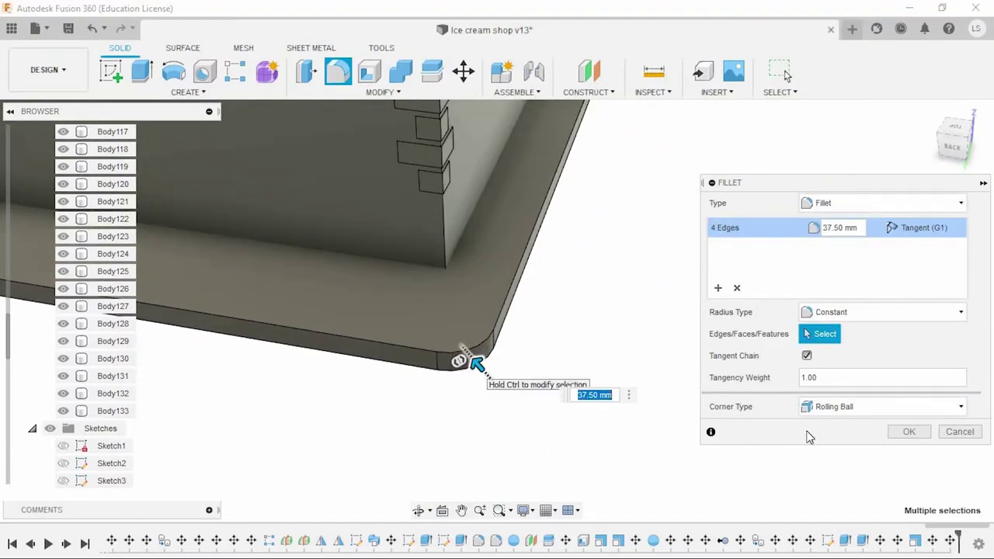
pyautogui.press('Return')
# Fillet the base slab's edge chain with a 3 mm radius.
pyautogui.press('f')
pyautogui.click(402, 370)
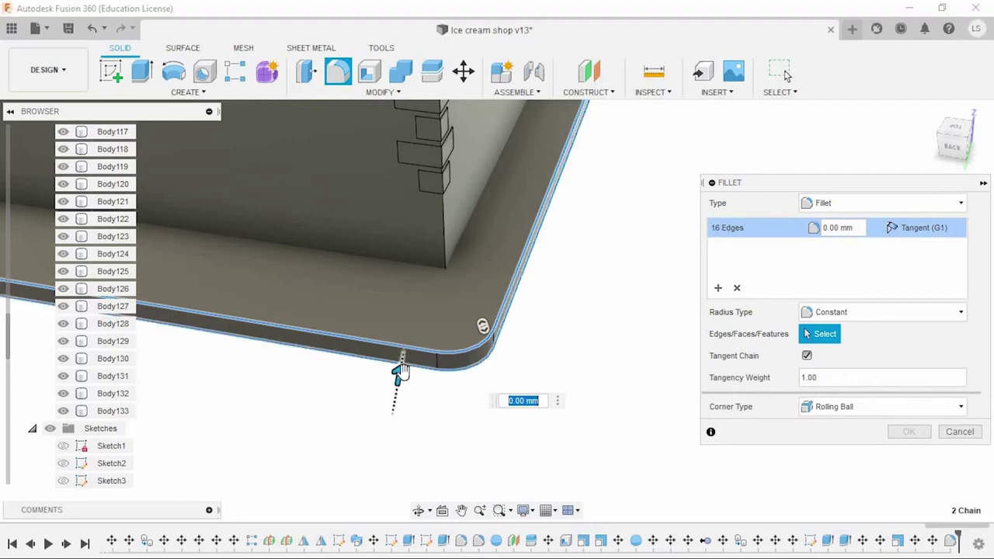
pyautogui.scroll(-5, 466, 372)
pyautogui.scroll(3, 343, 297)
pyautogui.scroll(2, 341, 281)
pyautogui.write('0.5')
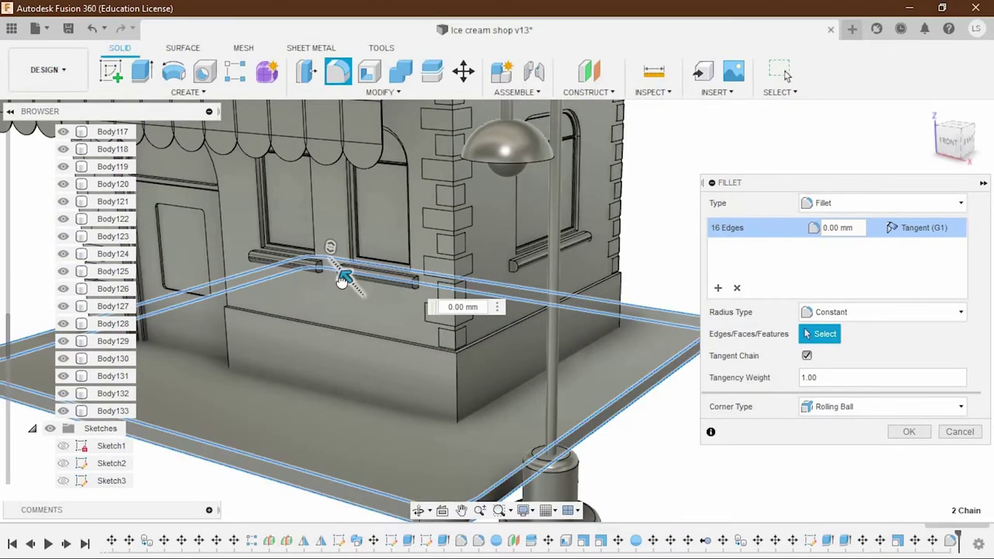
pyautogui.scroll(2, 416, 303)
pyautogui.press('BackSpace')
pyautogui.press('BackSpace')
pyautogui.press('BackSpace')
pyautogui.write('0')
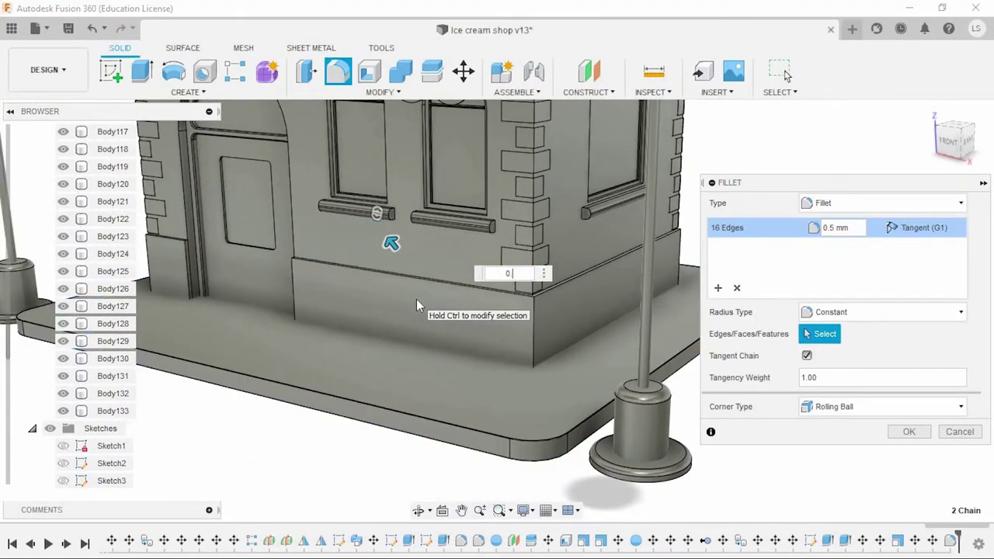
pyautogui.write('3')
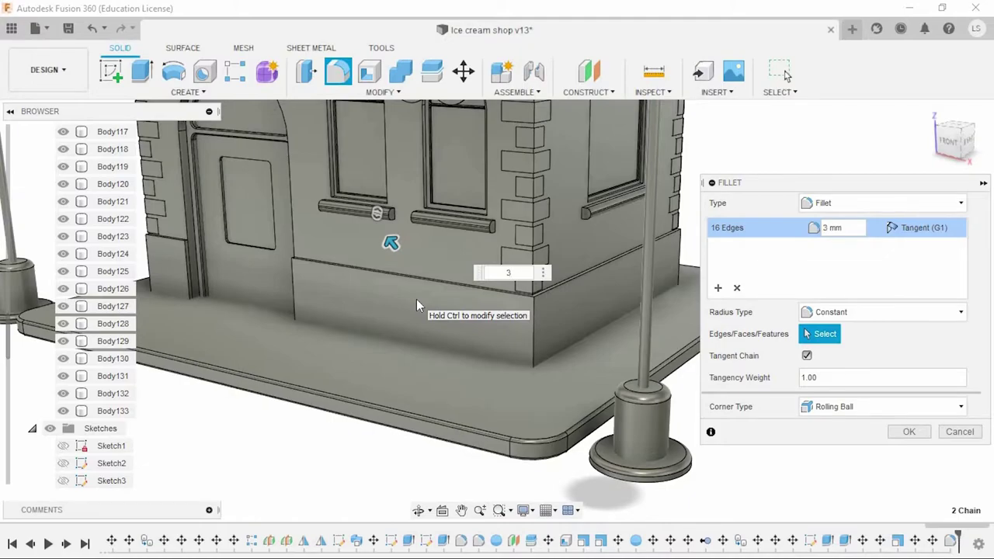
pyautogui.press('Return')
pyautogui.scroll(-5, 387, 397)
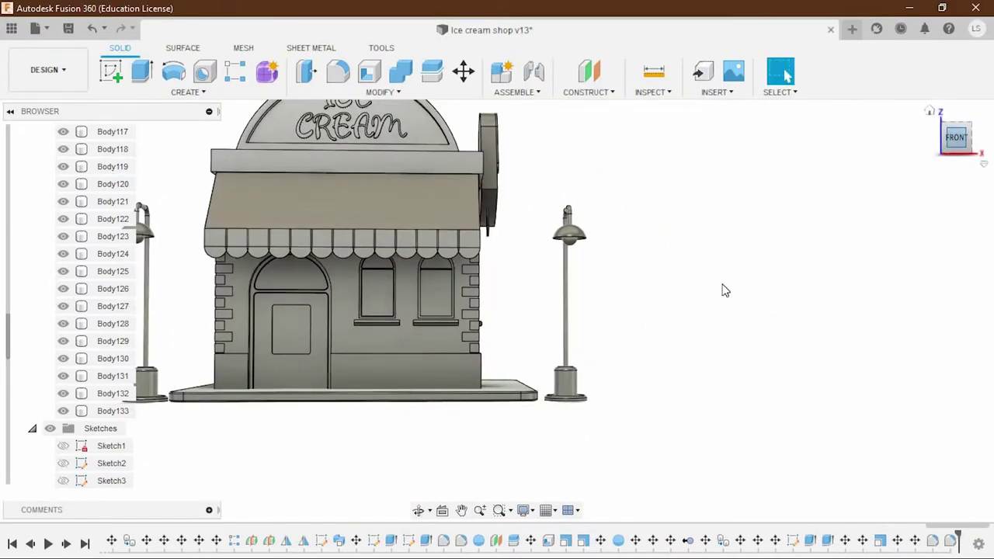
# Select the lamp post bodies for a move, then cancel it.
pyautogui.scroll(5, 613, 385)
pyautogui.scroll(-3, 563, 382)
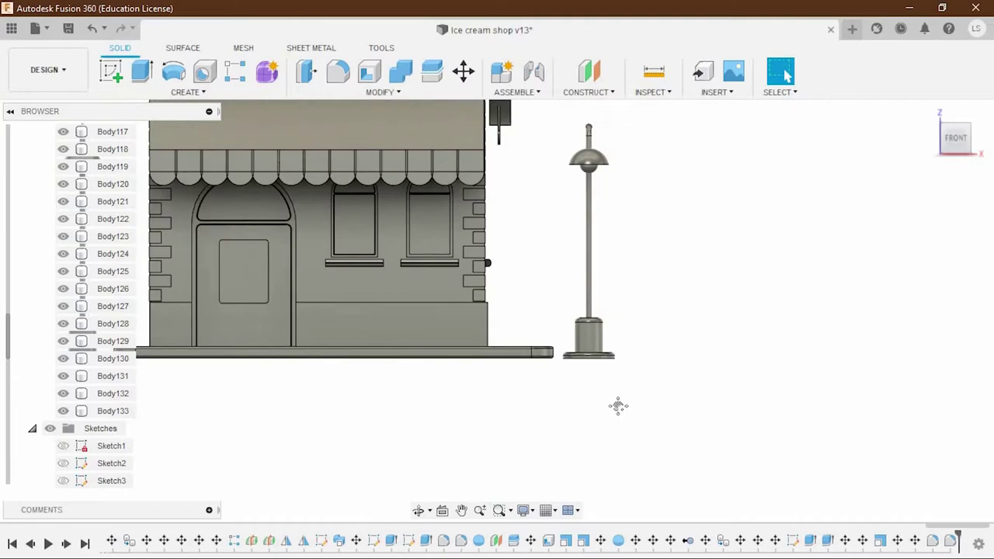
pyautogui.moveTo(556, 137); pyautogui.dragTo(556, 139)
pyautogui.press('m')
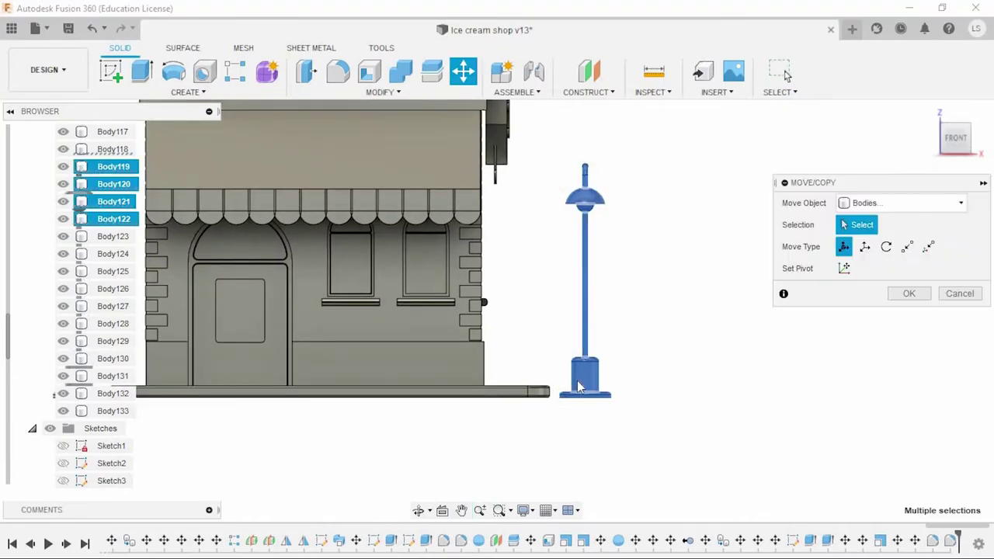
pyautogui.scroll(2, 618, 287)
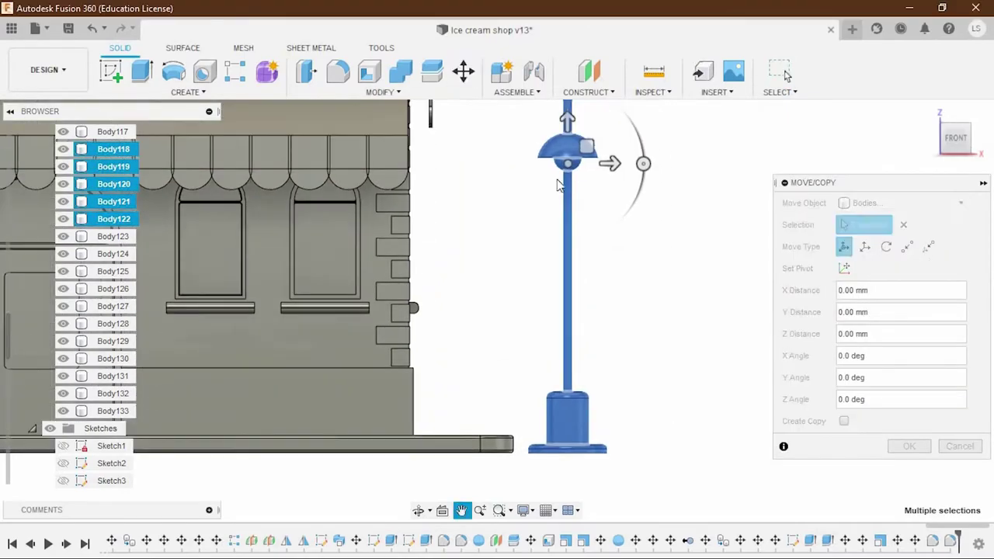
pyautogui.click(960, 447)
pyautogui.scroll(-5, 688, 394)
pyautogui.moveTo(689, 394)
pyautogui.keyDown('shift'); pyautogui.mouseDown(button='middle')
pyautogui.moveTo(701, 366)
pyautogui.moveTo(571, 378)
pyautogui.mouseUp(button='middle'); pyautogui.keyUp('shift')
# Raise the base slab's top face by about 1 mm.
pyautogui.scroll(5, 544, 264)
pyautogui.click(538, 255)
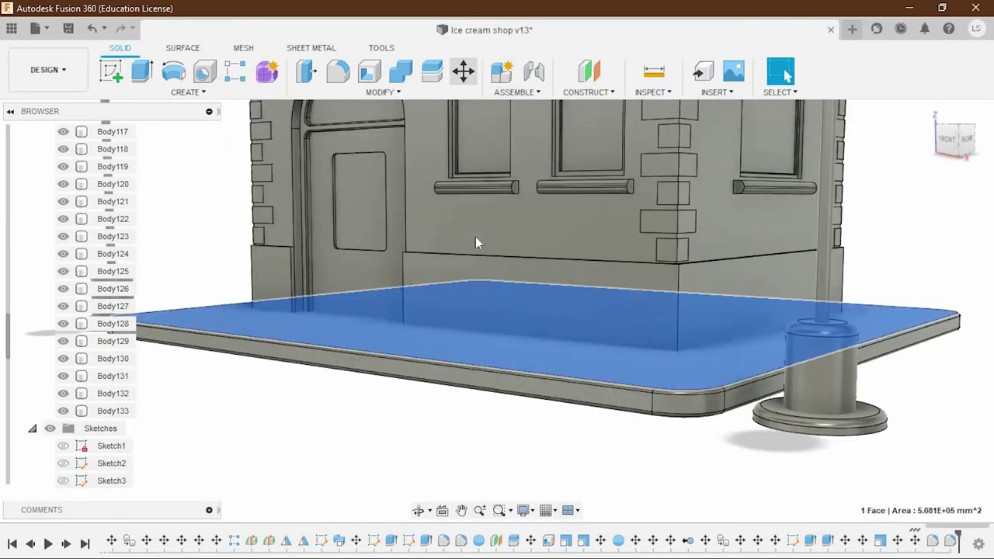
pyautogui.press('m')
pyautogui.moveTo(580, 344); pyautogui.dragTo(581, 351)
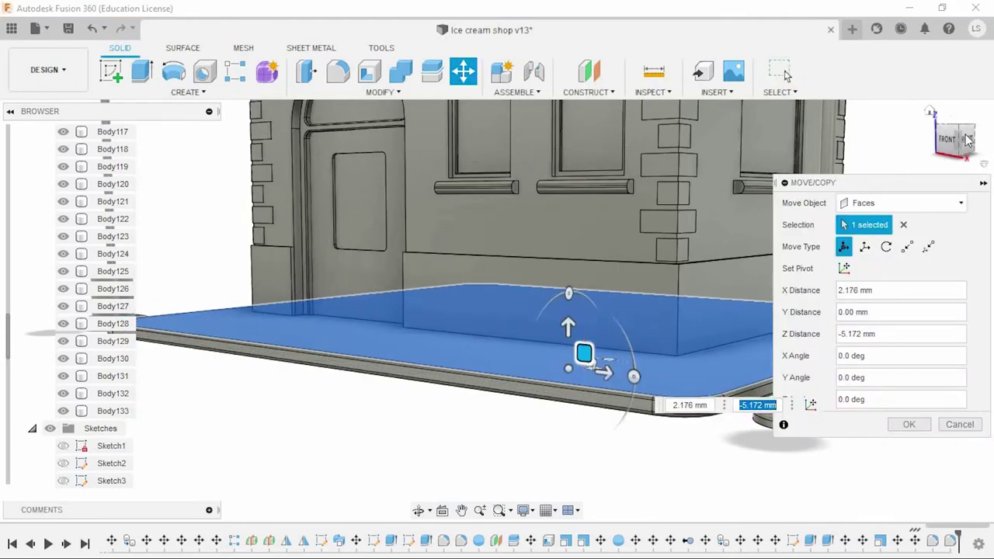
pyautogui.click(947, 139)
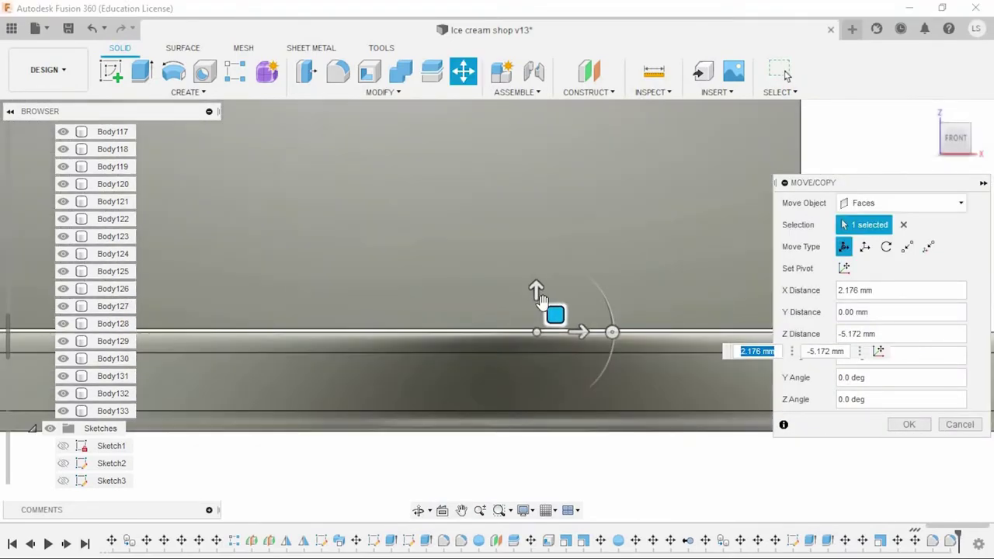
pyautogui.hotkey('ctrl', 'z')
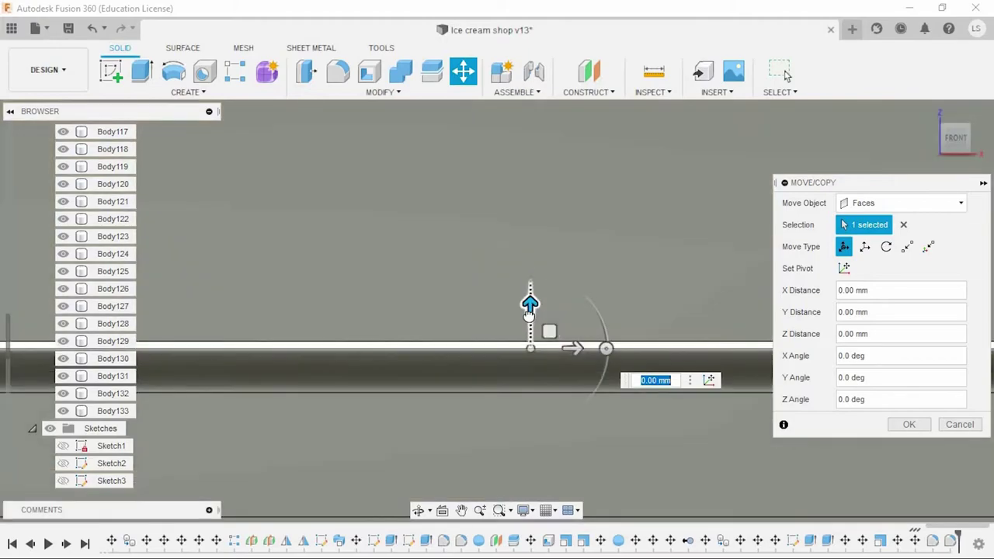
pyautogui.moveTo(530, 311); pyautogui.dragTo(531, 299)
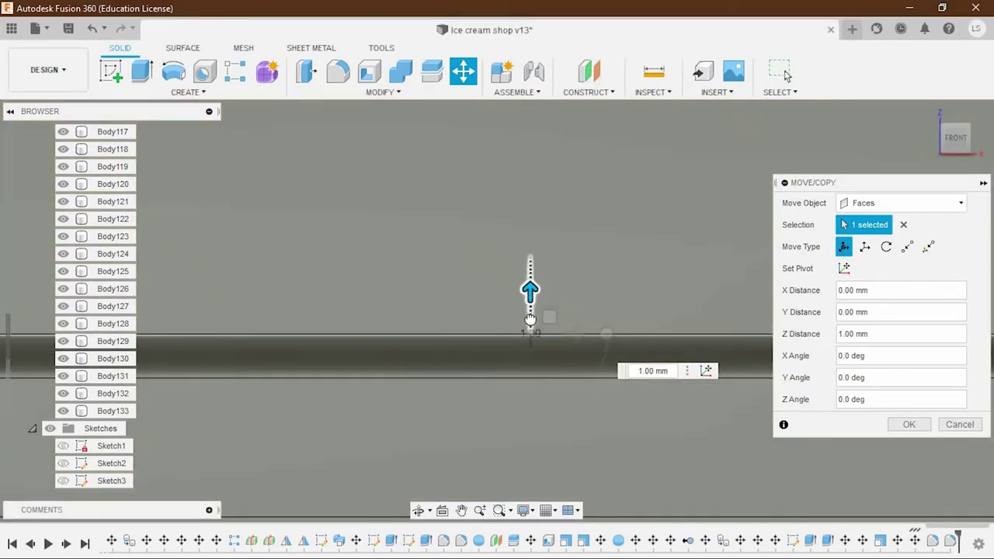
pyautogui.moveTo(550, 332); pyautogui.dragTo(556, 328)
pyautogui.press('Return')
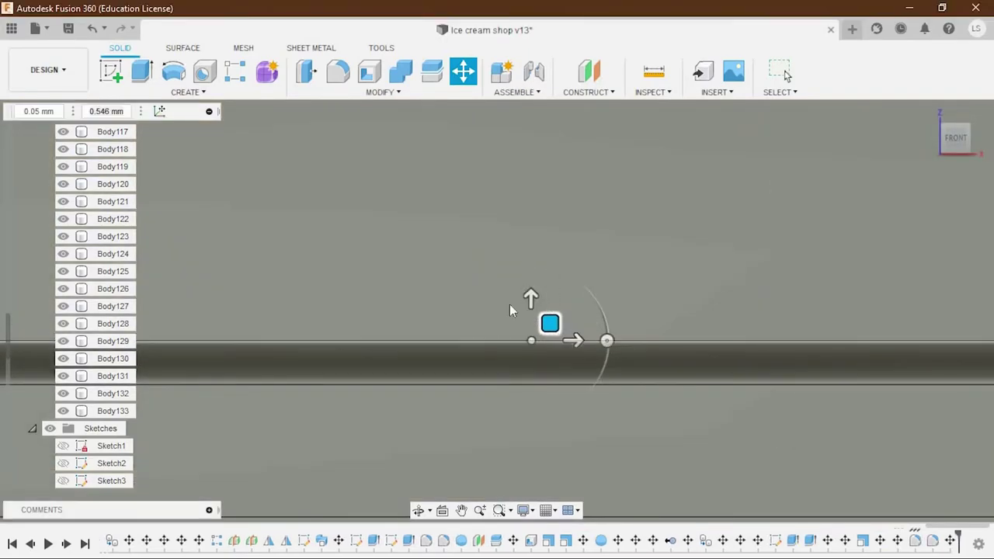
pyautogui.scroll(-5, 531, 314)
pyautogui.moveTo(578, 393)
pyautogui.keyDown('shift'); pyautogui.mouseDown(button='middle')
pyautogui.moveTo(534, 412)
pyautogui.moveTo(565, 433)
pyautogui.mouseUp(button='middle'); pyautogui.keyUp('shift')
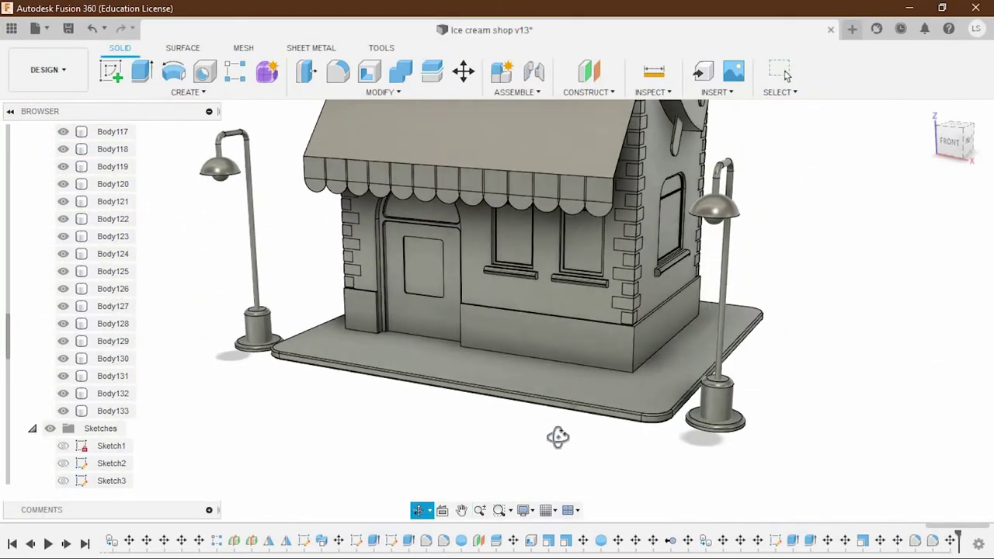
# Orbit around the shop, then open the R-Pattern1 scallop pattern for editing.
pyautogui.moveTo(562, 345)
pyautogui.keyDown('shift'); pyautogui.mouseDown(button='middle')
pyautogui.moveTo(501, 437)
pyautogui.moveTo(521, 434)
pyautogui.moveTo(581, 226)
pyautogui.moveTo(518, 292)
pyautogui.moveTo(518, 283)
pyautogui.moveTo(466, 289)
pyautogui.mouseUp(button='middle'); pyautogui.keyUp('shift')
pyautogui.click(411, 268)
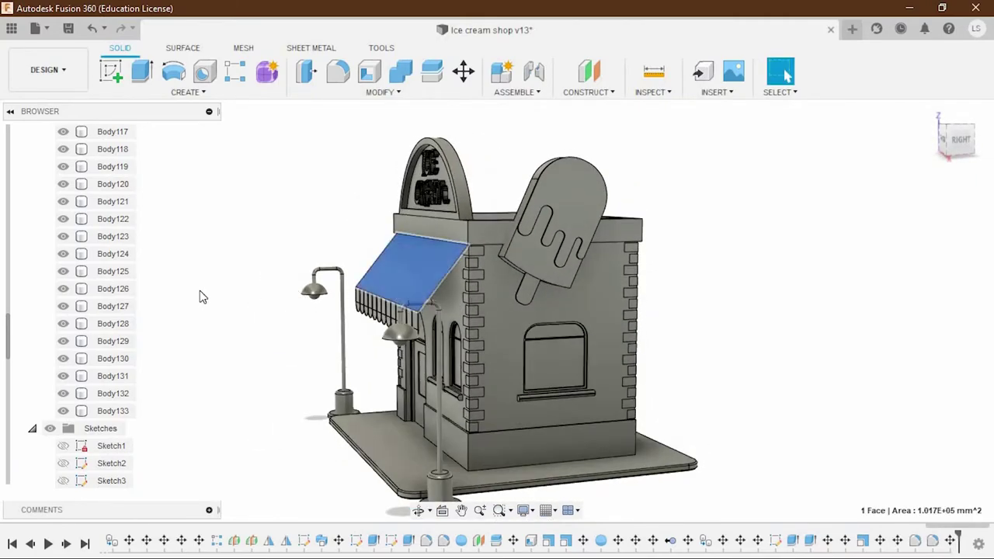
pyautogui.click(266, 377)
pyautogui.moveTo(266, 377)
pyautogui.keyDown('shift'); pyautogui.mouseDown(button='middle')
pyautogui.moveTo(391, 414)
pyautogui.moveTo(381, 385)
pyautogui.mouseUp(button='middle'); pyautogui.keyUp('shift')
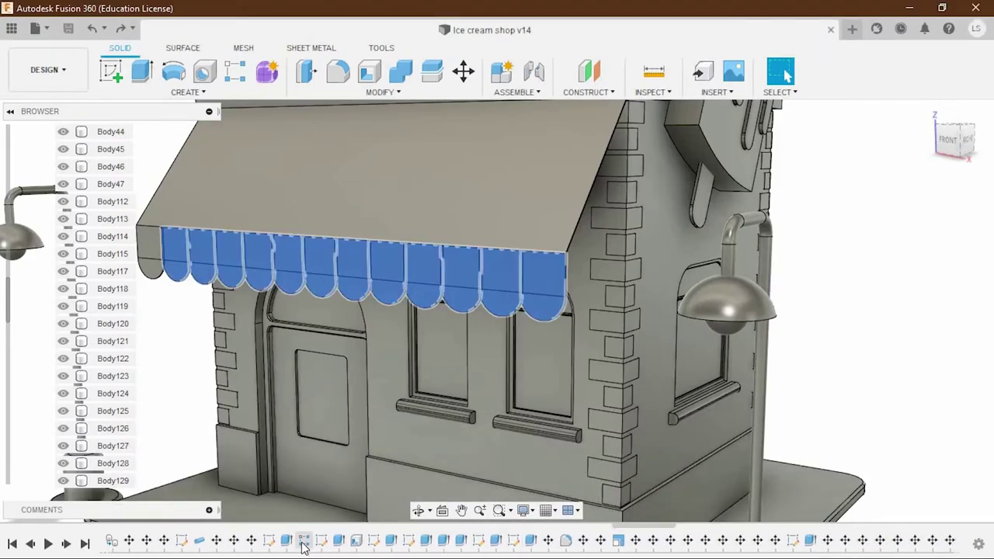
pyautogui.rightClick(321, 549)
pyautogui.click(335, 411)
# From a front view, trial scallop counts of 12 and 13 and wider spacing.
pyautogui.click(951, 146)
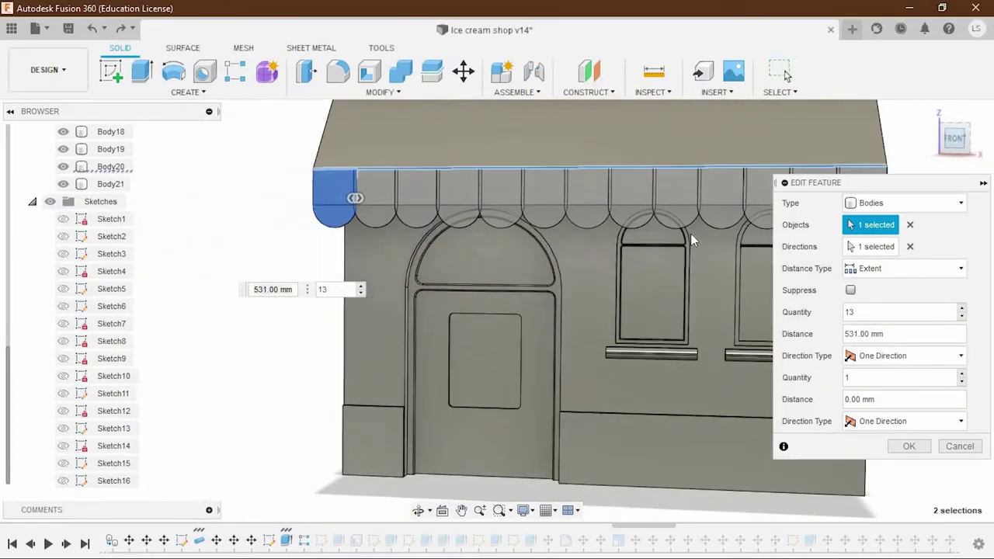
pyautogui.scroll(5, 690, 233)
pyautogui.click(961, 315)
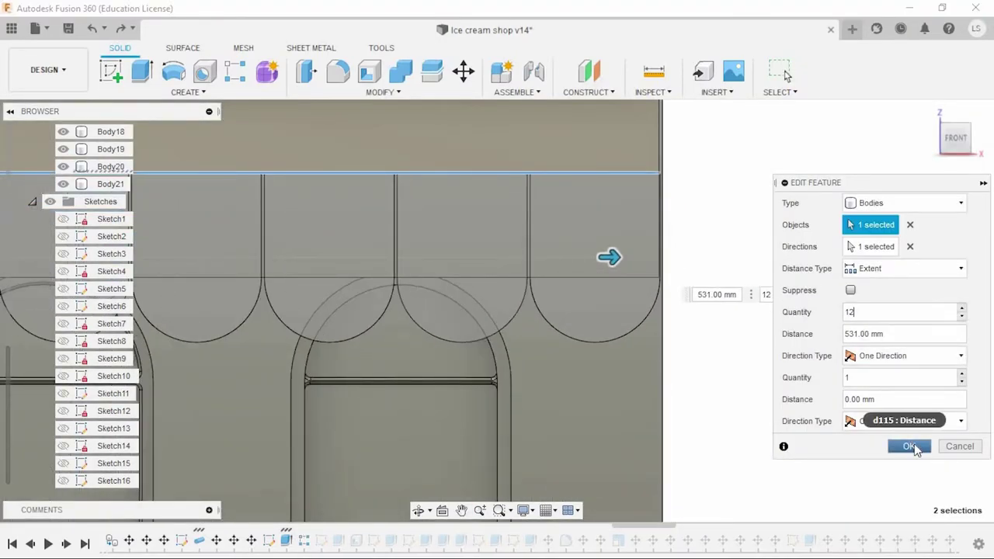
pyautogui.scroll(2, 606, 257)
pyautogui.moveTo(605, 256)
pyautogui.mouseDown()
pyautogui.moveTo(619, 255)
pyautogui.moveTo(600, 256)
pyautogui.mouseUp()
pyautogui.click(961, 309)
pyautogui.click(961, 316)
pyautogui.scroll(-2, 628, 304)
pyautogui.scroll(-2, 455, 409)
pyautogui.scroll(-2, 456, 403)
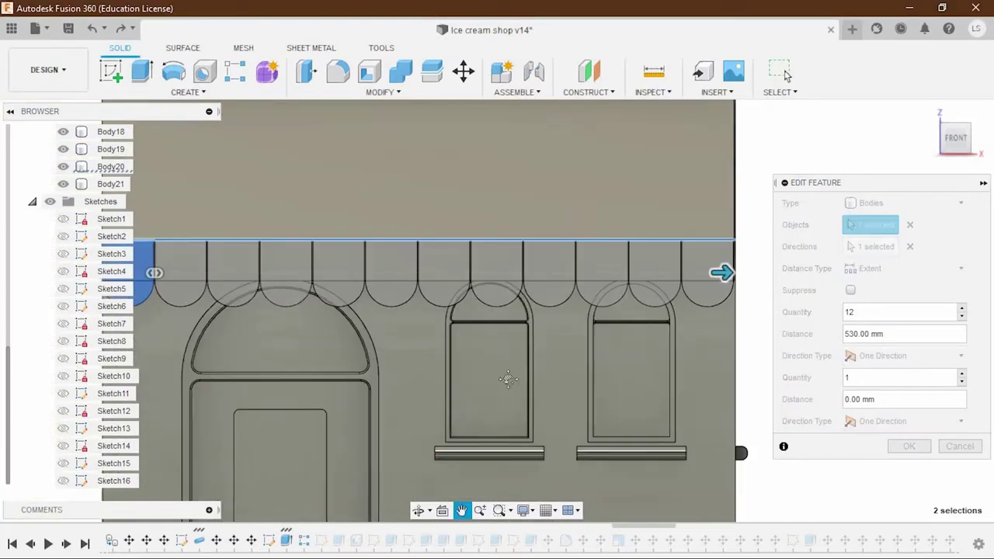
pyautogui.scroll(3, 505, 380)
pyautogui.scroll(2, 511, 400)
# Set the scallop pattern distance to 530.70 mm and check the scallop alignment.
pyautogui.moveTo(309, 345); pyautogui.dragTo(315, 343)
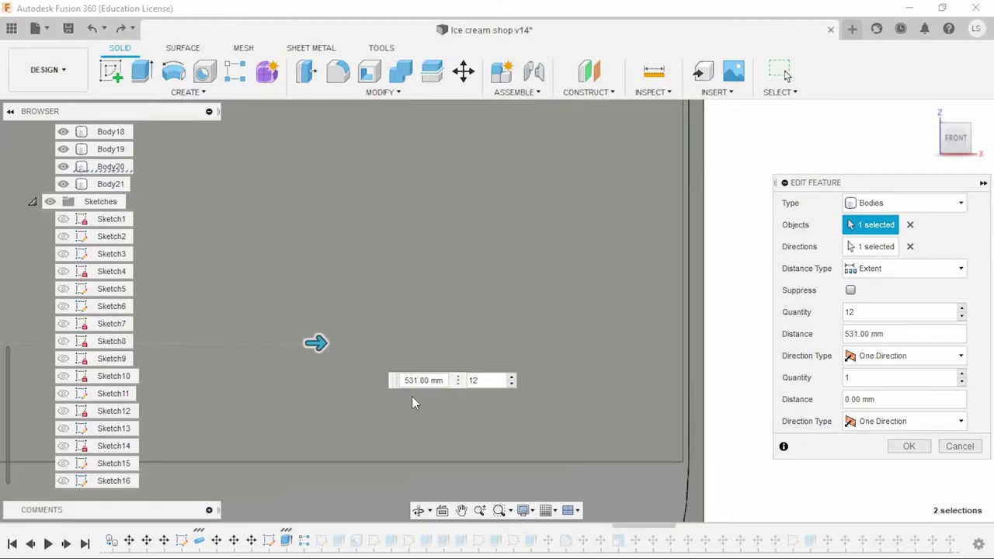
pyautogui.press('BackSpace')
pyautogui.press('Delete')
pyautogui.write('0.')
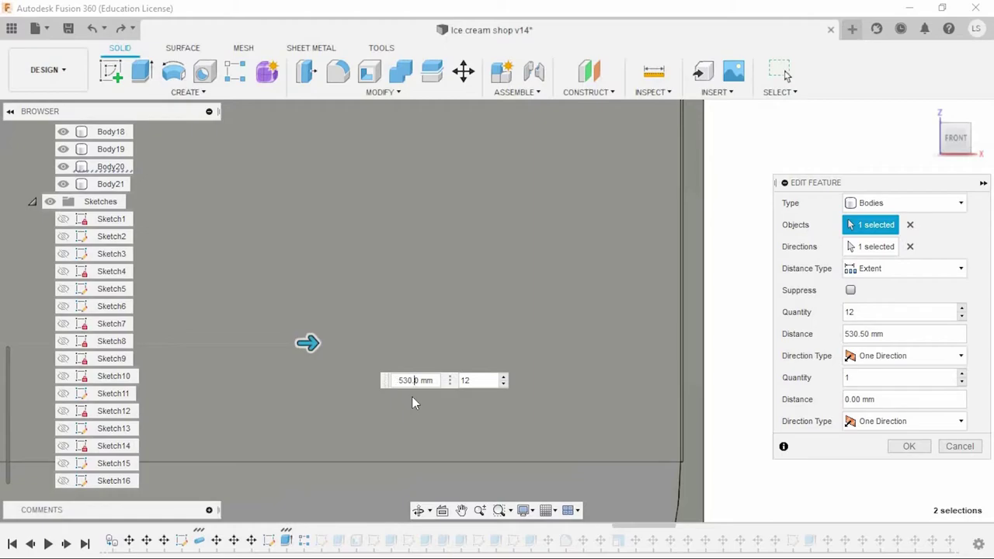
pyautogui.write('7')
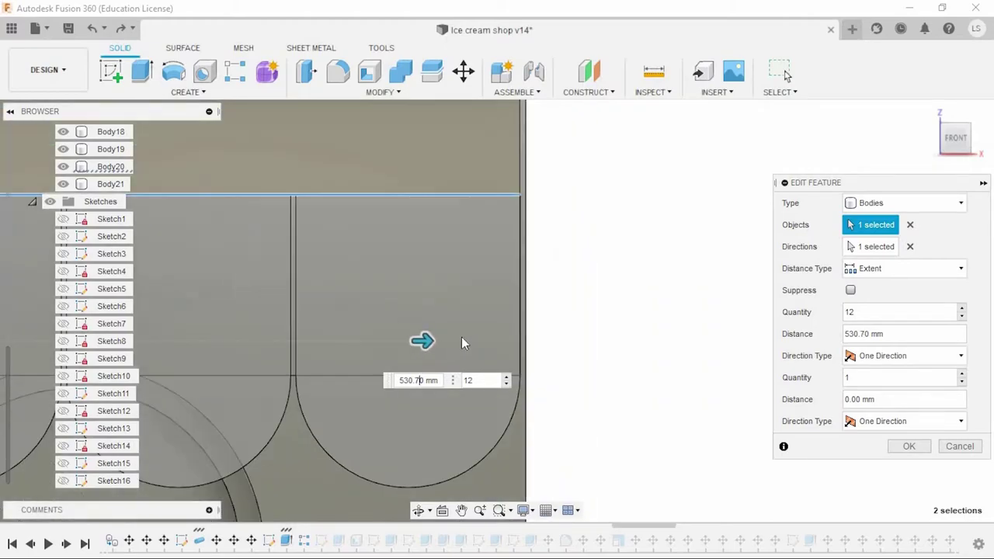
pyautogui.press('Tab')
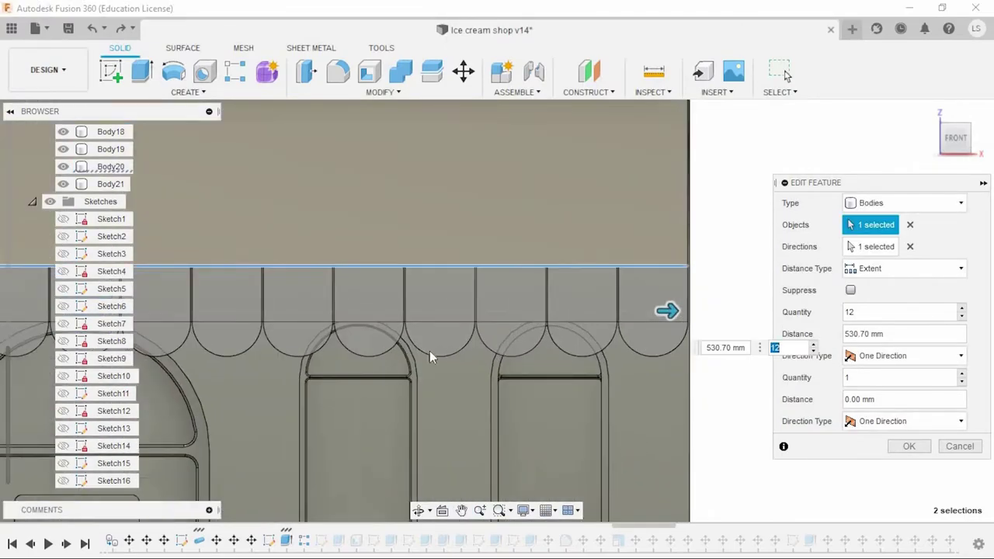
pyautogui.scroll(-3, 311, 310)
pyautogui.scroll(5, 310, 295)
pyautogui.scroll(-4, 317, 295)
pyautogui.moveTo(317, 295); pyautogui.dragTo(293, 366, button='middle')
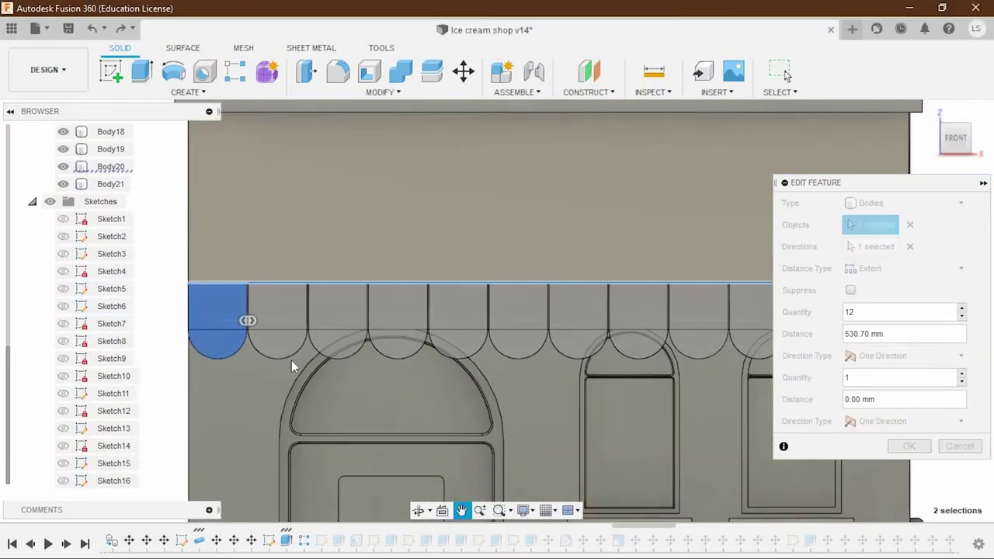
pyautogui.scroll(2, 619, 329)
pyautogui.scroll(2, 619, 329)
pyautogui.scroll(2, 625, 303)
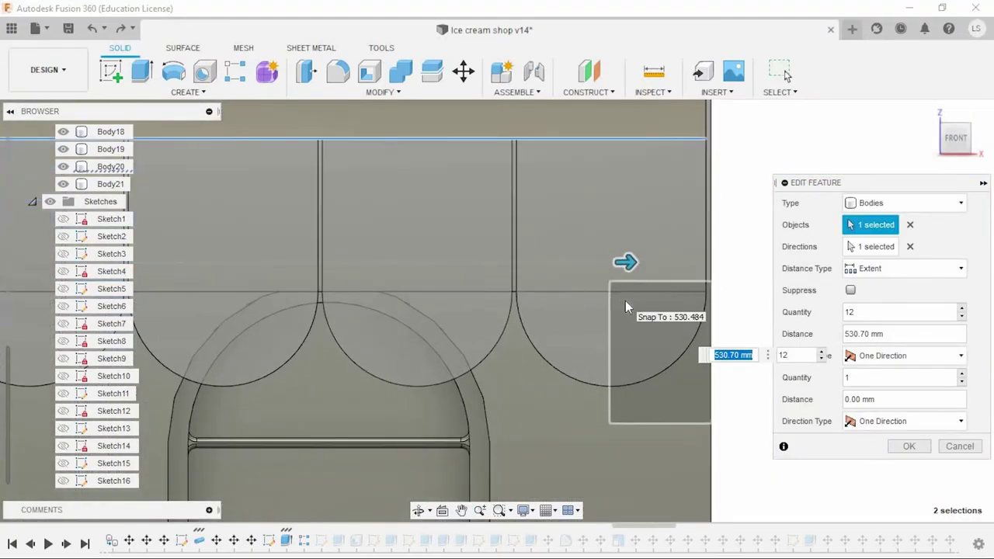
# Set the pattern quantity to 13 and confirm the edited scallop pattern.
pyautogui.click(962, 310)
pyautogui.click(910, 447)
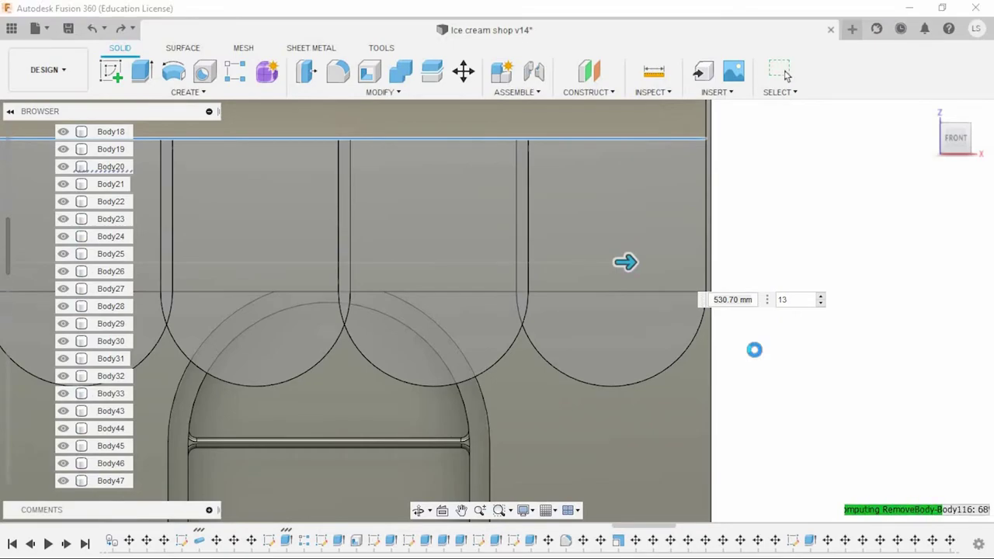
pyautogui.scroll(-5, 754, 354)
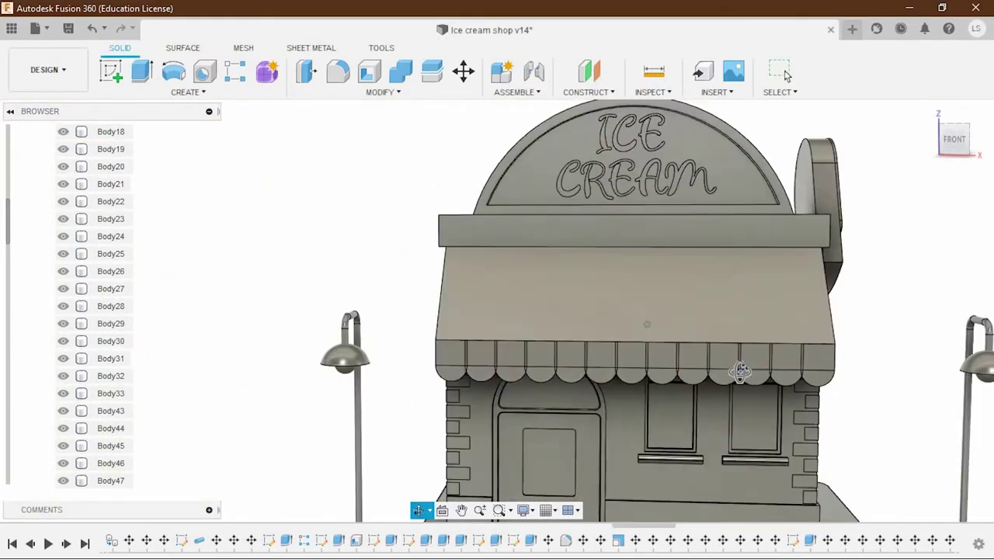
pyautogui.keyDown('shift'); pyautogui.moveTo(740, 371); pyautogui.dragTo(590, 389, button='middle'); pyautogui.keyUp('shift')
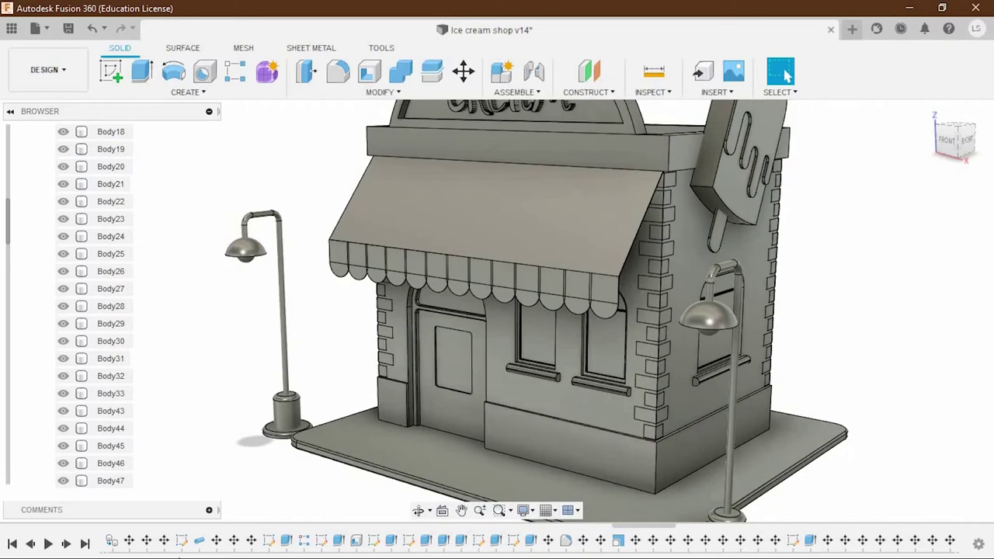
pyautogui.moveTo(895, 529); pyautogui.dragTo(985, 527)
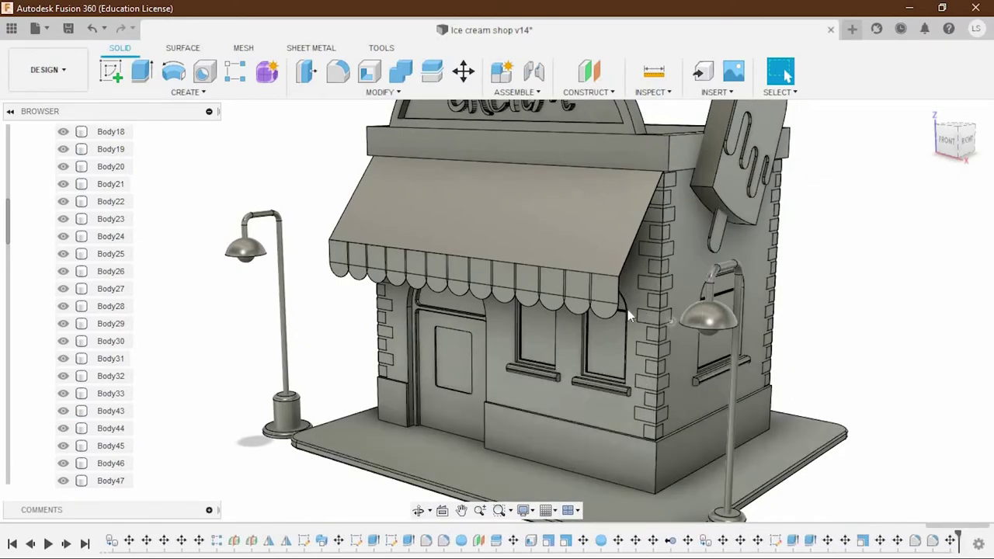
pyautogui.scroll(3, 613, 311)
# Sketch a vertical line down the awning's top face at its right-end corner.
pyautogui.scroll(3, 594, 223)
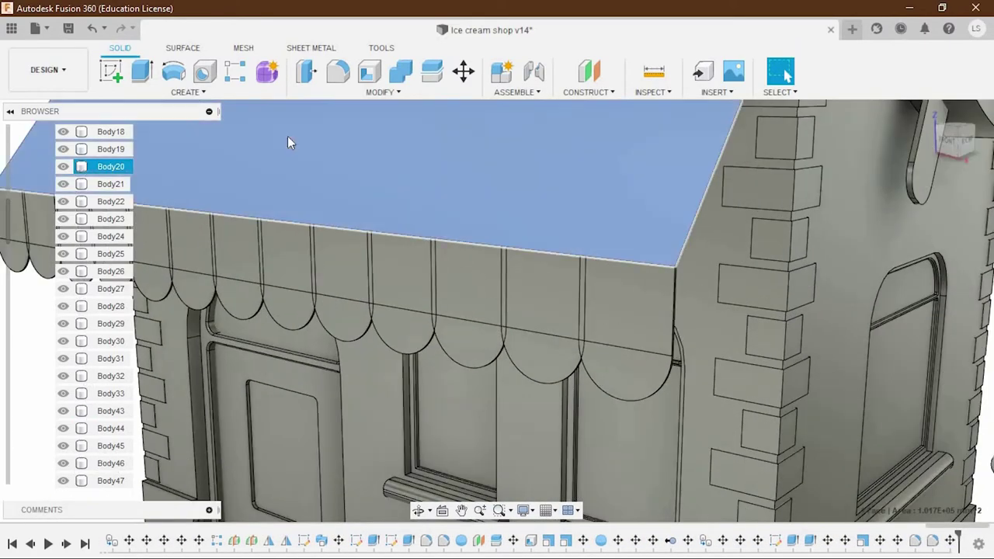
pyautogui.click(287, 142)
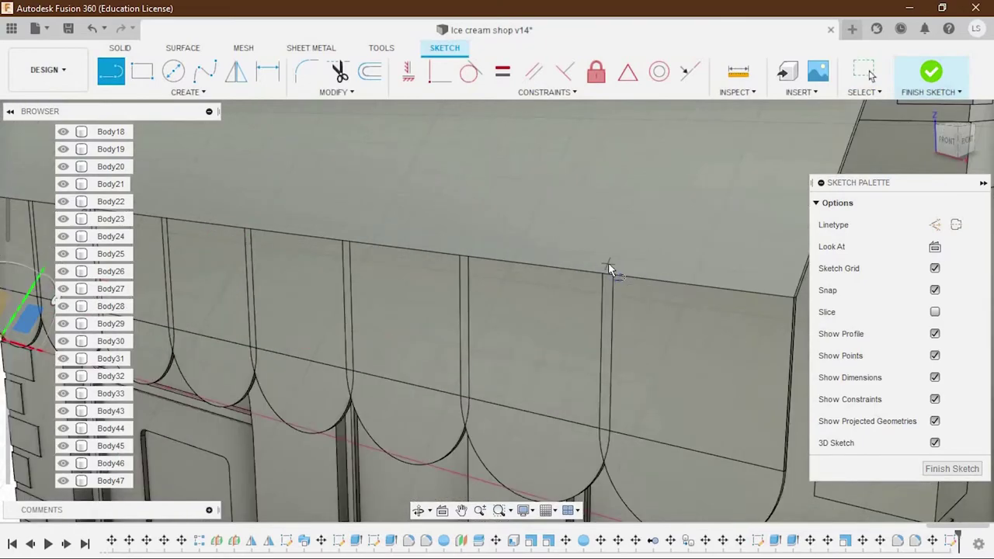
pyautogui.scroll(2, 609, 271)
pyautogui.scroll(1, 610, 279)
pyautogui.scroll(1, 610, 284)
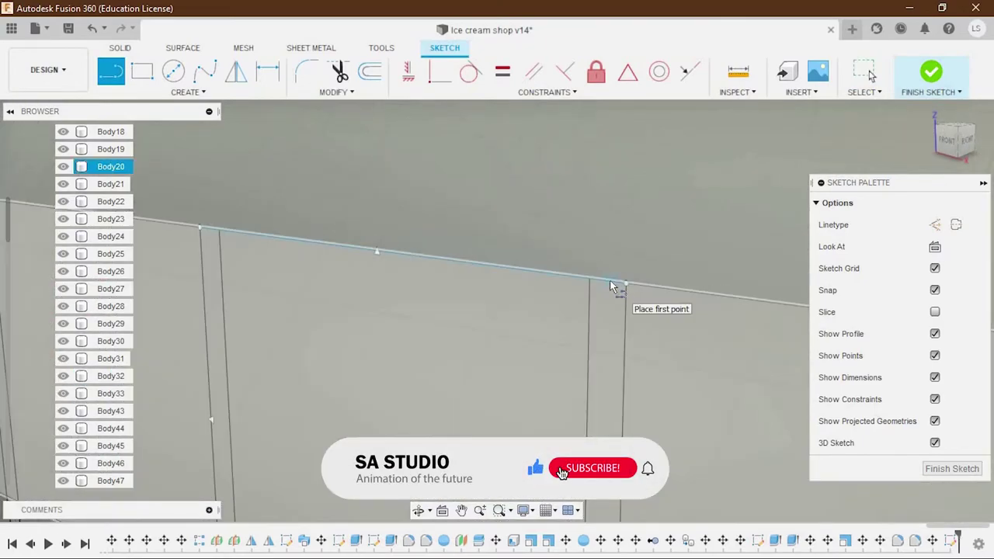
pyautogui.click(612, 284)
pyautogui.click(946, 141)
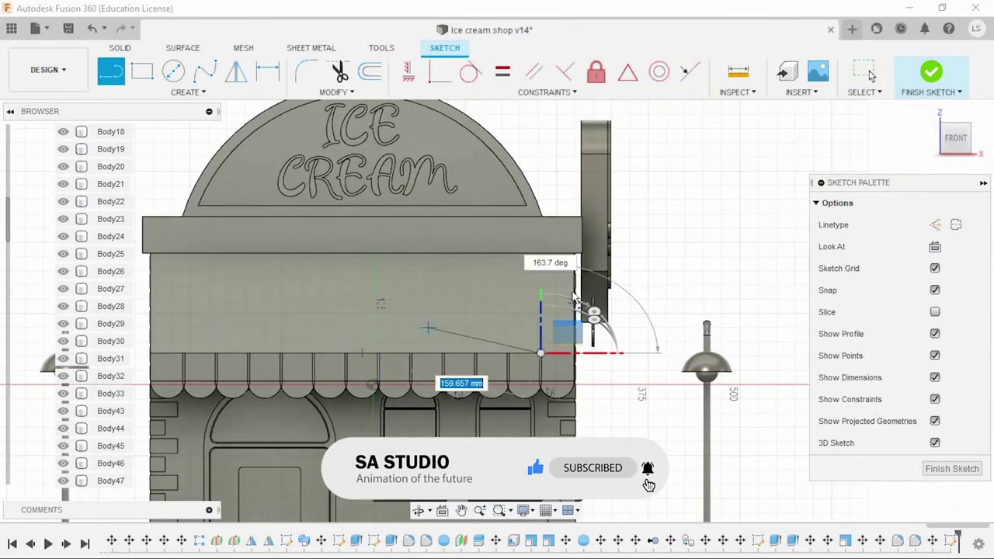
pyautogui.scroll(3, 575, 296)
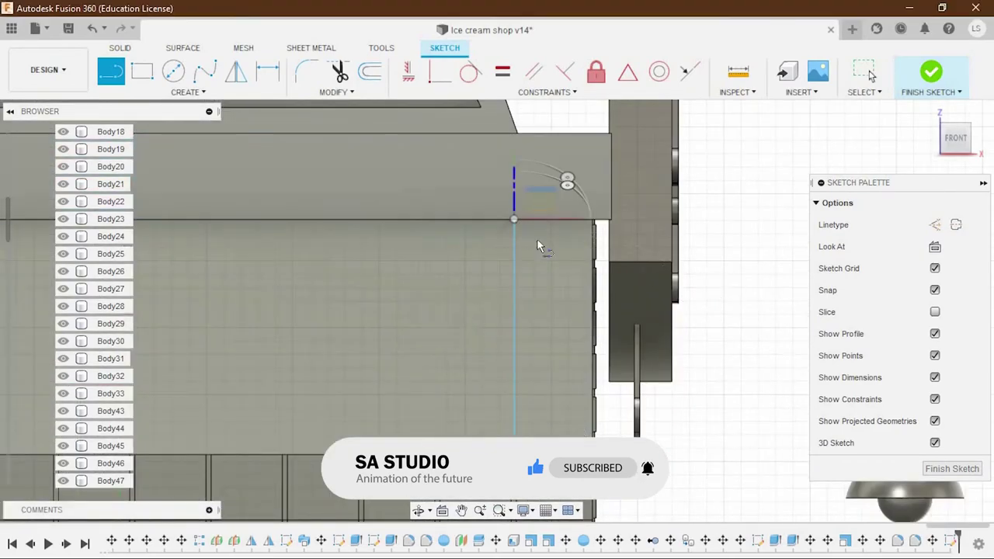
pyautogui.scroll(-3, 658, 286)
# Start a 12-copy rectangular sketch pattern of the line along the awning.
pyautogui.click(198, 92)
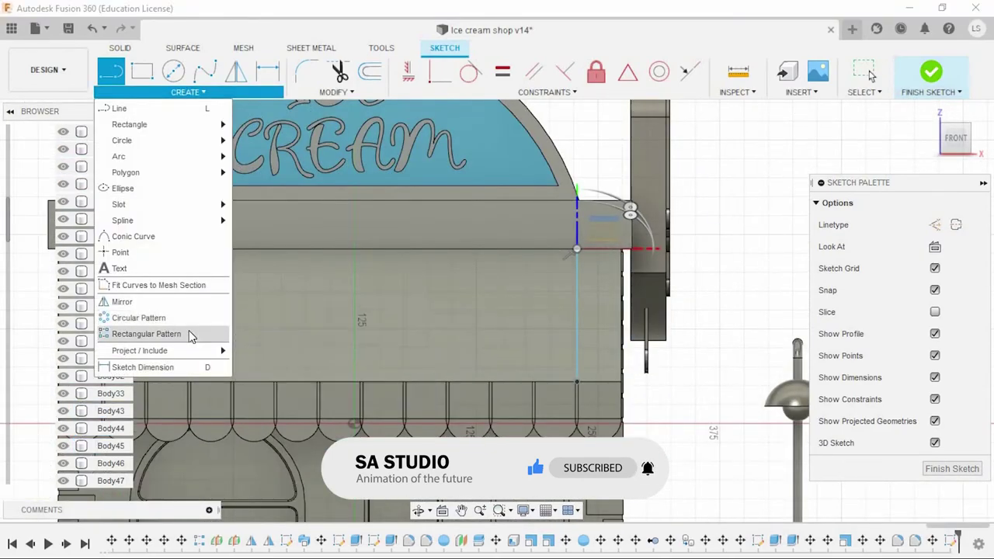
pyautogui.click(189, 333)
pyautogui.click(575, 311)
pyautogui.click(547, 249)
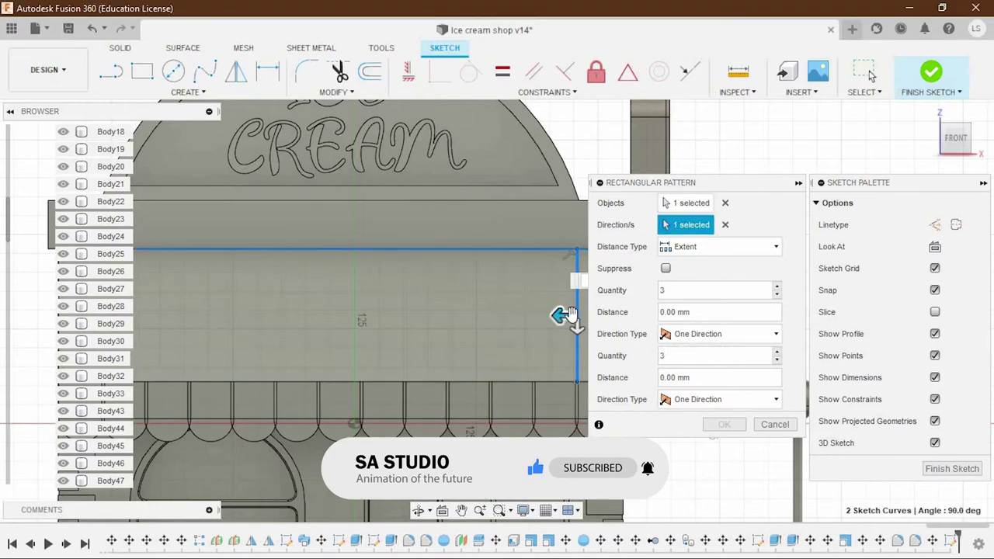
pyautogui.moveTo(575, 313); pyautogui.dragTo(317, 313)
pyautogui.scroll(-2, 483, 279)
pyautogui.moveTo(483, 280); pyautogui.dragTo(330, 289)
pyautogui.scroll(4, 330, 289)
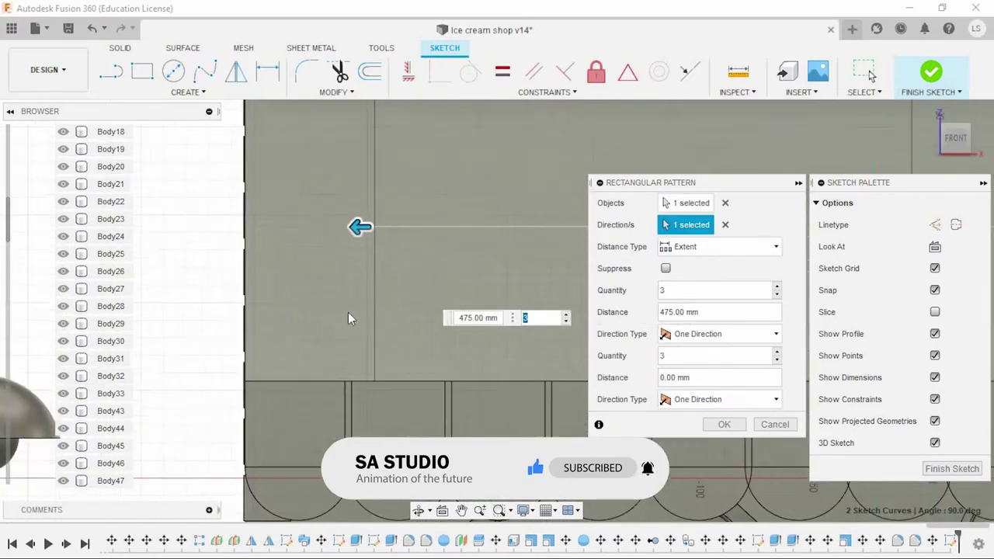
pyautogui.moveTo(366, 144); pyautogui.dragTo(344, 162)
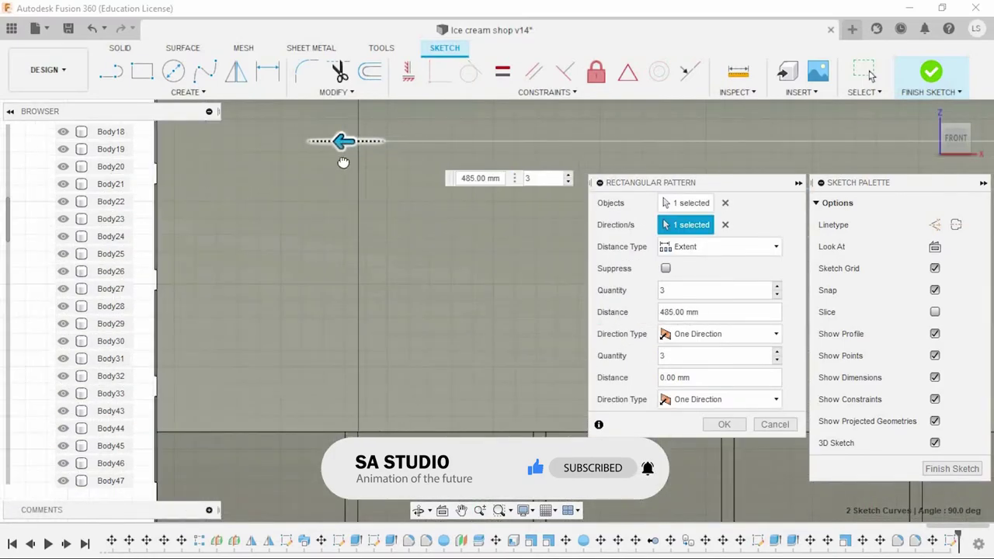
# Set the line pattern distance to 486.20 mm and confirm the pattern.
pyautogui.click(479, 177)
pyautogui.press('BackSpace')
pyautogui.write('5')
pyautogui.press('BackSpace')
pyautogui.write('7')
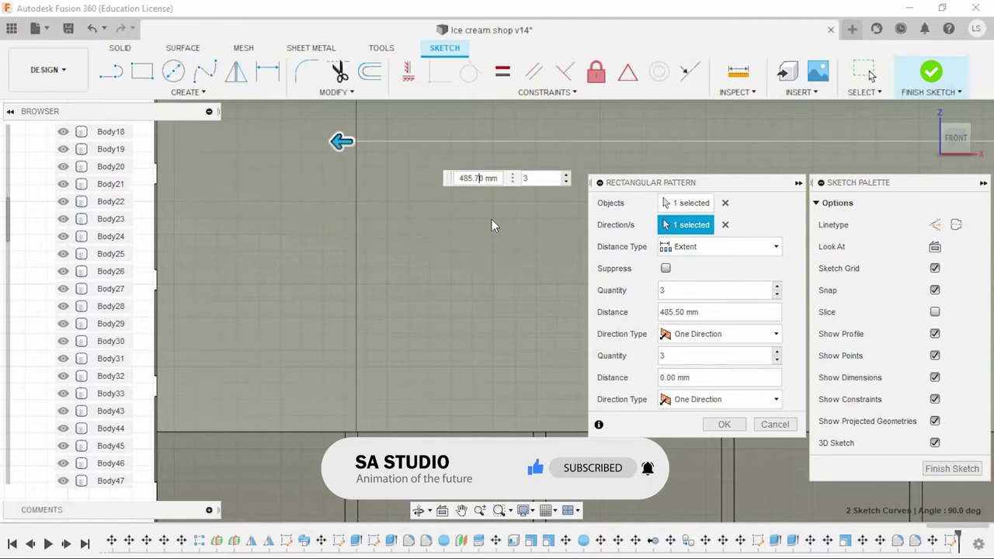
pyautogui.press('BackSpace')
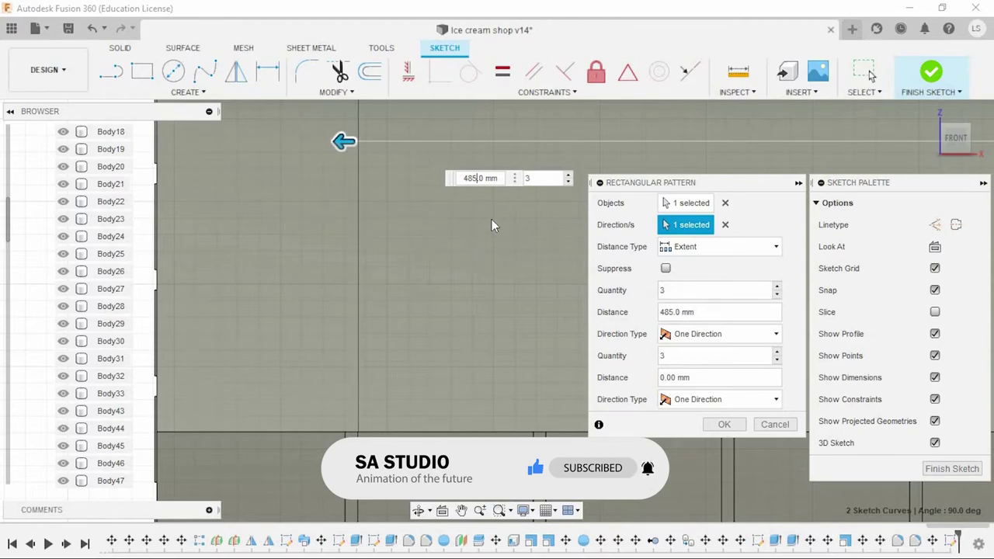
pyautogui.press('Up')
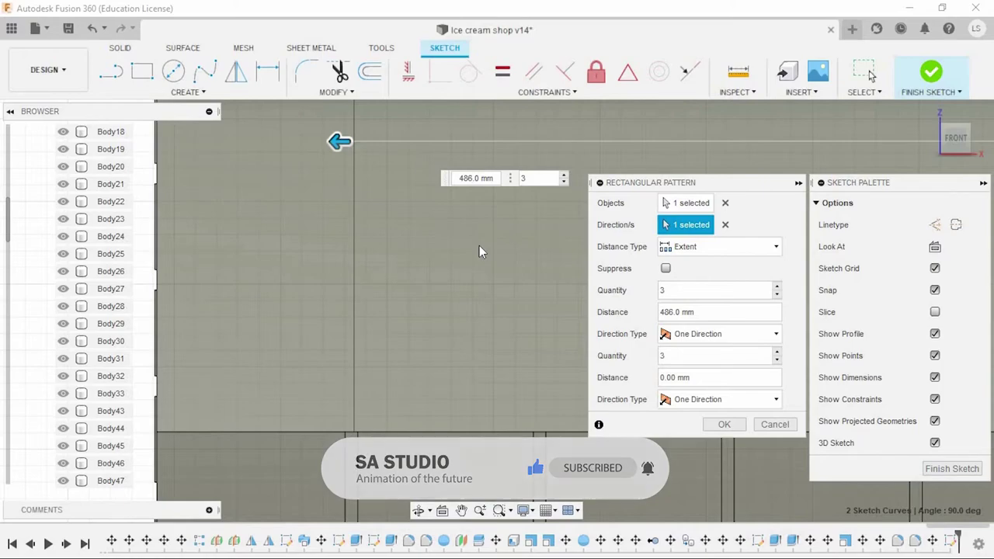
pyautogui.write('2')
pyautogui.scroll(-3, 377, 271)
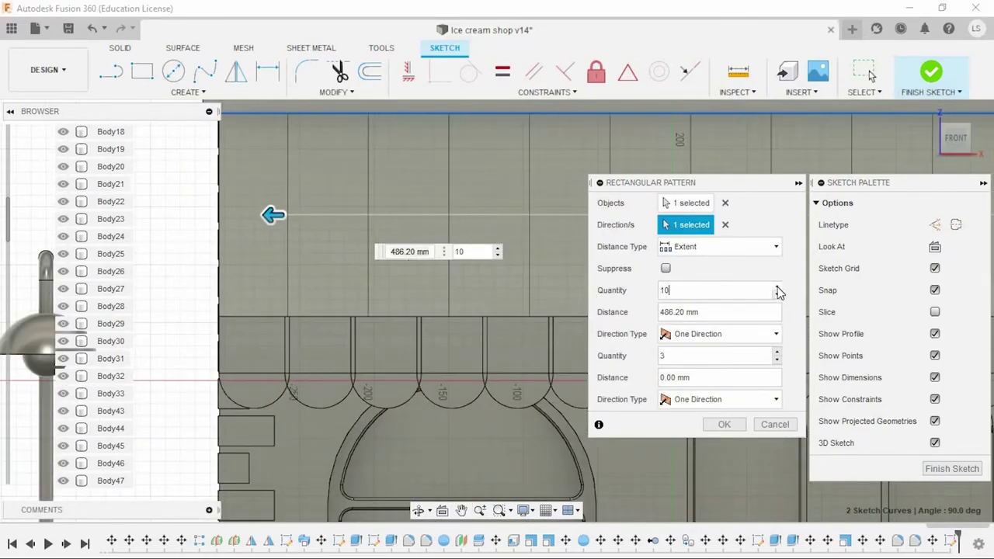
pyautogui.scroll(-3, 529, 303)
pyautogui.scroll(-2, 477, 324)
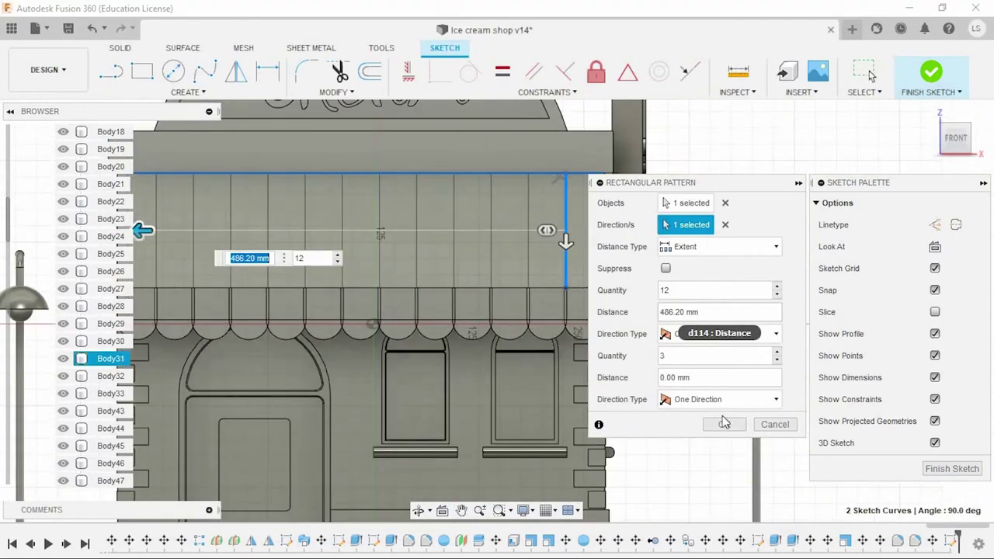
pyautogui.click(724, 424)
# Finish the sketch and choose the awning as the body to split.
pyautogui.click(931, 72)
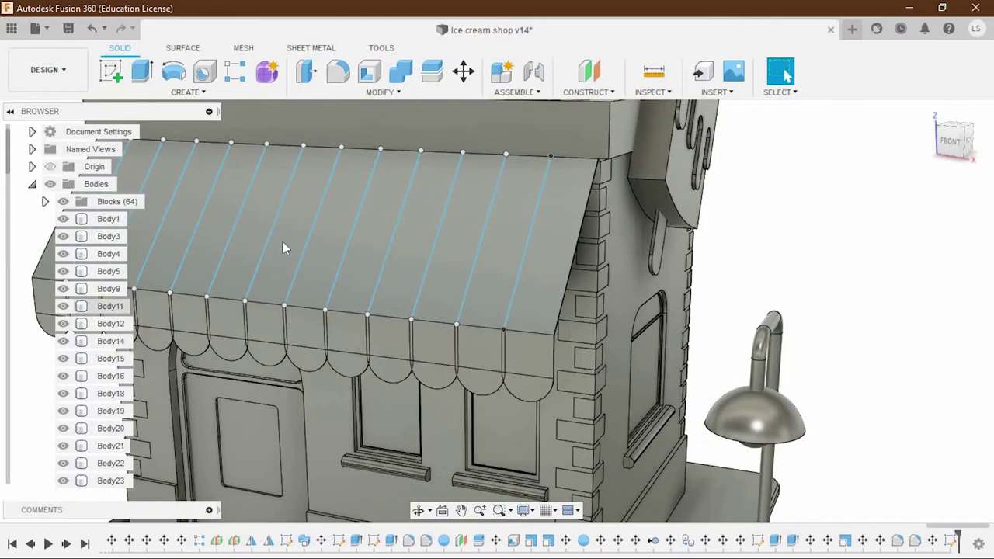
pyautogui.click(295, 265)
pyautogui.click(525, 367)
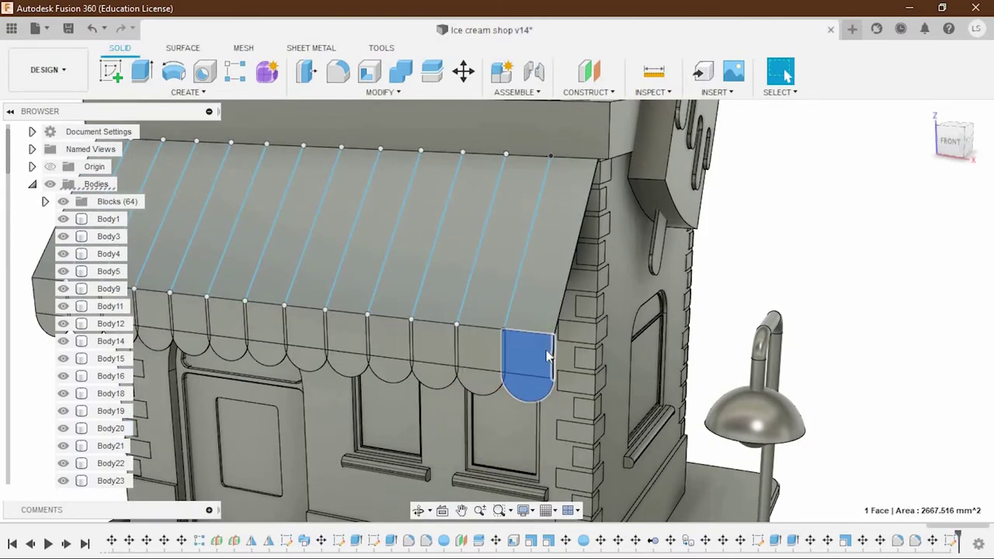
pyautogui.keyDown('shift'); pyautogui.moveTo(491, 353); pyautogui.dragTo(578, 315, button='middle'); pyautogui.keyUp('shift')
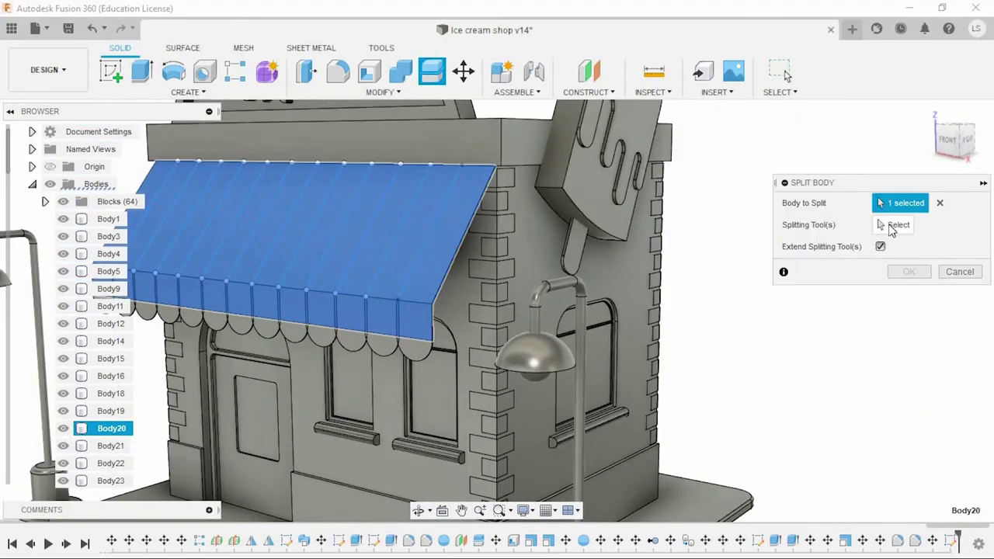
pyautogui.click(431, 238)
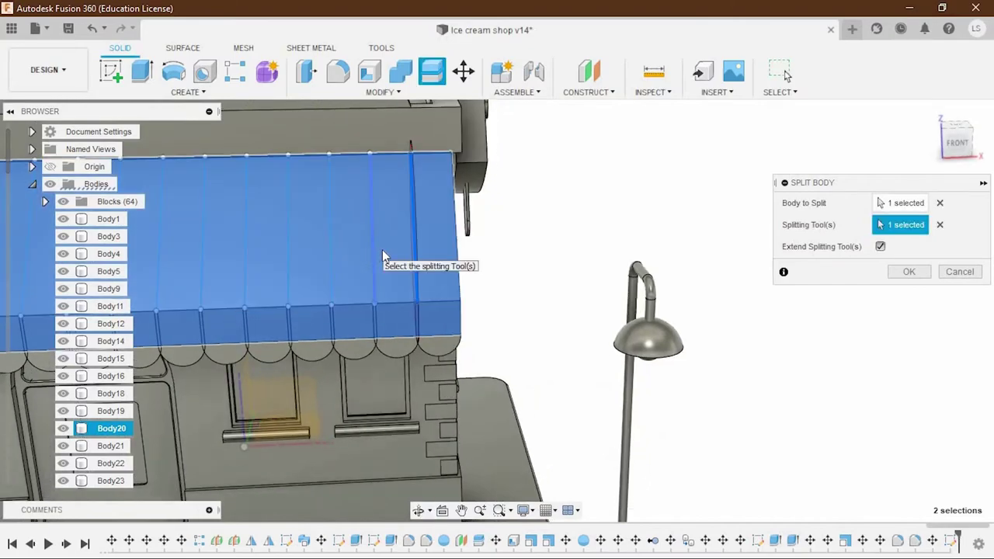
# Pick the eleven stripe lines as splitting tools and apply the split.
pyautogui.click(389, 259)
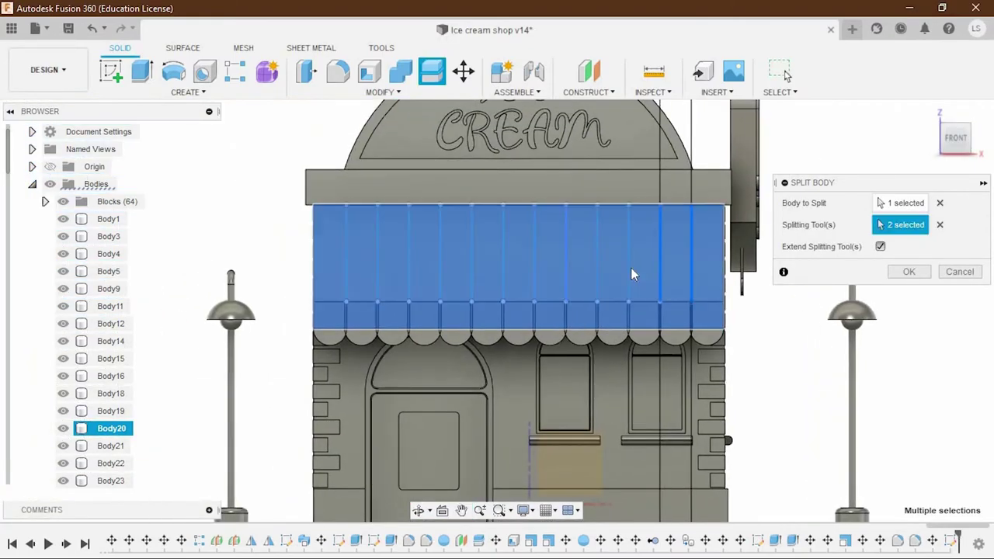
pyautogui.click(629, 276)
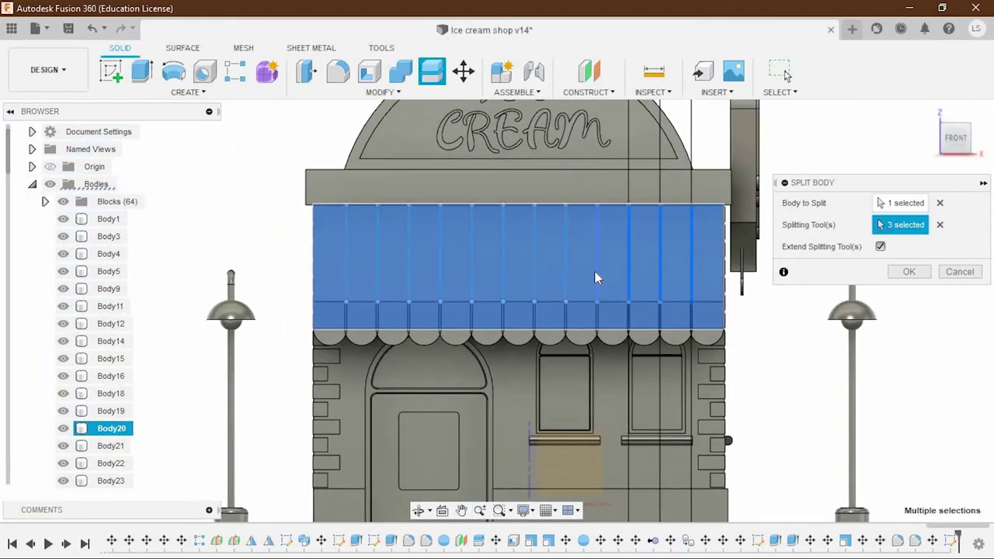
pyautogui.click(597, 276)
pyautogui.click(567, 274)
pyautogui.click(535, 268)
pyautogui.click(503, 264)
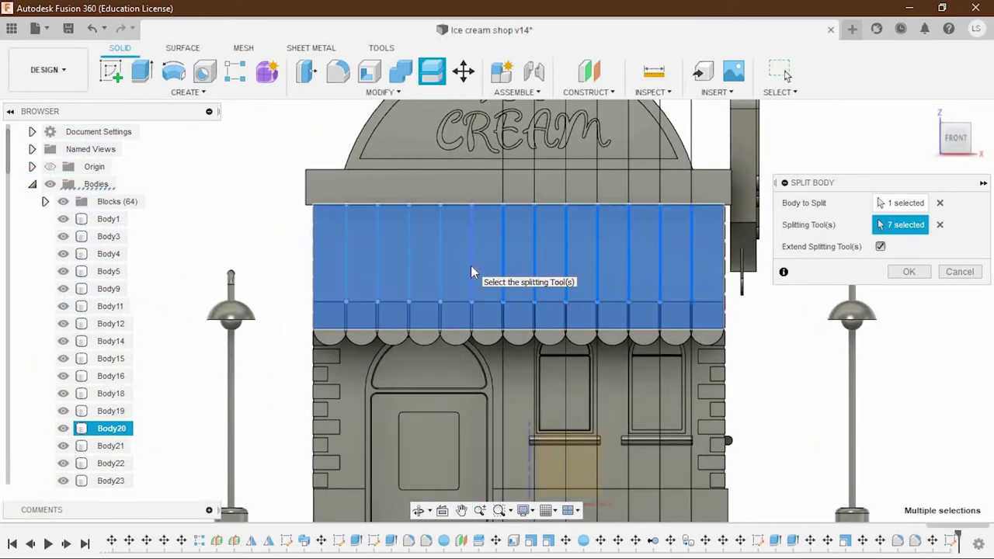
pyautogui.click(471, 266)
pyautogui.click(440, 266)
pyautogui.click(407, 264)
pyautogui.click(378, 263)
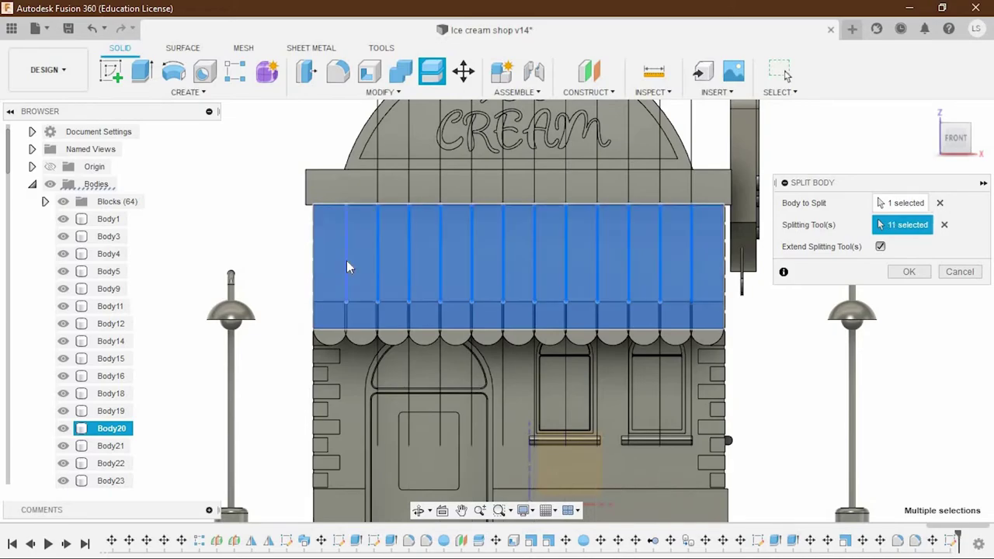
pyautogui.click(346, 261)
pyautogui.click(905, 280)
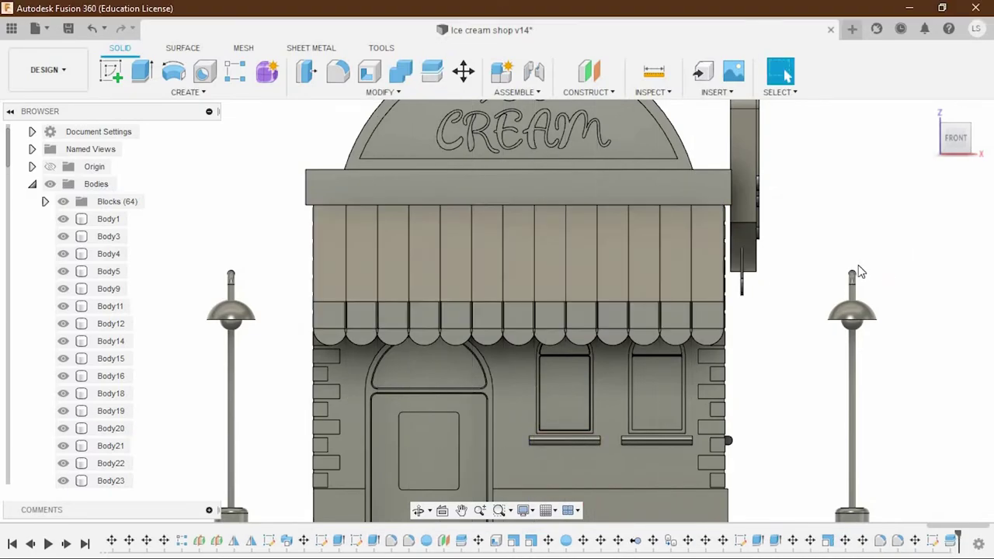
# Inspect the split awning and hide the right-end scallop piece Body33.
pyautogui.keyDown('shift'); pyautogui.moveTo(857, 271); pyautogui.dragTo(588, 378, button='middle'); pyautogui.keyUp('shift')
pyautogui.scroll(5, 575, 432)
pyautogui.keyDown('shift'); pyautogui.moveTo(575, 432); pyautogui.dragTo(562, 404, button='middle'); pyautogui.keyUp('shift')
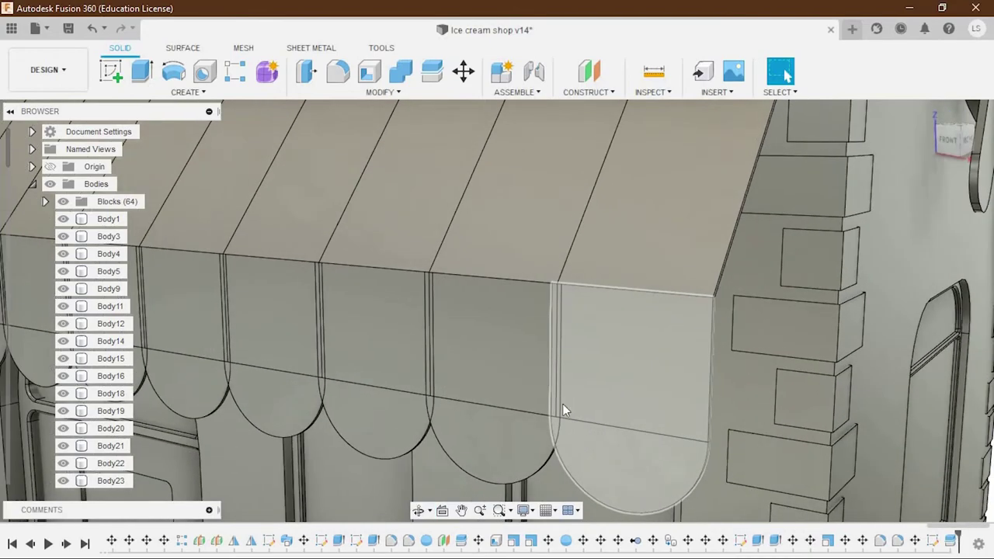
pyautogui.scroll(-4, 608, 318)
pyautogui.scroll(4, 602, 316)
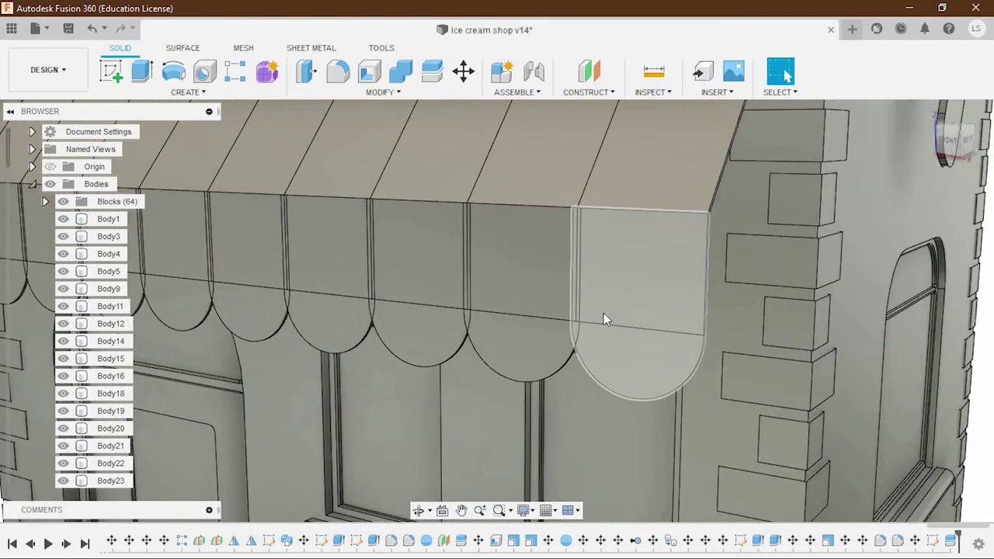
pyautogui.moveTo(604, 313)
pyautogui.keyDown('shift'); pyautogui.mouseDown(button='middle')
pyautogui.moveTo(619, 358)
pyautogui.moveTo(373, 308)
pyautogui.mouseUp(button='middle'); pyautogui.keyUp('shift')
pyautogui.scroll(-5, 618, 358)
pyautogui.scroll(-3, 435, 375)
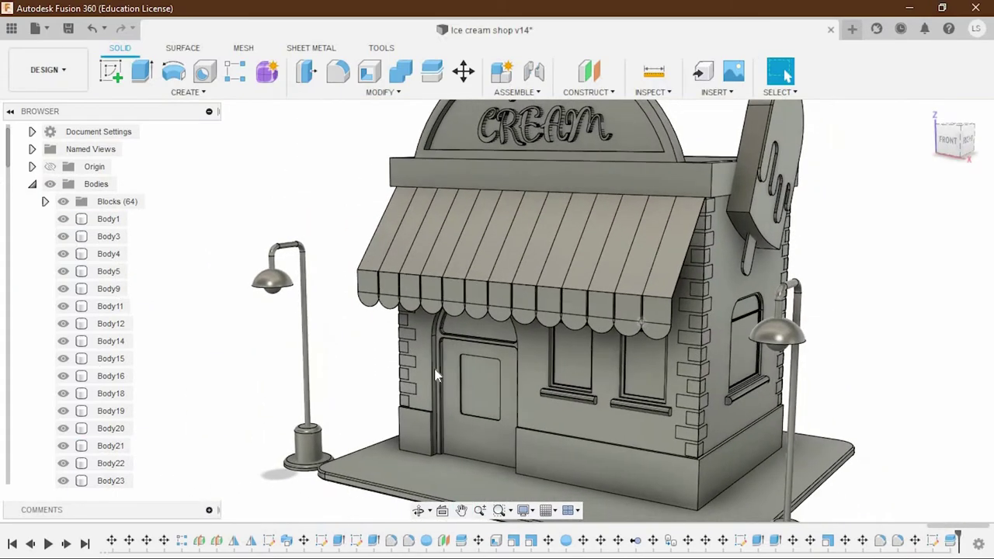
pyautogui.scroll(-3, 100, 403)
pyautogui.scroll(-3, 107, 403)
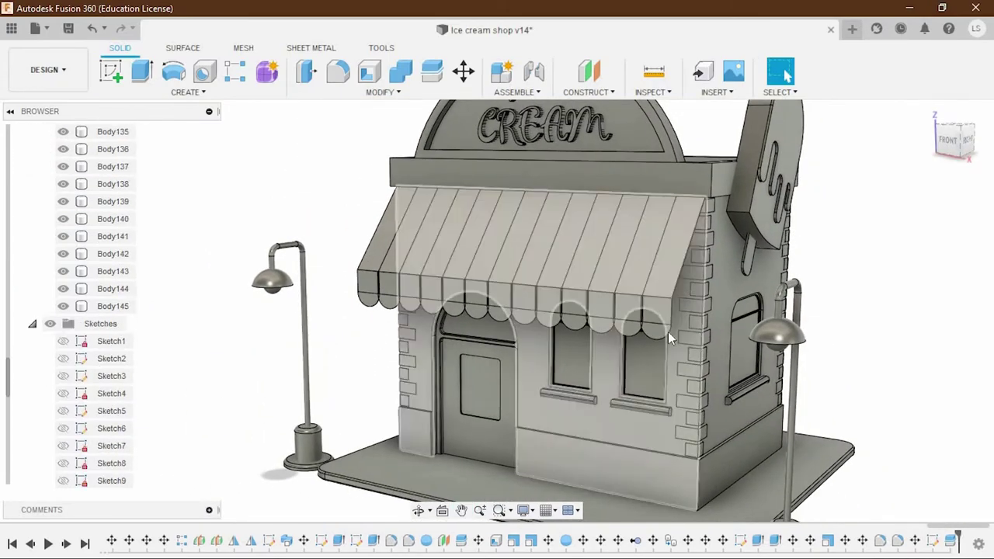
pyautogui.click(662, 325)
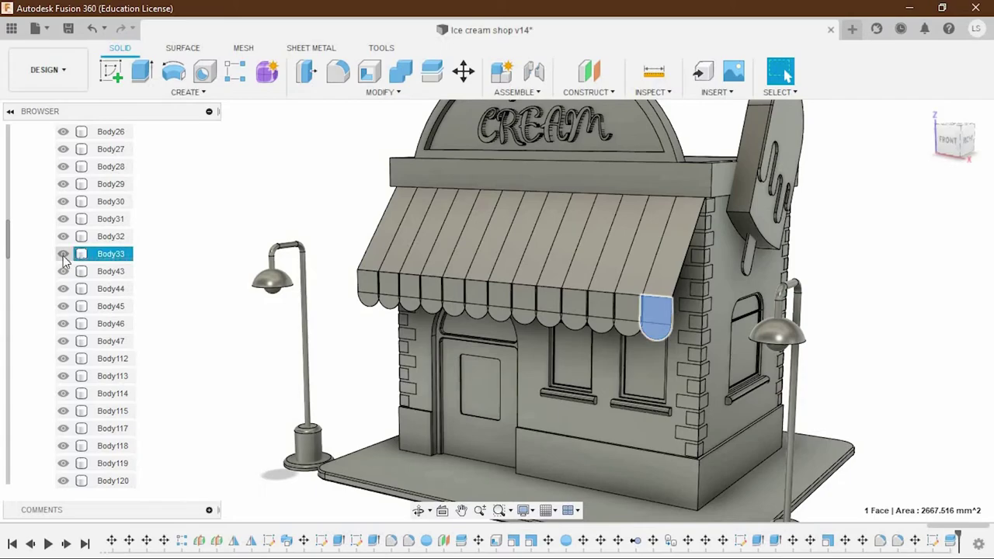
pyautogui.click(63, 258)
# Hide stripe bodies Body135–Body145, then select Body32 and the remaining stripes.
pyautogui.click(657, 307)
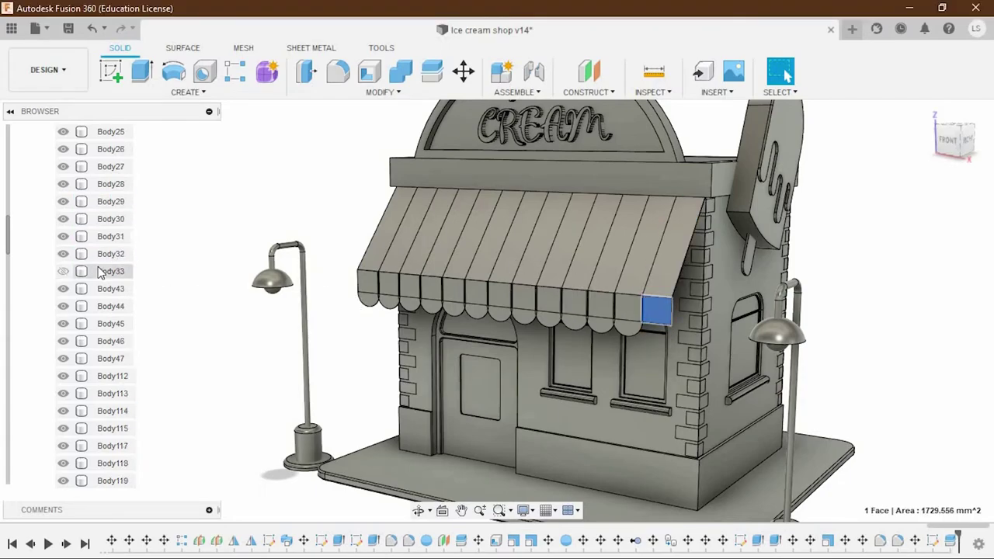
pyautogui.scroll(-5, 105, 305)
pyautogui.moveTo(109, 324); pyautogui.dragTo(110, 239)
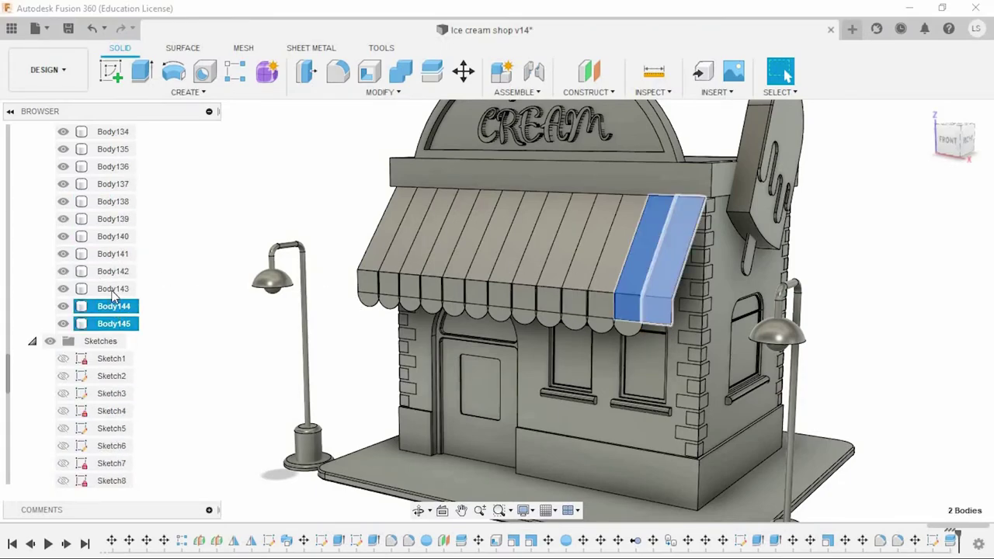
pyautogui.moveTo(111, 190); pyautogui.dragTo(112, 216)
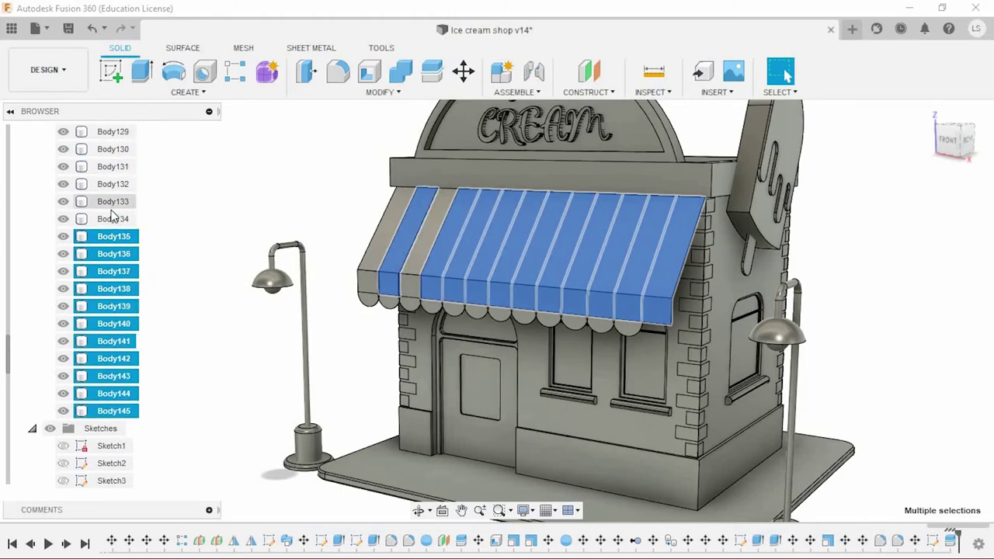
pyautogui.rightClick(101, 378)
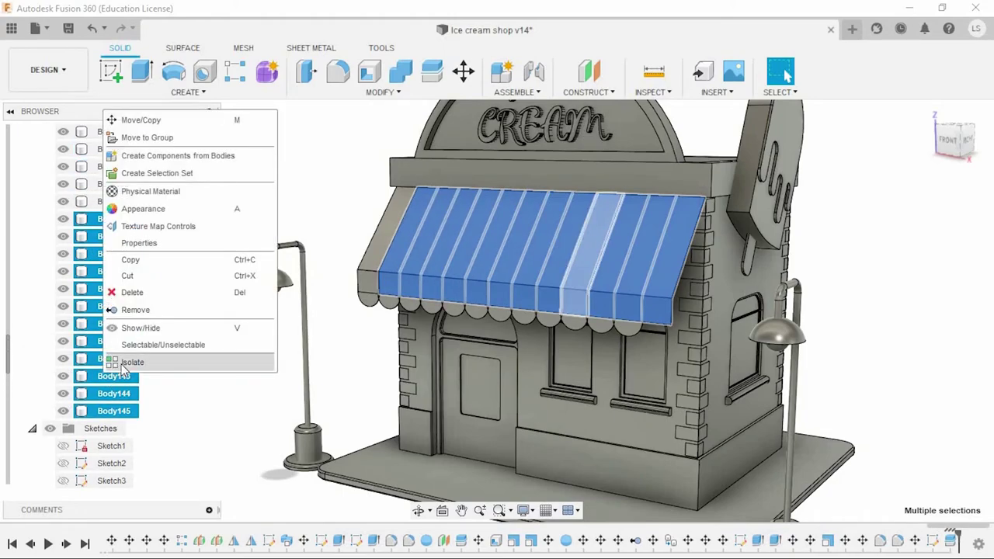
pyautogui.click(139, 324)
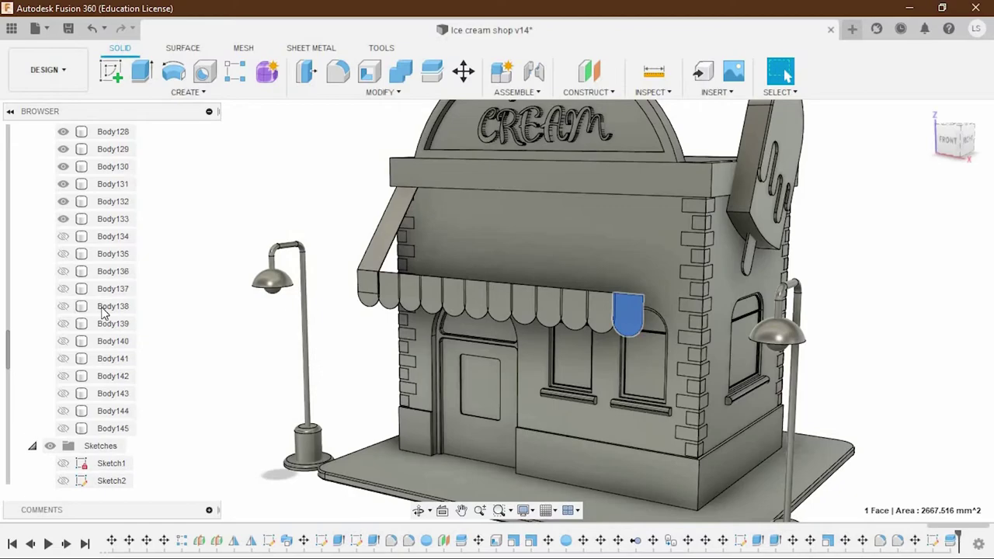
pyautogui.click(111, 184)
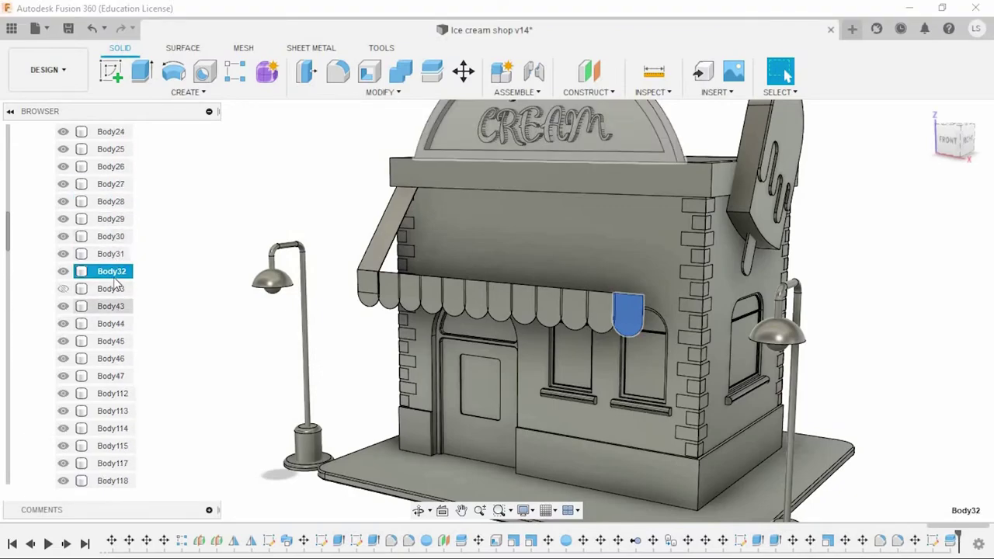
pyautogui.moveTo(113, 289); pyautogui.dragTo(113, 218)
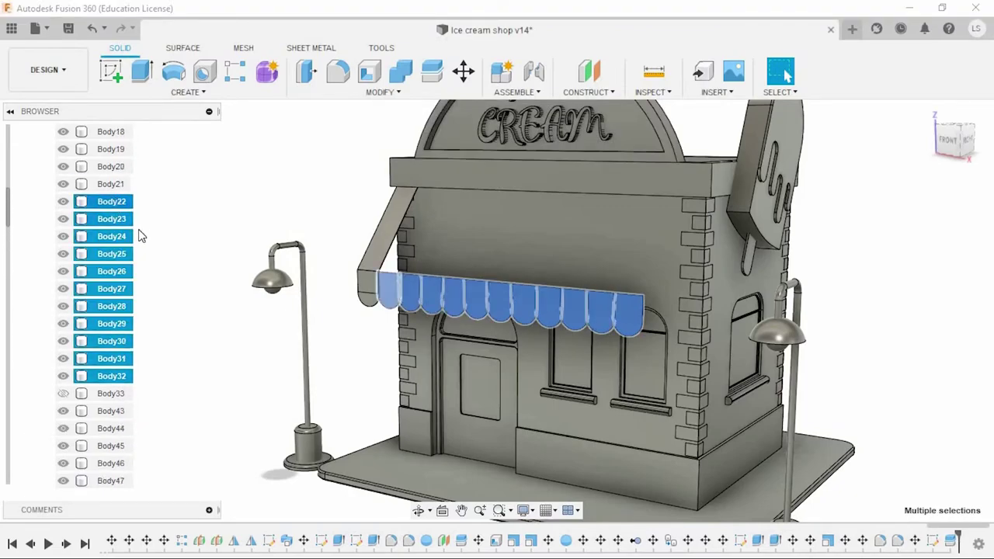
pyautogui.rightClick(118, 259)
# Hide the selected stripe bodies and nudge the left stripe's first thin face inward.
pyautogui.click(156, 472)
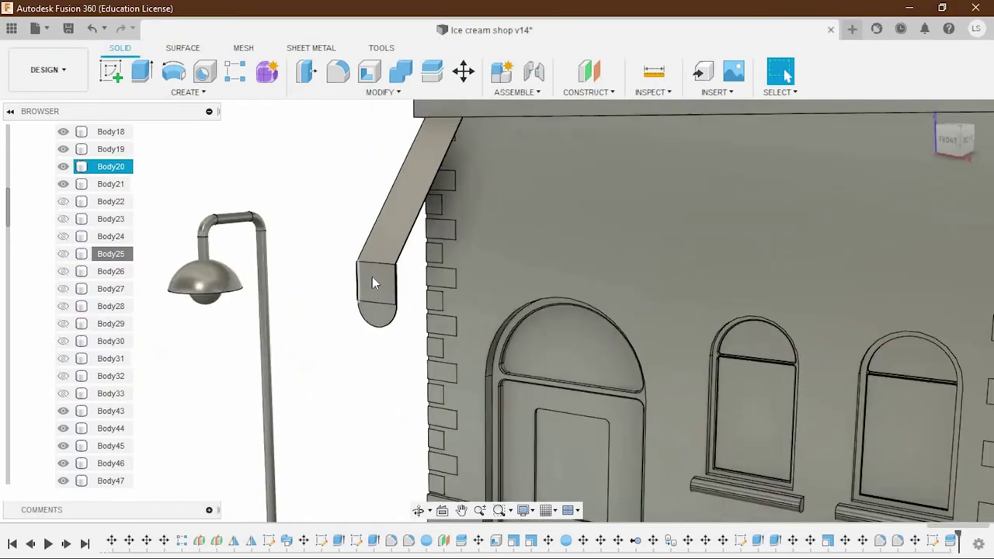
pyautogui.scroll(5, 469, 262)
pyautogui.scroll(3, 469, 262)
pyautogui.scroll(-2, 463, 404)
pyautogui.scroll(2, 465, 396)
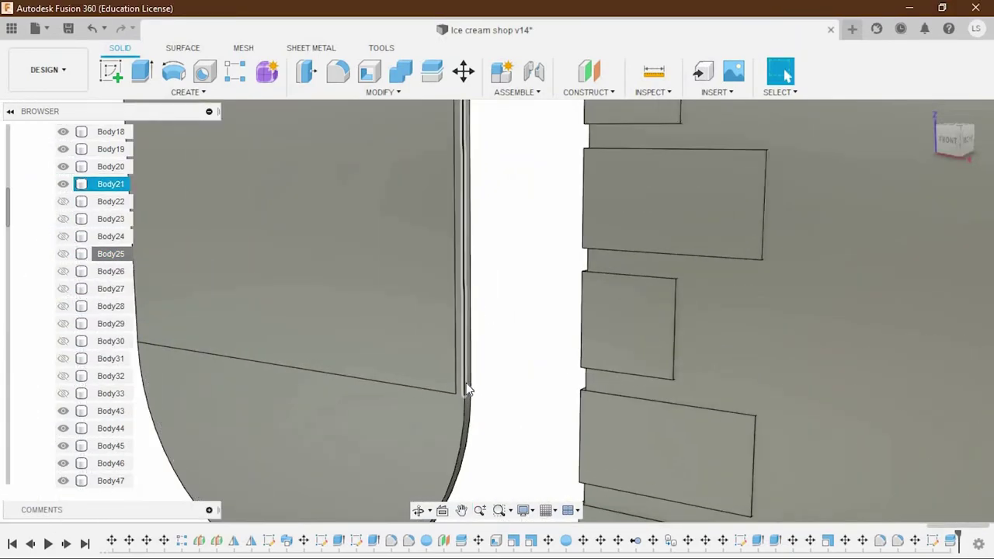
pyautogui.scroll(2, 471, 387)
pyautogui.click(469, 387)
pyautogui.press('m')
pyautogui.moveTo(475, 365); pyautogui.dragTo(471, 359)
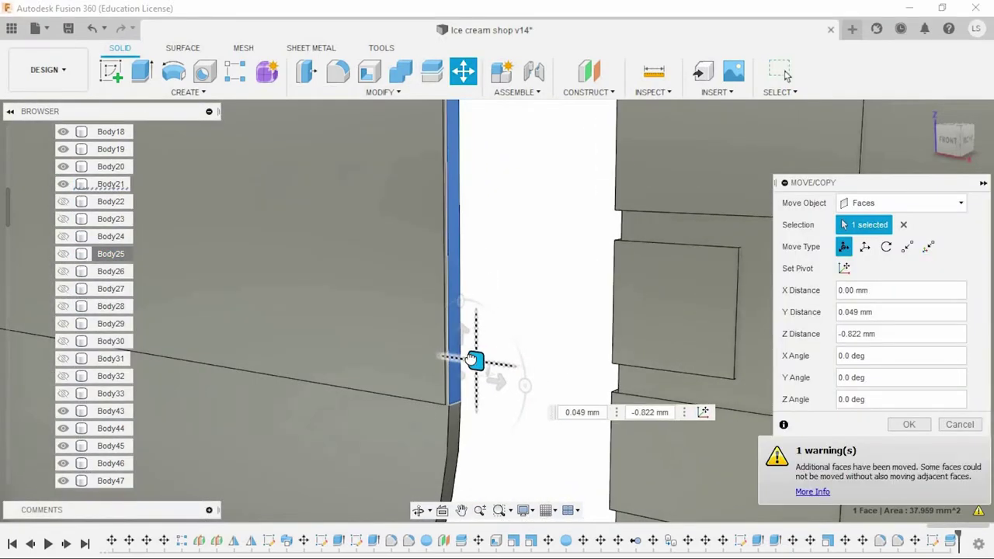
pyautogui.click(891, 431)
# Shift the stripe's opposite thin side face slightly with Move.
pyautogui.scroll(-3, 490, 352)
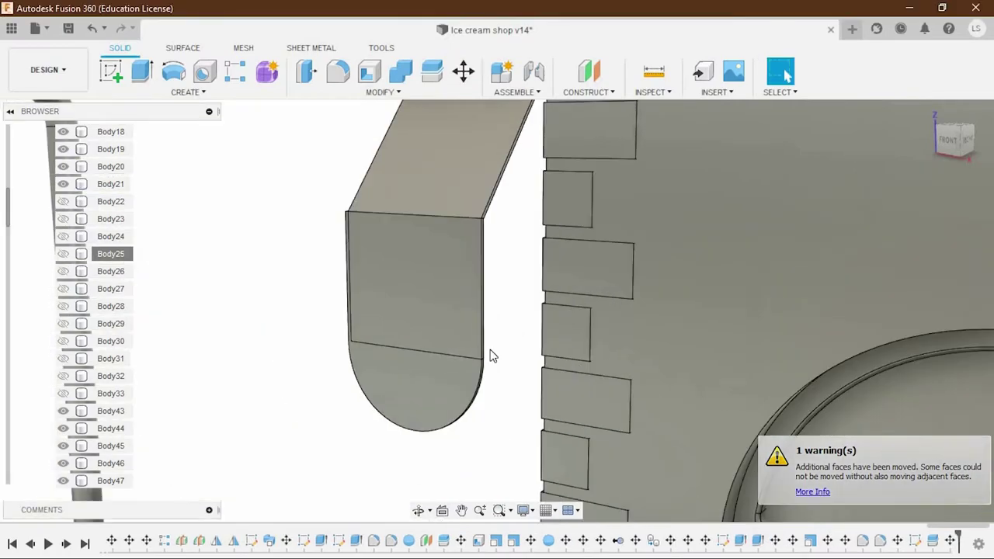
pyautogui.scroll(-2, 417, 346)
pyautogui.keyDown('shift'); pyautogui.moveTo(417, 347); pyautogui.dragTo(453, 322, button='middle'); pyautogui.keyUp('shift')
pyautogui.scroll(4, 440, 253)
pyautogui.keyDown('shift'); pyautogui.moveTo(440, 253); pyautogui.dragTo(405, 177, button='middle'); pyautogui.keyUp('shift')
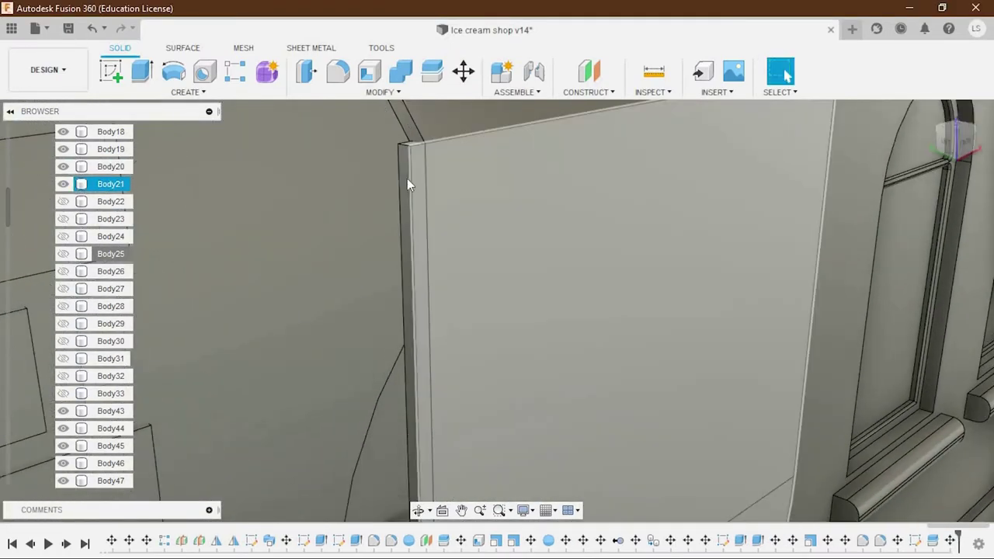
pyautogui.click(404, 177)
pyautogui.press('m')
pyautogui.moveTo(391, 160); pyautogui.dragTo(404, 162)
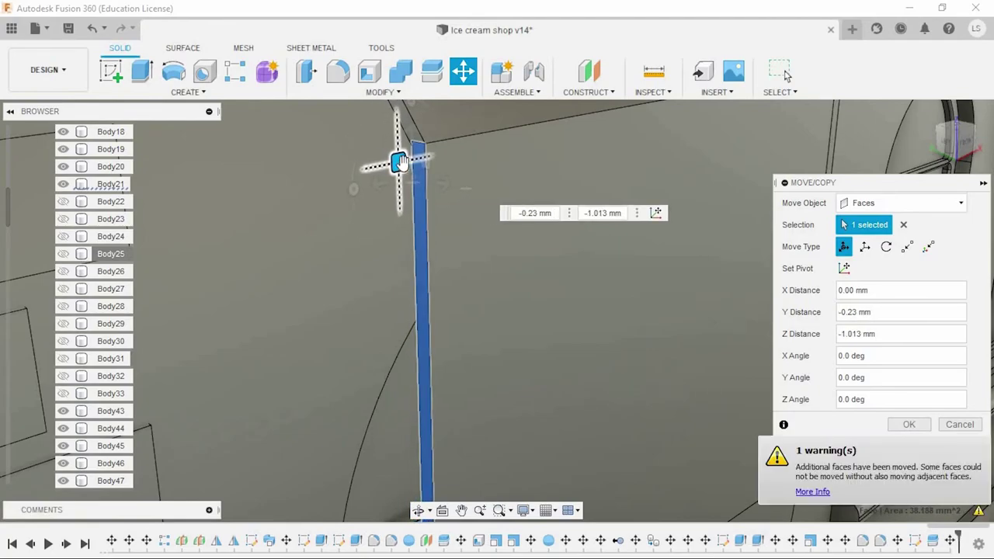
pyautogui.click(909, 424)
# Delete the hidden bodies Body134 through Body145 from the Browser.
pyautogui.scroll(-3, 776, 311)
pyautogui.moveTo(777, 311)
pyautogui.keyDown('shift'); pyautogui.mouseDown(button='middle')
pyautogui.moveTo(753, 327)
pyautogui.moveTo(699, 323)
pyautogui.mouseUp(button='middle'); pyautogui.keyUp('shift')
pyautogui.scroll(-2, 754, 326)
pyautogui.scroll(2, 751, 326)
pyautogui.scroll(-2, 699, 322)
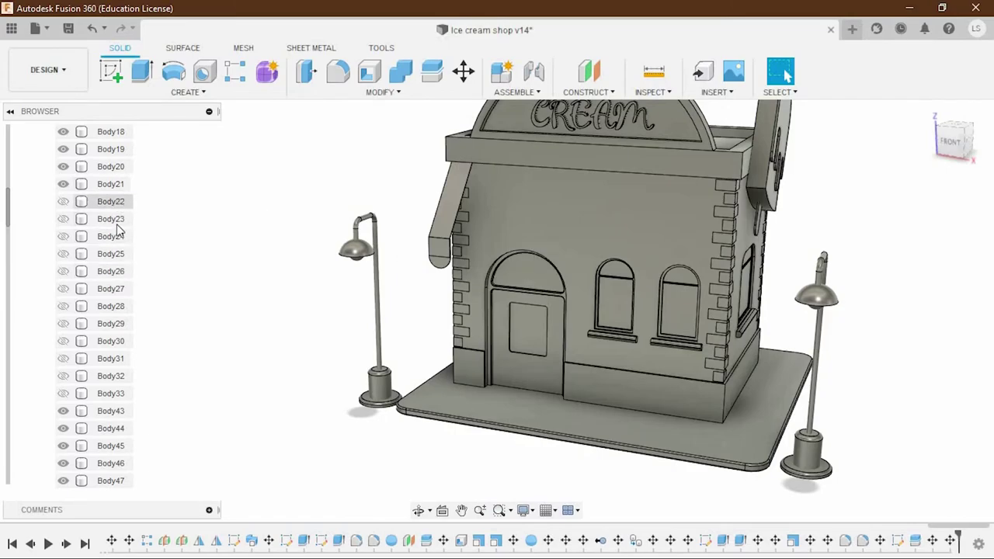
pyautogui.keyDown('shift'); pyautogui.click(113, 306); pyautogui.keyUp('shift')
pyautogui.rightClick(112, 306)
pyautogui.click(140, 238)
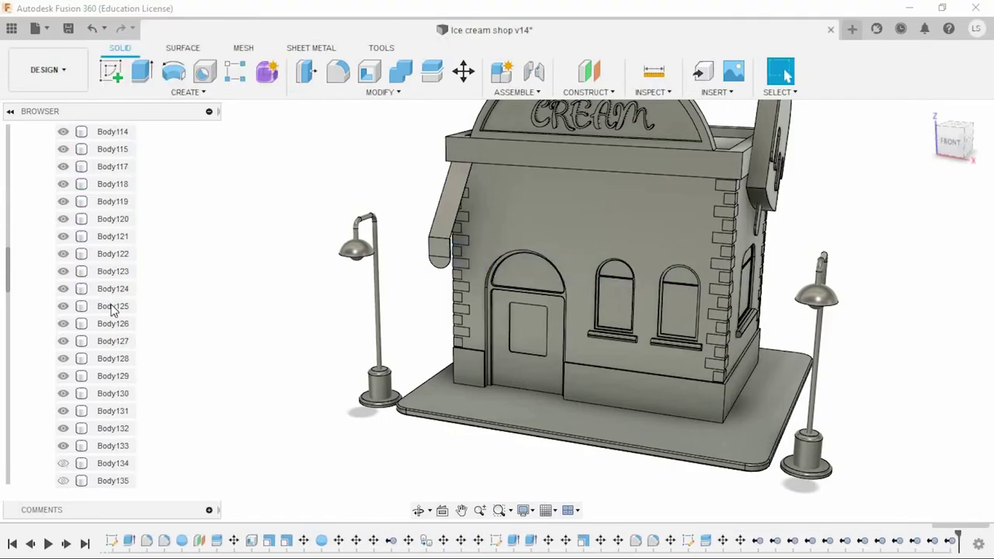
pyautogui.click(112, 254)
pyautogui.keyDown('shift'); pyautogui.click(113, 446); pyautogui.keyUp('shift')
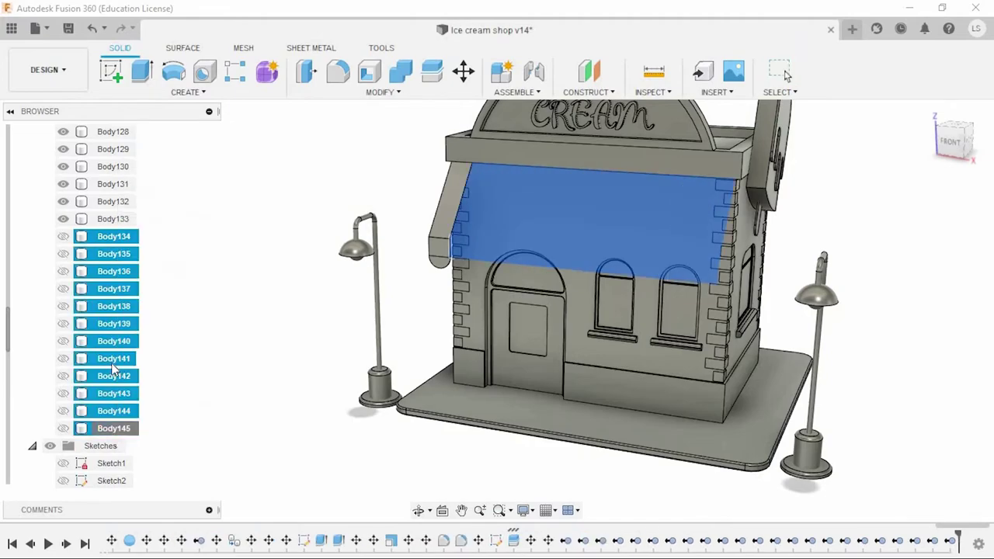
pyautogui.press('Delete')
# Start a rectangular pattern of the left awning stripe bodies Body20 and Body21.
pyautogui.click(447, 224)
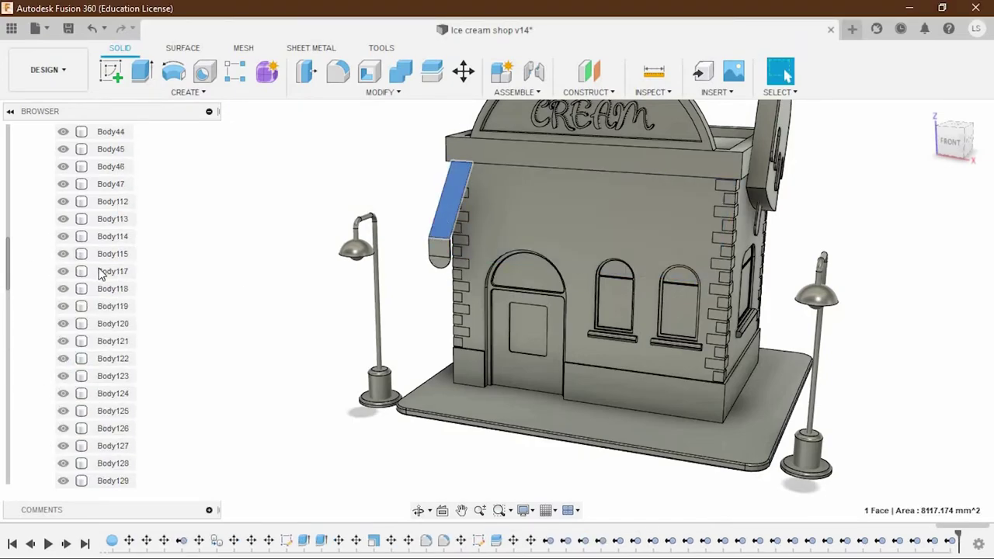
pyautogui.scroll(3, 101, 274)
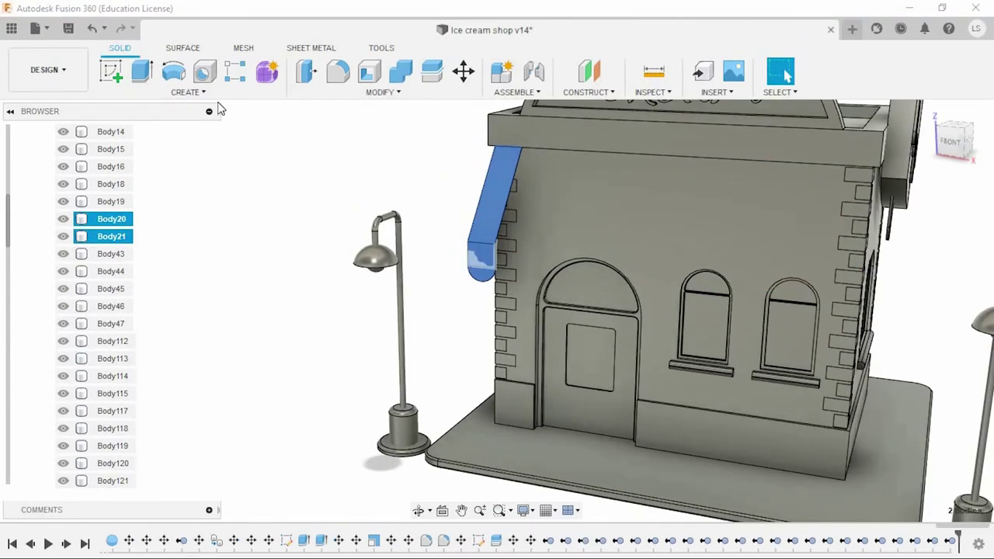
pyautogui.click(188, 92)
pyautogui.click(268, 412)
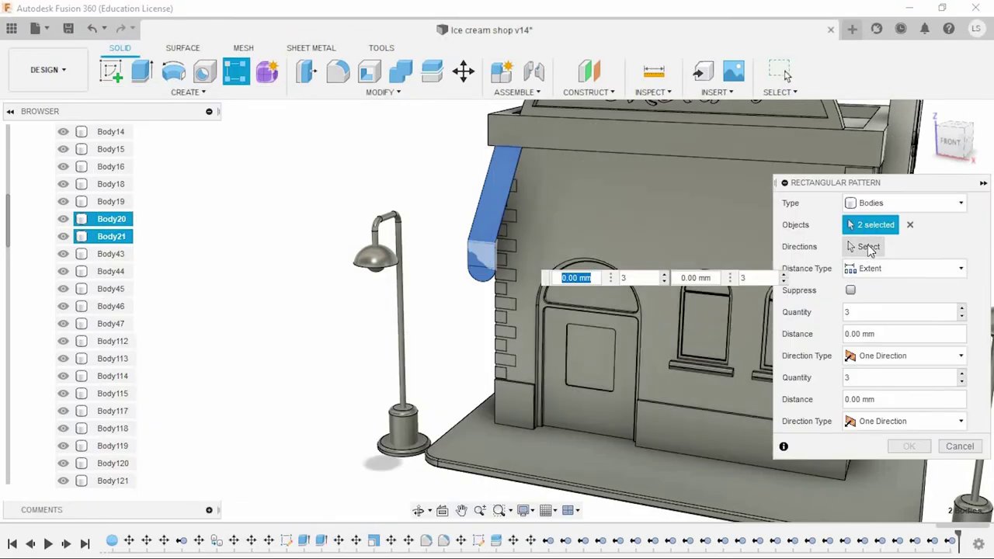
# Set the awning's top edge as the pattern direction and spread the stripe copies along the shop front.
pyautogui.click(869, 246)
pyautogui.click(649, 203)
pyautogui.moveTo(349, 289); pyautogui.dragTo(694, 288)
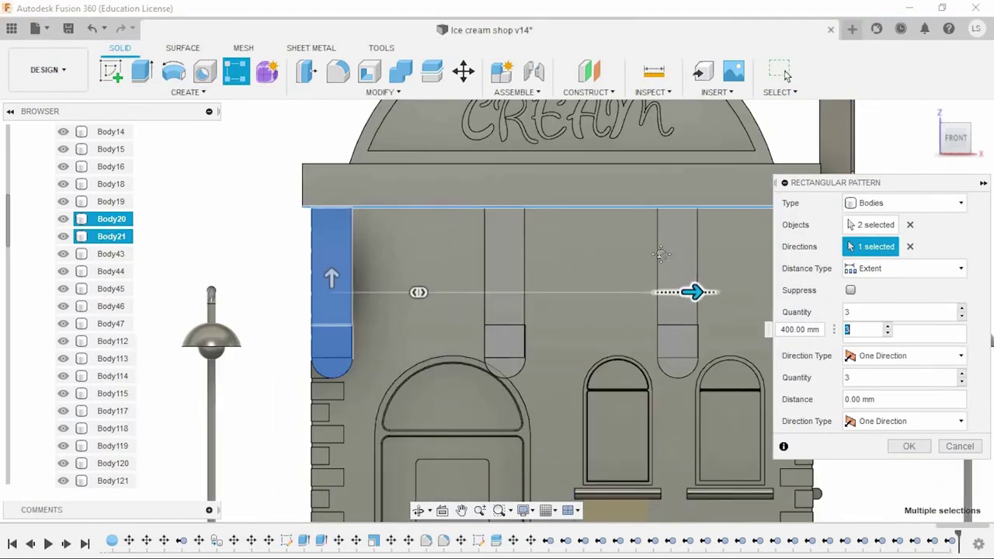
pyautogui.scroll(3, 694, 288)
pyautogui.moveTo(300, 321); pyautogui.dragTo(399, 328)
pyautogui.scroll(2, 388, 331)
pyautogui.scroll(-3, 399, 328)
# Finish the stripe pattern with 13 copies spanning 555 mm.
pyautogui.click(962, 309)
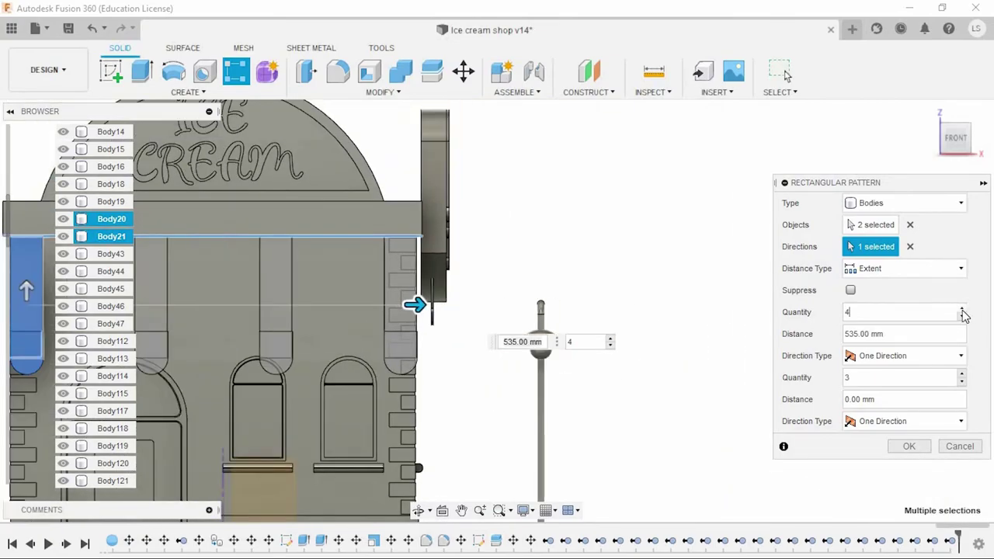
pyautogui.click(962, 309)
pyautogui.click(962, 309)
pyautogui.click(963, 309)
pyautogui.click(962, 309)
pyautogui.click(962, 309)
pyautogui.click(962, 309)
pyautogui.click(963, 309)
pyautogui.click(962, 309)
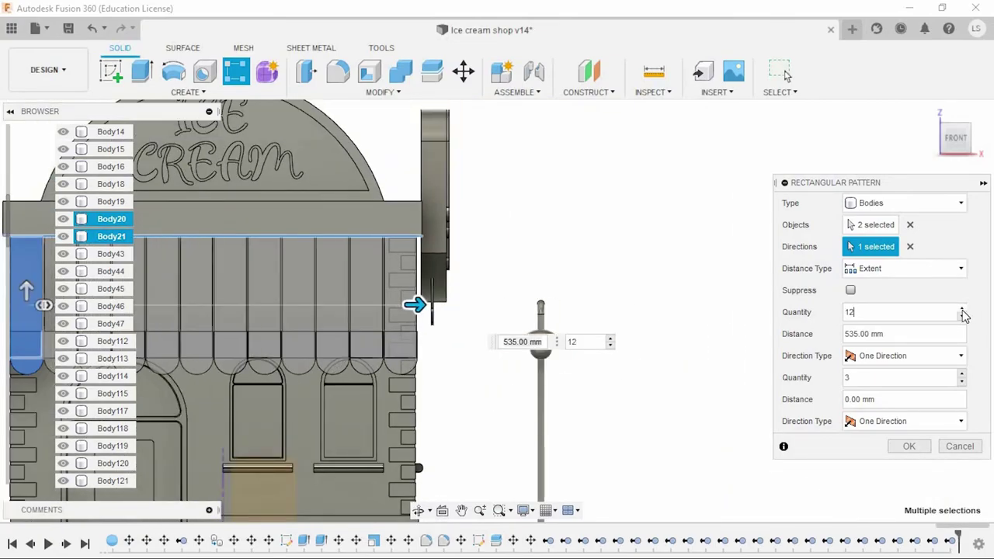
pyautogui.click(962, 309)
pyautogui.scroll(2, 481, 295)
pyautogui.scroll(2, 427, 282)
pyautogui.scroll(2, 482, 233)
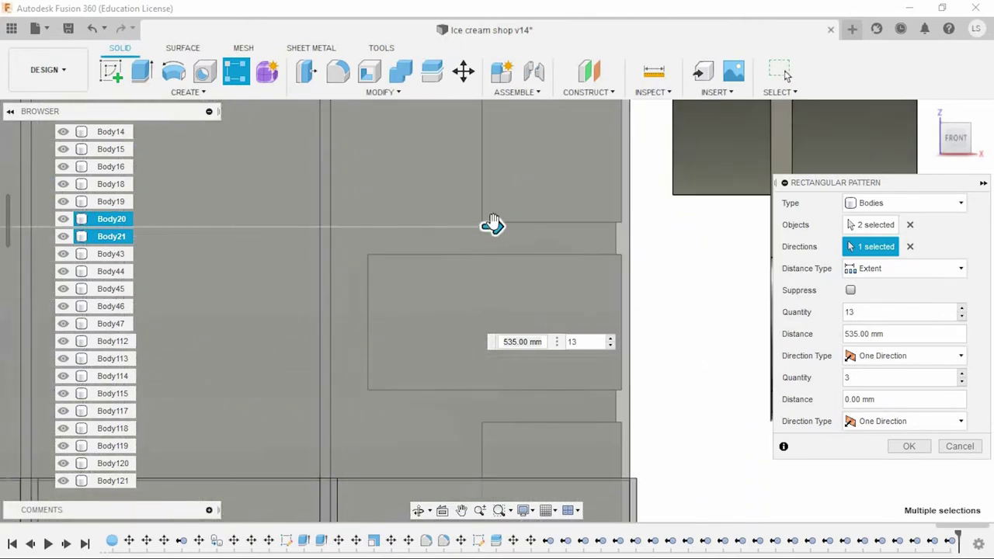
pyautogui.moveTo(492, 224)
pyautogui.mouseDown()
pyautogui.moveTo(539, 225)
pyautogui.moveTo(318, 233)
pyautogui.mouseUp()
pyautogui.click(963, 316)
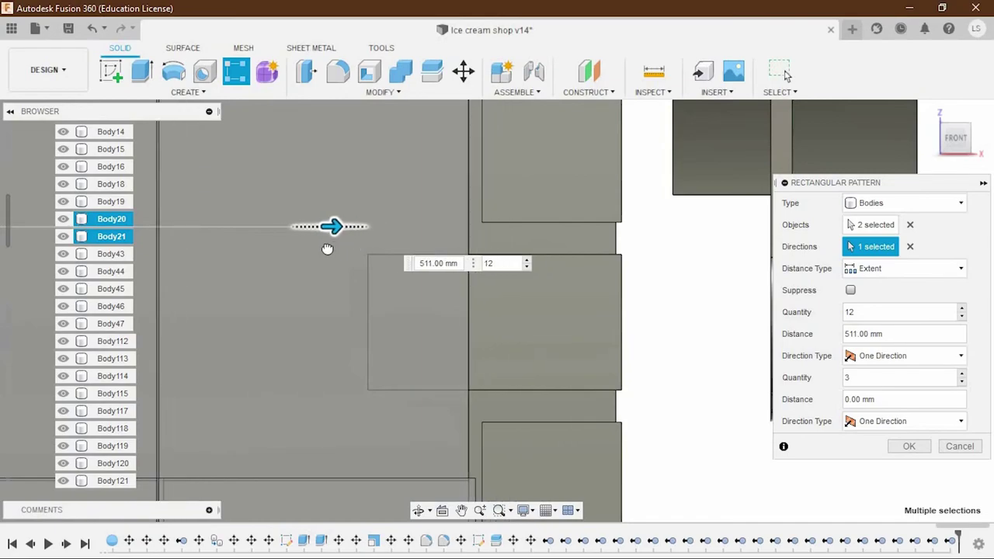
pyautogui.click(961, 309)
pyautogui.moveTo(337, 230)
pyautogui.mouseDown()
pyautogui.moveTo(637, 231)
pyautogui.moveTo(608, 230)
pyautogui.mouseUp()
pyautogui.scroll(-5, 579, 291)
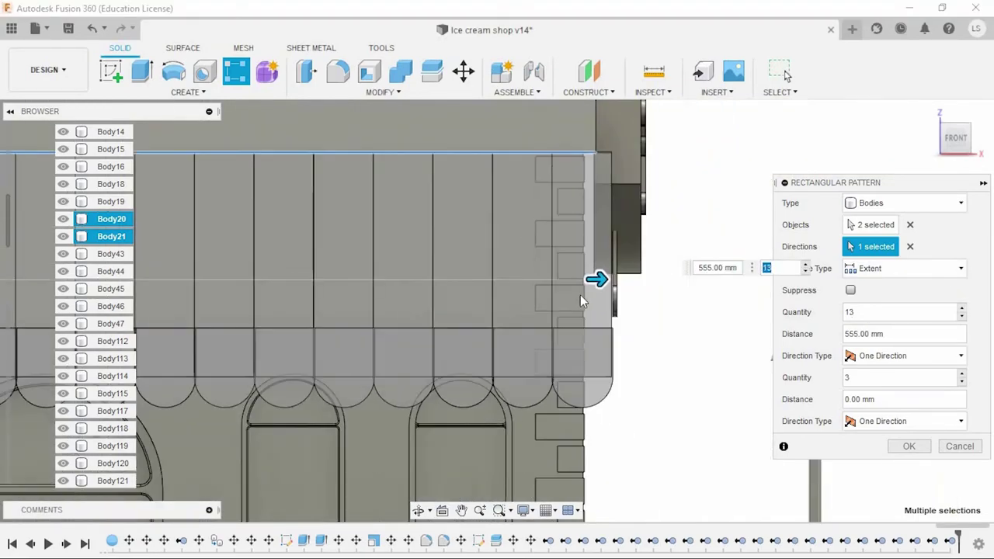
pyautogui.click(893, 448)
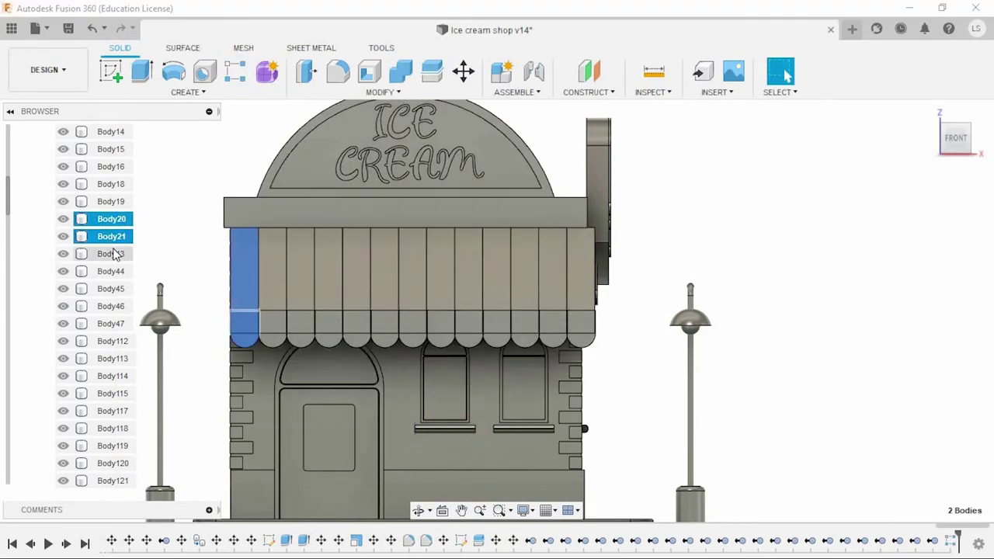
# Select all the patterned awning stripe bodies plus the original piece Body20.
pyautogui.scroll(-3, 113, 256)
pyautogui.scroll(-3, 113, 333)
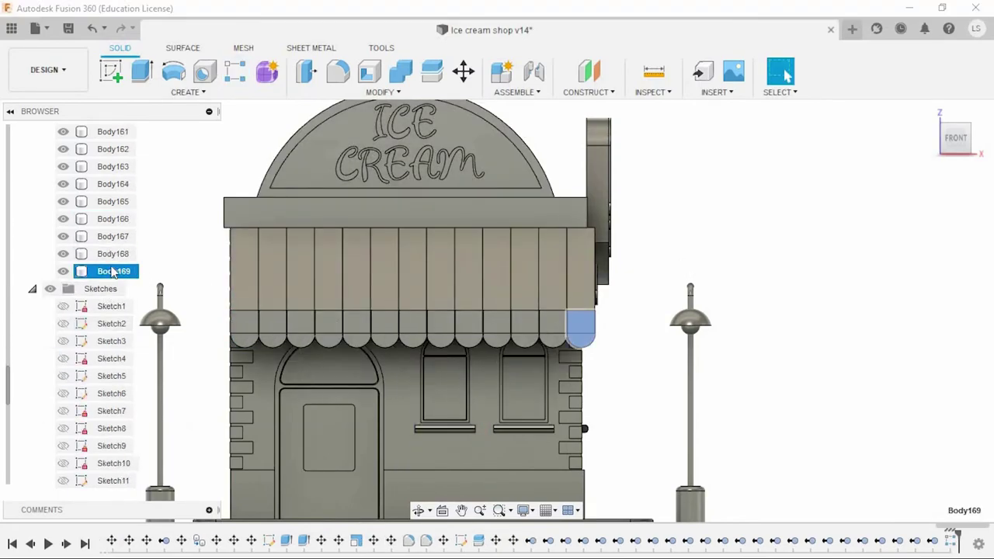
pyautogui.scroll(2, 113, 270)
pyautogui.scroll(2, 108, 218)
pyautogui.keyDown('shift'); pyautogui.click(112, 201); pyautogui.keyUp('shift')
pyautogui.keyDown('shift'); pyautogui.click(113, 183); pyautogui.keyUp('shift')
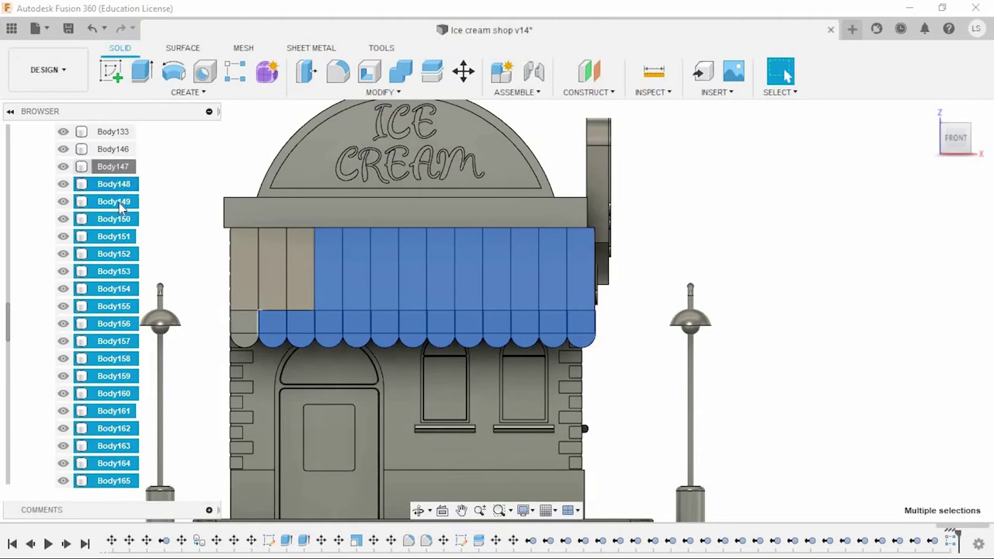
pyautogui.keyDown('shift'); pyautogui.click(113, 167); pyautogui.keyUp('shift')
pyautogui.scroll(2, 112, 225)
pyautogui.scroll(5, 112, 310)
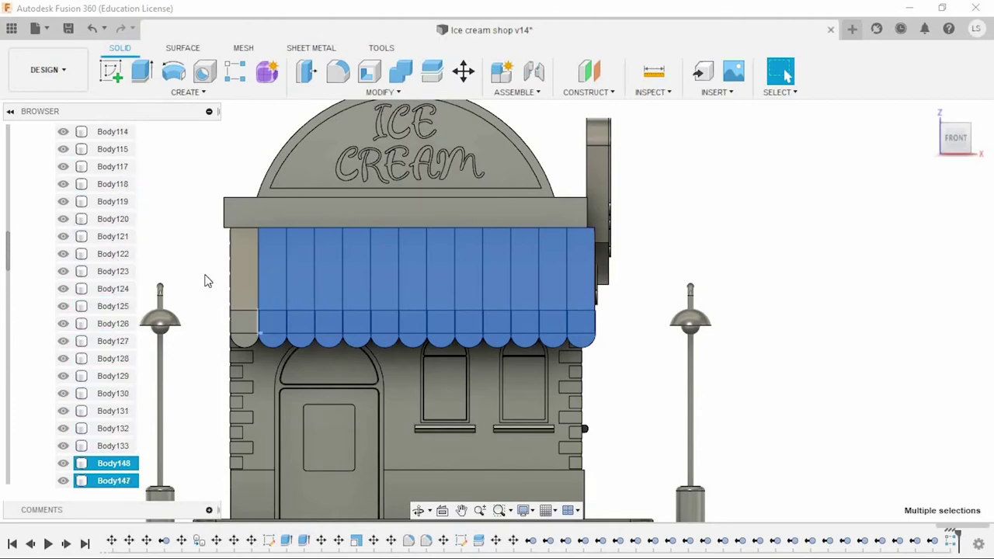
pyautogui.scroll(-3, 233, 280)
pyautogui.keyDown('shift'); pyautogui.click(119, 221); pyautogui.keyUp('shift')
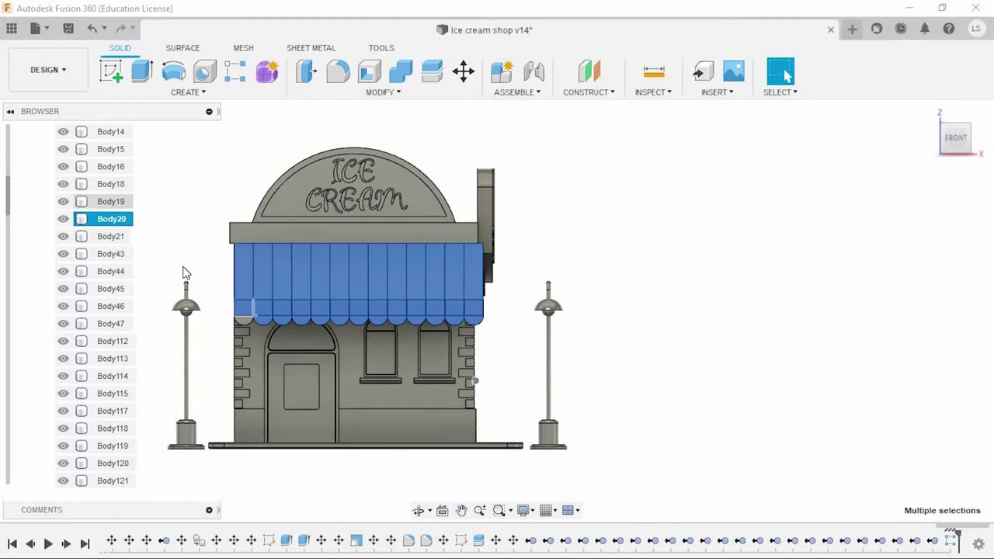
pyautogui.scroll(3, 215, 303)
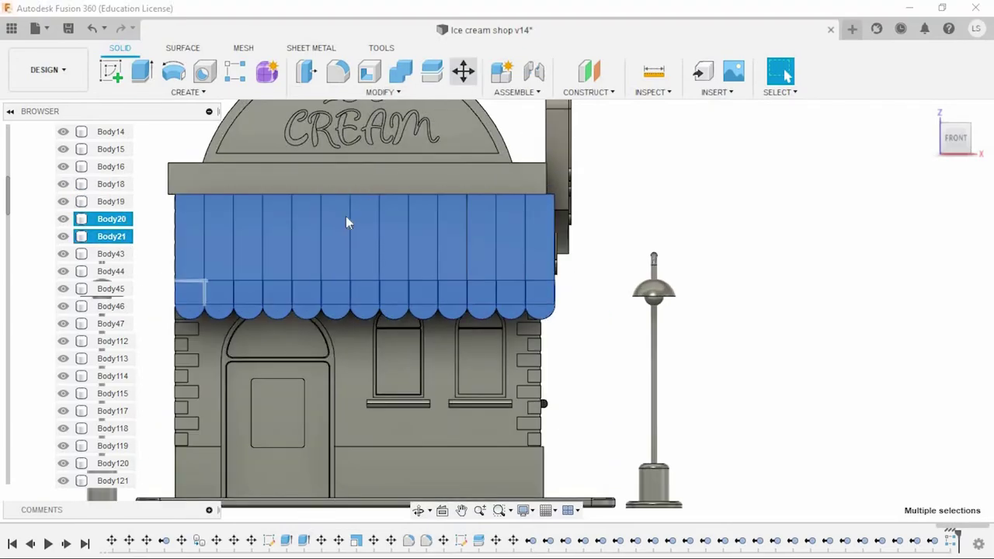
# Move the selected awning bodies -11 mm along X.
pyautogui.press('m')
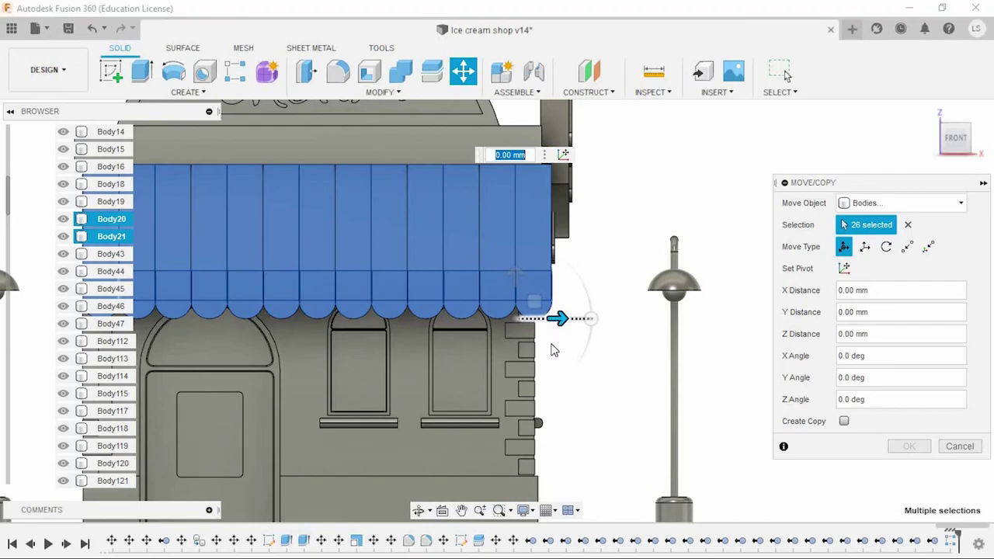
pyautogui.scroll(2, 542, 390)
pyautogui.write('-0')
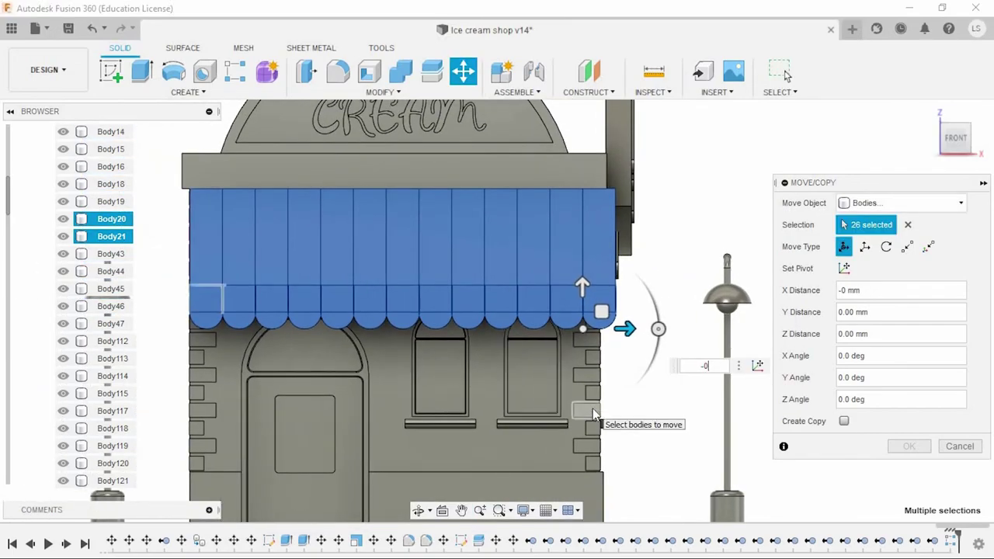
pyautogui.press('BackSpace')
pyautogui.write('11')
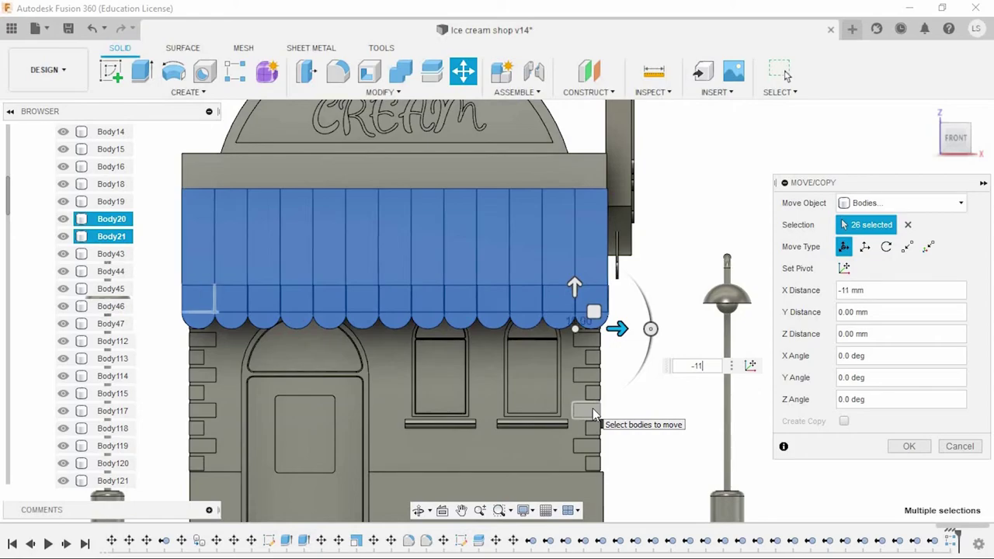
pyautogui.press('Return')
pyautogui.moveTo(599, 422)
pyautogui.keyDown('shift'); pyautogui.mouseDown(button='middle')
pyautogui.moveTo(611, 437)
pyautogui.moveTo(699, 368)
pyautogui.moveTo(699, 355)
pyautogui.moveTo(731, 371)
pyautogui.mouseUp(button='middle'); pyautogui.keyUp('shift')
pyautogui.press('Escape')
pyautogui.scroll(2, 440, 397)
# Join Body157 with scallop Body169 and Body156 with scallop Body168.
pyautogui.scroll(2, 470, 331)
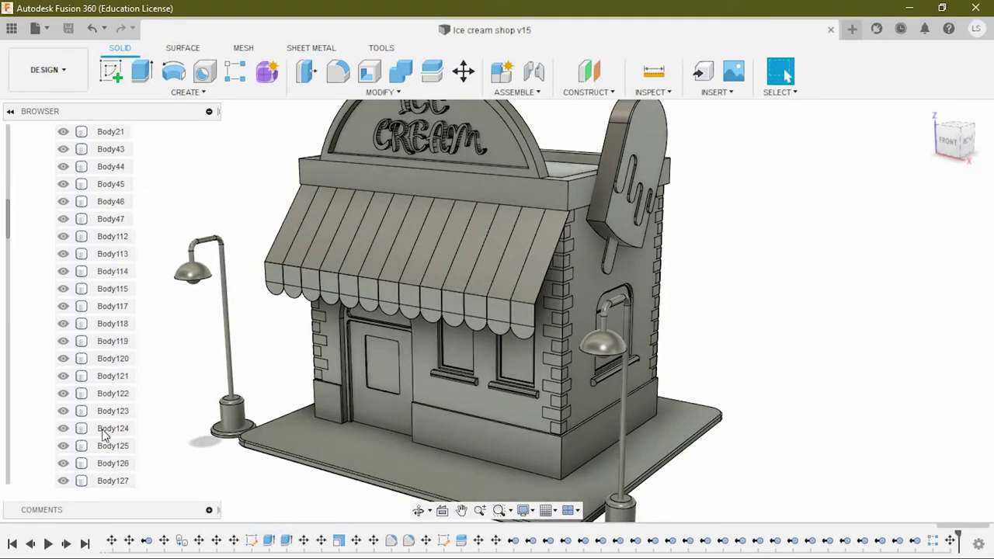
pyautogui.scroll(-4, 105, 431)
pyautogui.click(113, 360)
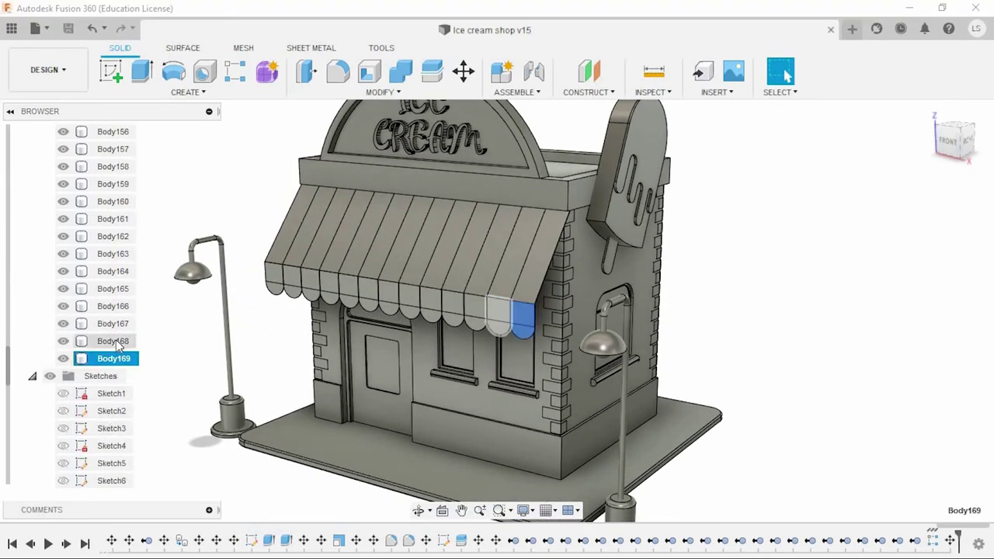
pyautogui.scroll(2, 139, 353)
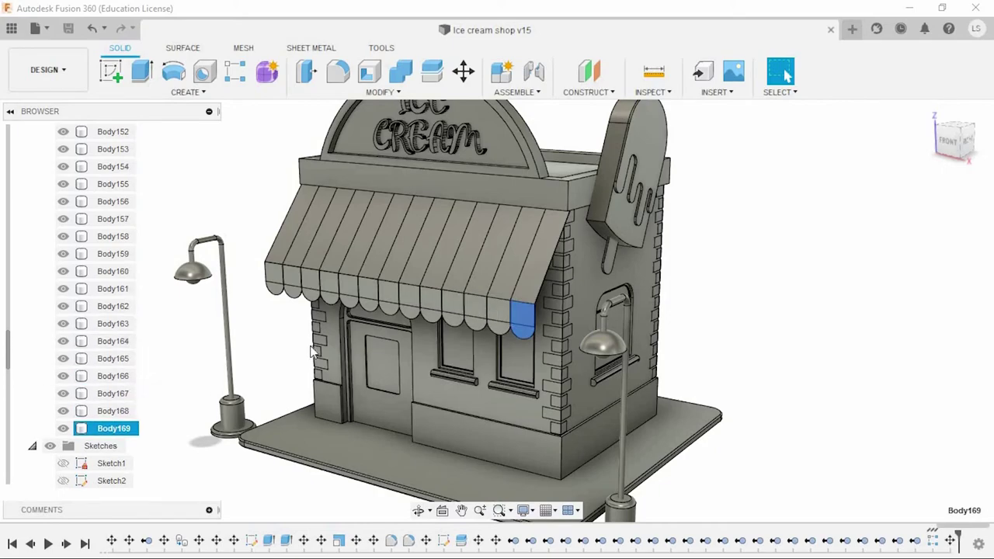
pyautogui.keyDown('ctrl'); pyautogui.click(113, 218); pyautogui.keyUp('ctrl')
pyautogui.click(401, 72)
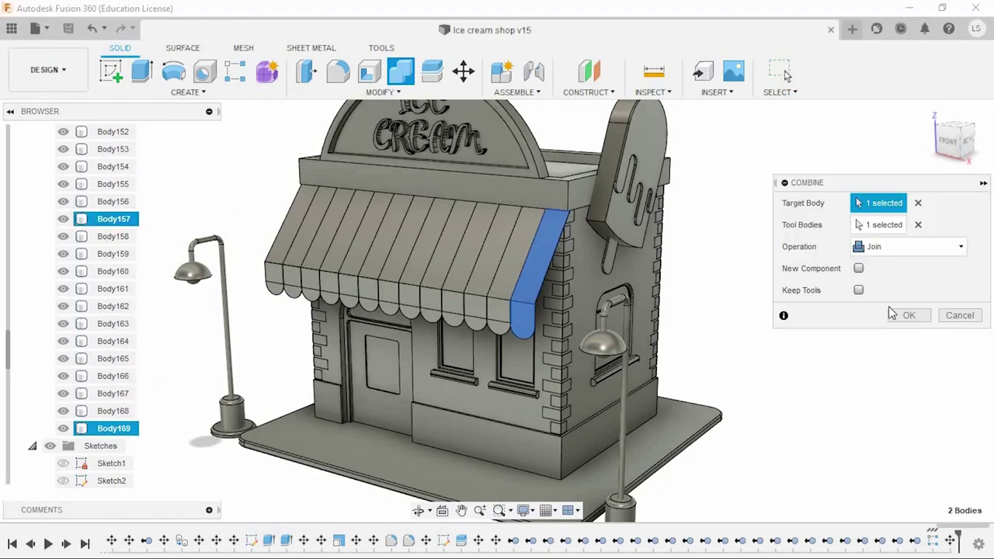
pyautogui.click(894, 313)
pyautogui.click(114, 393)
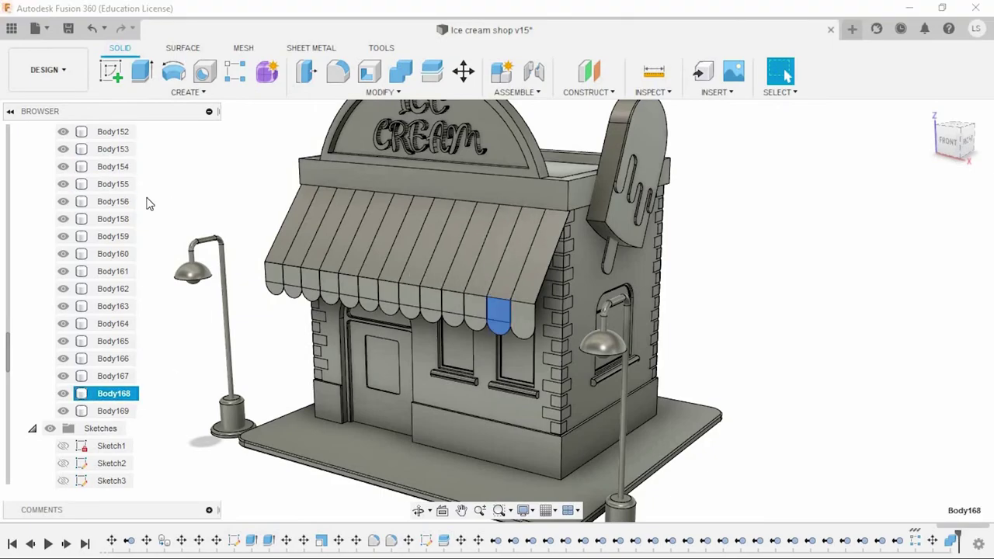
pyautogui.keyDown('ctrl'); pyautogui.click(113, 184); pyautogui.keyUp('ctrl')
pyautogui.keyDown('ctrl'); pyautogui.click(121, 201); pyautogui.keyUp('ctrl')
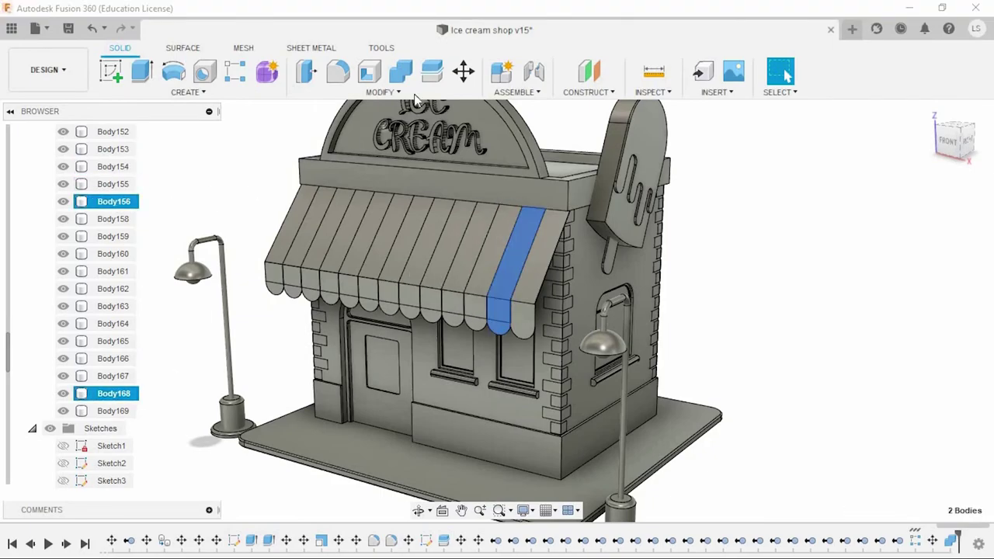
pyautogui.click(400, 72)
pyautogui.click(902, 315)
# Join stripes Body155, Body153 and Body154 to their scallops, including Body167 and Body166.
pyautogui.click(112, 306)
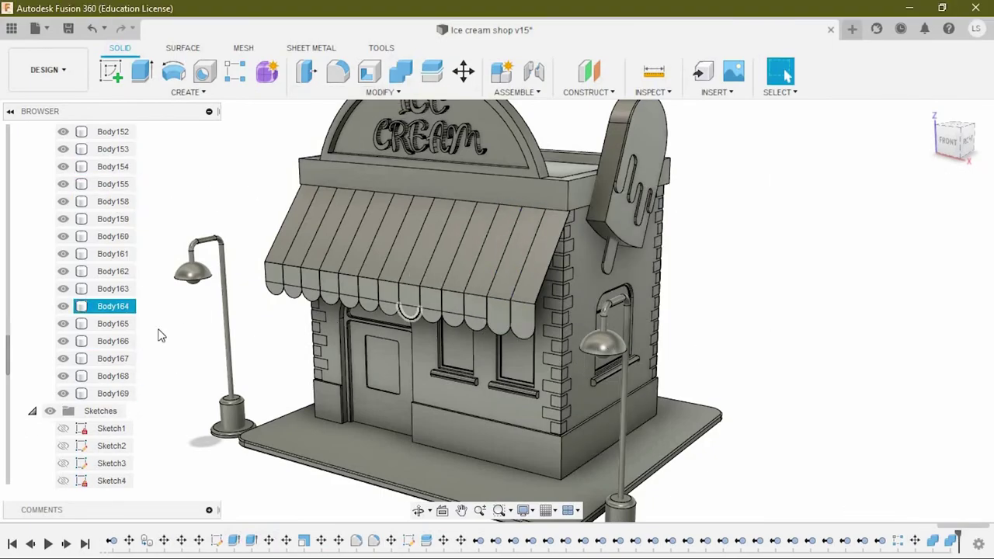
pyautogui.click(114, 358)
pyautogui.keyDown('ctrl'); pyautogui.click(113, 184); pyautogui.keyUp('ctrl')
pyautogui.click(401, 71)
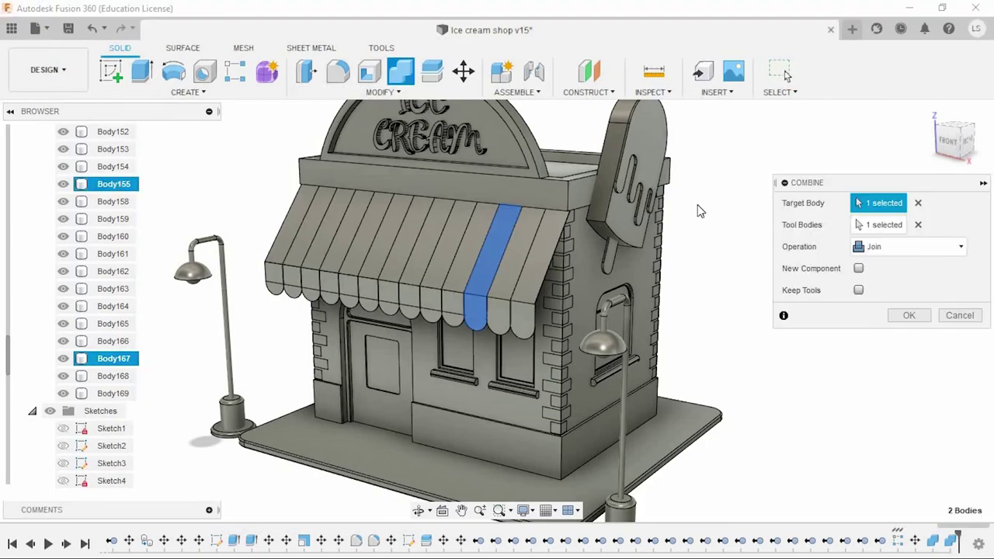
pyautogui.click(901, 319)
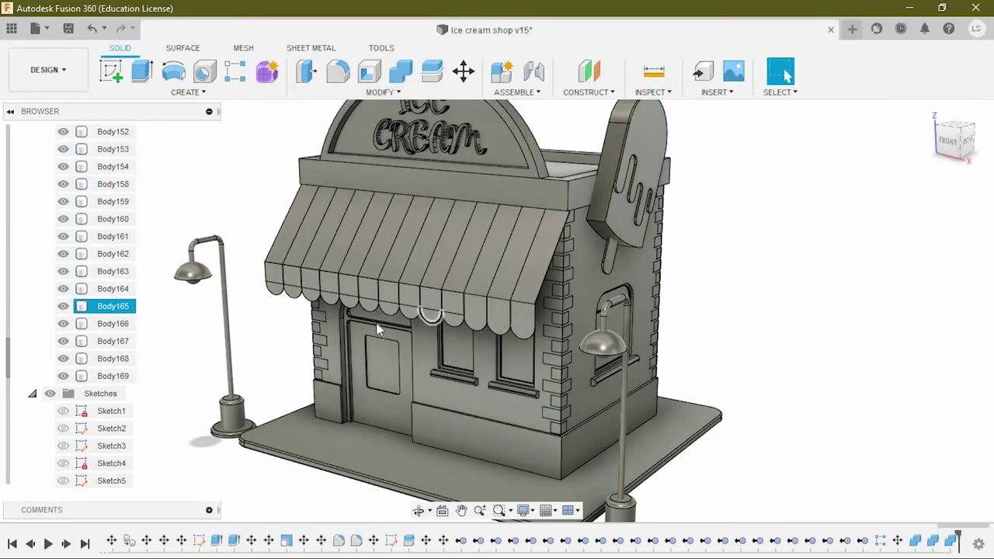
pyautogui.click(449, 254)
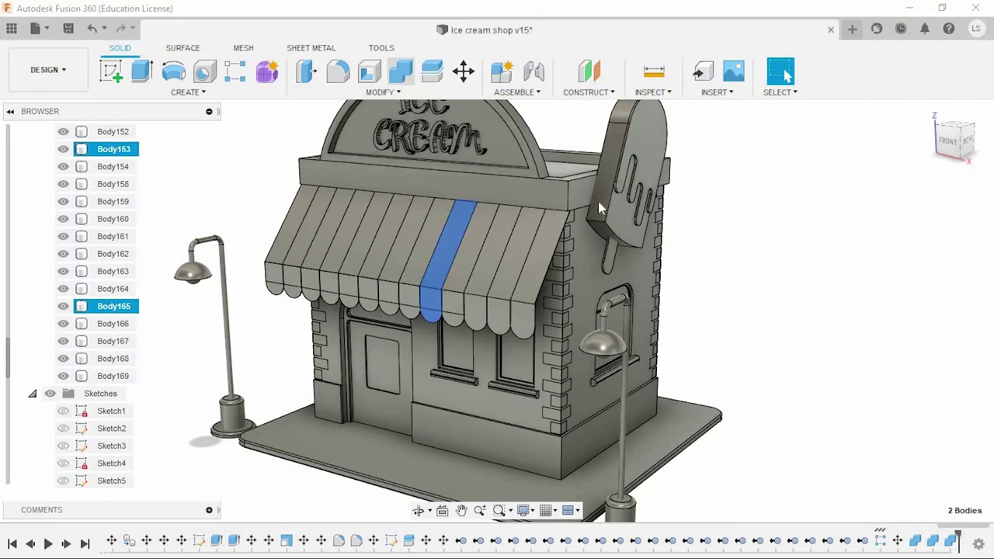
pyautogui.press('Return')
pyautogui.click(904, 314)
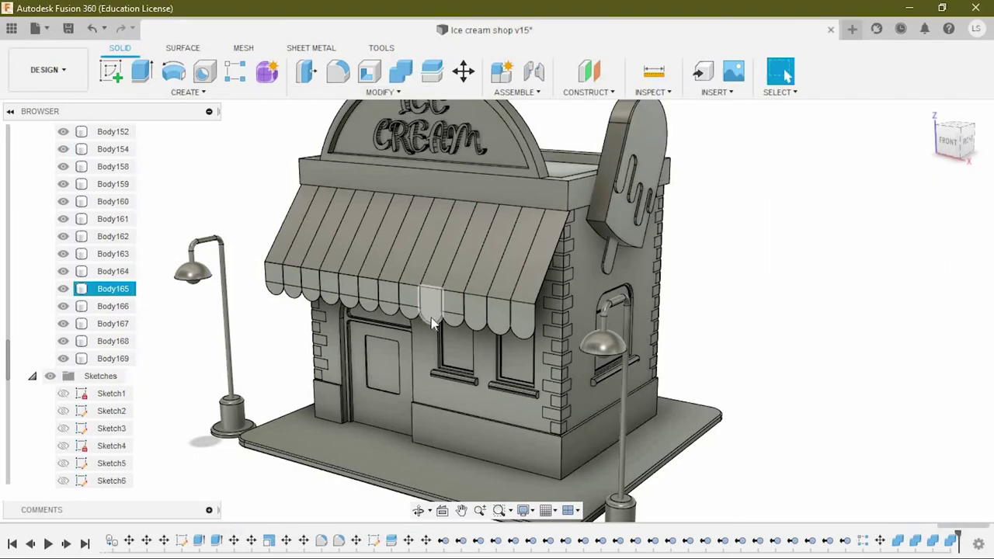
pyautogui.click(127, 305)
pyautogui.keyDown('ctrl'); pyautogui.click(161, 153); pyautogui.keyUp('ctrl')
pyautogui.press('Return')
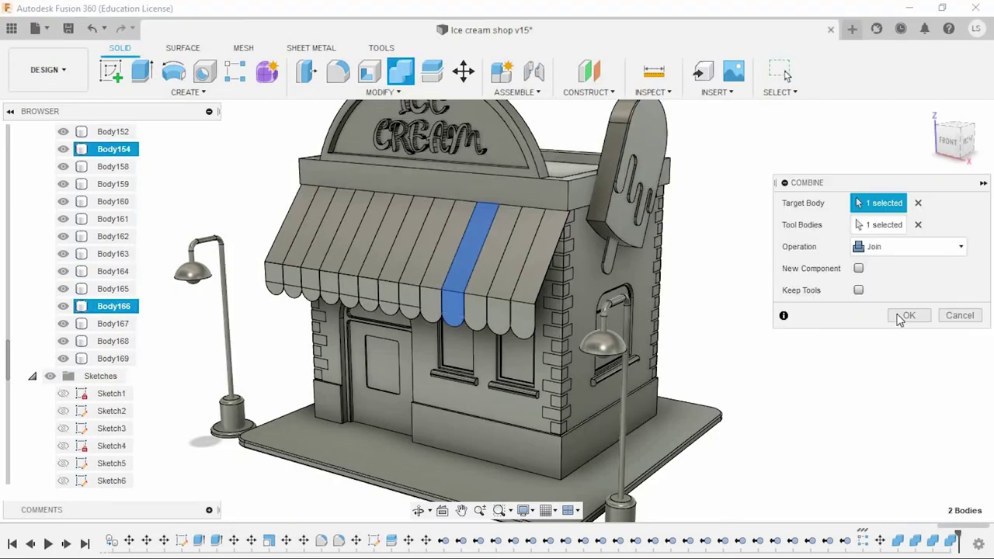
pyautogui.click(898, 315)
# Join stripes Body152, Body151 and Body150 to scallops Body164, Body163 and Body162.
pyautogui.scroll(3, 445, 303)
pyautogui.click(400, 311)
pyautogui.keyDown('shift'); pyautogui.moveTo(400, 312); pyautogui.dragTo(538, 310, button='middle'); pyautogui.keyUp('shift')
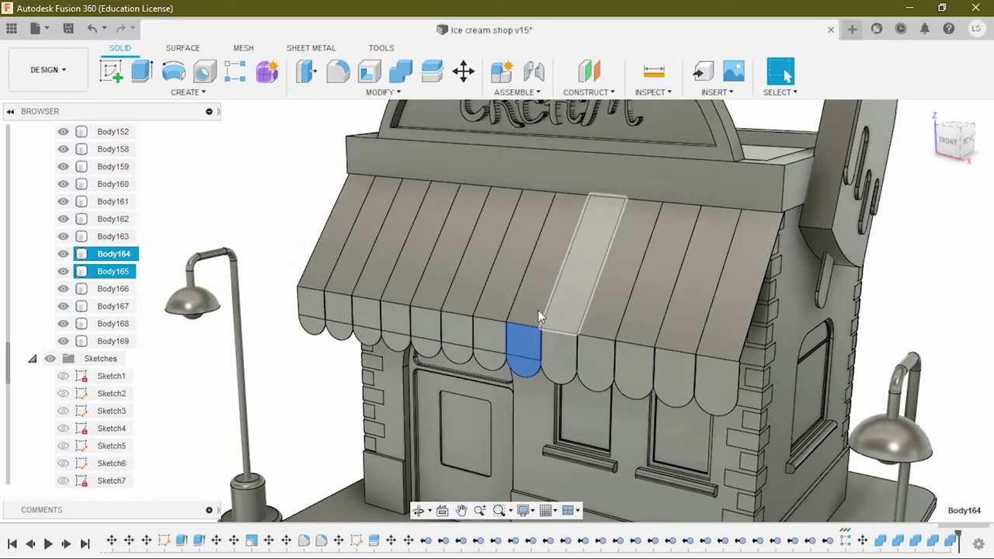
pyautogui.keyDown('ctrl'); pyautogui.click(113, 131); pyautogui.keyUp('ctrl')
pyautogui.press('Return')
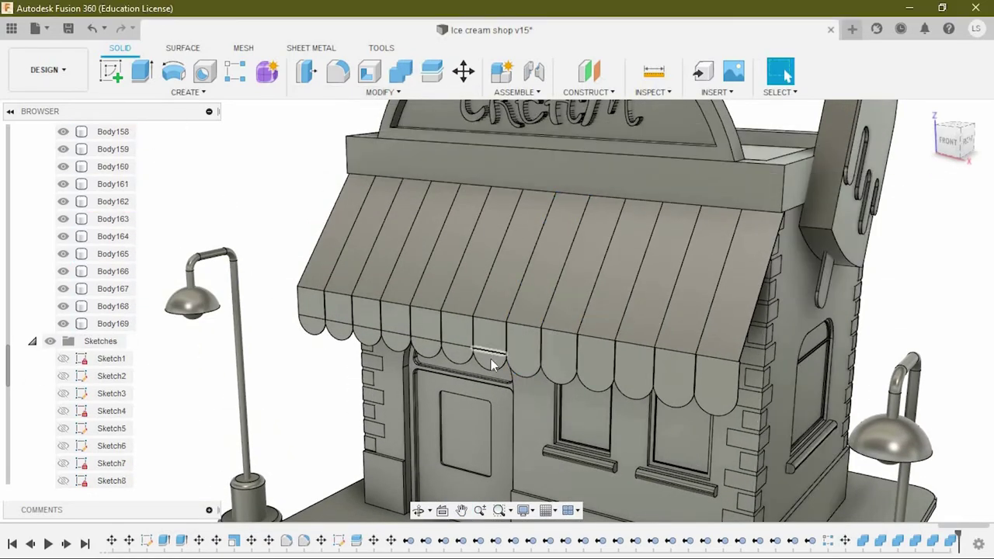
pyautogui.click(491, 353)
pyautogui.keyDown('ctrl'); pyautogui.click(113, 201); pyautogui.keyUp('ctrl')
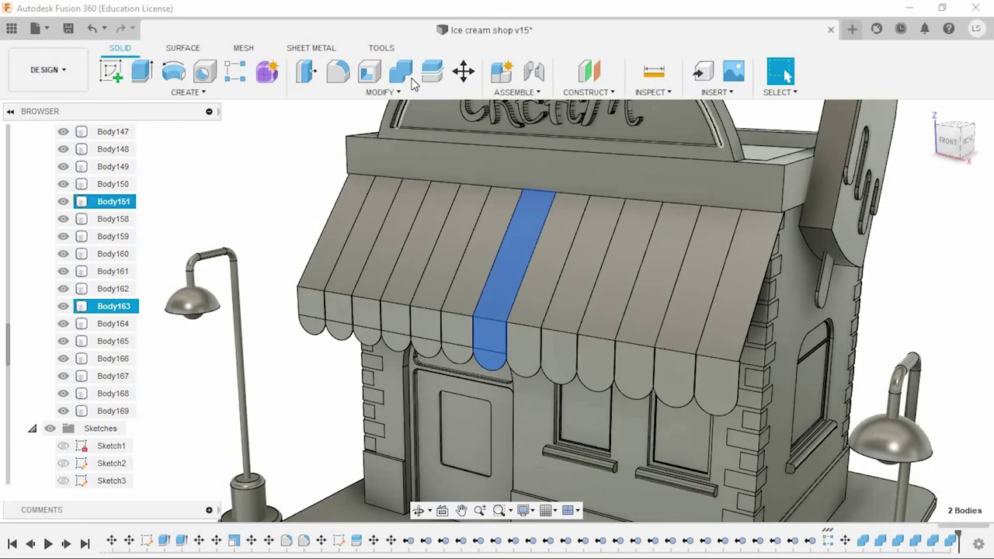
pyautogui.click(401, 72)
pyautogui.click(898, 315)
pyautogui.keyDown('ctrl'); pyautogui.click(460, 356); pyautogui.keyUp('ctrl')
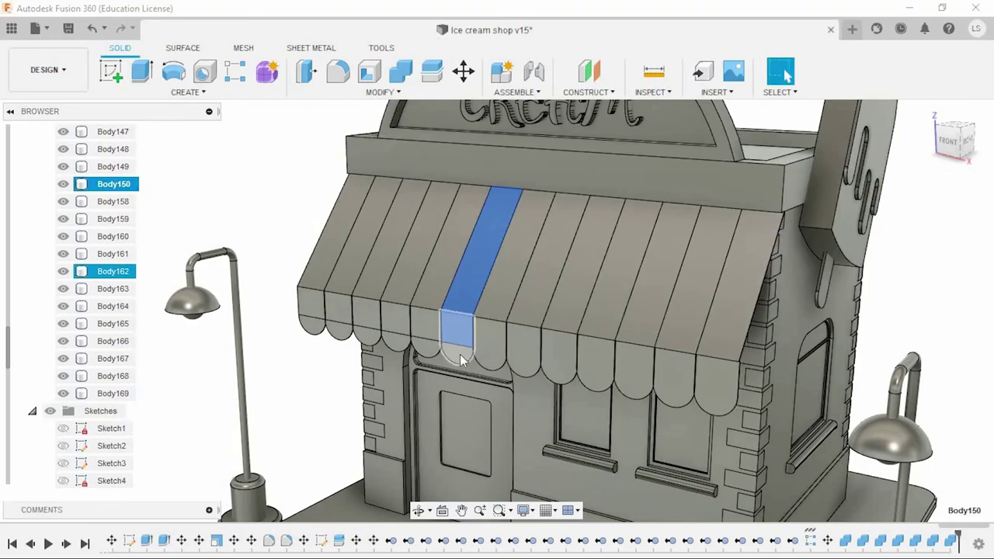
pyautogui.click(401, 72)
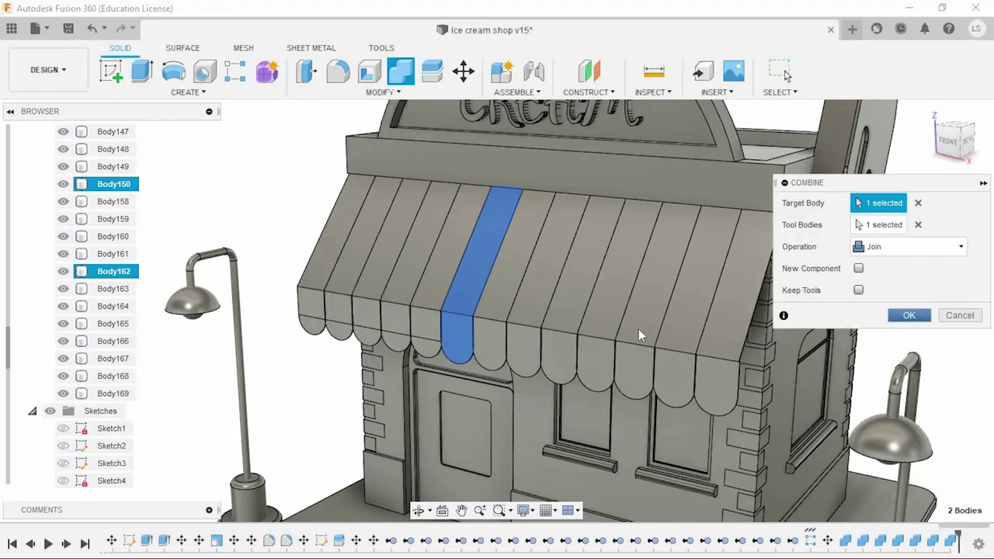
pyautogui.press('Return')
# Join stripes Body149, Body148 and Body147 to scallops Body161, Body160 and Body159.
pyautogui.click(426, 330)
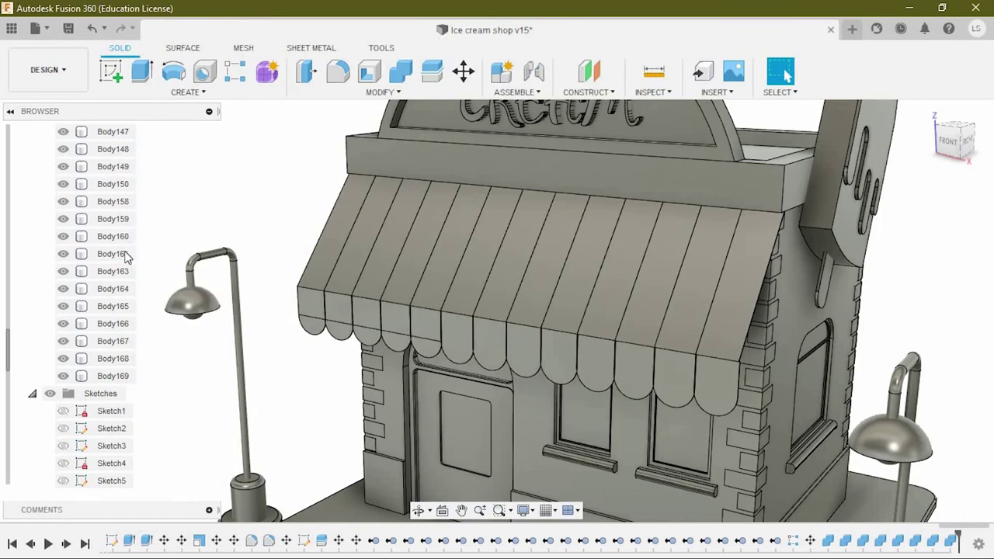
pyautogui.keyDown('ctrl'); pyautogui.click(130, 171); pyautogui.keyUp('ctrl')
pyautogui.click(400, 72)
pyautogui.press('Return')
pyautogui.keyDown('ctrl'); pyautogui.click(116, 149); pyautogui.keyUp('ctrl')
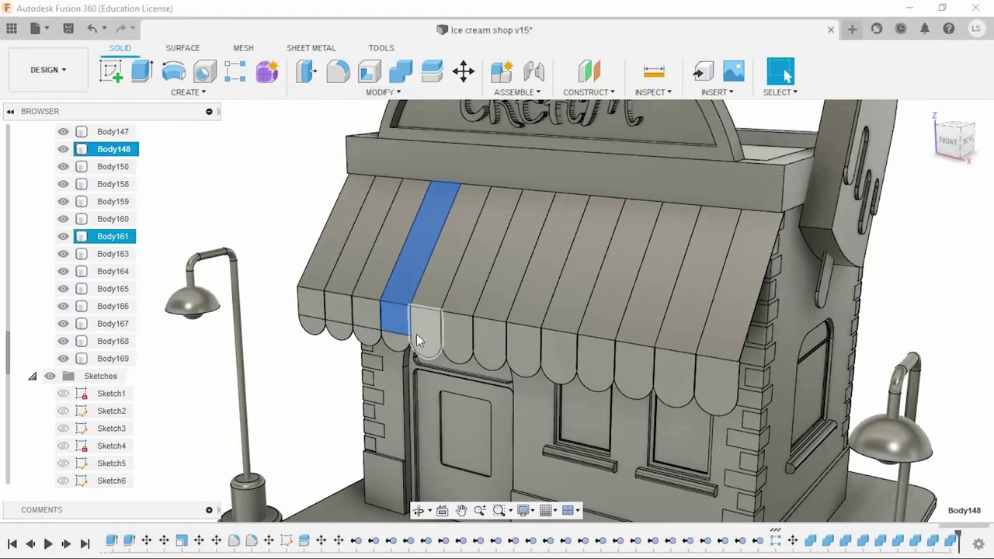
pyautogui.click(401, 71)
pyautogui.press('Return')
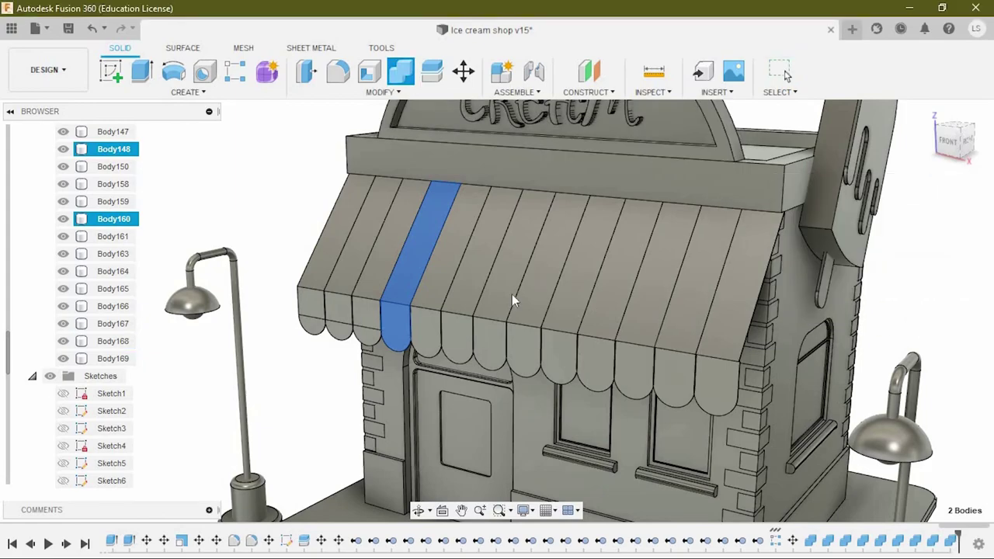
pyautogui.click(365, 319)
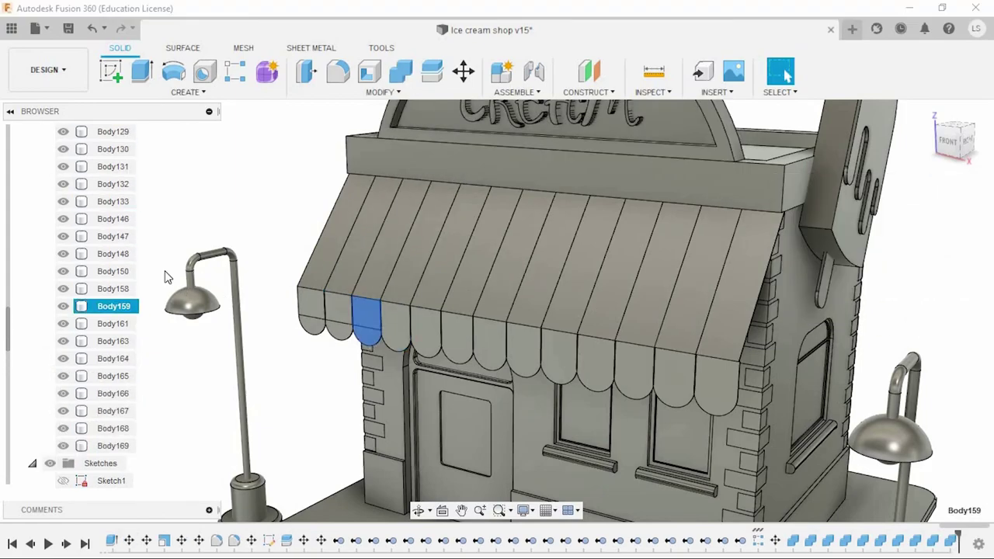
pyautogui.keyDown('ctrl'); pyautogui.click(400, 225); pyautogui.keyUp('ctrl')
pyautogui.click(401, 71)
pyautogui.press('Return')
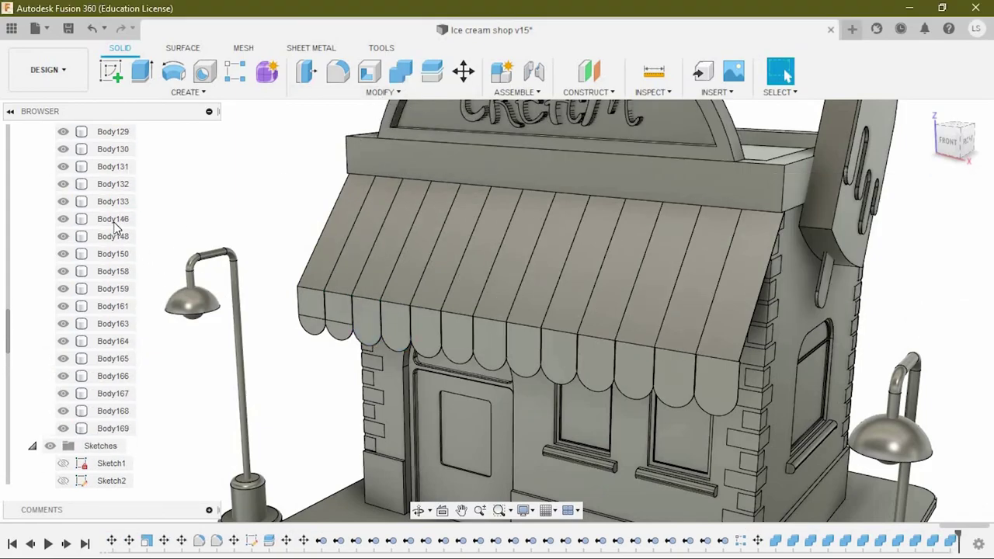
# Join scallop Body158 into Body146 and the side piece Body20 into end piece Body21.
pyautogui.click(109, 218)
pyautogui.keyDown('ctrl'); pyautogui.click(114, 272); pyautogui.keyUp('ctrl')
pyautogui.click(401, 71)
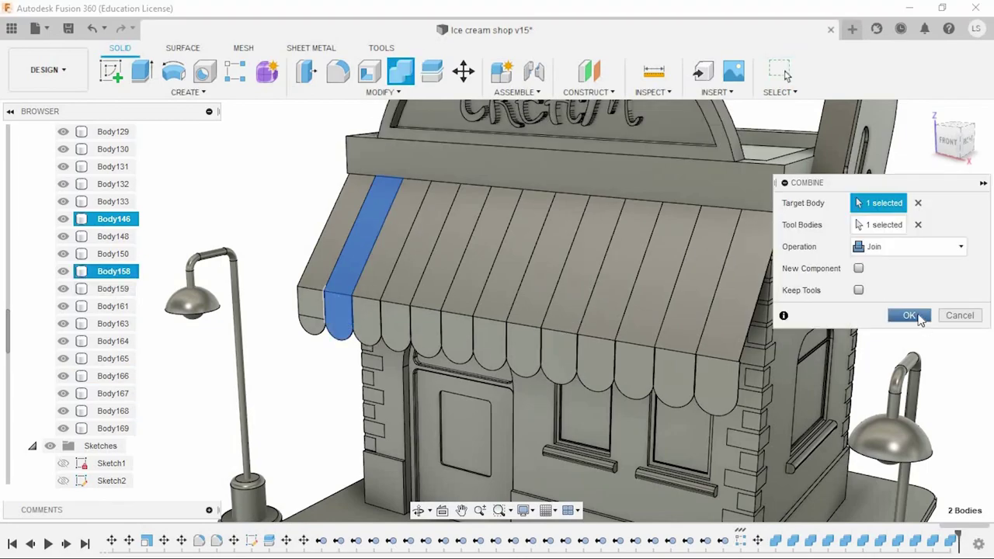
pyautogui.click(910, 315)
pyautogui.scroll(3, 93, 281)
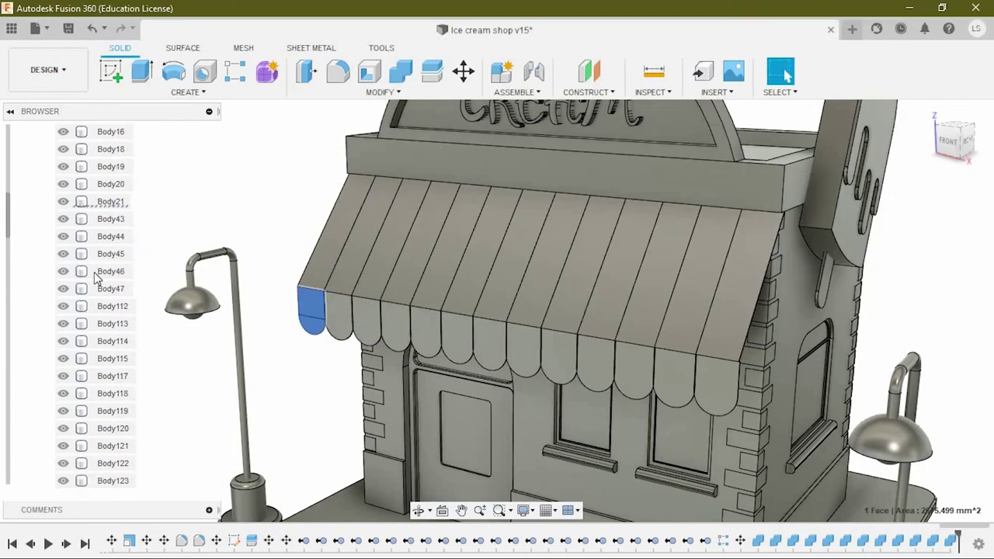
pyautogui.scroll(1, 95, 279)
pyautogui.click(111, 254)
pyautogui.keyDown('ctrl'); pyautogui.click(111, 237); pyautogui.keyUp('ctrl')
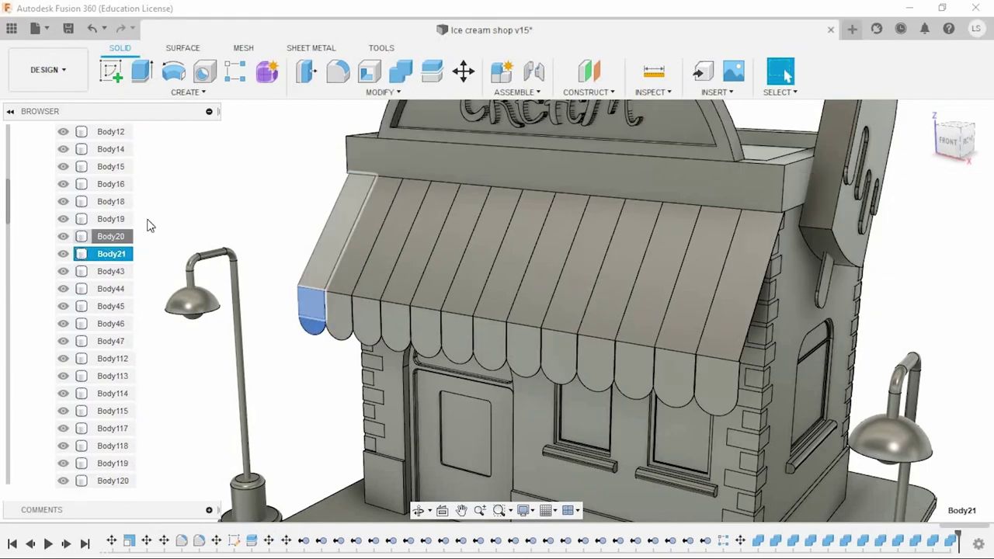
pyautogui.click(396, 83)
pyautogui.click(905, 316)
pyautogui.scroll(-3, 816, 306)
# Orbit the model to view more of the finished shop front.
pyautogui.scroll(-2, 744, 314)
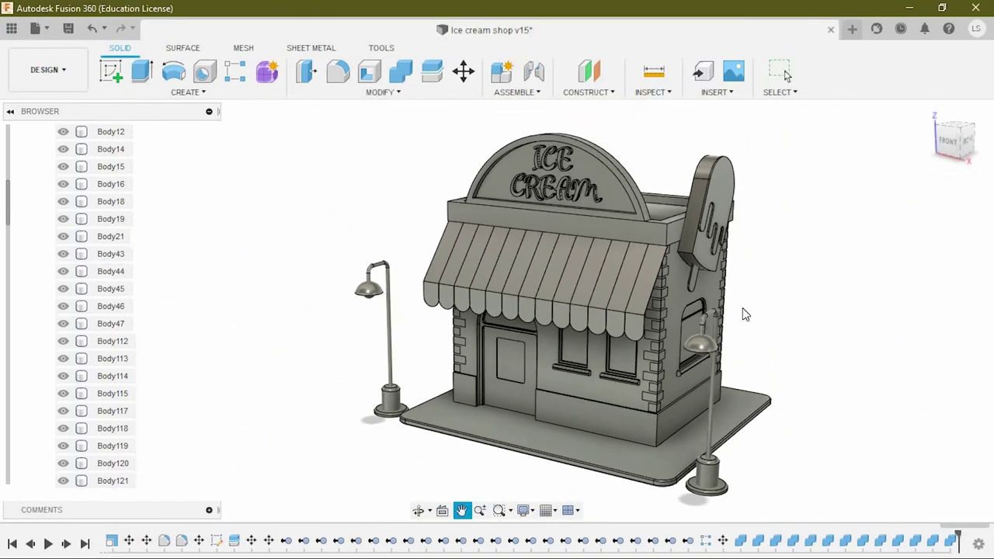
pyautogui.keyDown('shift'); pyautogui.moveTo(725, 326); pyautogui.dragTo(756, 349, button='middle'); pyautogui.keyUp('shift')
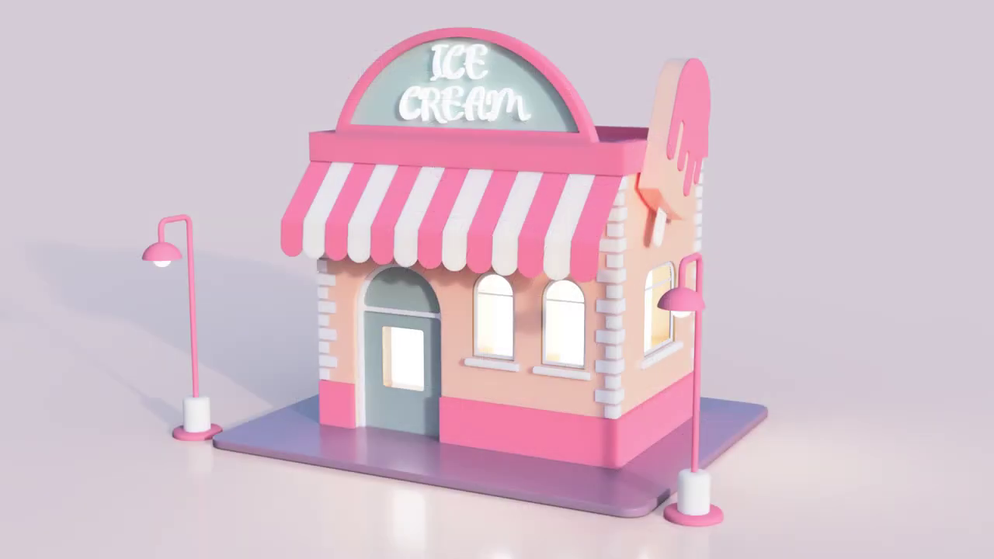